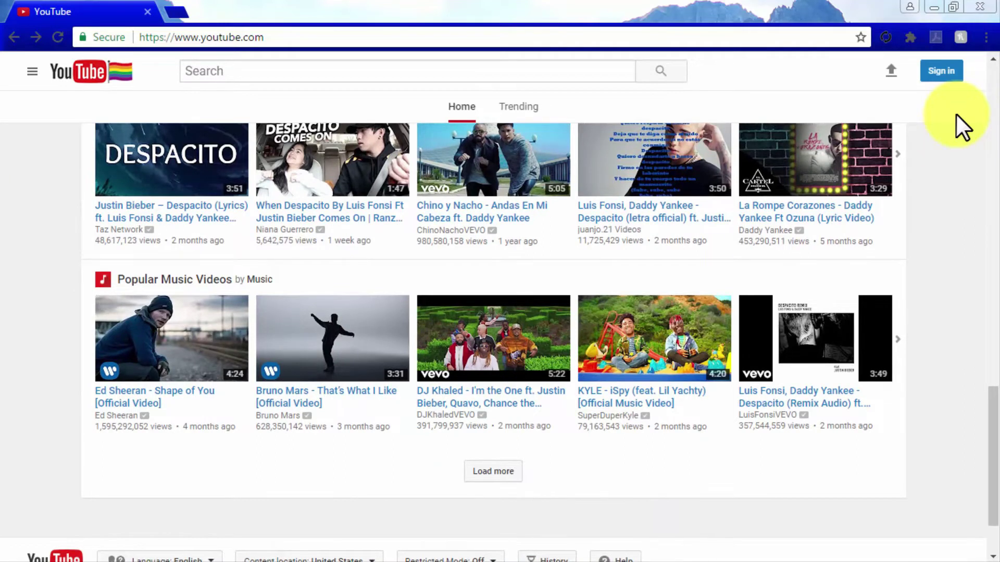
Step: Sign in to YouTube with the existing account's password and open the account menu
{"action": "scroll", "coordinate": [955, 114], "scroll_direction": "up", "scroll_amount": 6}
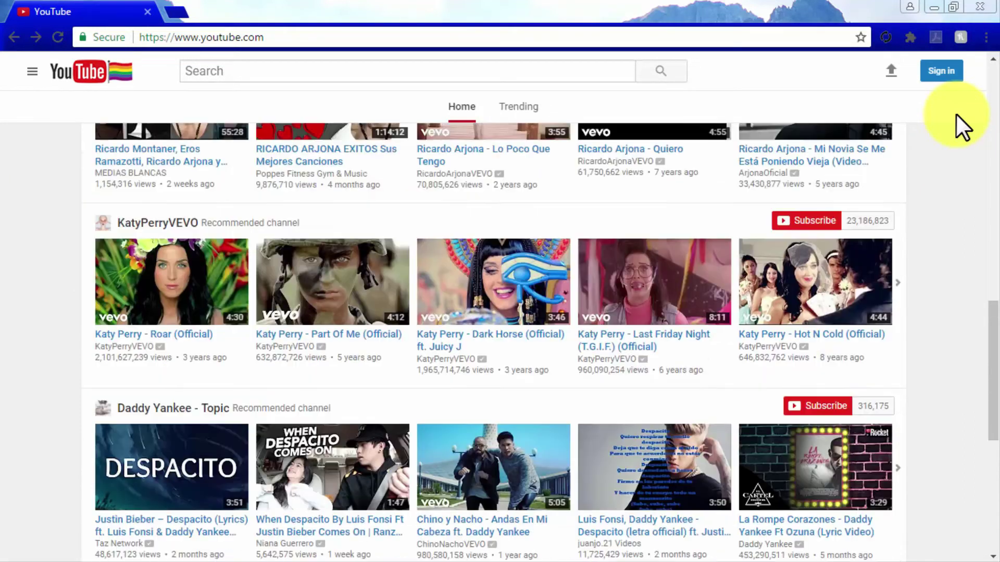
{"action": "scroll", "coordinate": [955, 113], "scroll_direction": "up", "scroll_amount": 13}
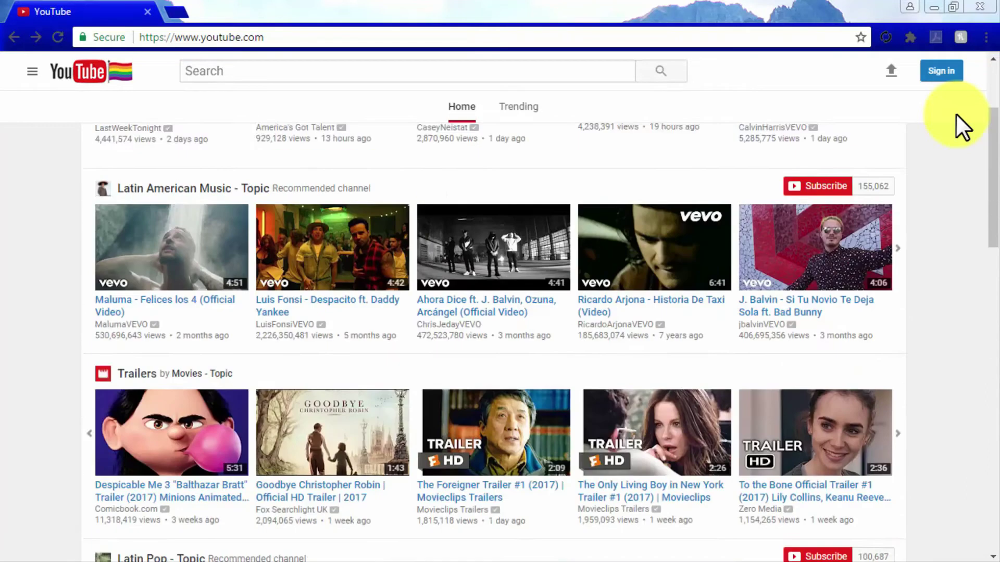
{"action": "scroll", "coordinate": [955, 113], "scroll_direction": "up", "scroll_amount": 3}
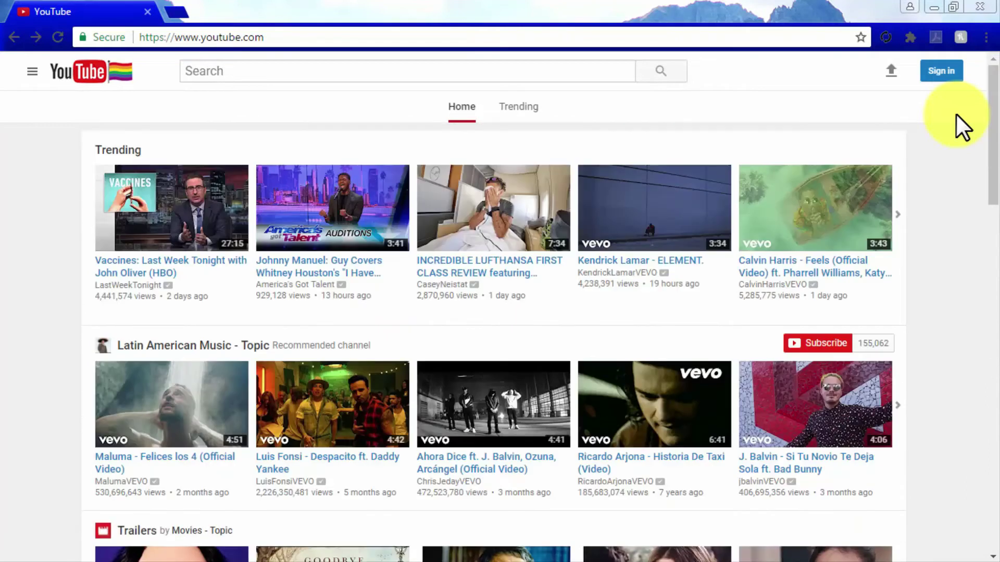
{"action": "left_click", "coordinate": [937, 78]}
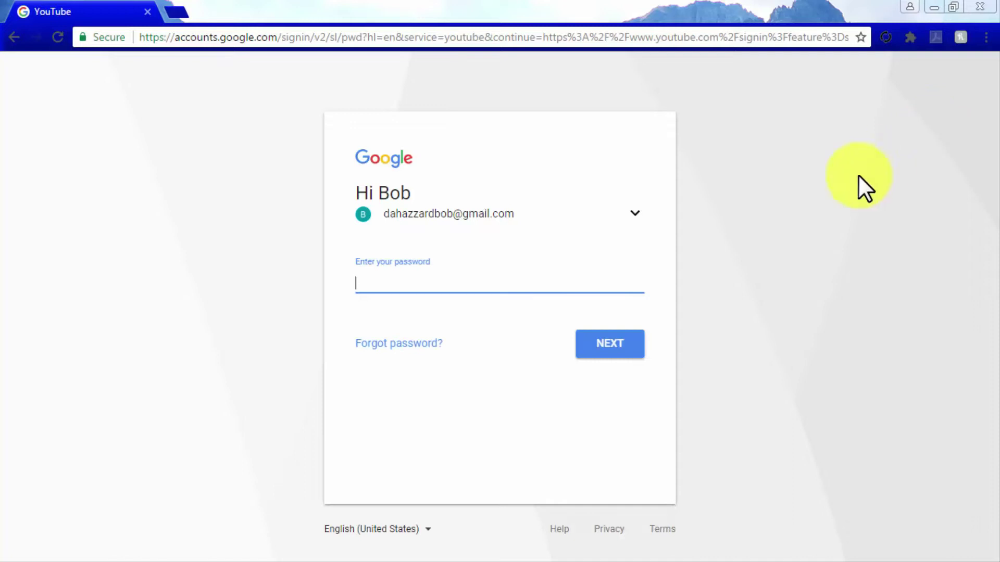
{"action": "left_click", "coordinate": [569, 279]}
{"action": "type", "text": "•••"}
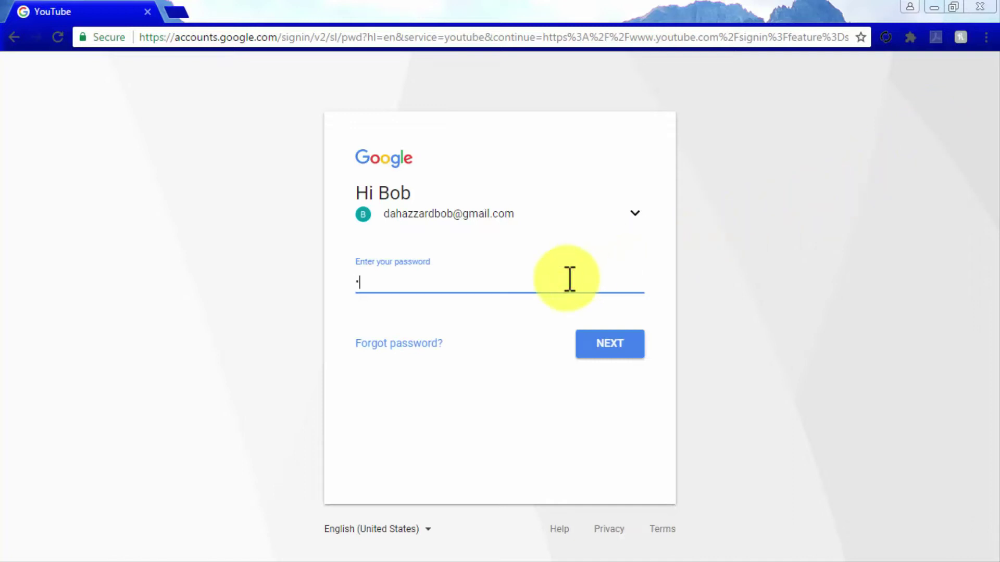
{"action": "type", "text": "•••••••"}
{"action": "left_click", "coordinate": [594, 337]}
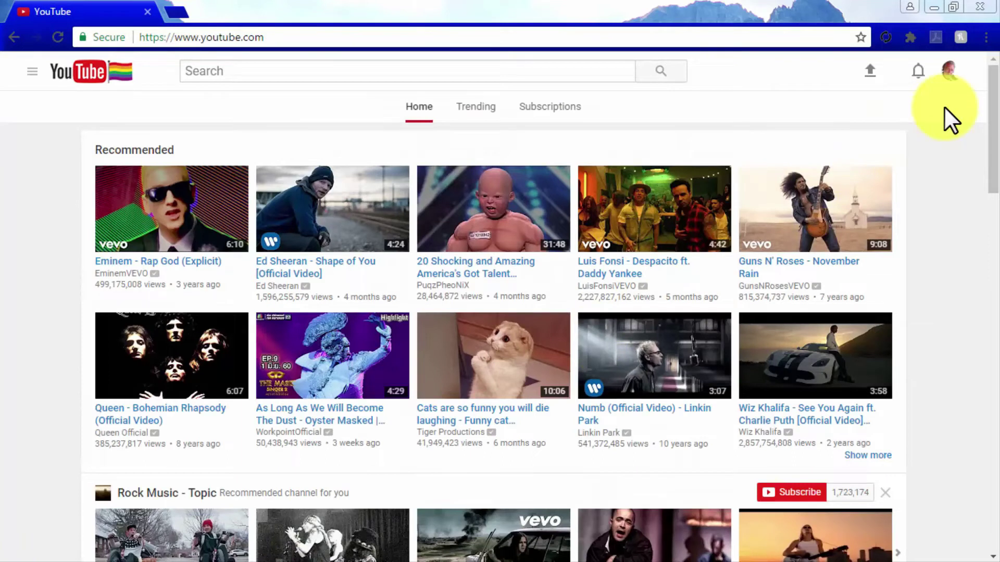
{"action": "left_click", "coordinate": [959, 69]}
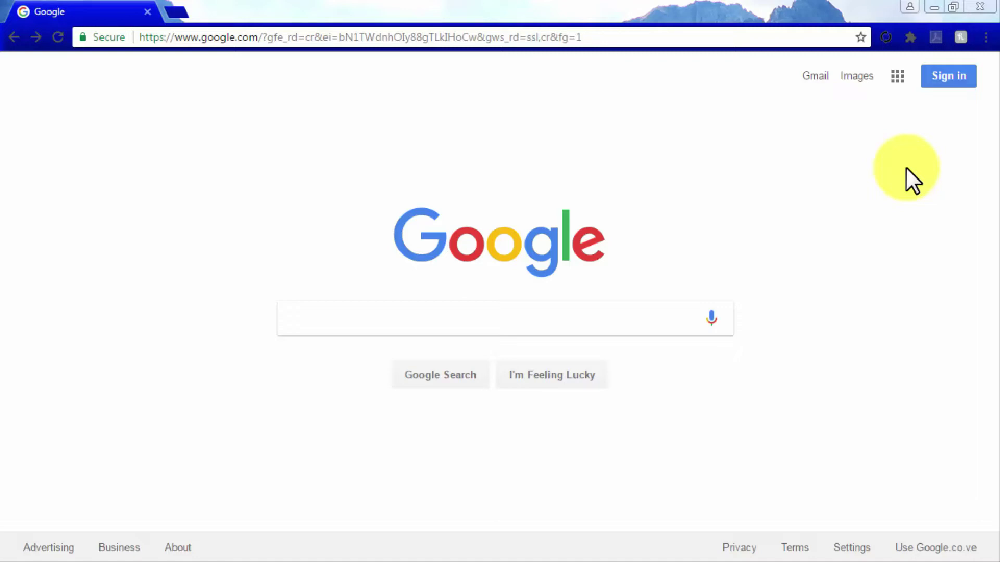
{"action": "left_click", "coordinate": [954, 82]}
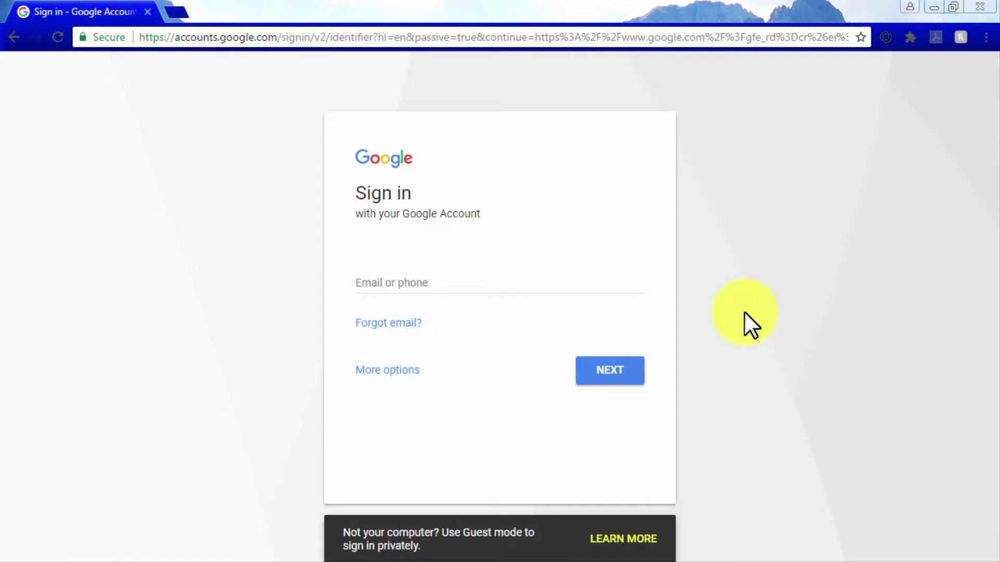
{"action": "left_click", "coordinate": [394, 370]}
{"action": "left_click", "coordinate": [404, 380]}
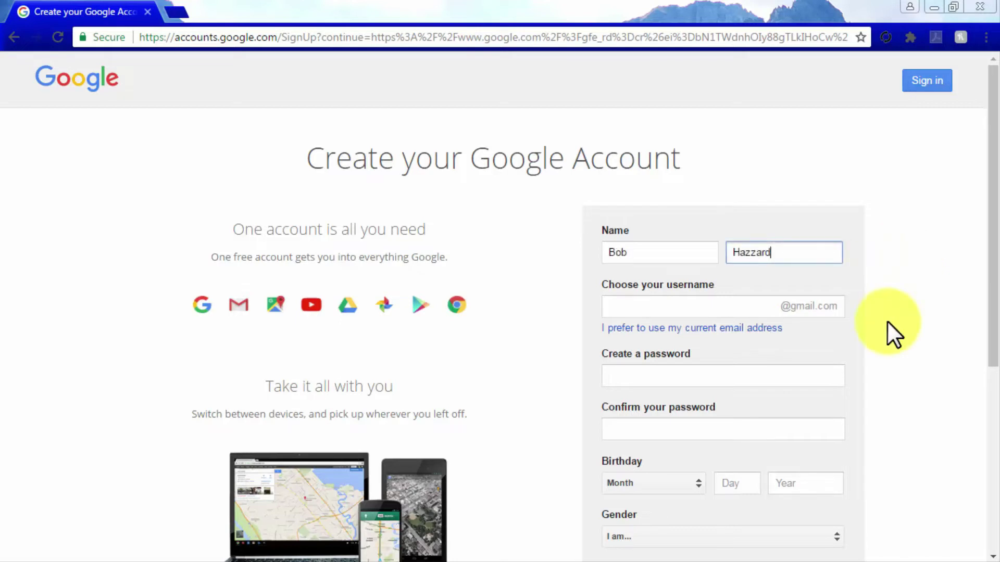
{"action": "left_click", "coordinate": [761, 310]}
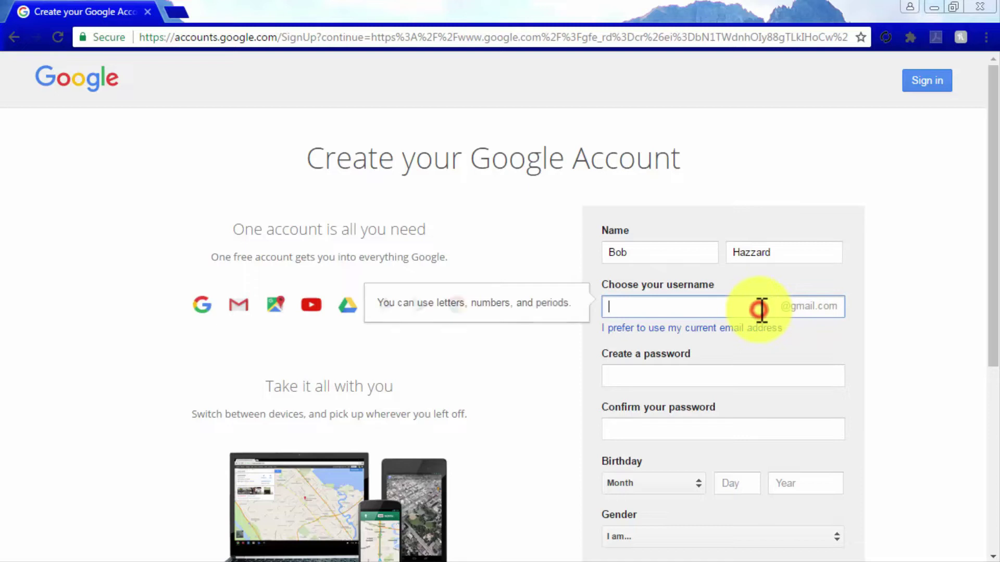
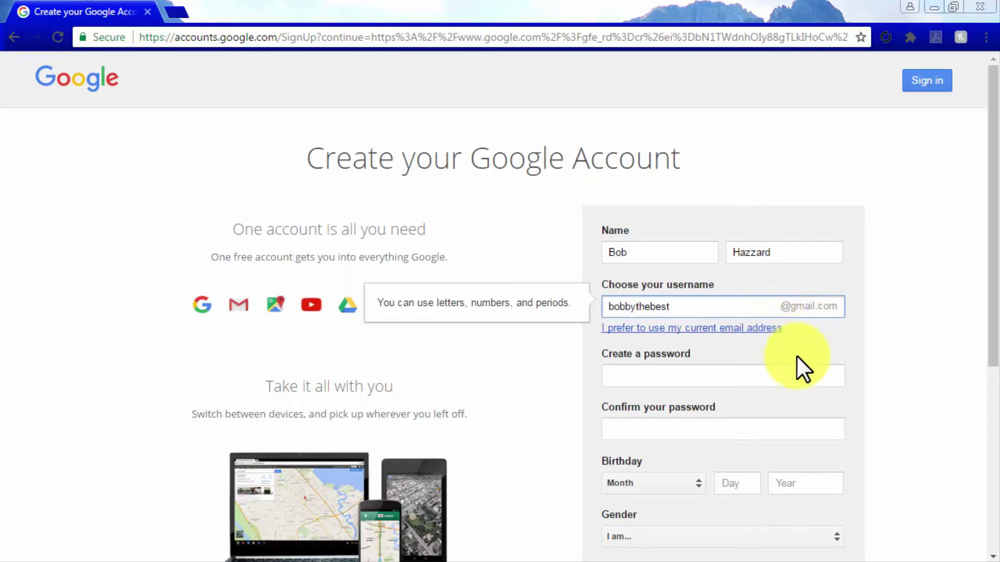
{"action": "left_click", "coordinate": [810, 370]}
{"action": "left_click", "coordinate": [707, 313]}
{"action": "key", "text": "BackSpace"}
{"action": "key", "text": "BackSpace"}
{"action": "key", "text": "BackSpace"}
{"action": "key", "text": "BackSpace"}
{"action": "key", "text": "BackSpace"}
{"action": "key", "text": "BackSpace"}
{"action": "key", "text": "BackSpace"}
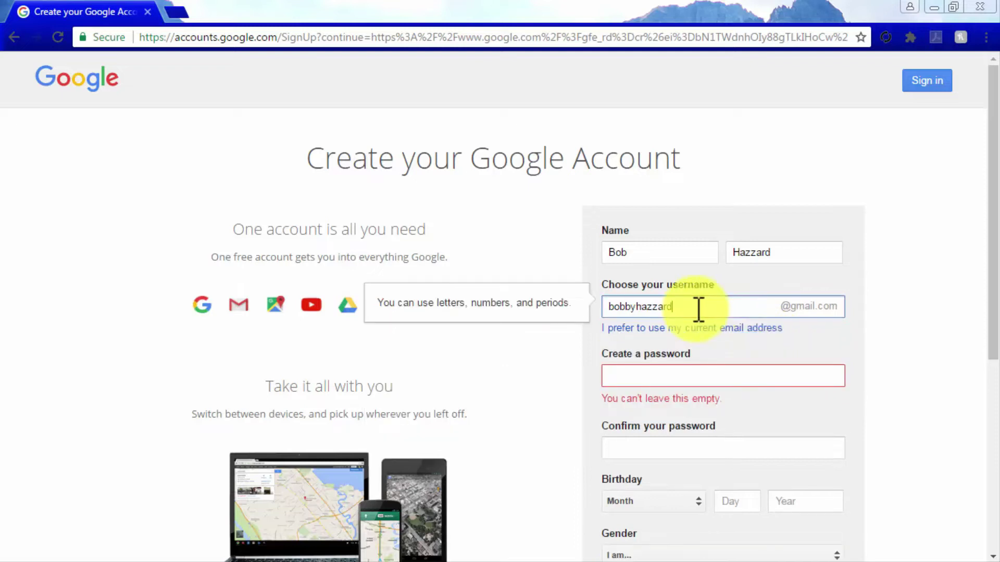
{"action": "left_click", "coordinate": [727, 370]}
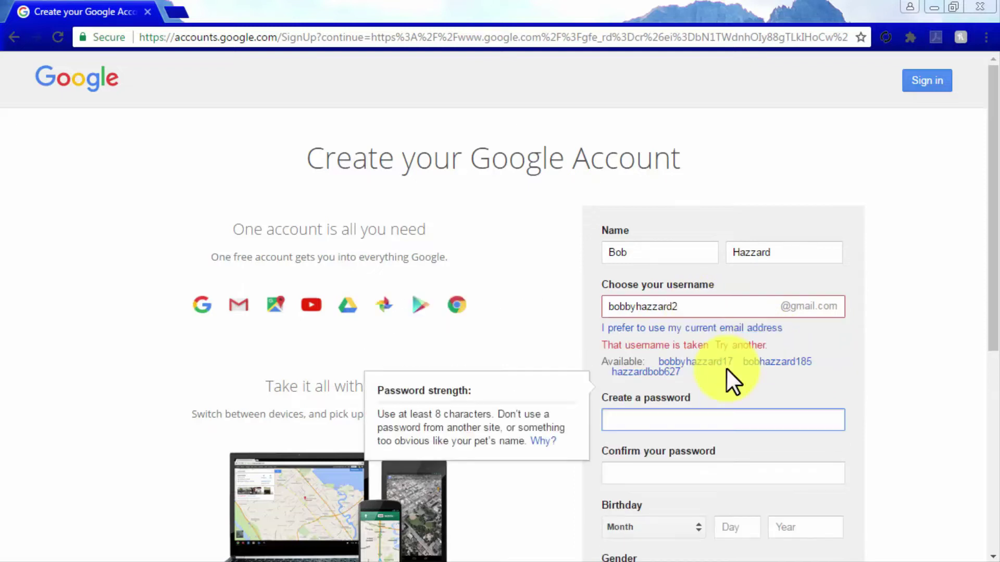
{"action": "left_click", "coordinate": [749, 363]}
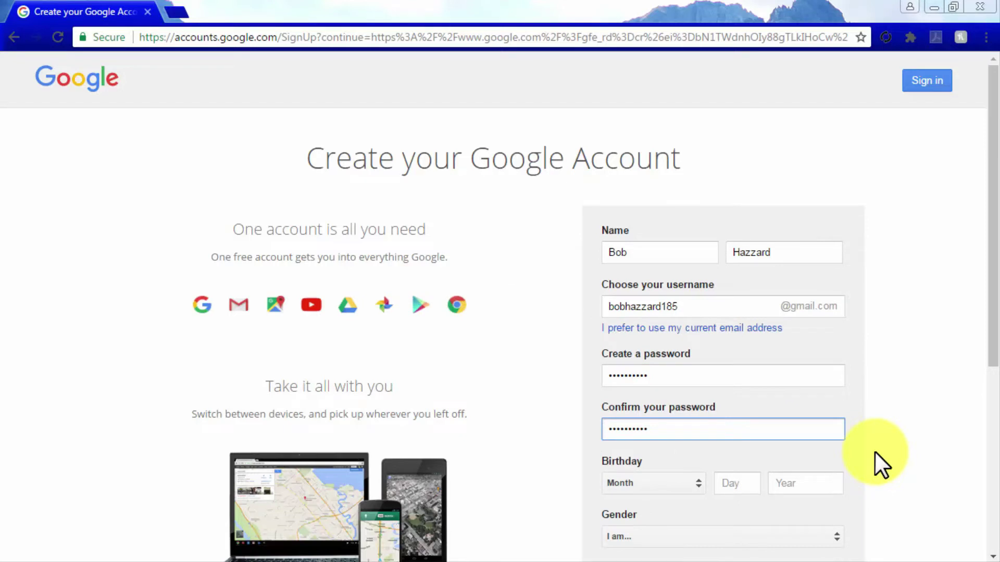
Step: Enter the birthday as July 8, 1964 and set the gender to Male
{"action": "scroll", "coordinate": [875, 452], "scroll_direction": "down", "scroll_amount": 3}
{"action": "key", "text": "Tab"}
{"action": "type", "text": "jul"}
{"action": "key", "text": "Tab"}
{"action": "type", "text": "8"}
{"action": "left_click", "coordinate": [789, 324]}
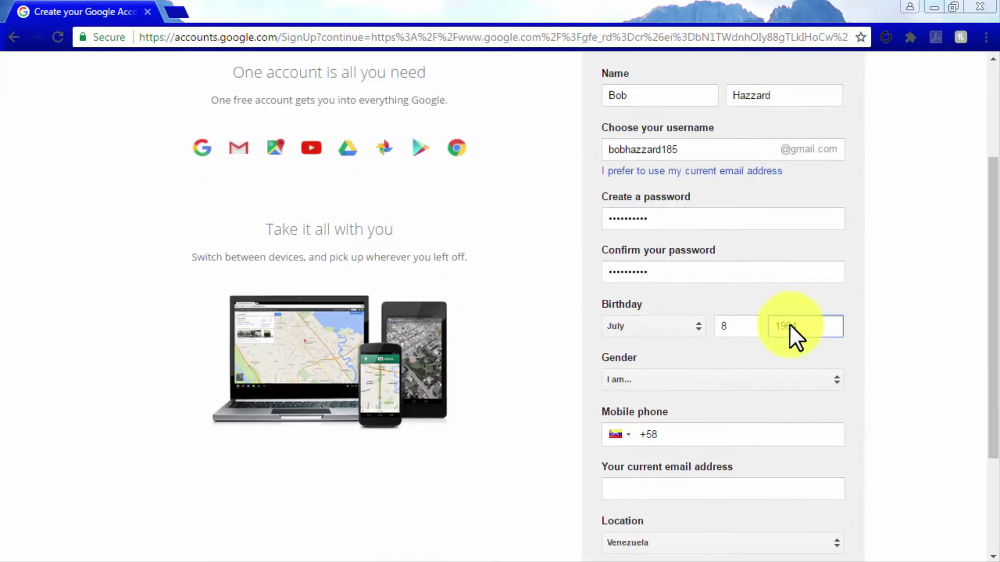
{"action": "type", "text": "1964"}
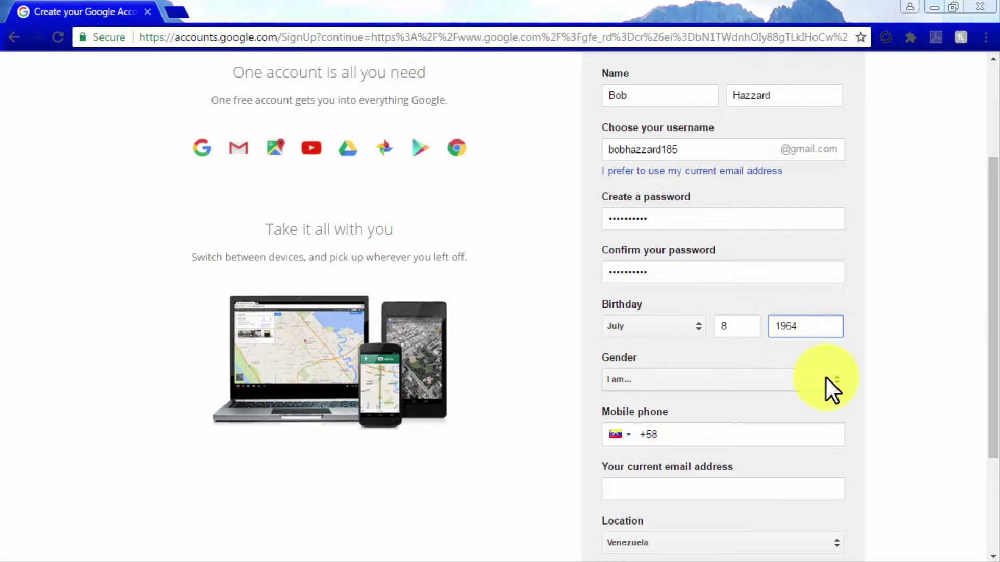
{"action": "left_click", "coordinate": [826, 377]}
{"action": "left_click", "coordinate": [670, 400]}
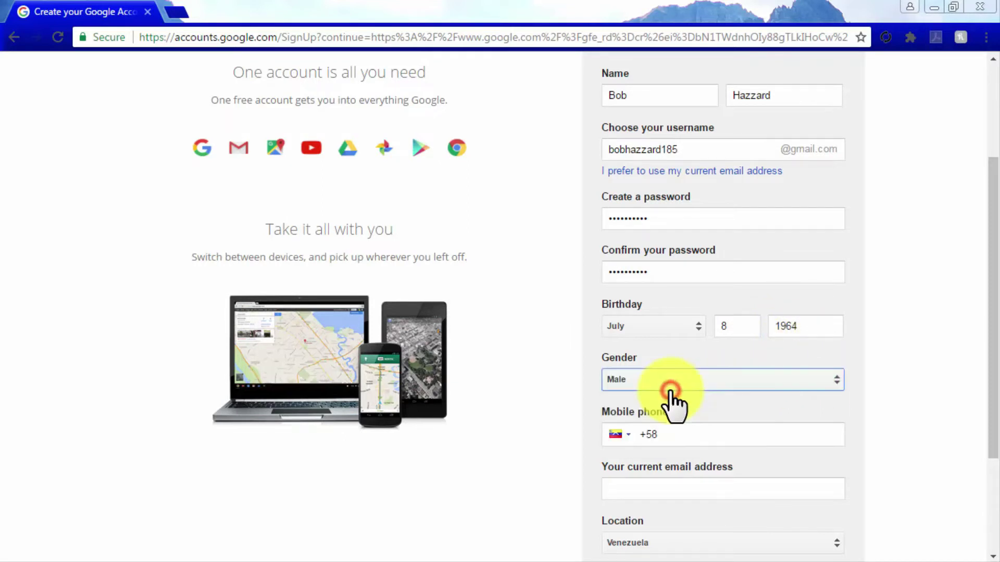
{"action": "scroll", "coordinate": [897, 385], "scroll_direction": "down", "scroll_amount": 3}
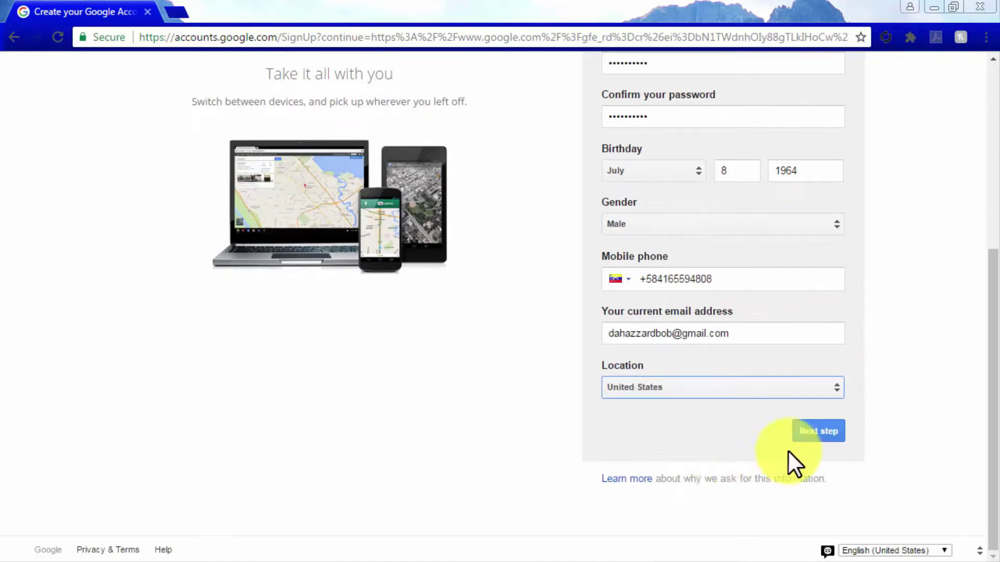
Step: Continue to the privacy terms, scroll to the end and agree to create the account
{"action": "left_click", "coordinate": [813, 433]}
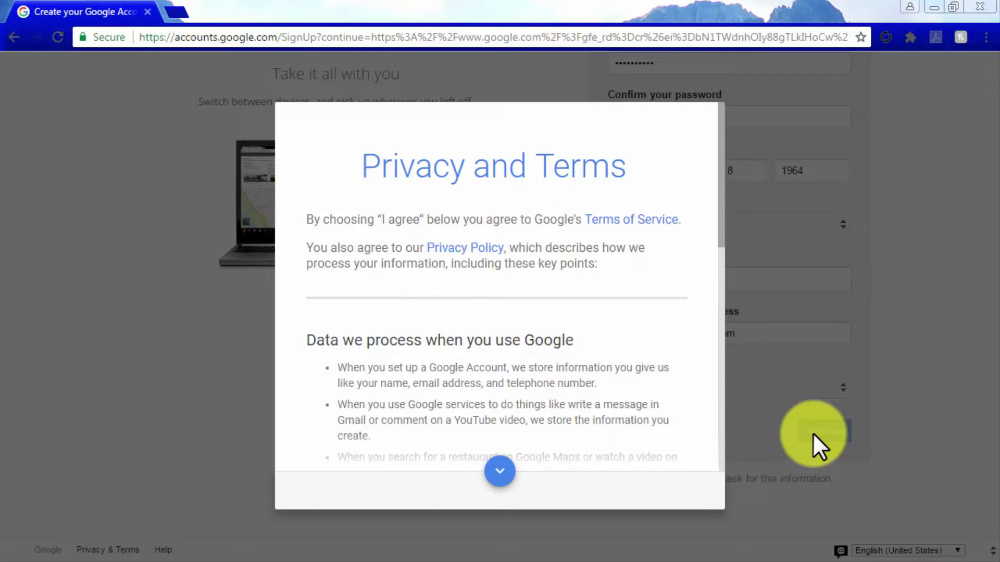
{"action": "left_click", "coordinate": [505, 470]}
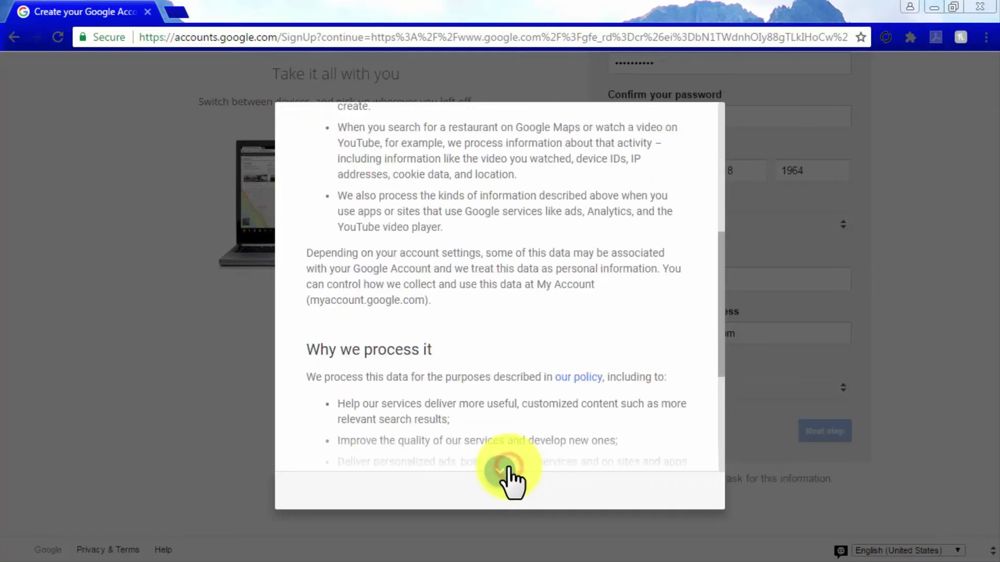
{"action": "left_click", "coordinate": [506, 469]}
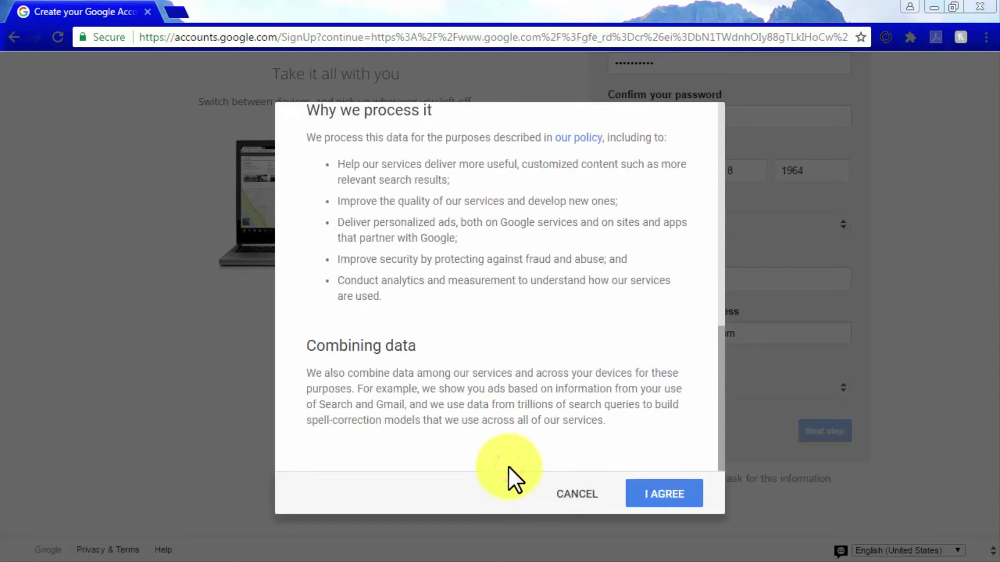
{"action": "left_click", "coordinate": [684, 490]}
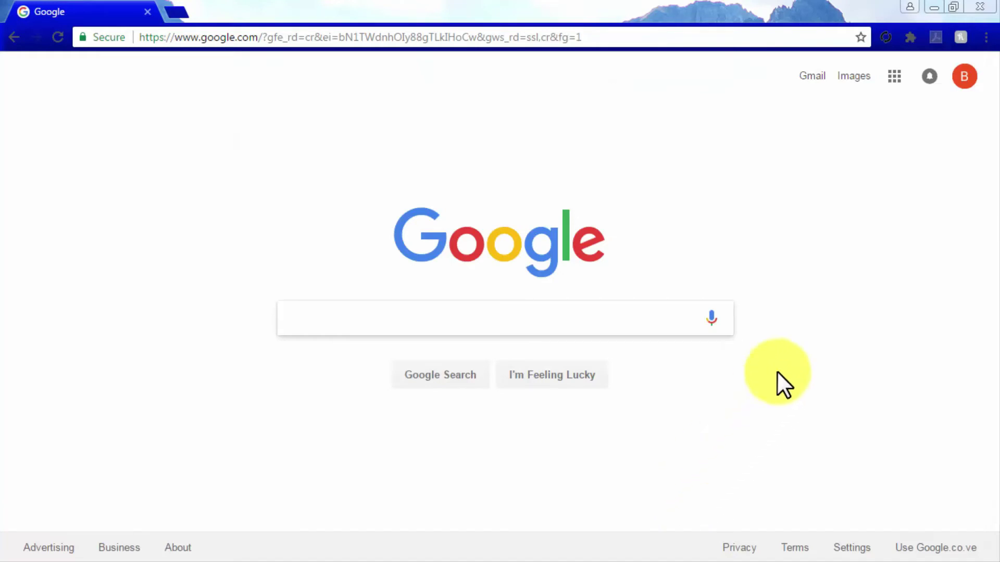
Step: Set a profile photo uploaded from the computer, cropped around the face
{"action": "left_click", "coordinate": [956, 88]}
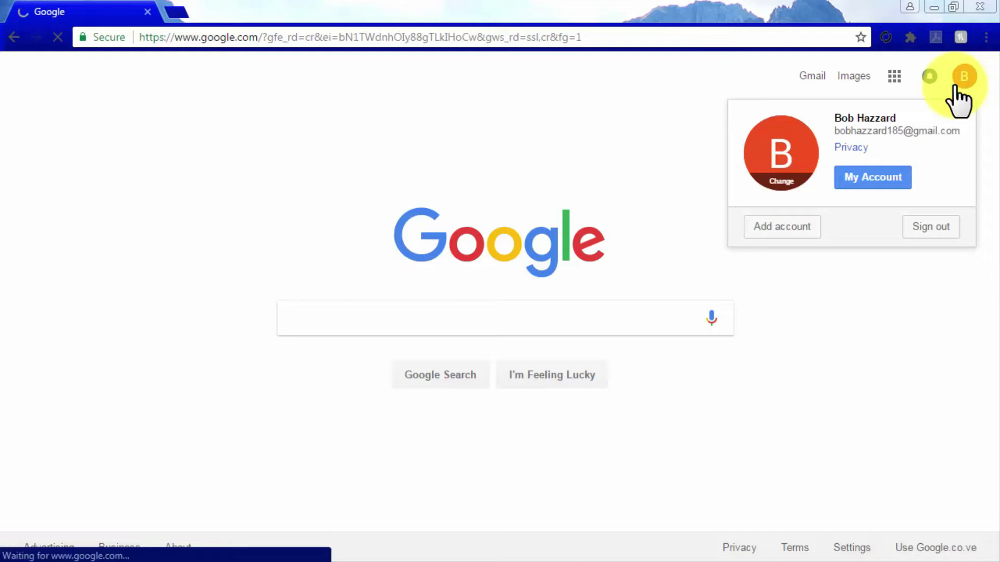
{"action": "left_click", "coordinate": [767, 177]}
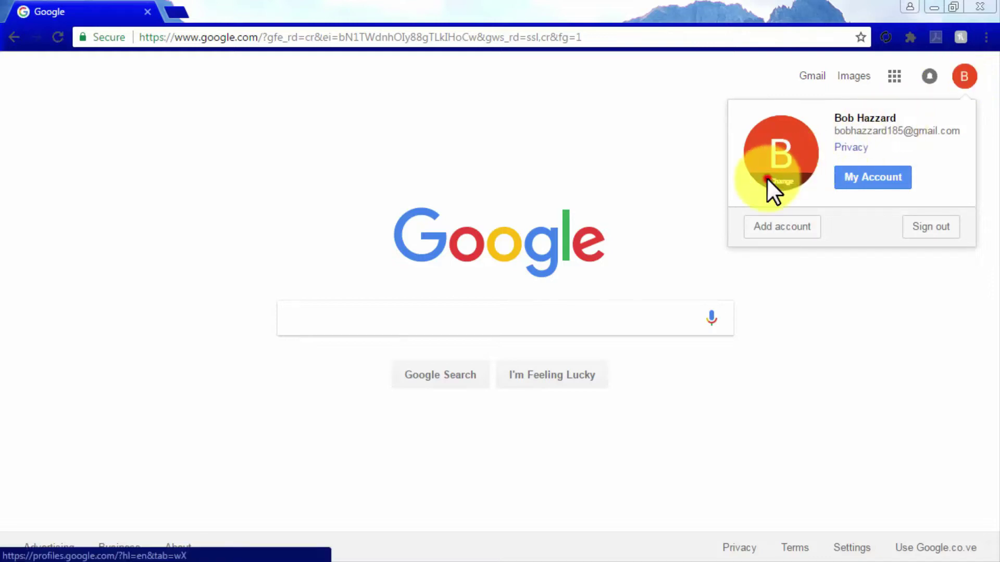
{"action": "left_click", "coordinate": [506, 394]}
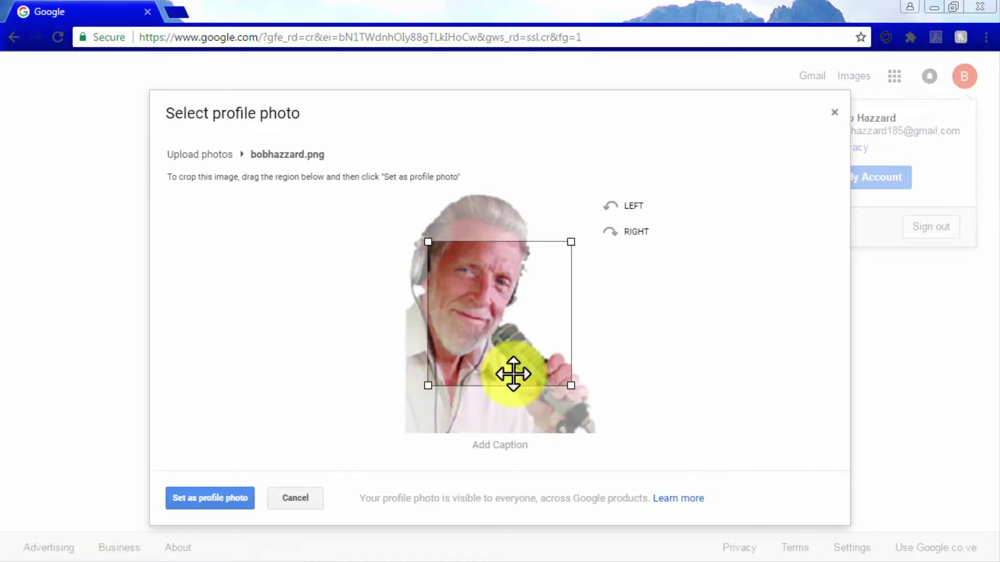
{"action": "left_click_drag", "start_coordinate": [513, 373], "coordinate": [484, 284]}
{"action": "mouse_move", "coordinate": [553, 342]}
{"action": "left_mouse_down"}
{"action": "mouse_move", "coordinate": [594, 391]}
{"action": "mouse_move", "coordinate": [582, 389]}
{"action": "left_mouse_up"}
{"action": "left_click", "coordinate": [195, 498]}
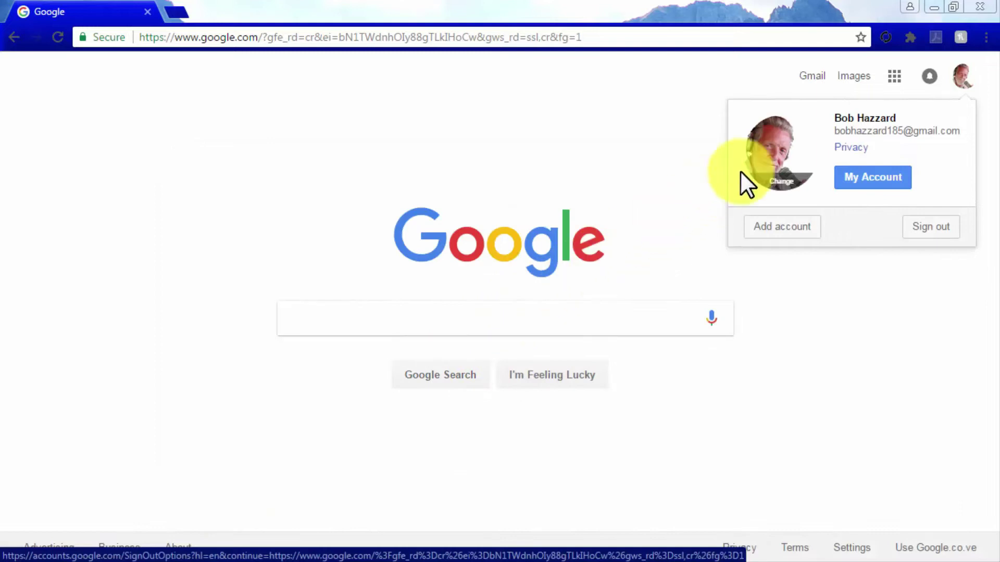
Step: Go to the YouTube site from the address bar
{"action": "left_click", "coordinate": [435, 39]}
{"action": "type", "text": "youtube.com"}
{"action": "key", "text": "Return"}
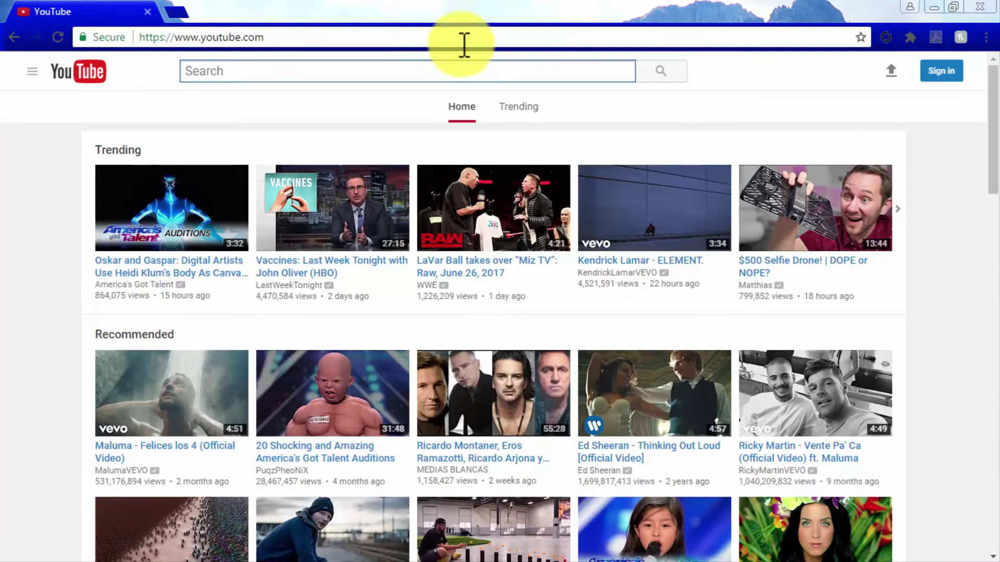
Step: Sign in to YouTube with the new account, view its Account Settings Overview, then return home
{"action": "left_click", "coordinate": [935, 66]}
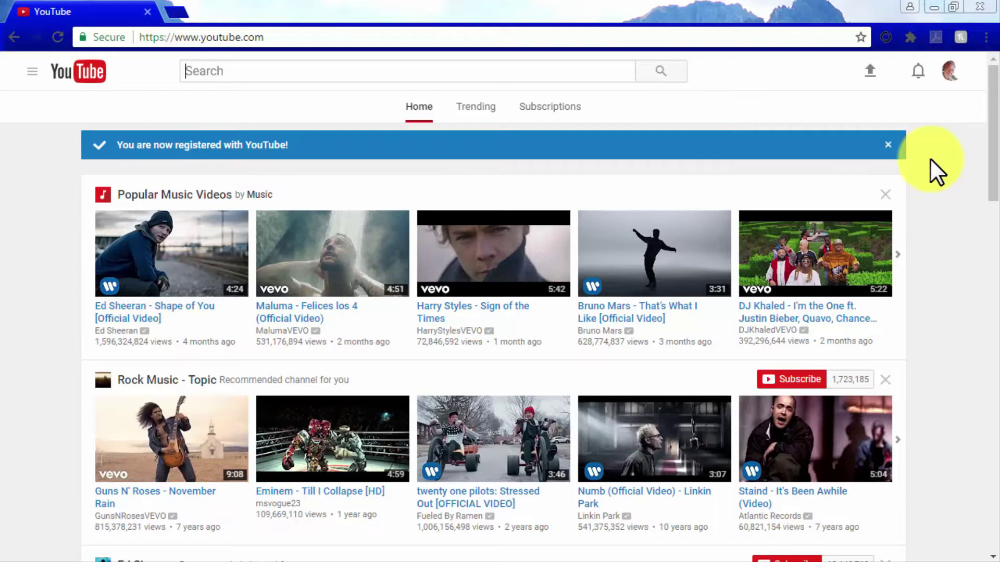
{"action": "left_click", "coordinate": [949, 73]}
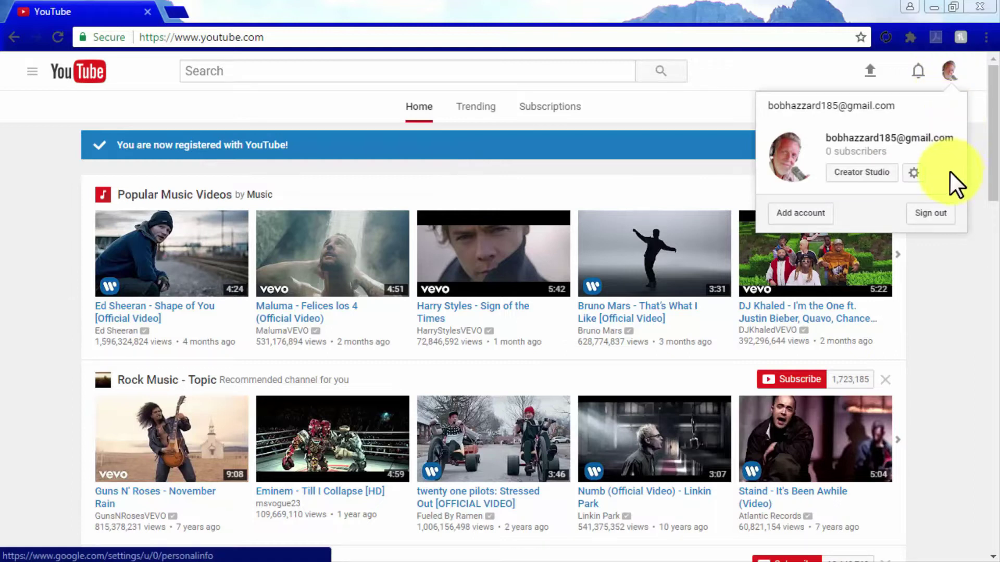
{"action": "left_click", "coordinate": [913, 174]}
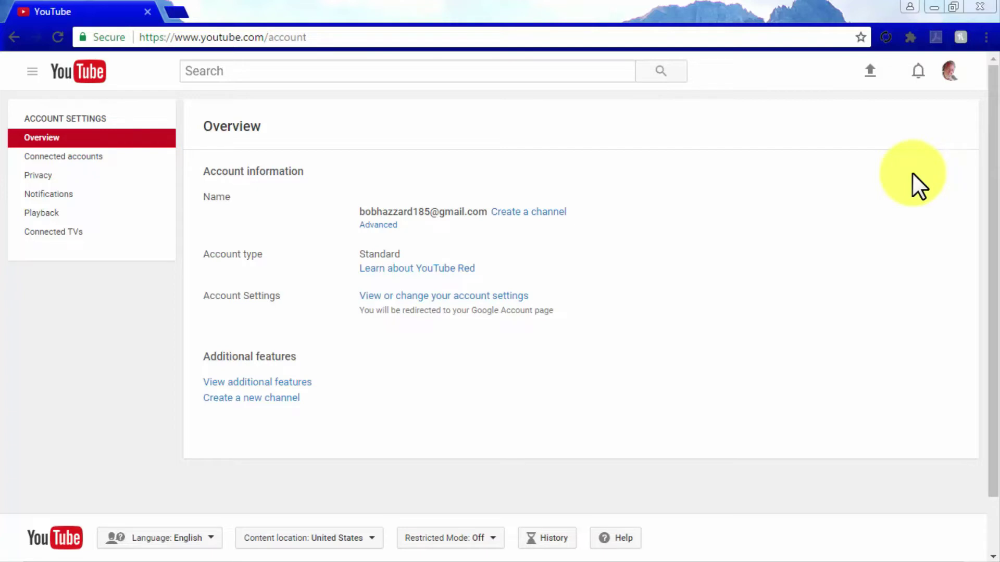
{"action": "left_click", "coordinate": [93, 75]}
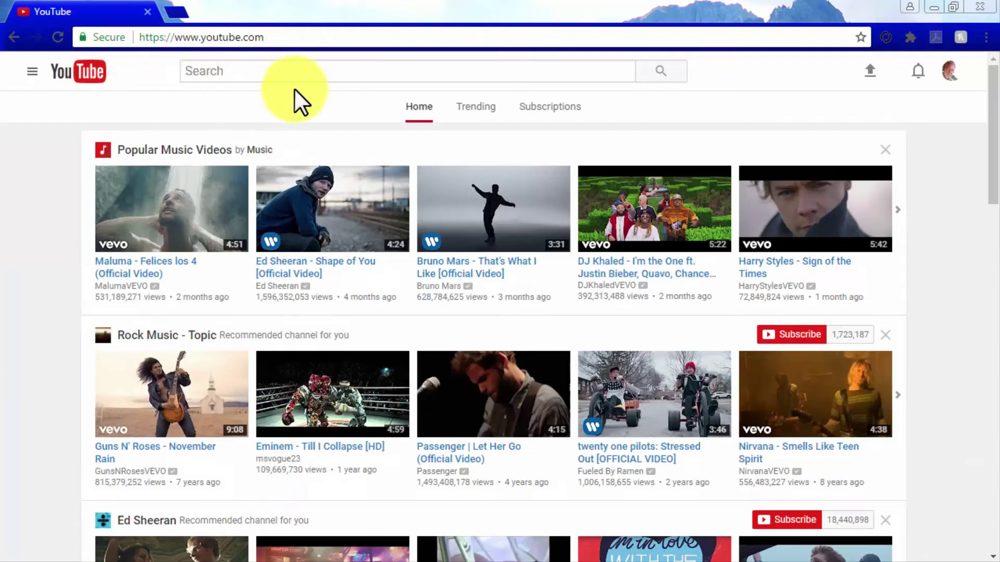
{"action": "left_click", "coordinate": [475, 104]}
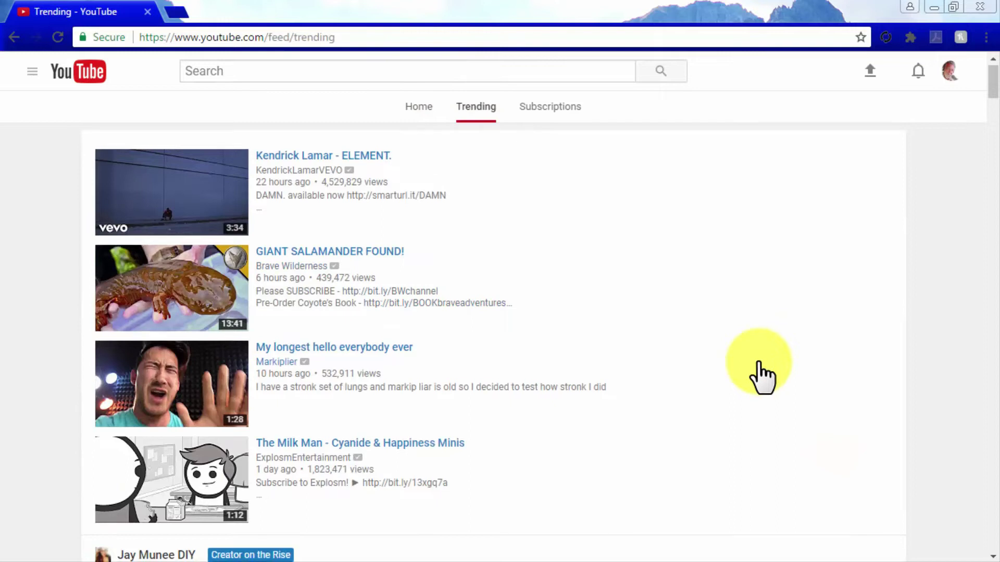
{"action": "scroll", "coordinate": [761, 376], "scroll_direction": "down", "scroll_amount": 6}
{"action": "scroll", "coordinate": [761, 371], "scroll_direction": "down", "scroll_amount": 3}
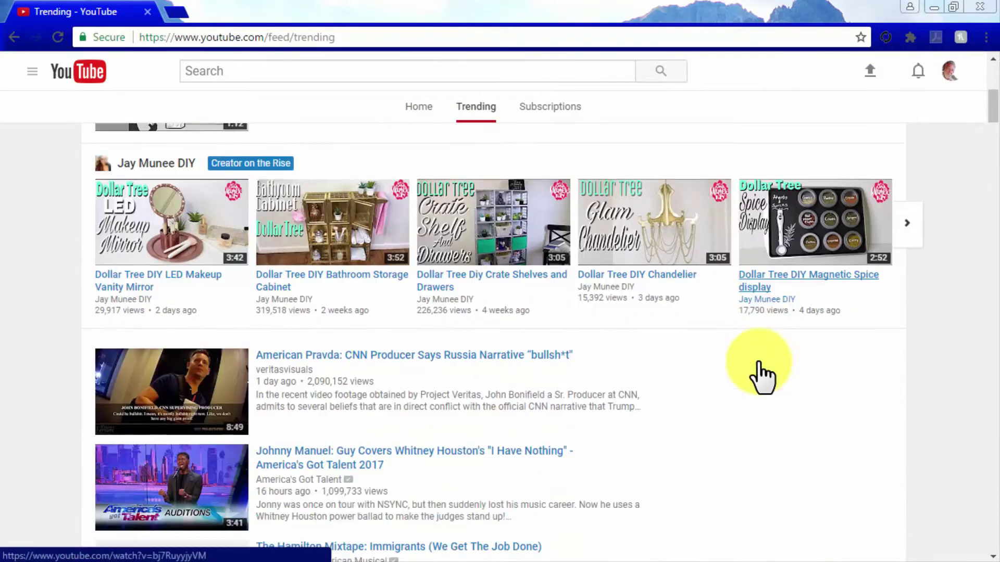
{"action": "scroll", "coordinate": [764, 373], "scroll_direction": "down", "scroll_amount": 2}
{"action": "scroll", "coordinate": [761, 373], "scroll_direction": "down", "scroll_amount": 7}
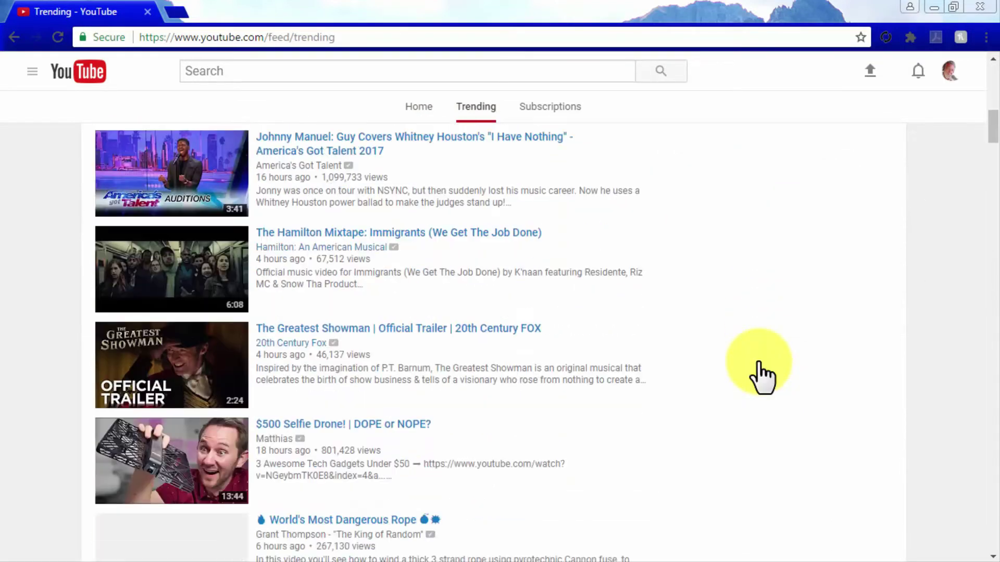
{"action": "scroll", "coordinate": [762, 376], "scroll_direction": "down", "scroll_amount": 1}
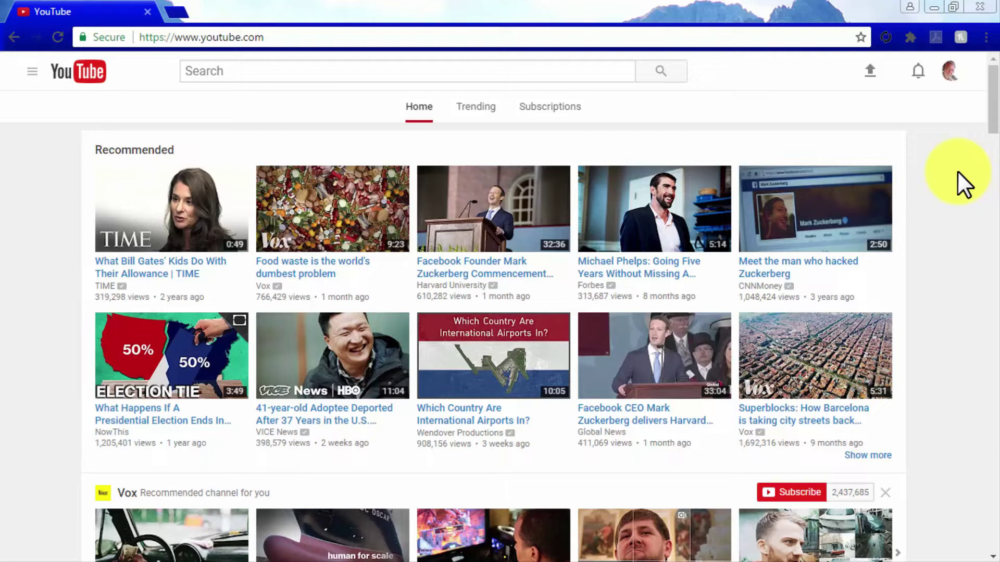
Step: Visit Creator Studio, then the account settings overview, from the account menu
{"action": "left_click", "coordinate": [952, 73]}
{"action": "left_click", "coordinate": [860, 172]}
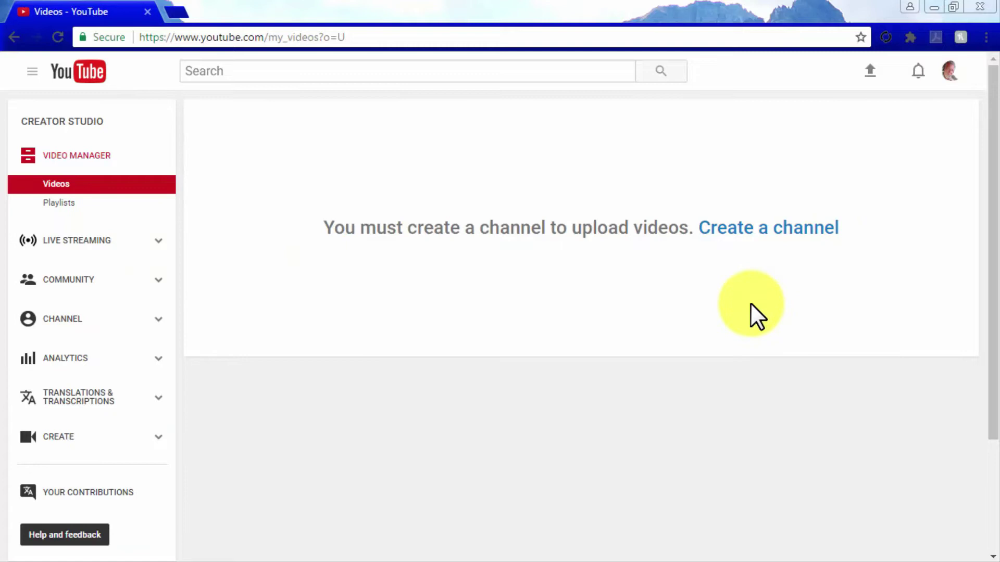
{"action": "left_click", "coordinate": [947, 67]}
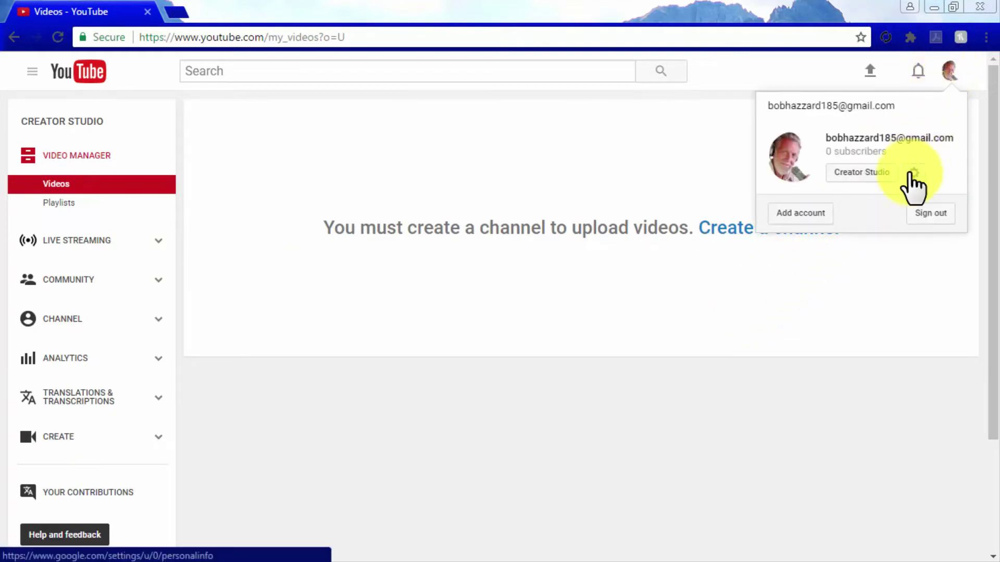
{"action": "left_click", "coordinate": [909, 173]}
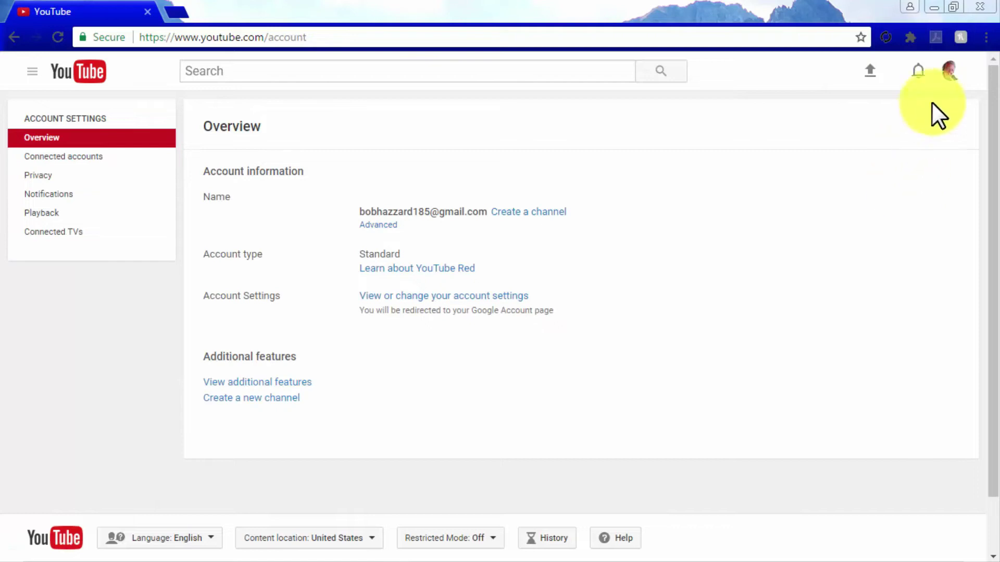
Step: Check the notifications panel and cancel the channel-creation upload prompt
{"action": "left_click", "coordinate": [949, 72]}
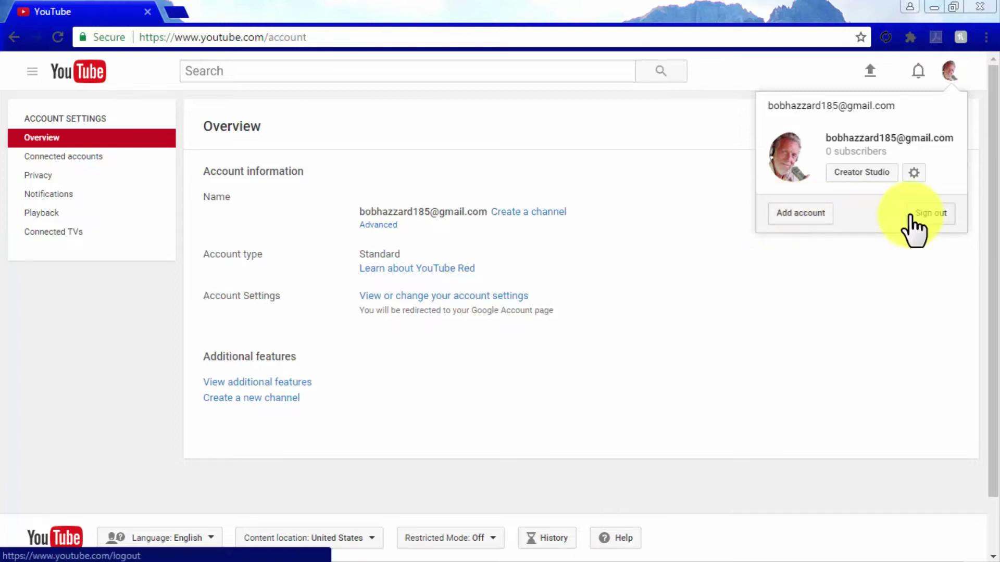
{"action": "left_click", "coordinate": [918, 68]}
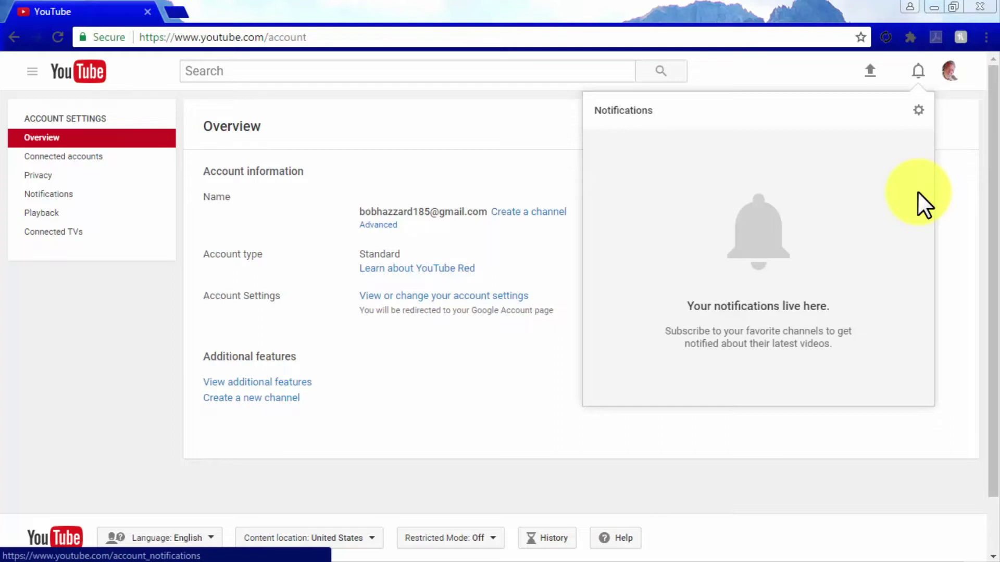
{"action": "left_click", "coordinate": [868, 77]}
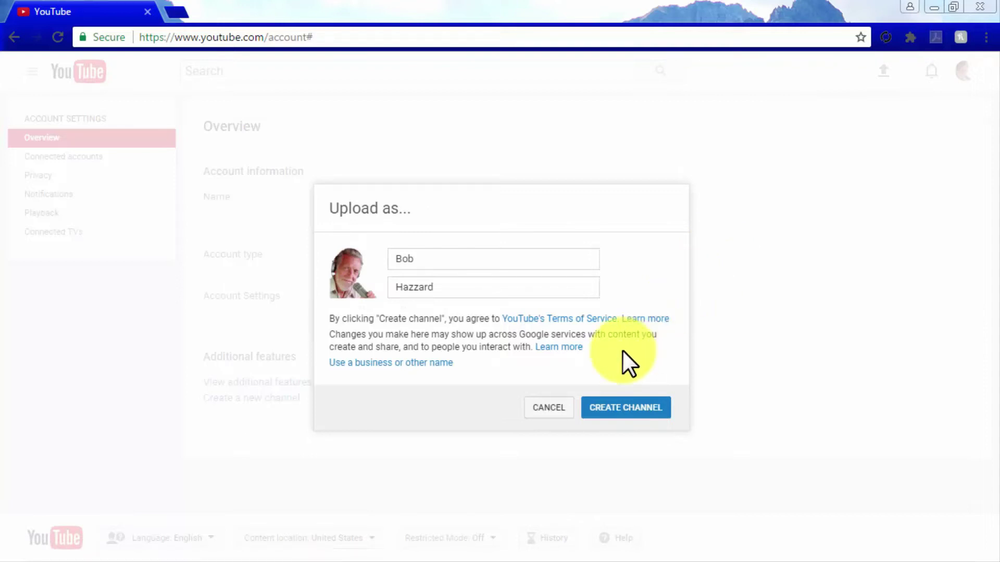
{"action": "left_click", "coordinate": [550, 408]}
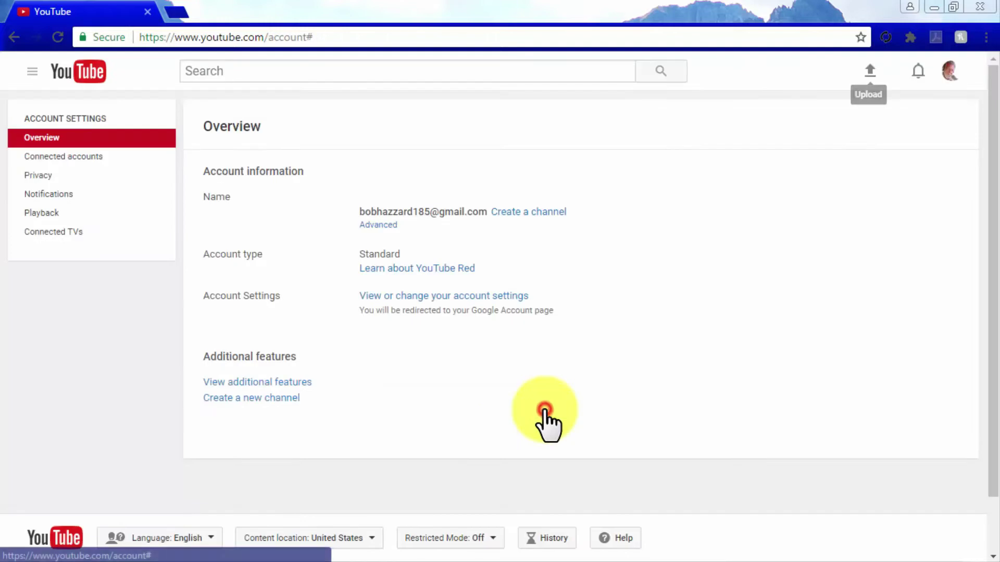
Step: Return to the YouTube home page and open the Trending feed
{"action": "left_click", "coordinate": [93, 76]}
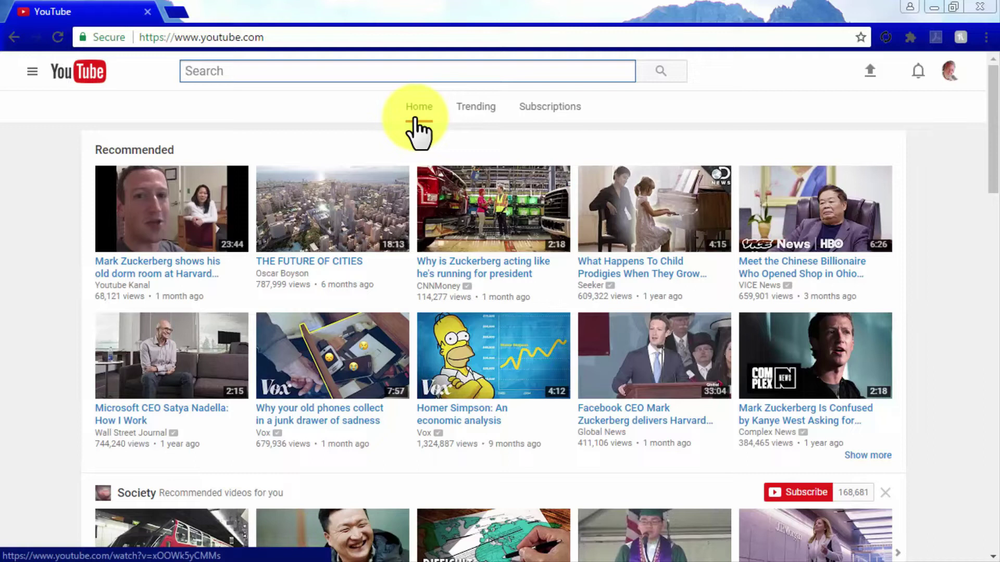
{"action": "left_click", "coordinate": [466, 118]}
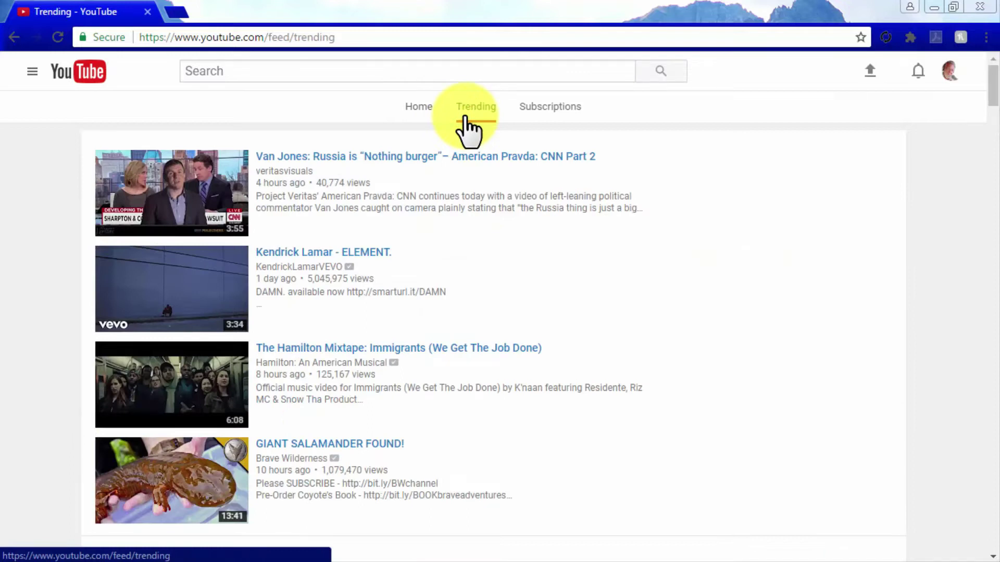
Step: Open Subscriptions and scroll through the recommended channel categories to News & Politics
{"action": "left_click", "coordinate": [535, 117]}
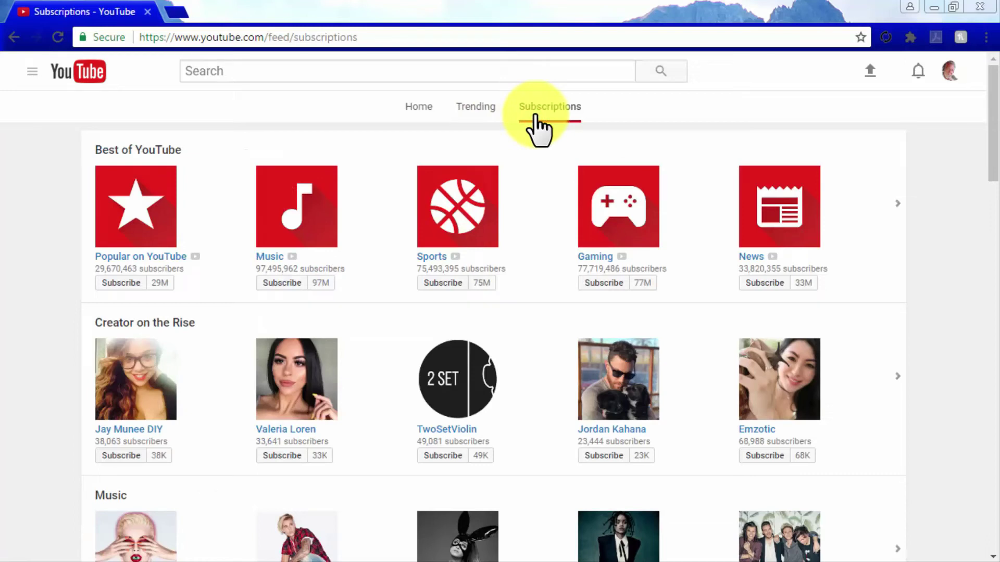
{"action": "scroll", "coordinate": [535, 117], "scroll_direction": "down", "scroll_amount": 15}
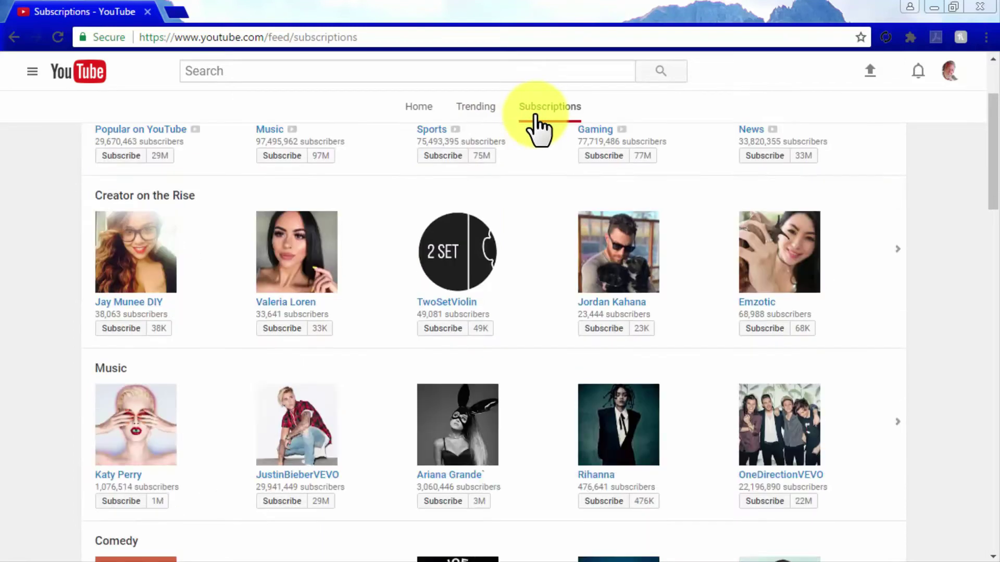
{"action": "scroll", "coordinate": [536, 122], "scroll_direction": "down", "scroll_amount": 10}
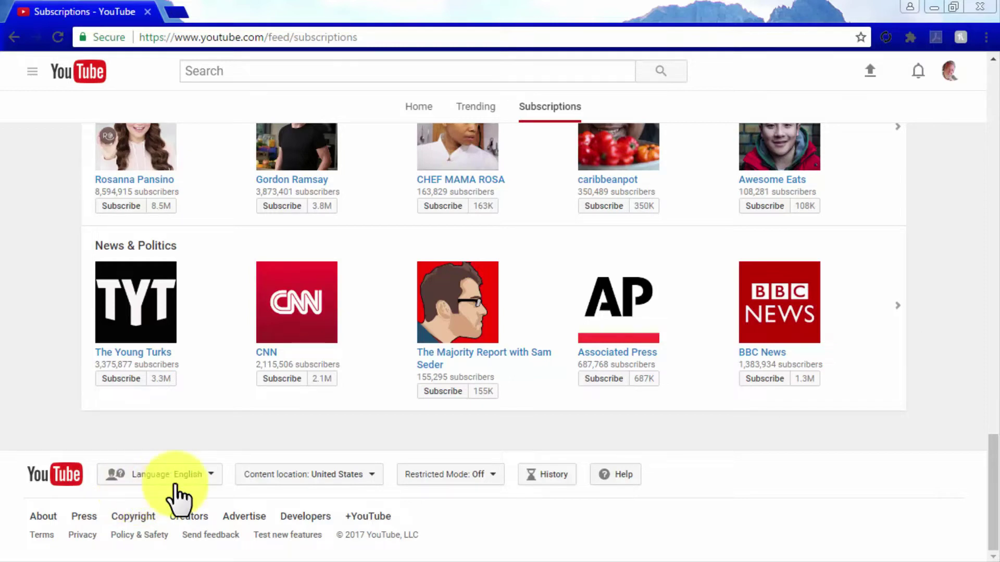
Step: Check Language and Content location, toggle Restricted Mode on then off, and open History
{"action": "left_click", "coordinate": [192, 478]}
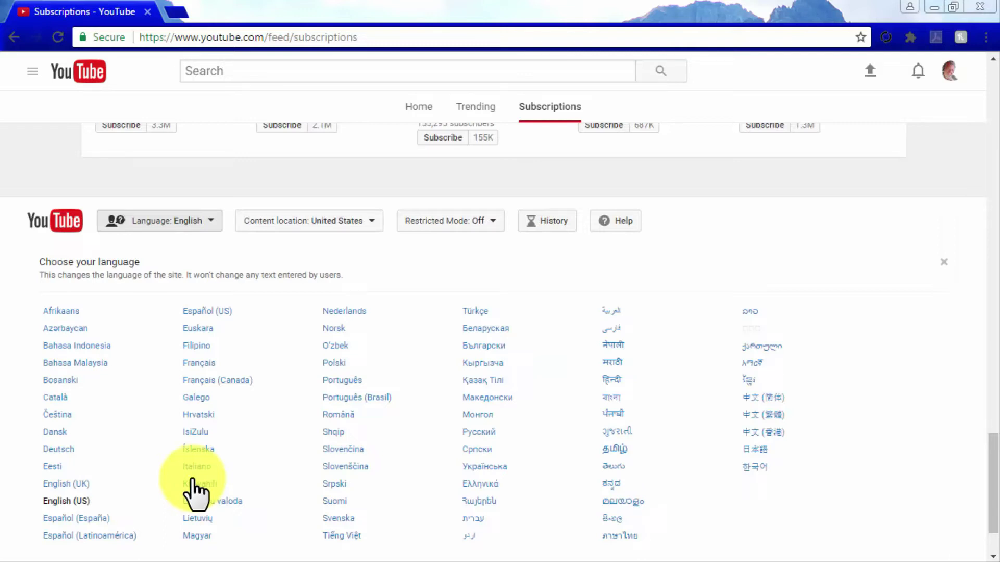
{"action": "left_click", "coordinate": [365, 222]}
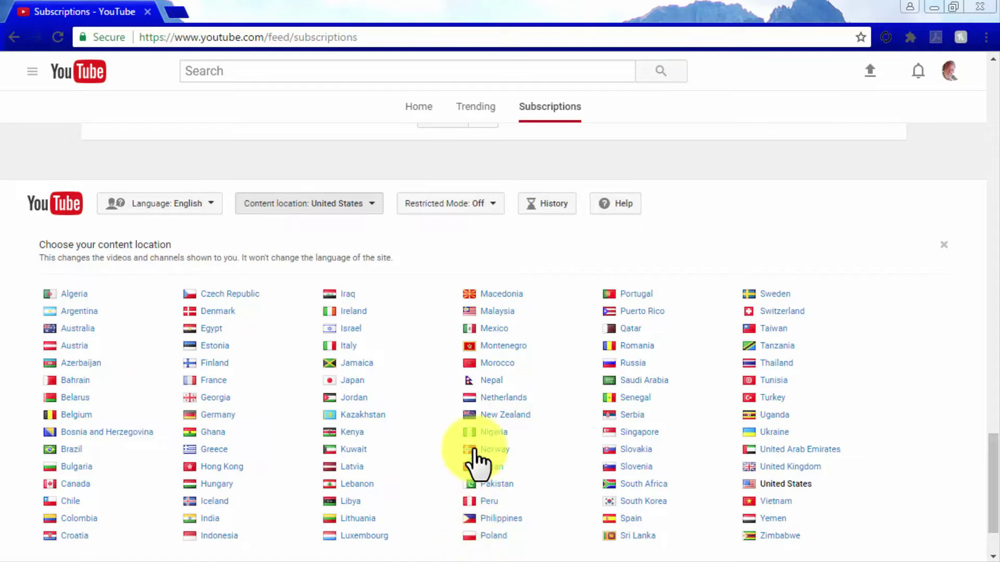
{"action": "left_click", "coordinate": [484, 211]}
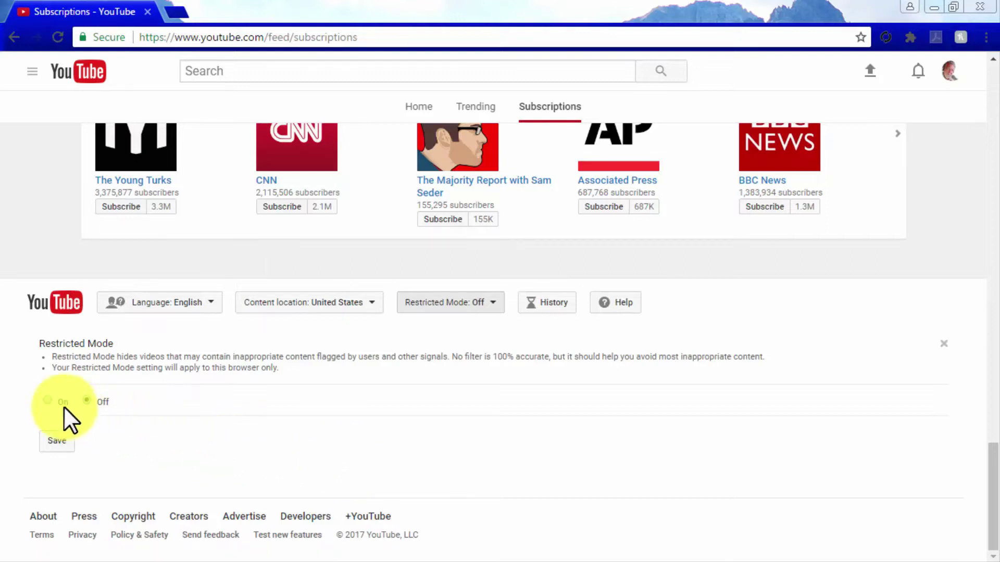
{"action": "left_click", "coordinate": [45, 399]}
{"action": "left_click", "coordinate": [87, 371]}
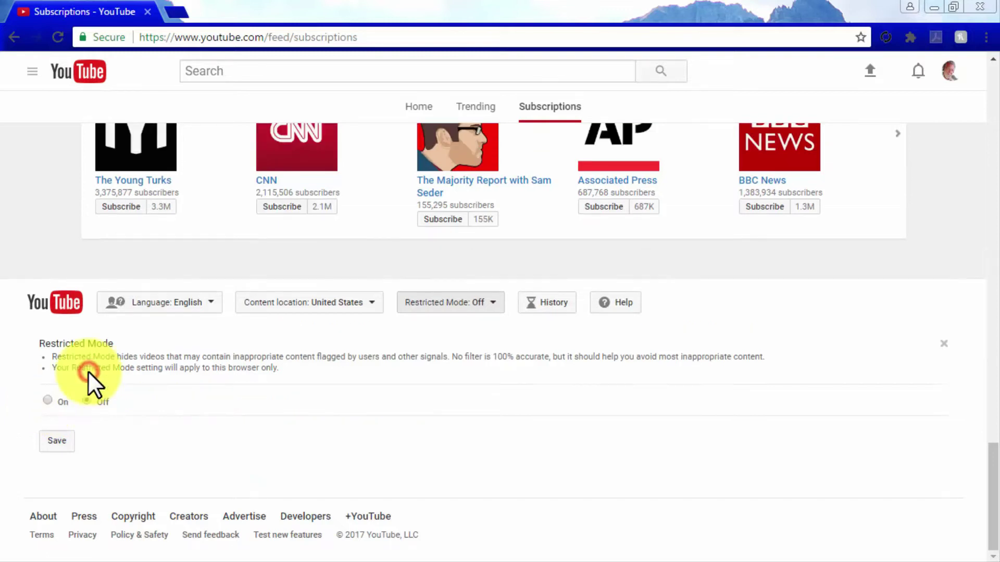
{"action": "left_click", "coordinate": [535, 307]}
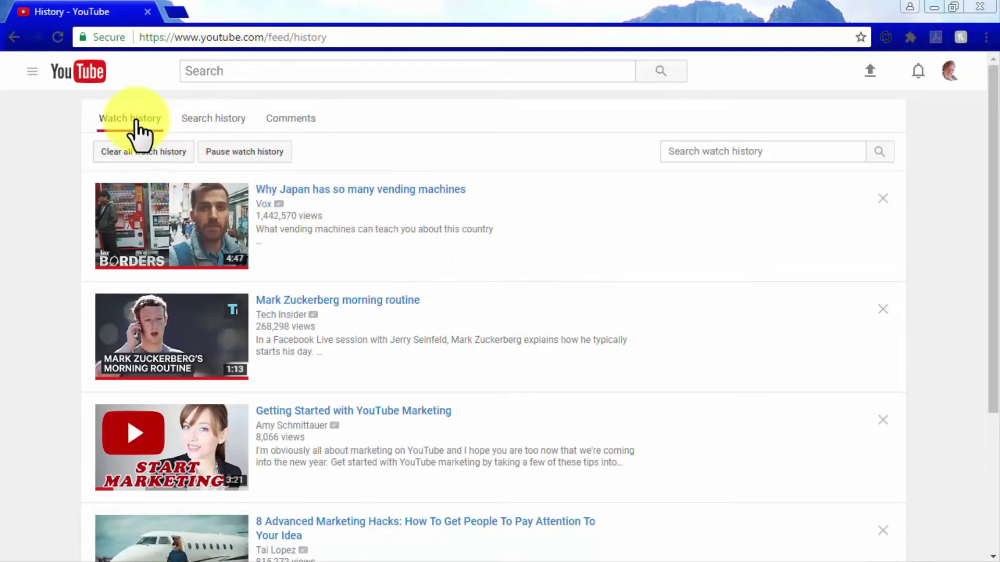
Step: View the search history, open and close Help, then go home with the navigation guide open
{"action": "left_click", "coordinate": [216, 115]}
{"action": "left_click", "coordinate": [616, 474]}
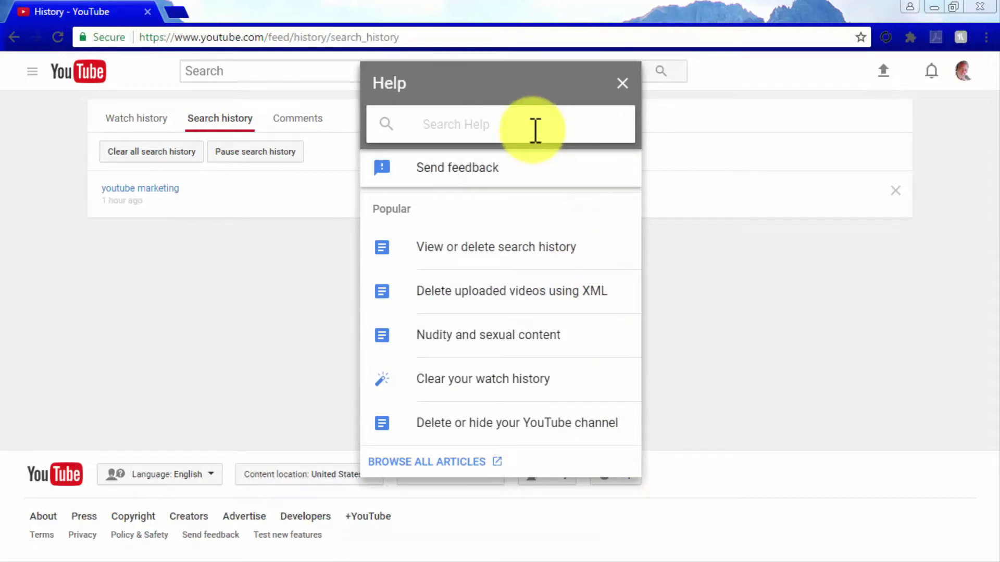
{"action": "left_click", "coordinate": [624, 81]}
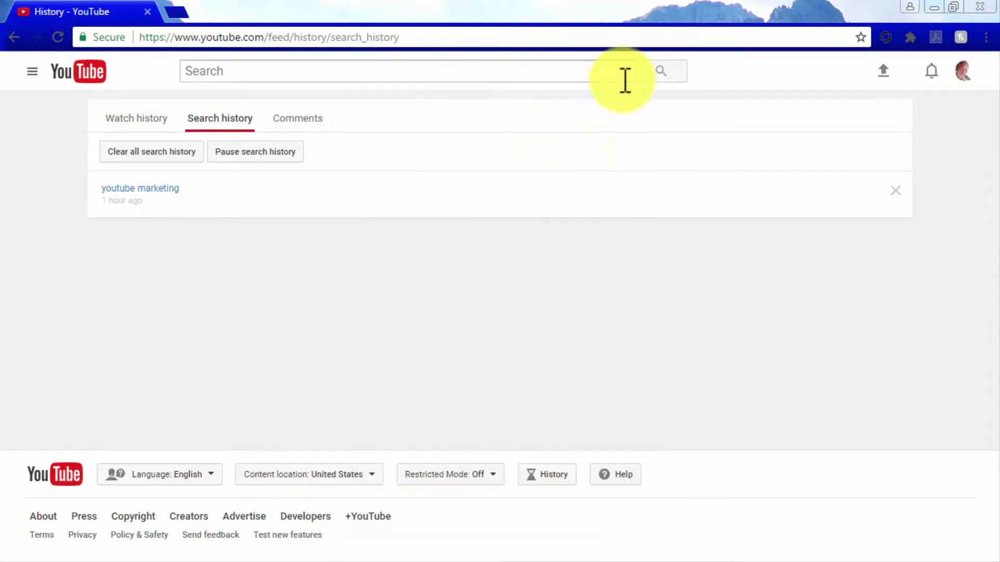
{"action": "left_click", "coordinate": [90, 79]}
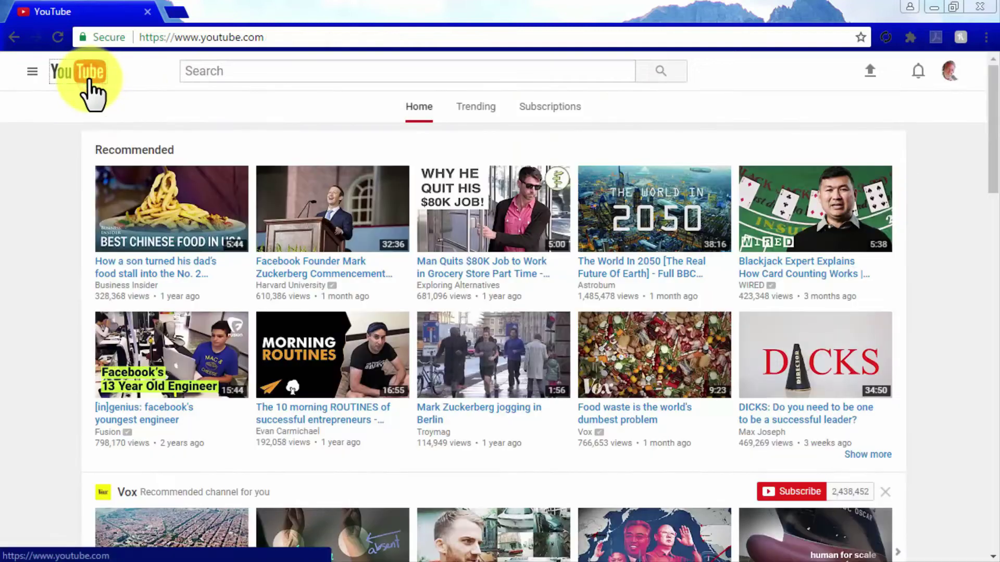
{"action": "left_click", "coordinate": [32, 72]}
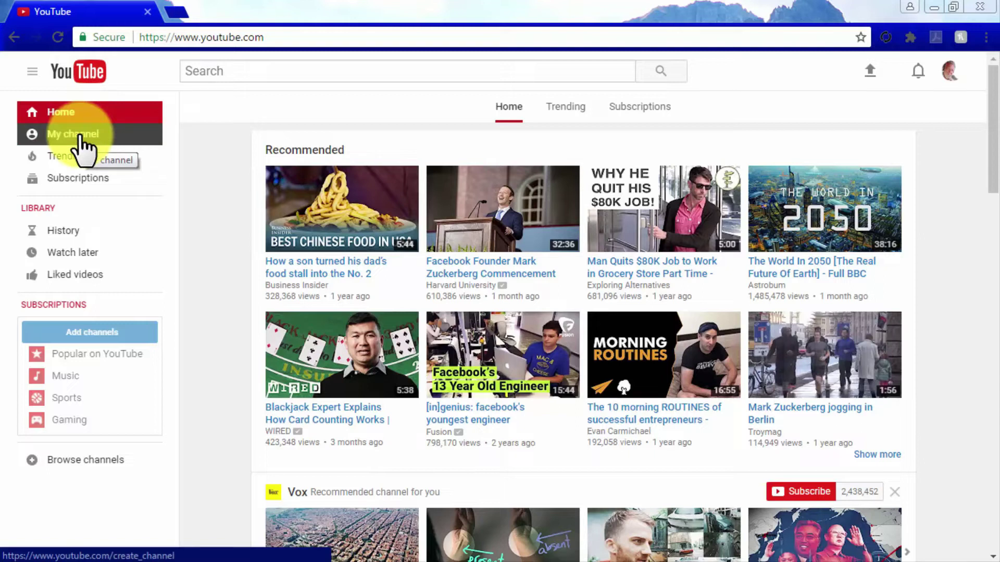
Step: Visit Trending, Subscriptions, History and Watch later from the left navigation guide
{"action": "left_click", "coordinate": [80, 136]}
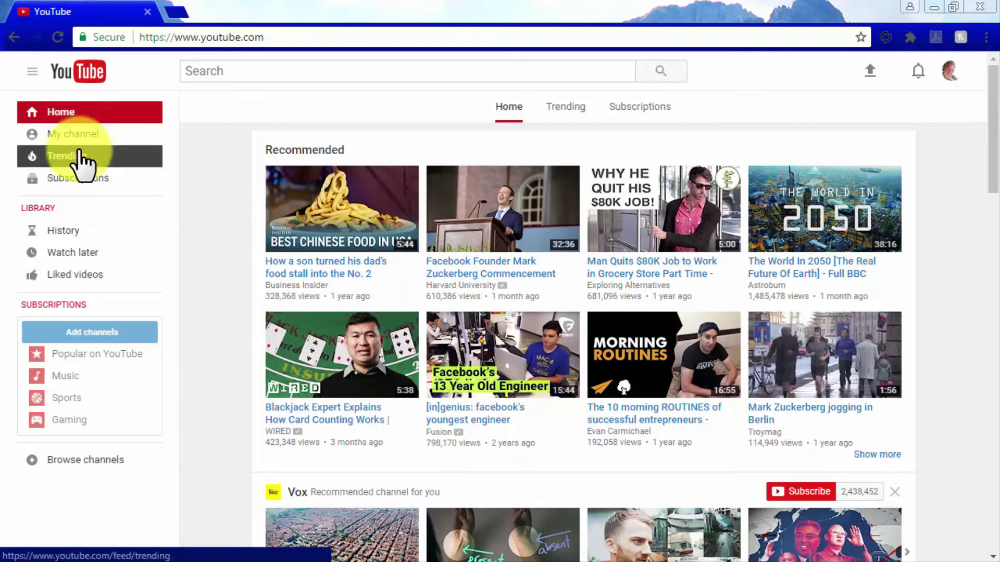
{"action": "left_click", "coordinate": [81, 159]}
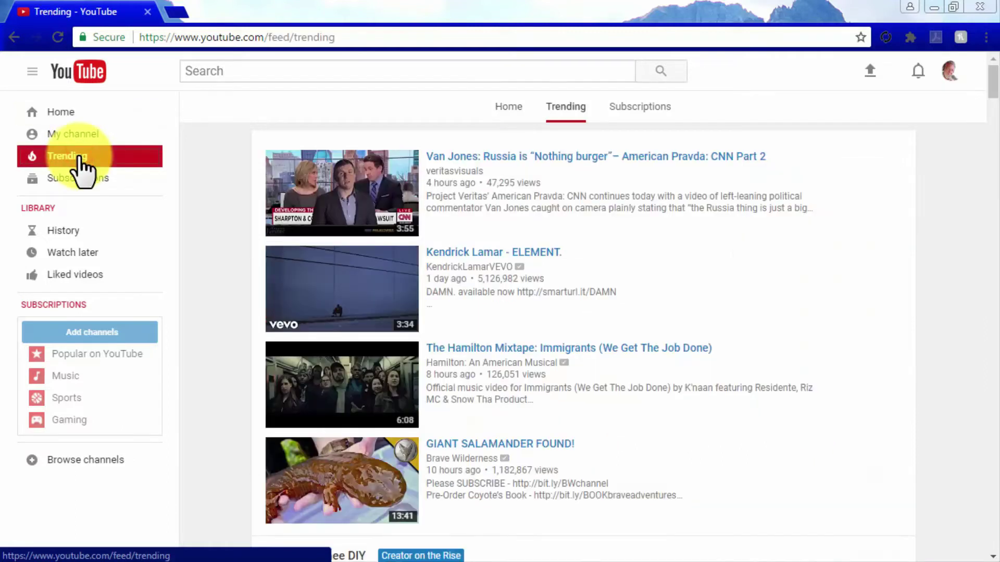
{"action": "left_click", "coordinate": [78, 181]}
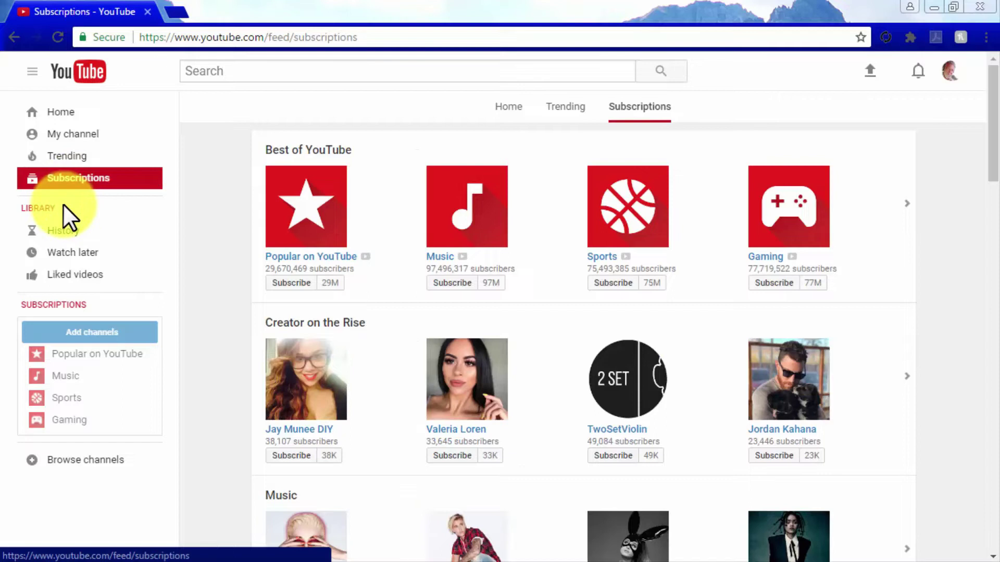
{"action": "left_click", "coordinate": [64, 233]}
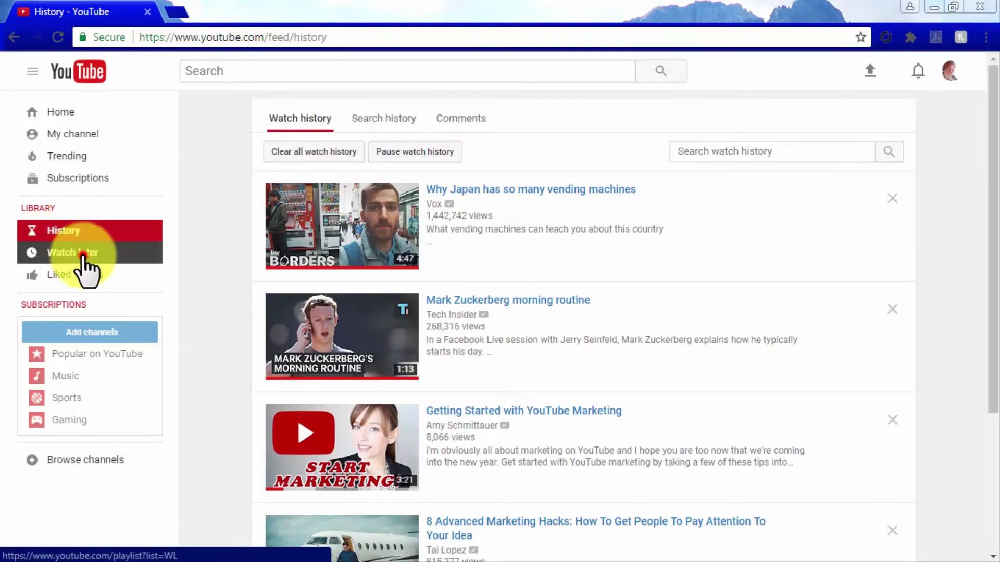
{"action": "left_click", "coordinate": [83, 255]}
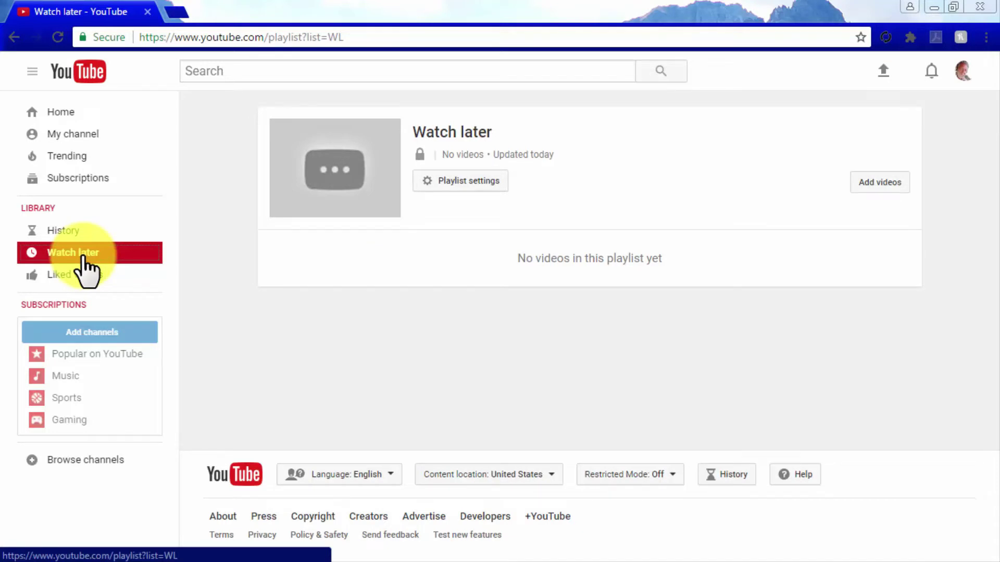
Step: Save 'Are We All Related?' to Watch later and check the Watch later and Liked videos playlists
{"action": "left_click", "coordinate": [90, 72]}
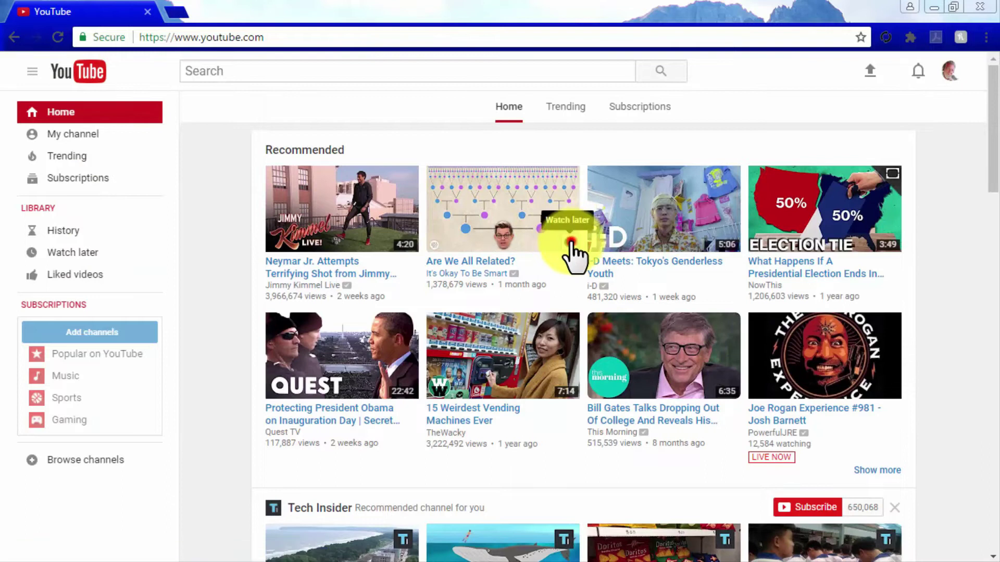
{"action": "left_click", "coordinate": [569, 241]}
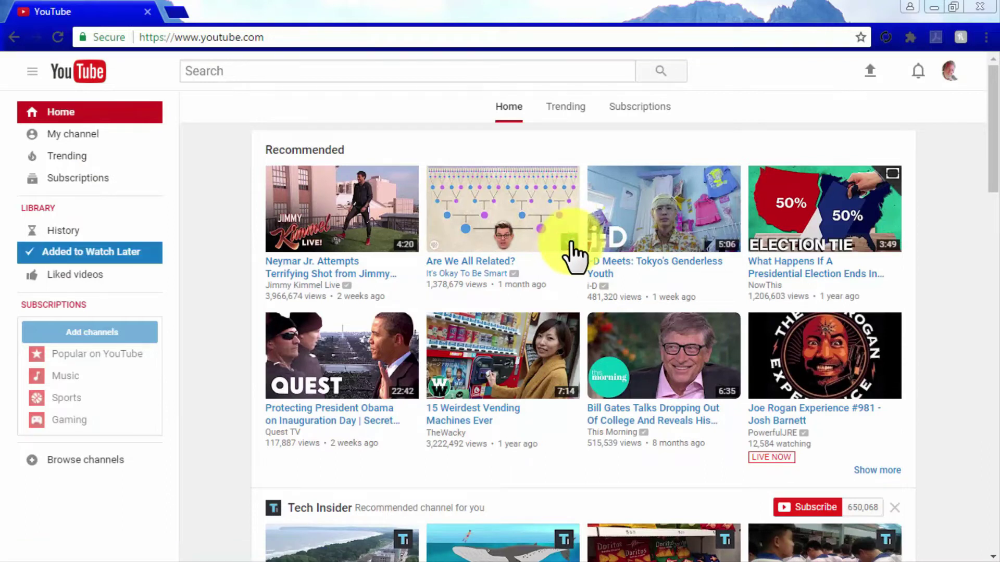
{"action": "left_click", "coordinate": [76, 252]}
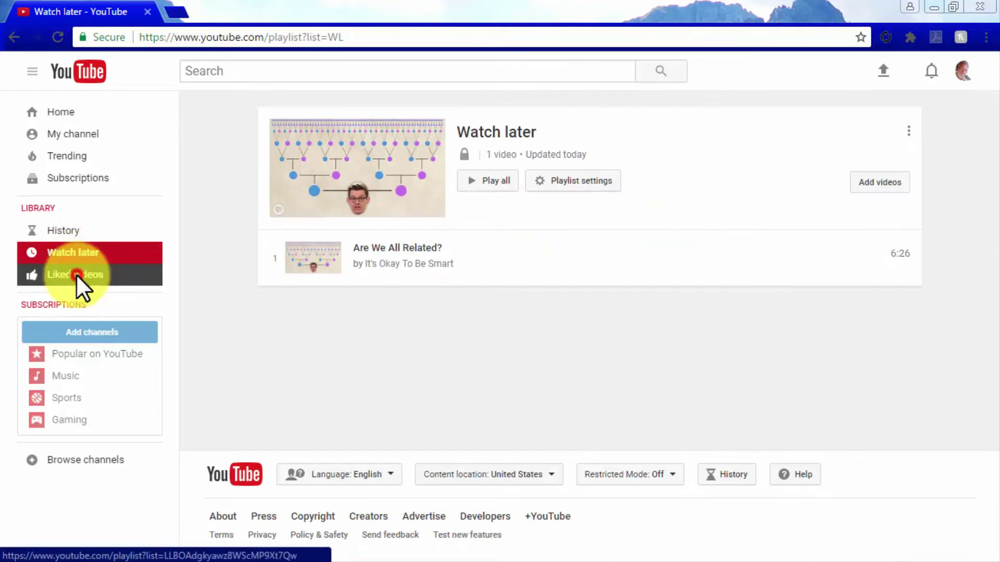
{"action": "left_click", "coordinate": [77, 275]}
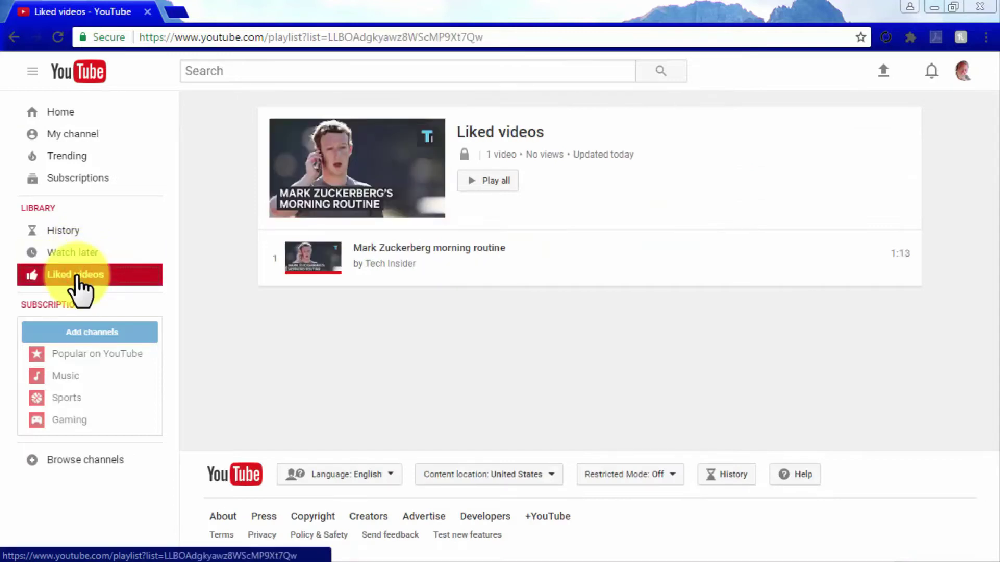
Step: Like the Vox thin underwater cables video, then view it in Liked videos
{"action": "left_click", "coordinate": [85, 72]}
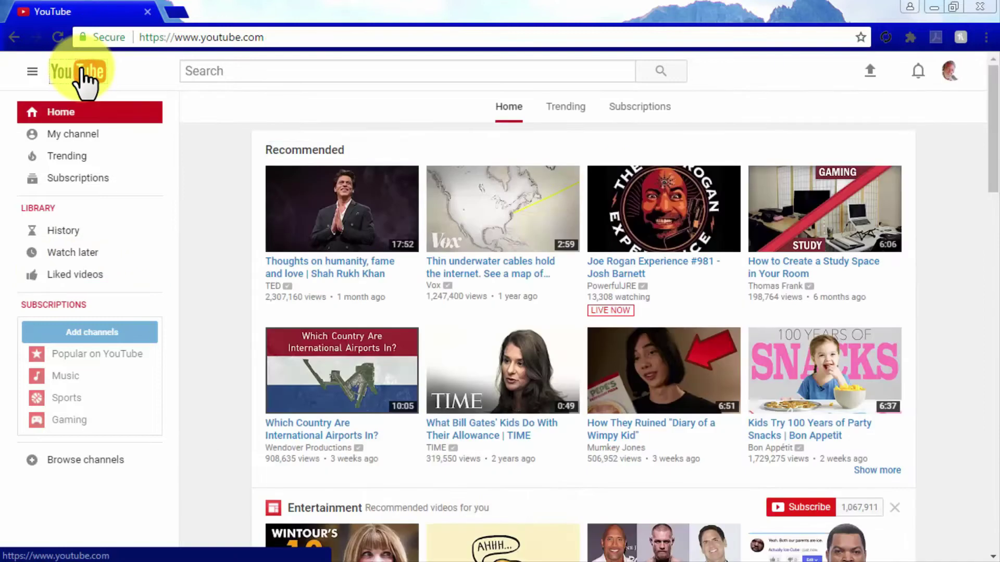
{"action": "left_click", "coordinate": [454, 207]}
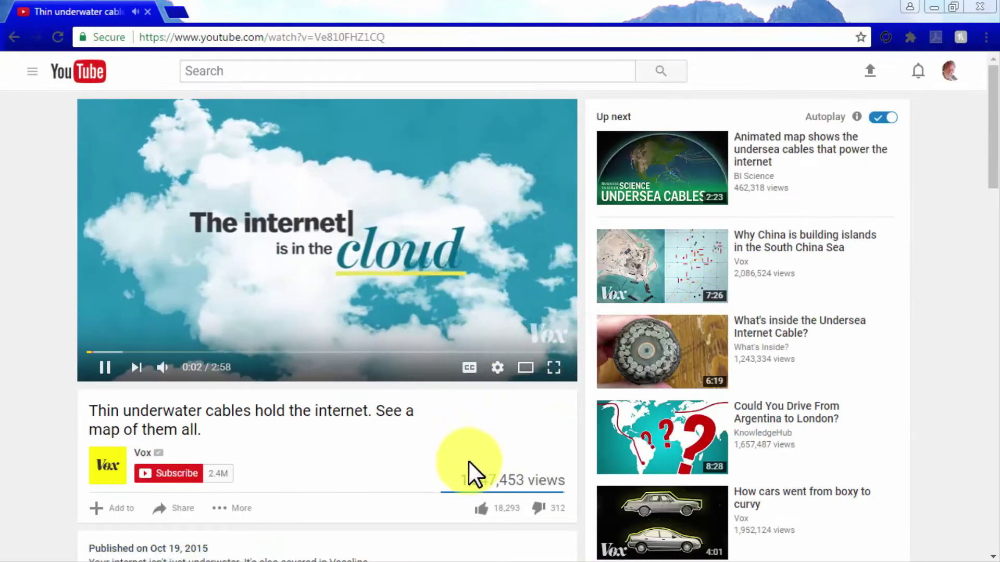
{"action": "left_click", "coordinate": [475, 513]}
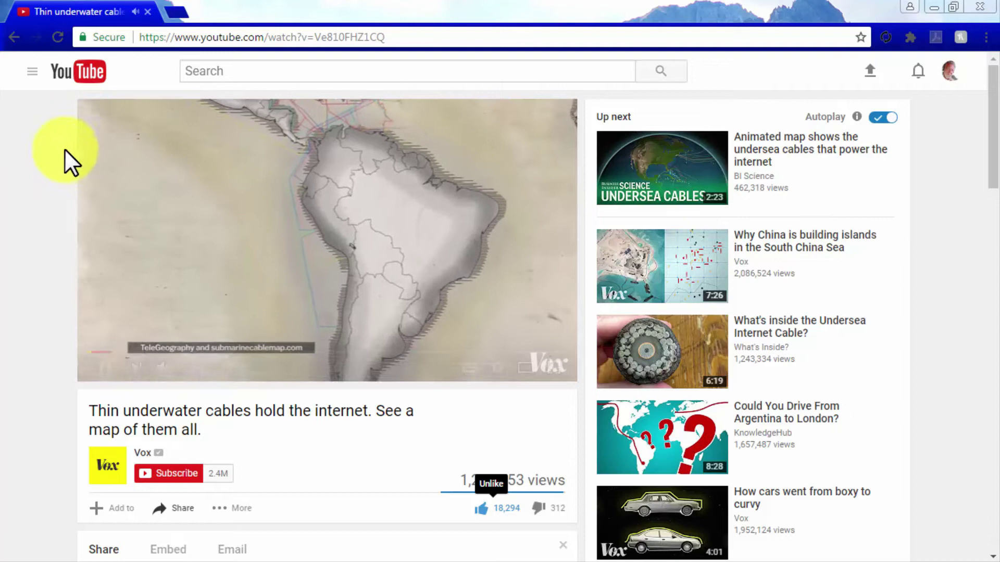
{"action": "left_click", "coordinate": [32, 72]}
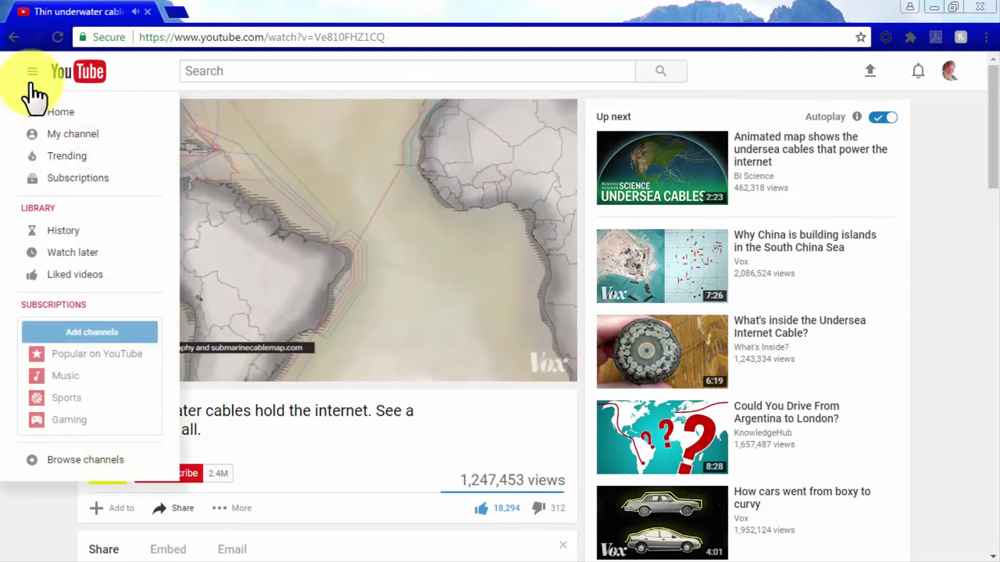
{"action": "left_click", "coordinate": [42, 275]}
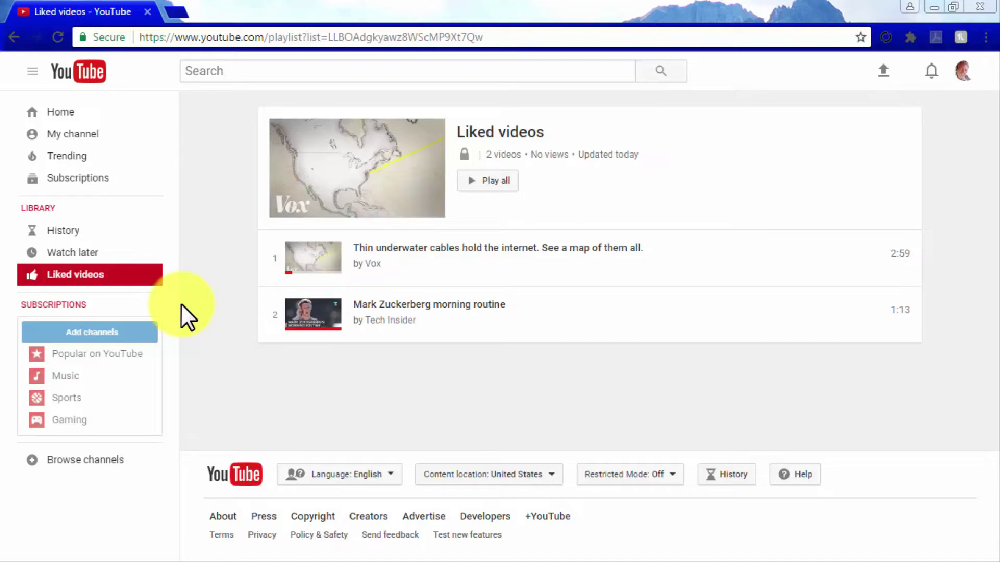
Step: Subscribe to the Popular on YouTube channel from the channel-finding page
{"action": "left_click", "coordinate": [112, 333]}
{"action": "left_click", "coordinate": [714, 266]}
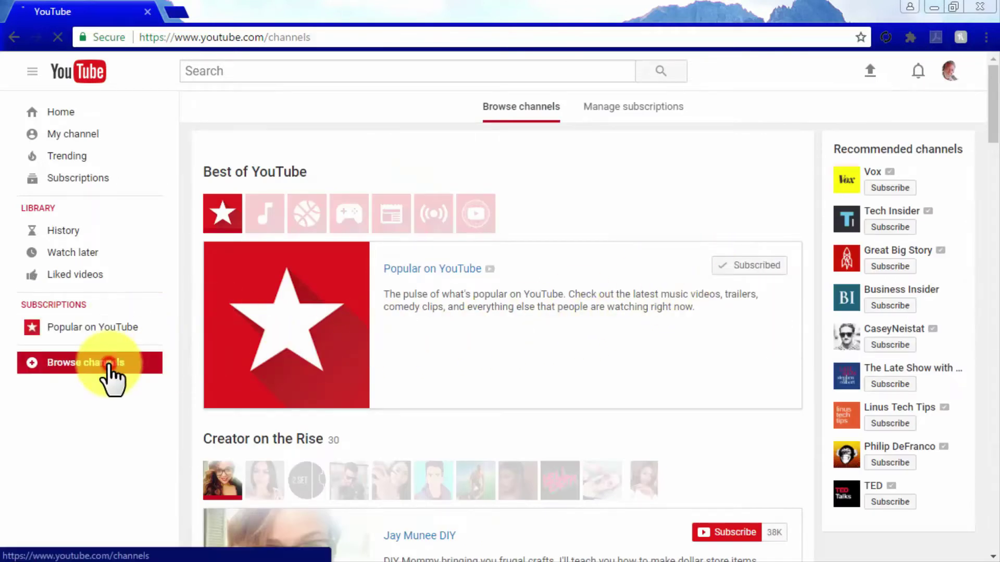
{"action": "scroll", "coordinate": [219, 411], "scroll_direction": "down", "scroll_amount": 7}
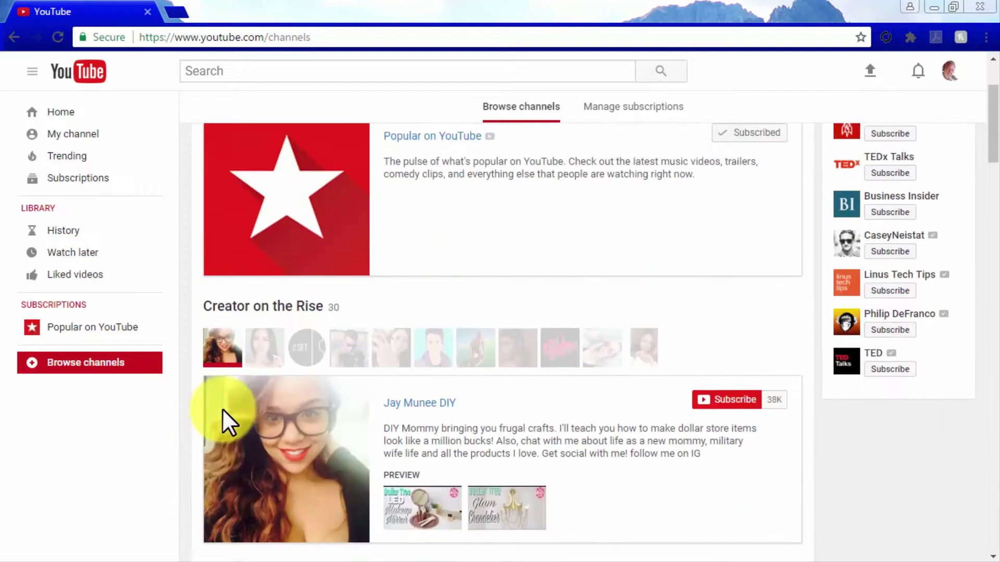
{"action": "scroll", "coordinate": [222, 411], "scroll_direction": "down", "scroll_amount": 17}
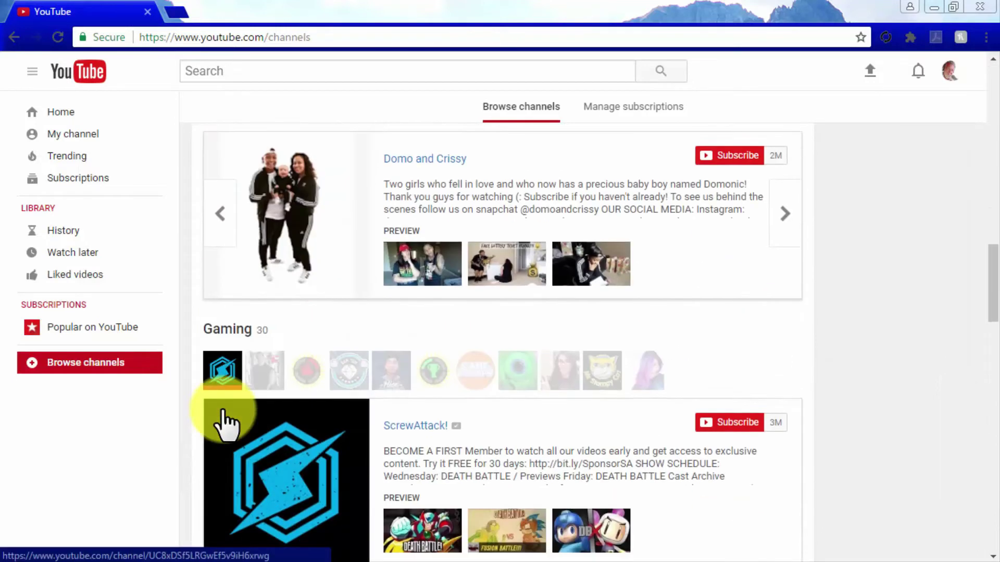
Step: Play all Liked videos, subscribe to Vox, and return to the Home page
{"action": "left_click", "coordinate": [90, 276]}
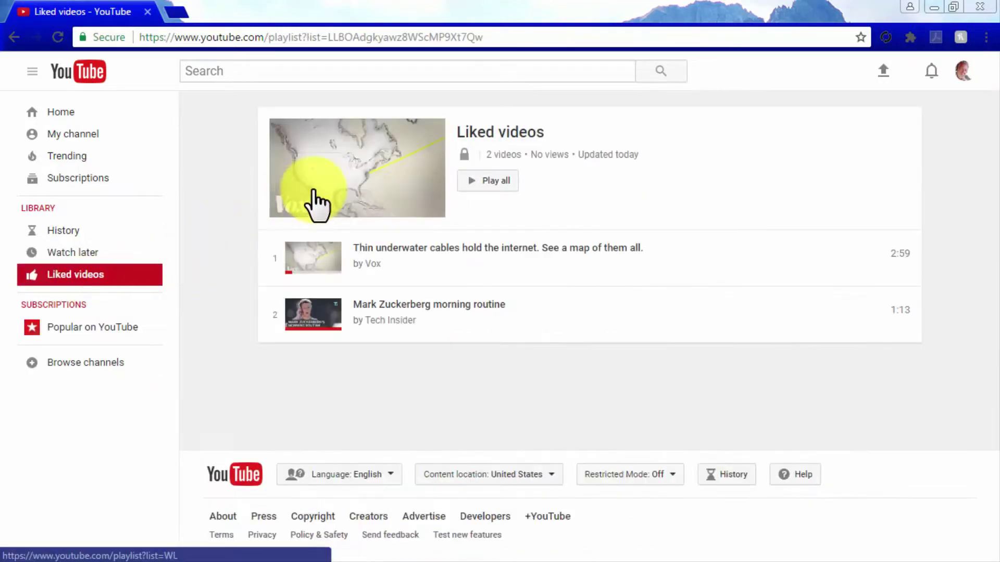
{"action": "left_click", "coordinate": [325, 184]}
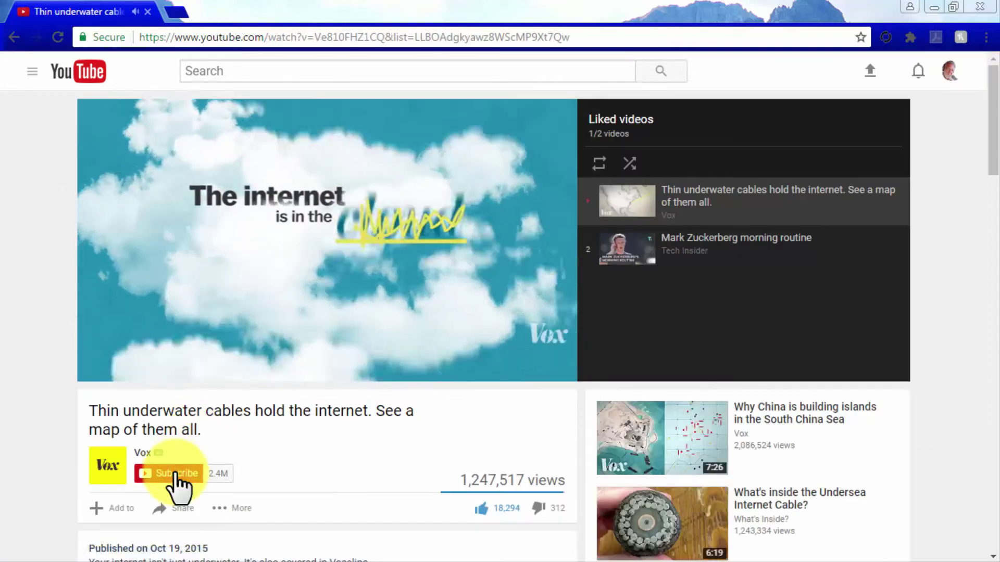
{"action": "left_click", "coordinate": [175, 472]}
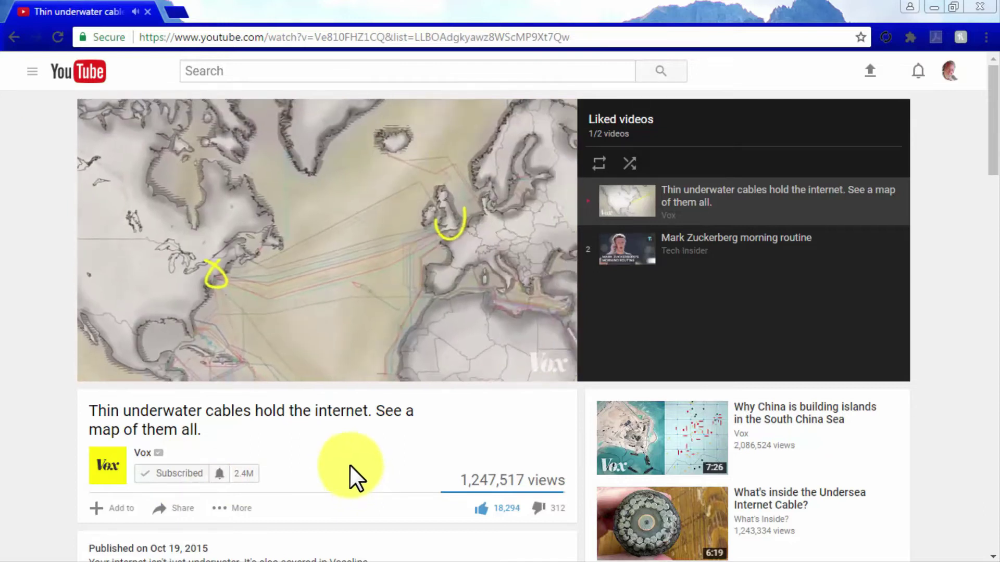
{"action": "left_click", "coordinate": [86, 71]}
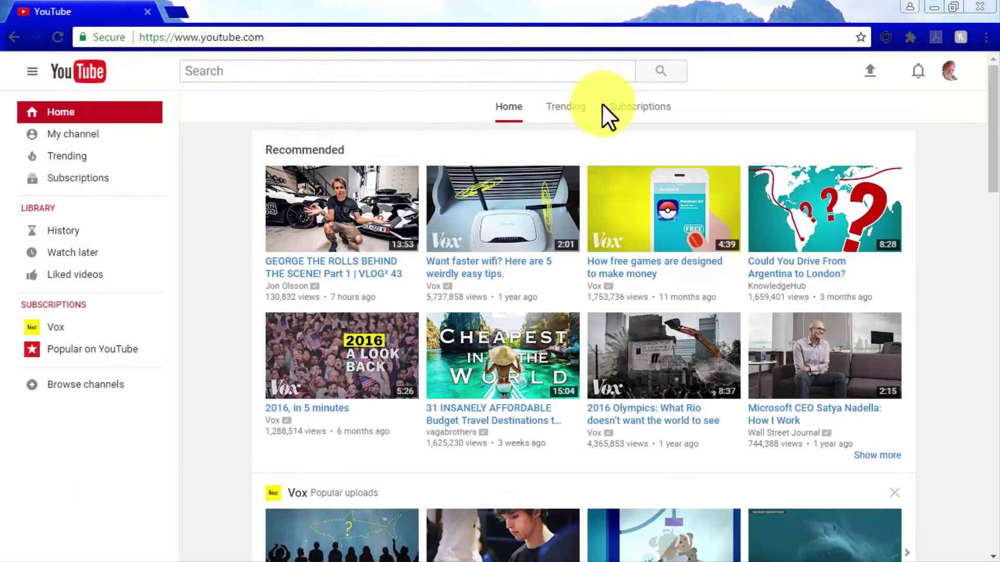
Step: Check the Subscriptions feed, then scroll through the Trending videos feed
{"action": "left_click", "coordinate": [636, 106]}
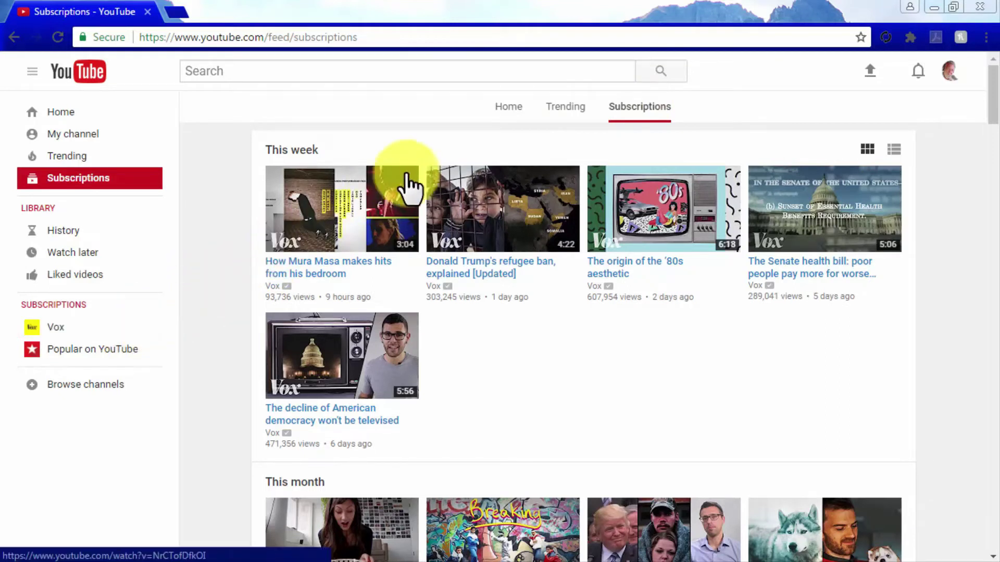
{"action": "left_click", "coordinate": [568, 105]}
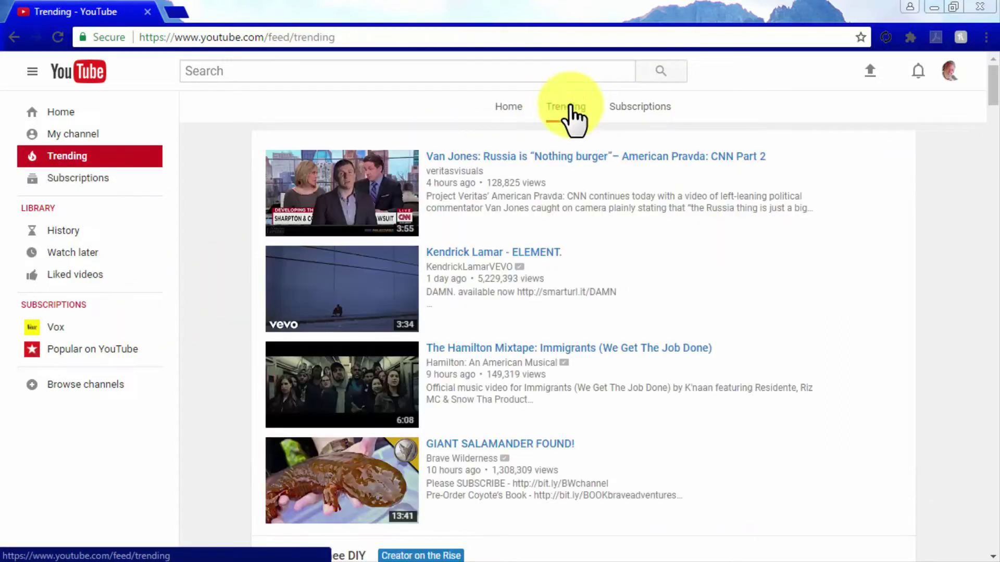
{"action": "scroll", "coordinate": [901, 391], "scroll_direction": "down", "scroll_amount": 6}
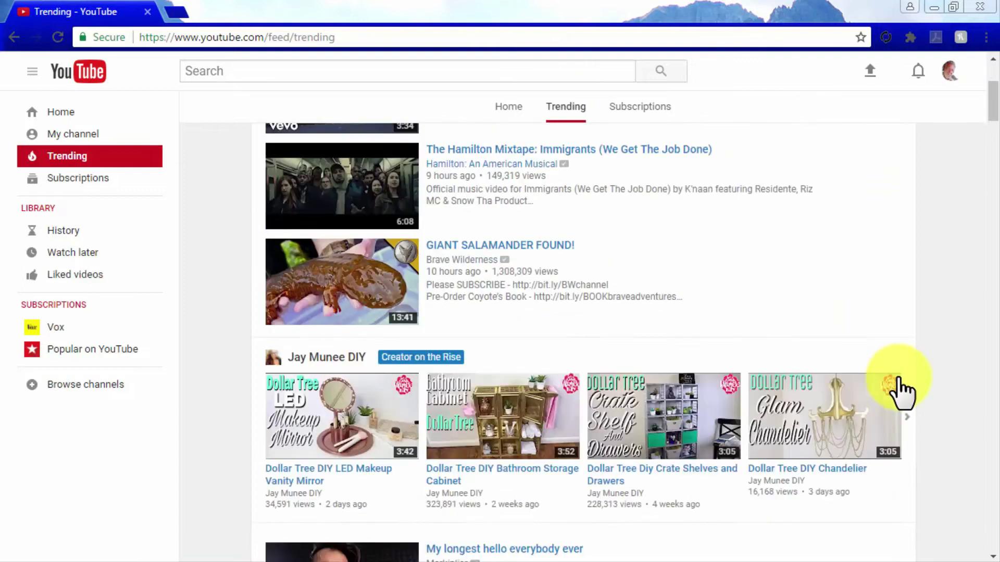
{"action": "scroll", "coordinate": [899, 380], "scroll_direction": "down", "scroll_amount": 6}
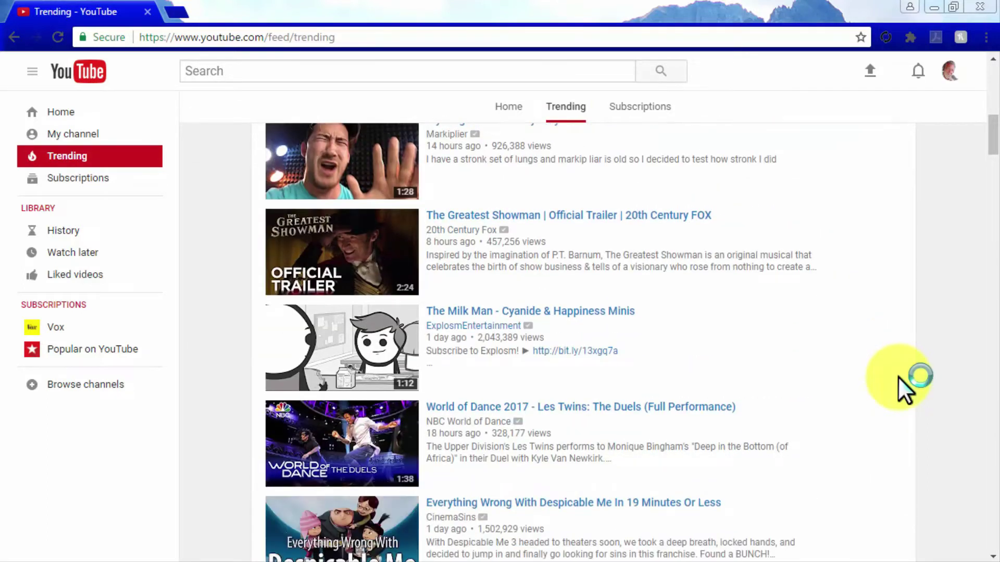
{"action": "scroll", "coordinate": [897, 377], "scroll_direction": "down", "scroll_amount": 8}
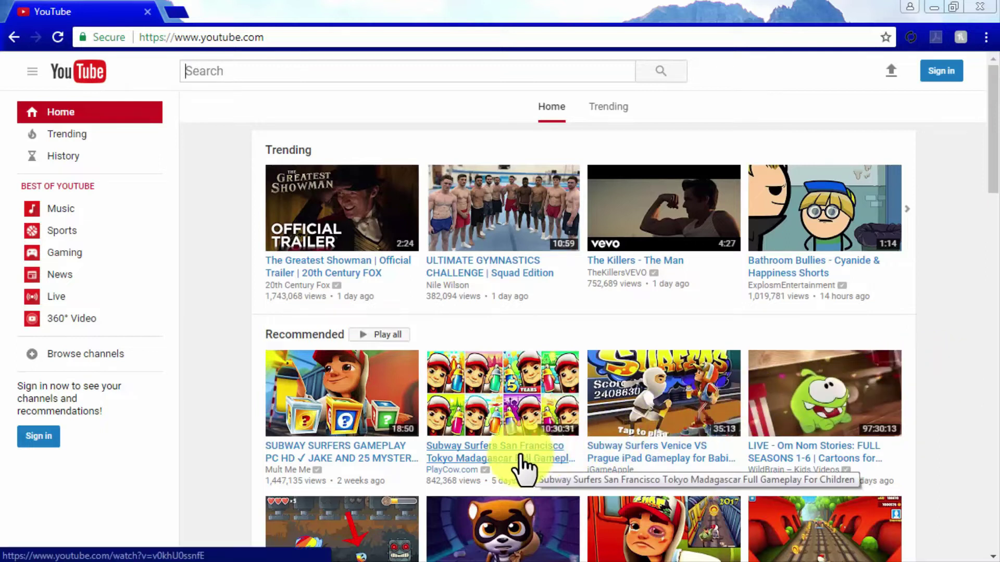
Step: Sign back in with the account password, save the Vox passwords video to Watch later, and start an upload
{"action": "left_click", "coordinate": [373, 456]}
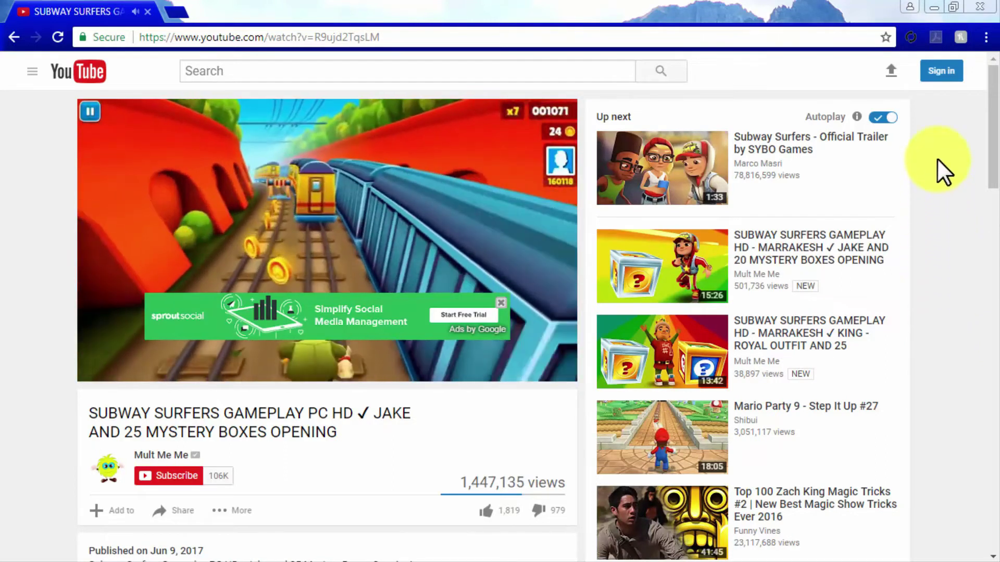
{"action": "left_click", "coordinate": [938, 73]}
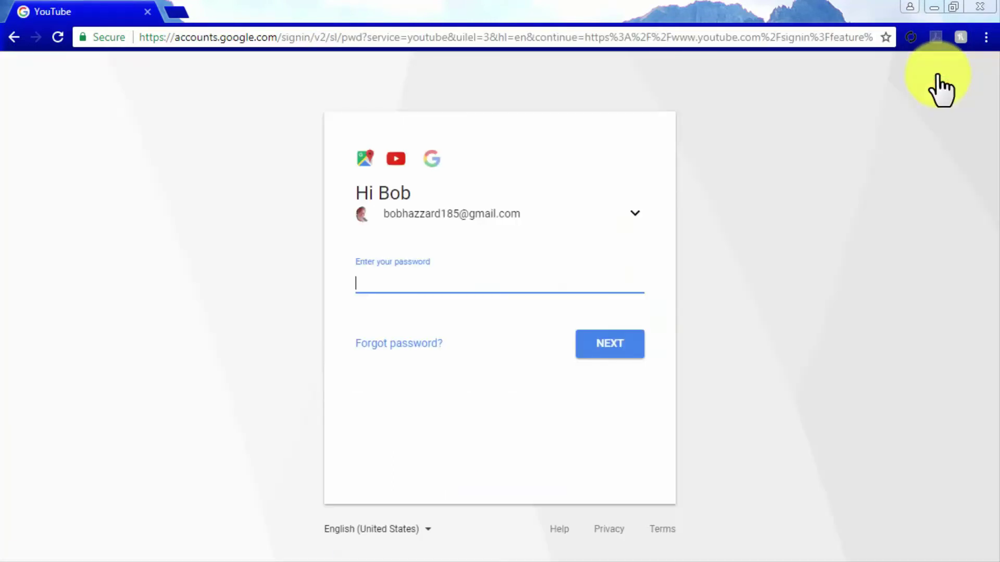
{"action": "key", "text": "ctrl+v"}
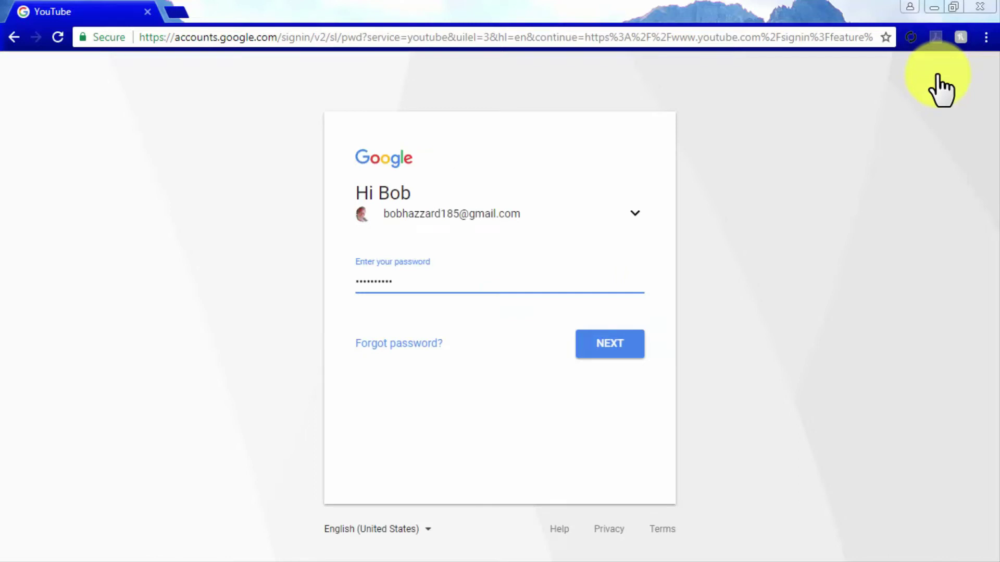
{"action": "left_click", "coordinate": [610, 343]}
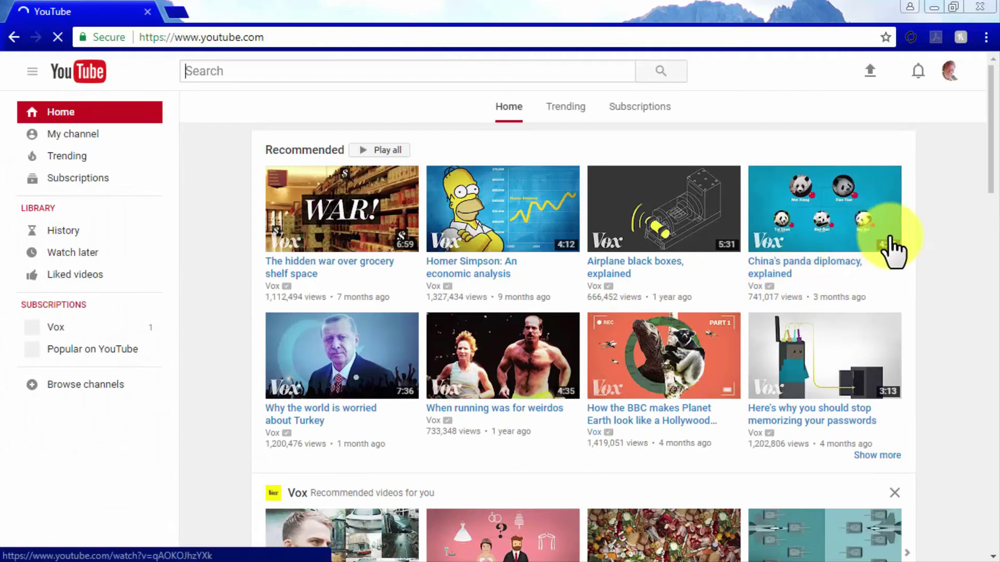
{"action": "left_click", "coordinate": [867, 365]}
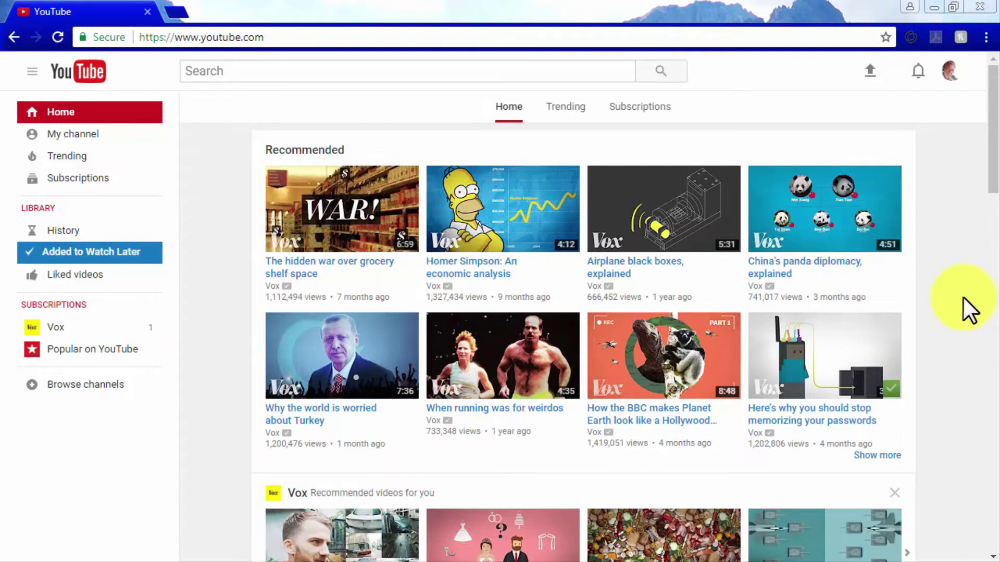
{"action": "left_click", "coordinate": [874, 73]}
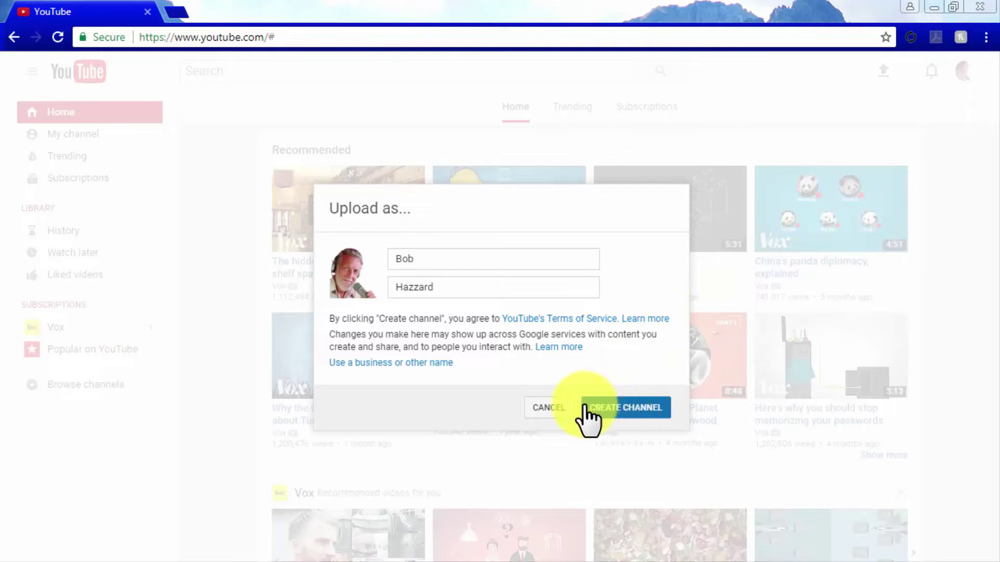
Step: Cancel the 'Upload as' create-channel prompt, returning to the Home page
{"action": "left_click", "coordinate": [552, 408]}
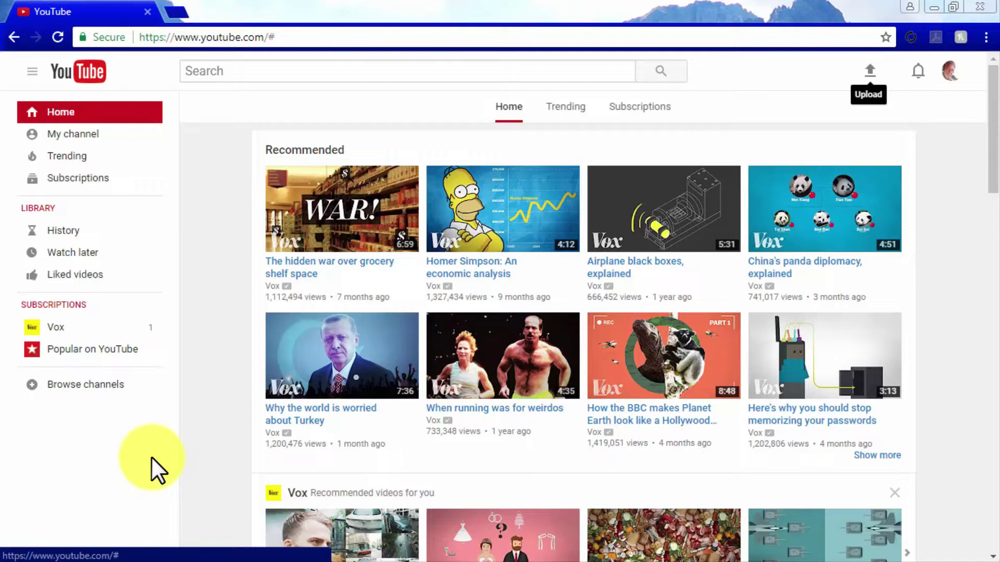
Step: Browse the channels list and open the Brooklyn and Bailey channel
{"action": "left_click", "coordinate": [78, 391]}
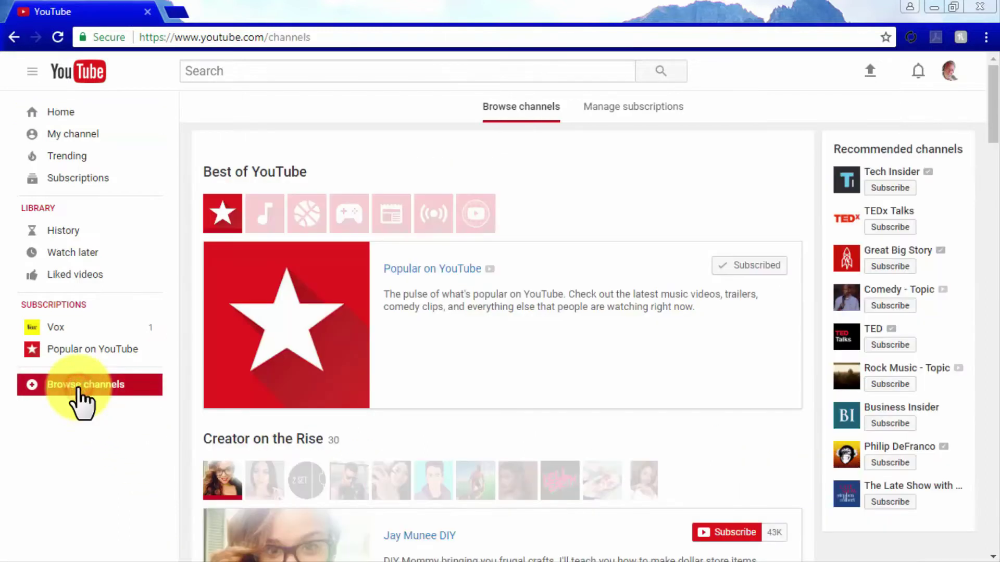
{"action": "scroll", "coordinate": [176, 465], "scroll_direction": "down", "scroll_amount": 10}
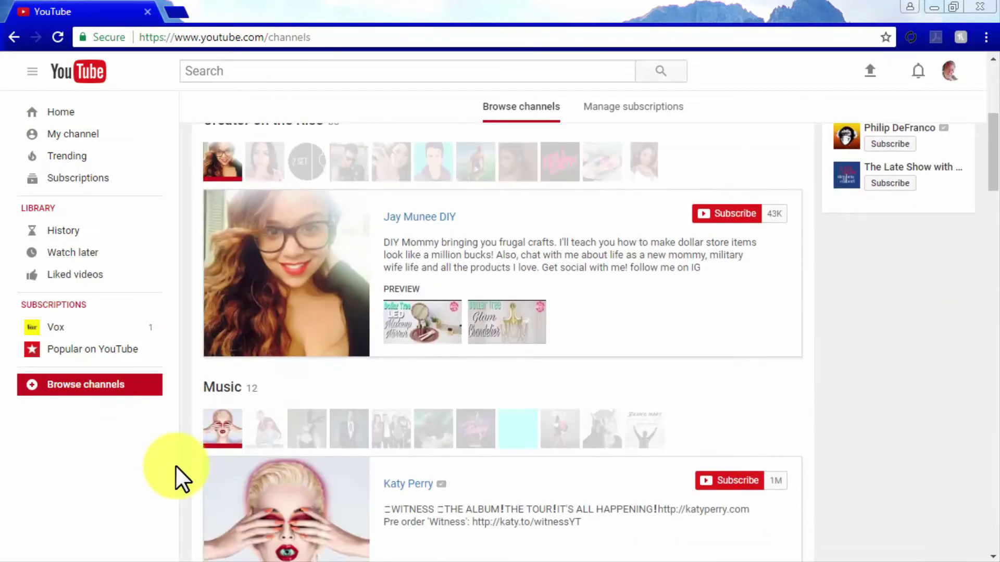
{"action": "scroll", "coordinate": [176, 466], "scroll_direction": "down", "scroll_amount": 10}
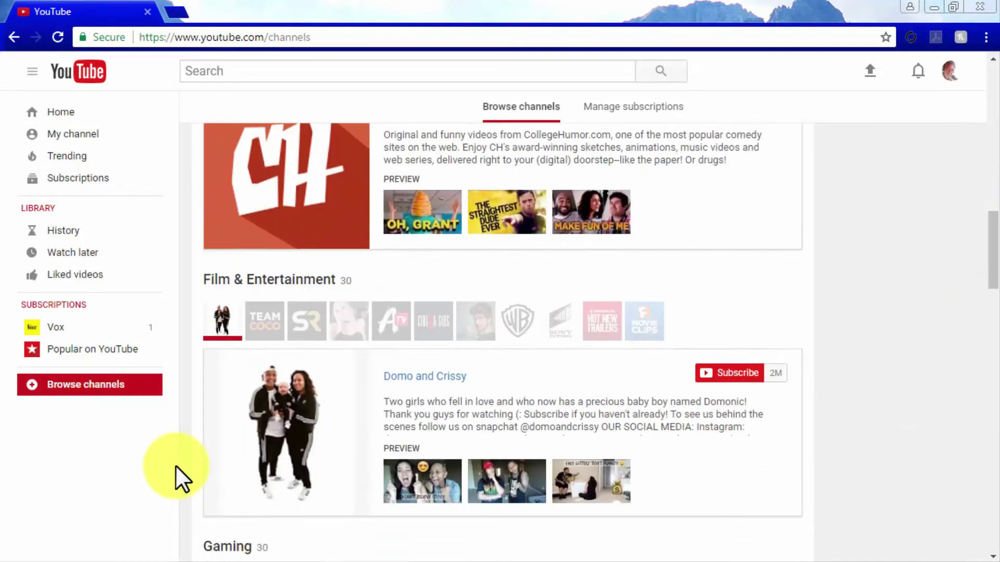
{"action": "scroll", "coordinate": [176, 466], "scroll_direction": "down", "scroll_amount": 7}
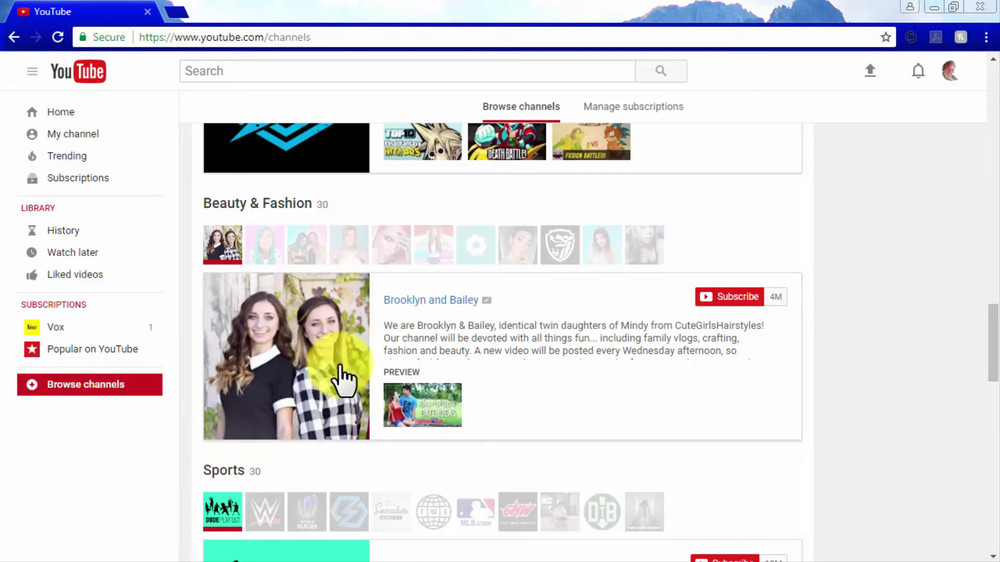
{"action": "left_click", "coordinate": [412, 302]}
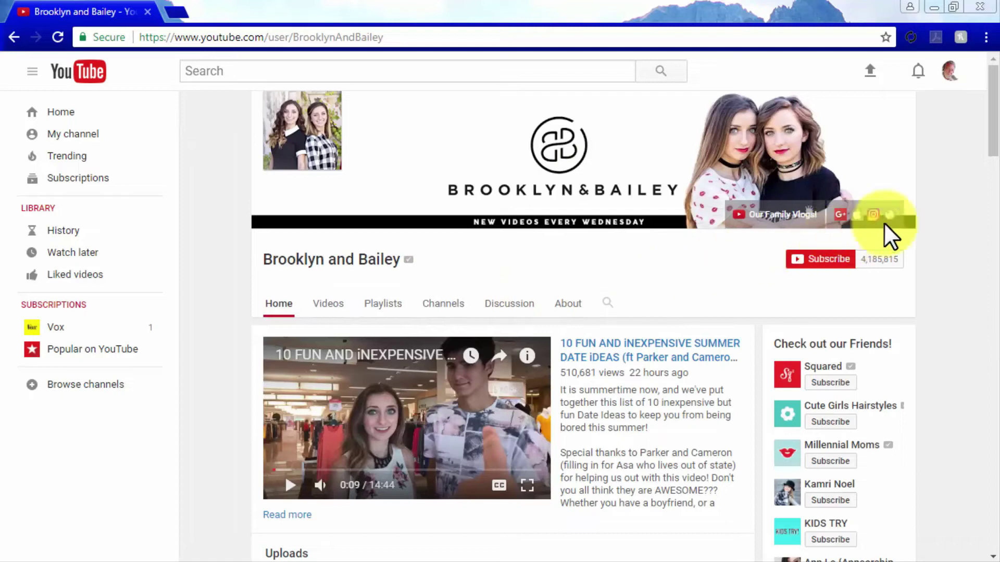
Step: View the Brooklyn and Bailey channel's Videos, Channels and Discussion tabs
{"action": "left_click", "coordinate": [317, 307]}
{"action": "scroll", "coordinate": [239, 336], "scroll_direction": "up", "scroll_amount": 2}
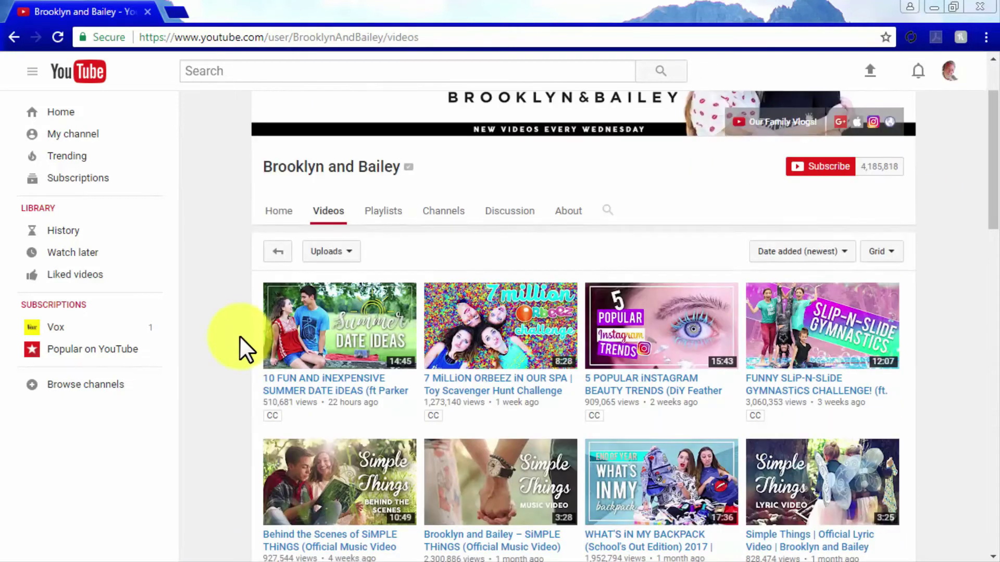
{"action": "left_click", "coordinate": [439, 209]}
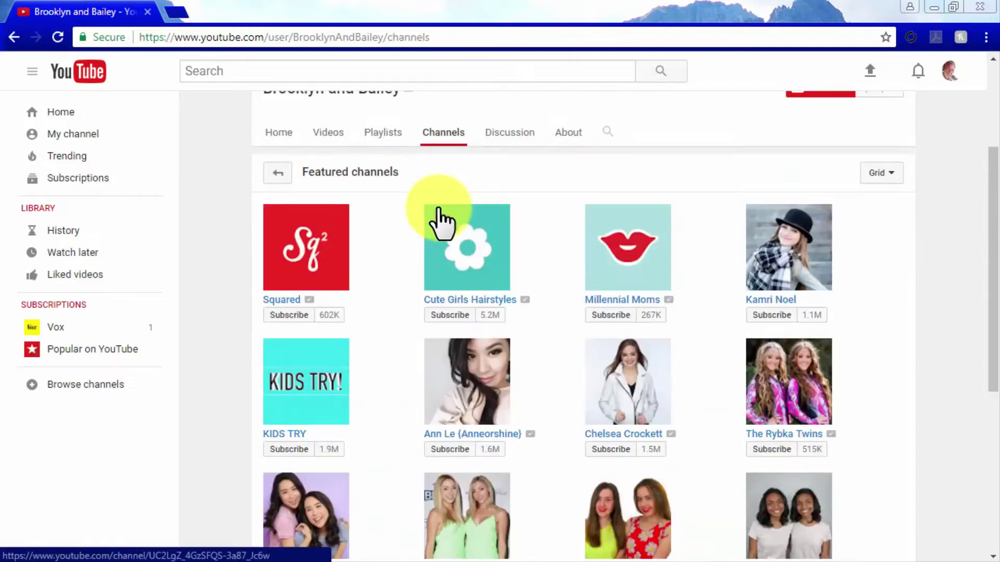
{"action": "left_click", "coordinate": [526, 134]}
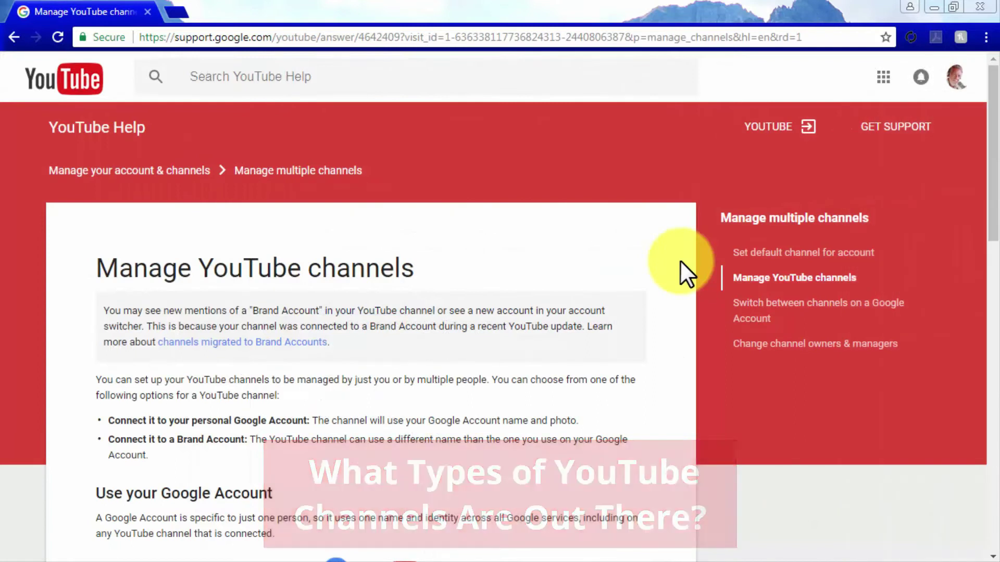
Step: Scroll the Manage YouTube channels article down to the Brand Account sections
{"action": "scroll", "coordinate": [680, 270], "scroll_direction": "down", "scroll_amount": 3}
{"action": "scroll", "coordinate": [681, 261], "scroll_direction": "down", "scroll_amount": 3}
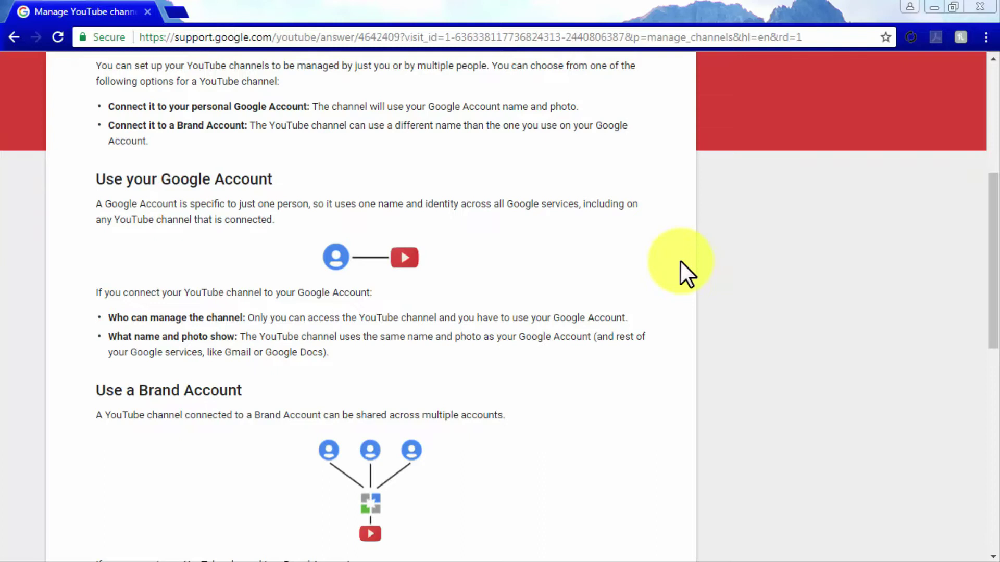
{"action": "scroll", "coordinate": [681, 261], "scroll_direction": "down", "scroll_amount": 3}
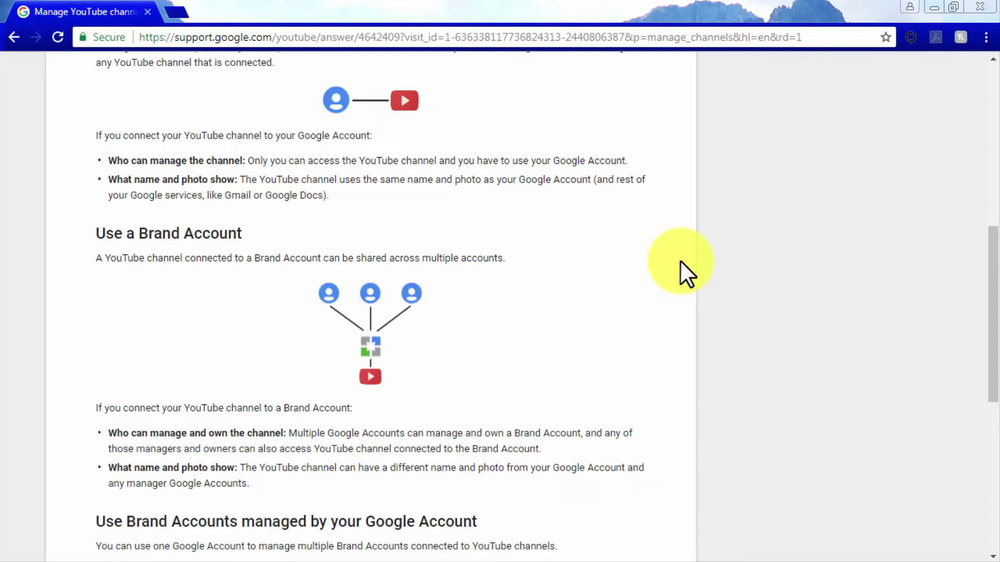
{"action": "scroll", "coordinate": [680, 261], "scroll_direction": "down", "scroll_amount": 4}
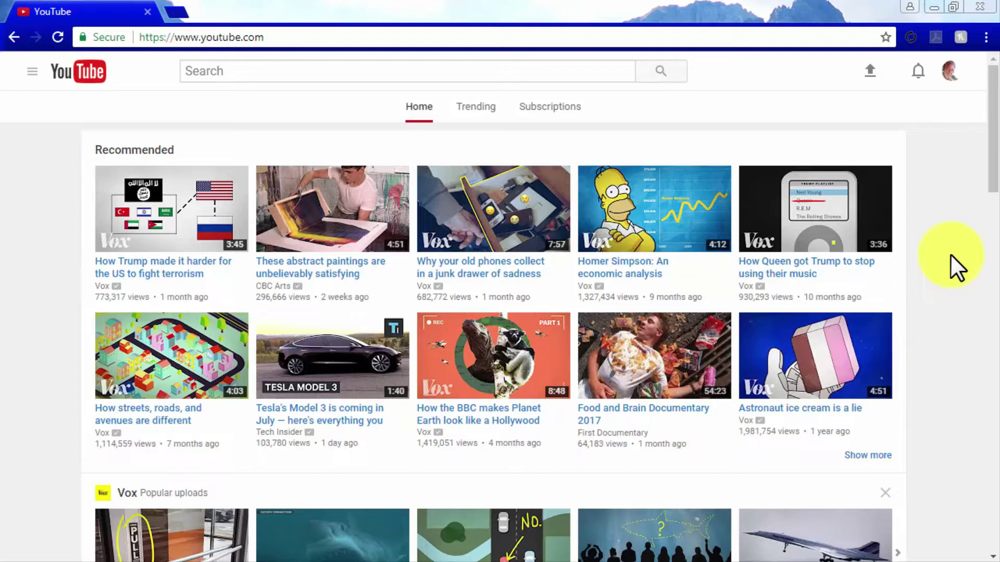
Step: Create a channel from account settings, completing the owner's first name before confirming
{"action": "left_click", "coordinate": [950, 71]}
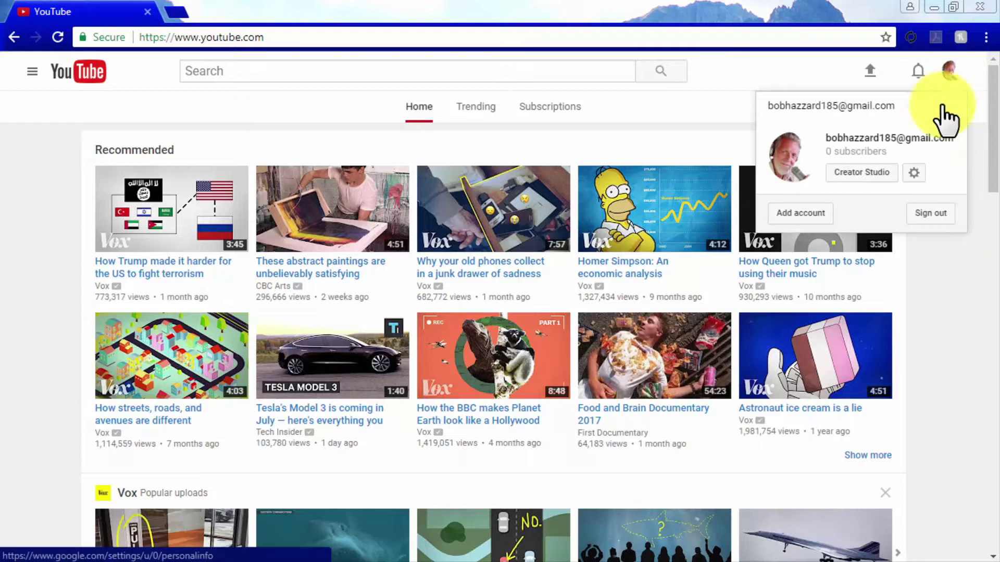
{"action": "left_click", "coordinate": [913, 175]}
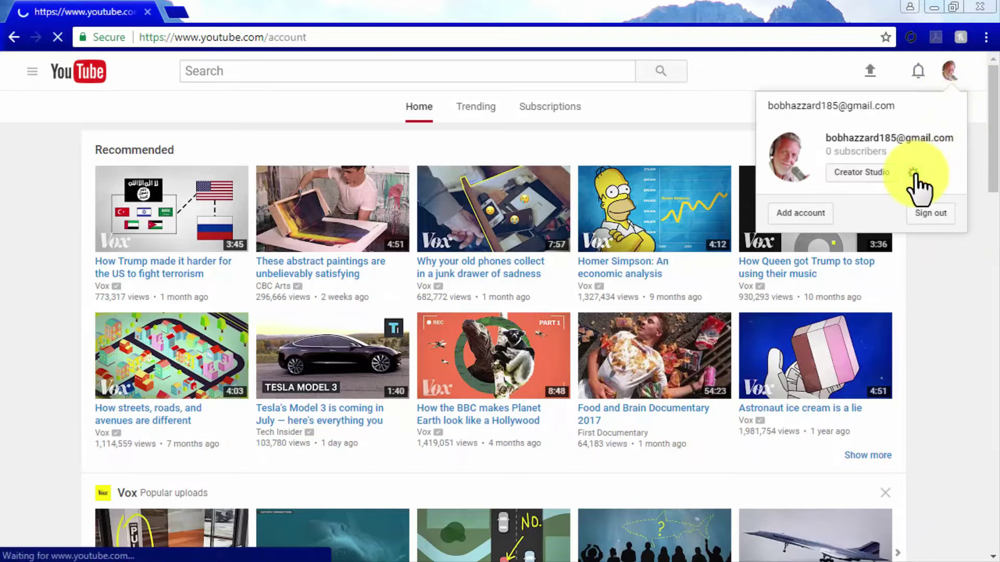
{"action": "left_click", "coordinate": [526, 210]}
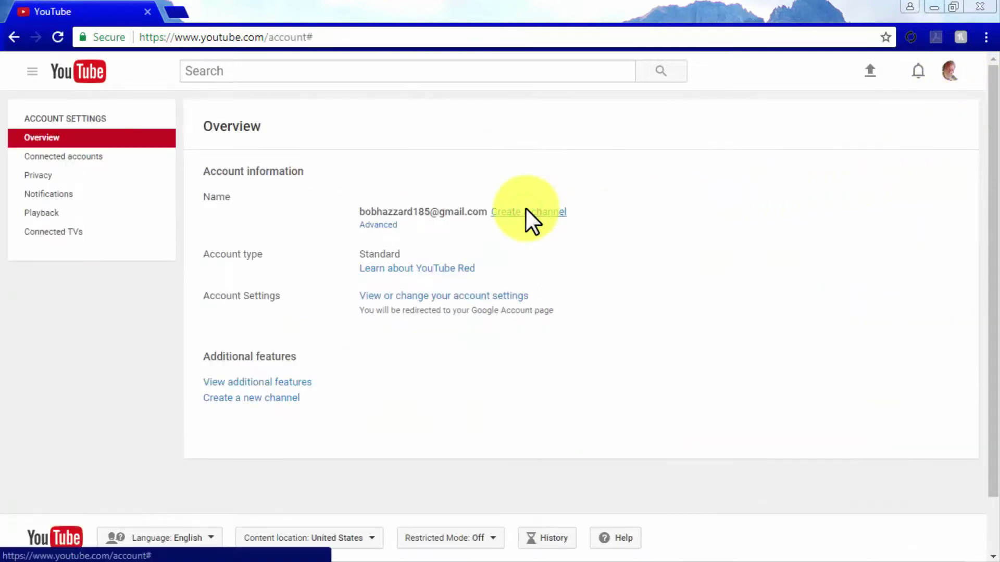
{"action": "left_click", "coordinate": [559, 259]}
{"action": "type", "text": "by"}
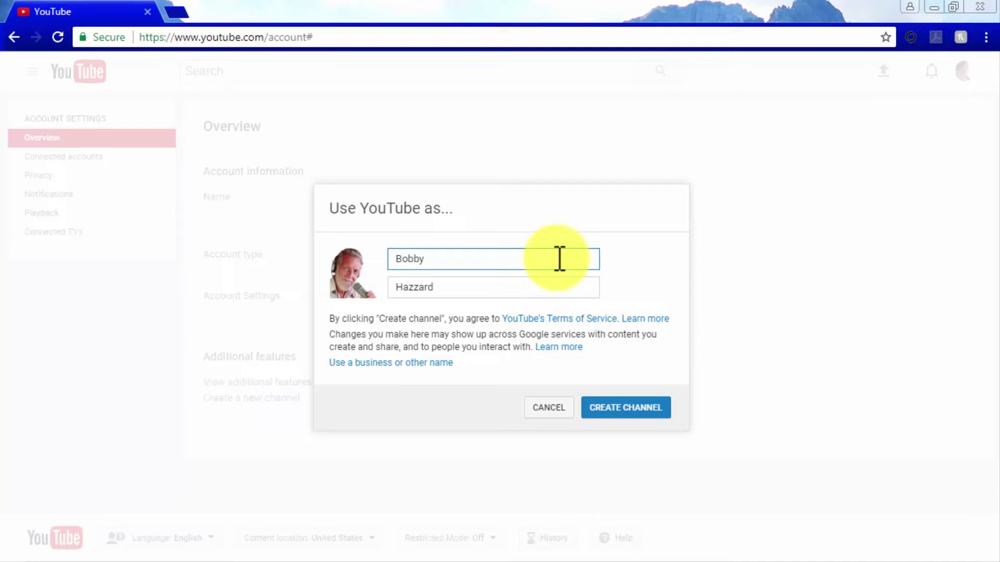
{"action": "left_click", "coordinate": [628, 406]}
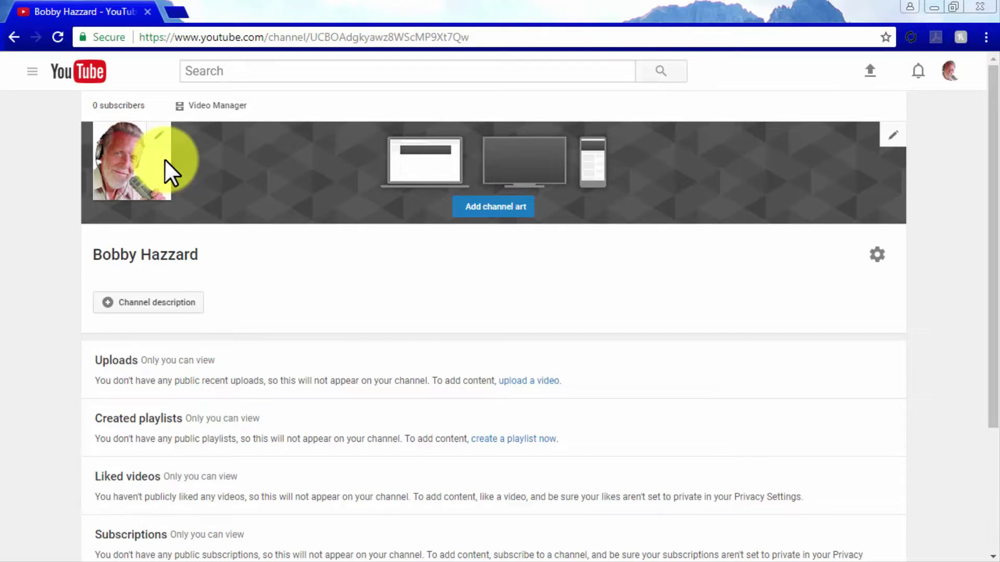
Step: Skip changing the channel icon and set the mixing-desk photo as banner art
{"action": "left_click", "coordinate": [161, 135]}
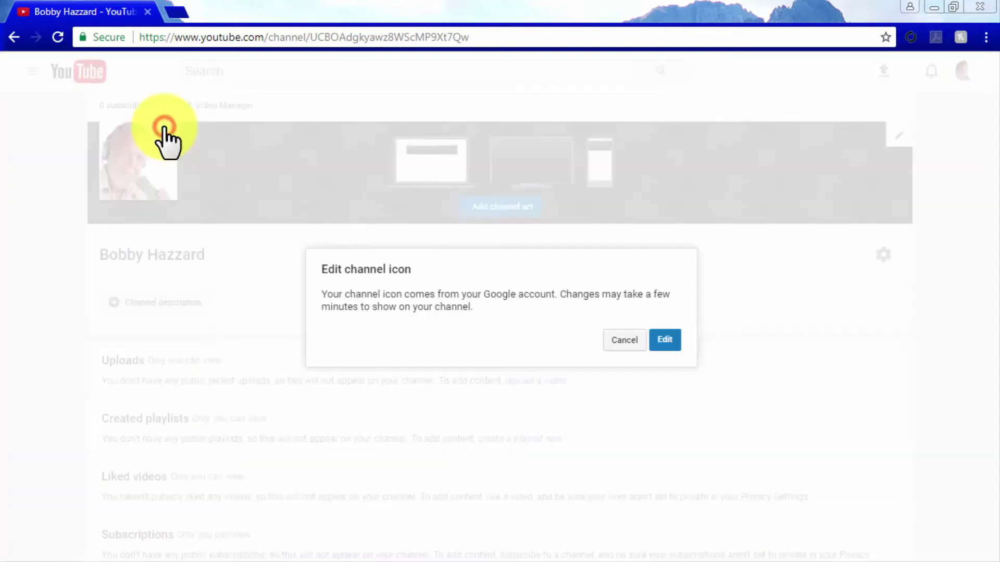
{"action": "left_click", "coordinate": [631, 344]}
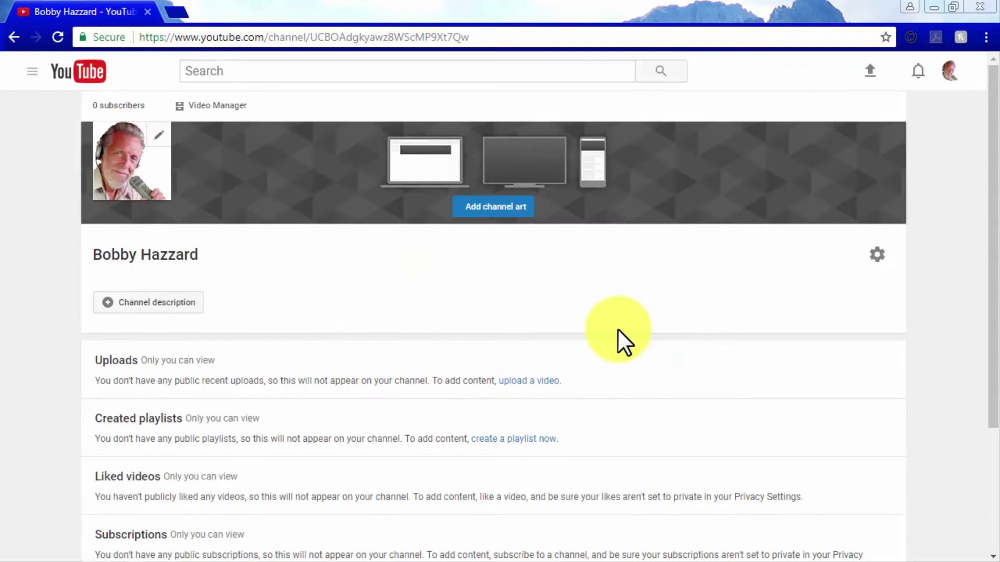
{"action": "left_click", "coordinate": [495, 210]}
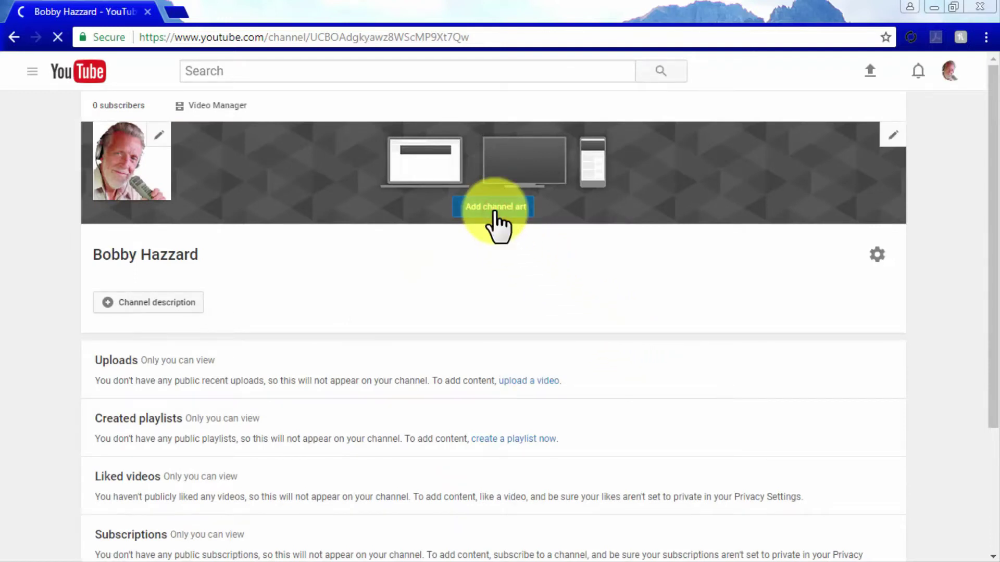
{"action": "left_click", "coordinate": [536, 353]}
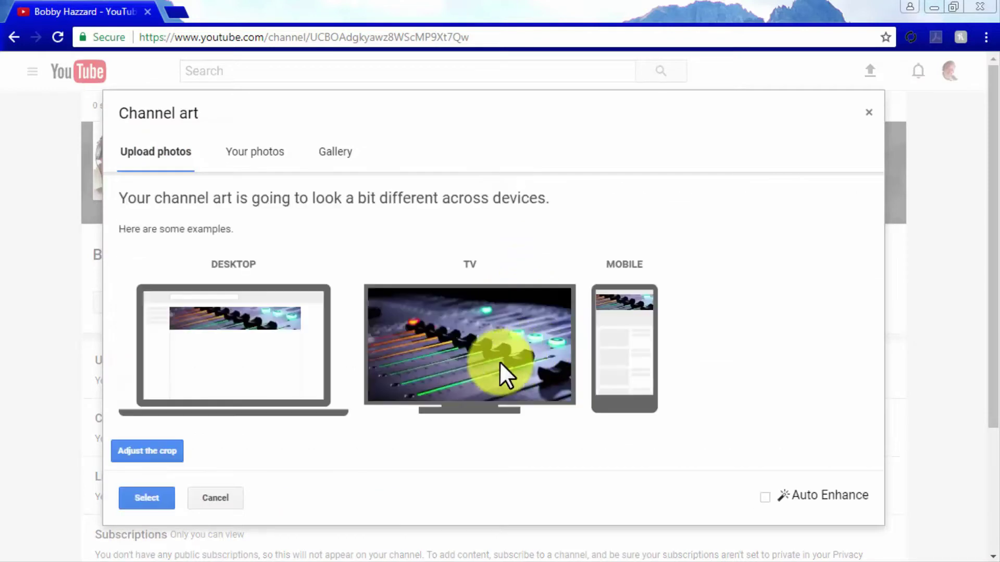
{"action": "left_click", "coordinate": [152, 496]}
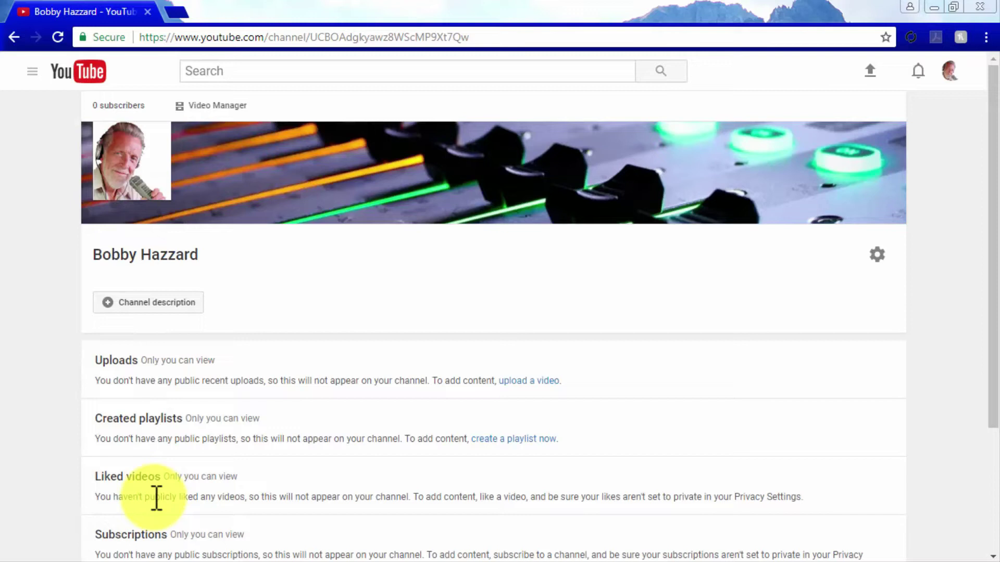
Step: Add a short welcome description introducing the owner's new channel, then open channel settings
{"action": "left_click", "coordinate": [150, 305]}
{"action": "type", "text": "Hi! I'm Bob, and this is my new channel. Check it out!"}
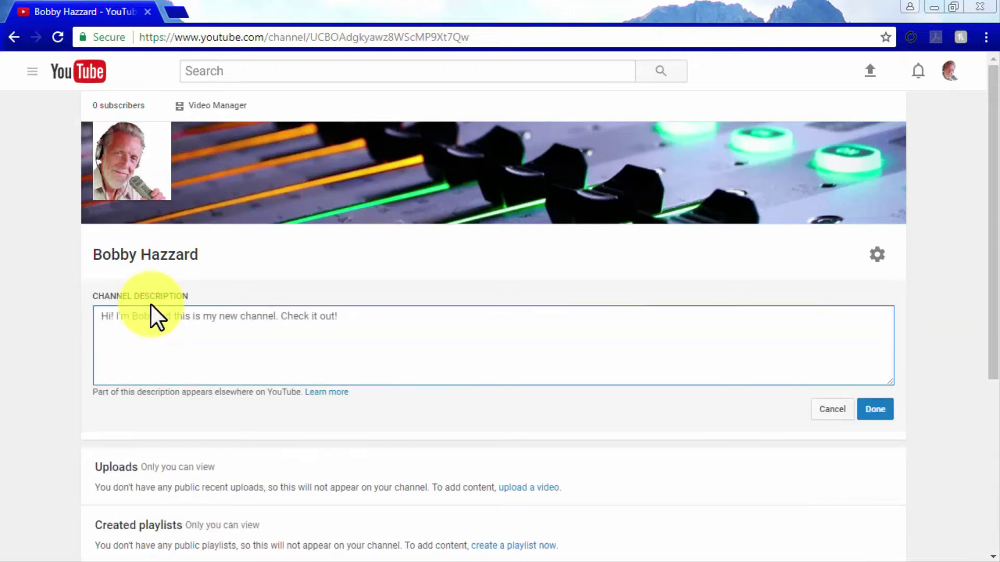
{"action": "left_click", "coordinate": [862, 410]}
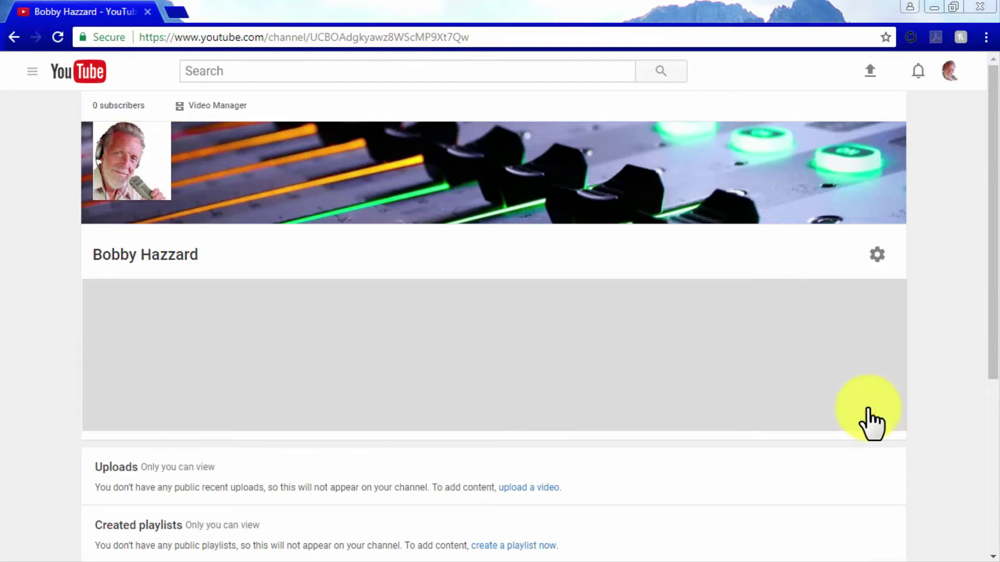
{"action": "left_click", "coordinate": [872, 256]}
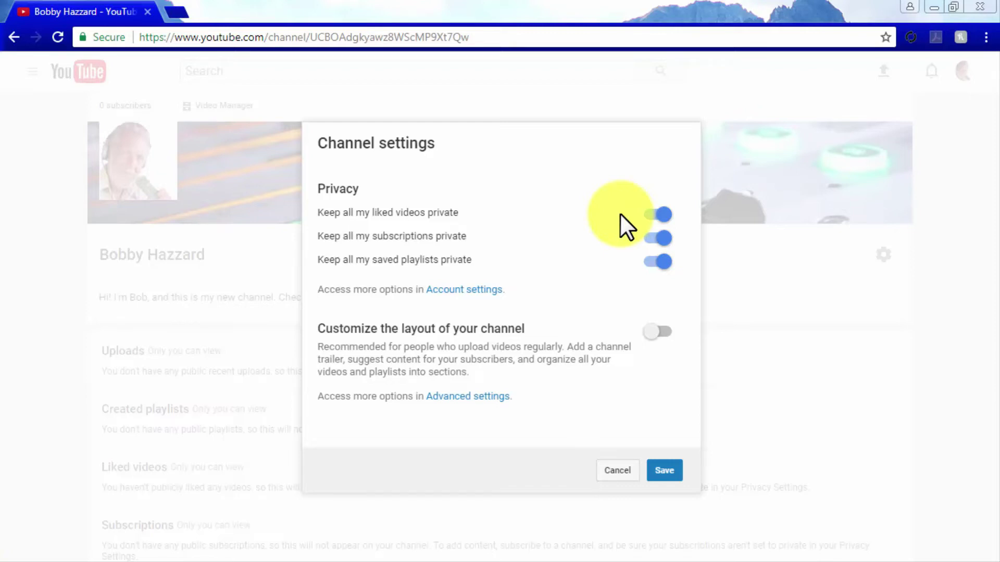
Step: Make liked videos public, enable the customisable channel layout, and save the settings
{"action": "left_click", "coordinate": [650, 214]}
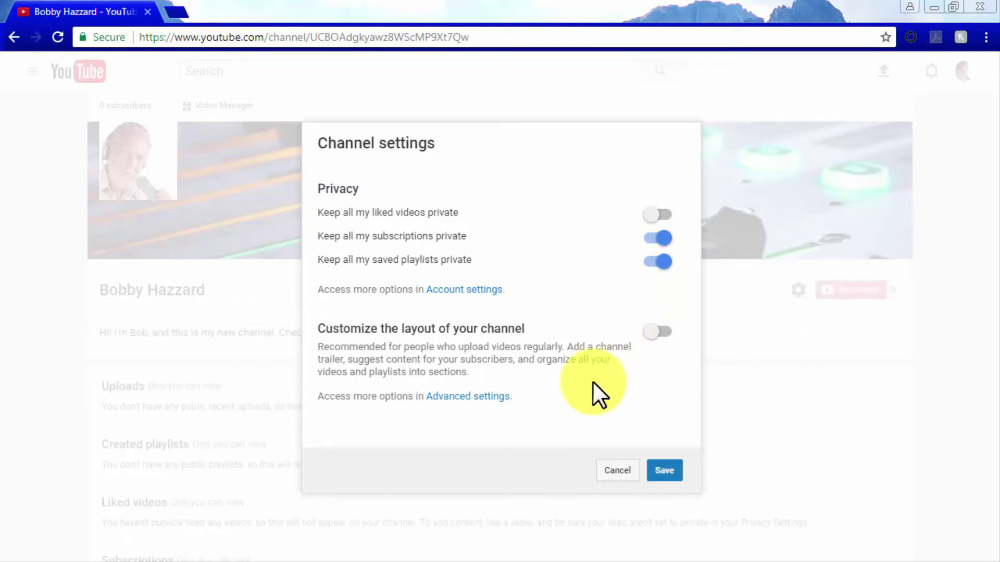
{"action": "left_click", "coordinate": [655, 333]}
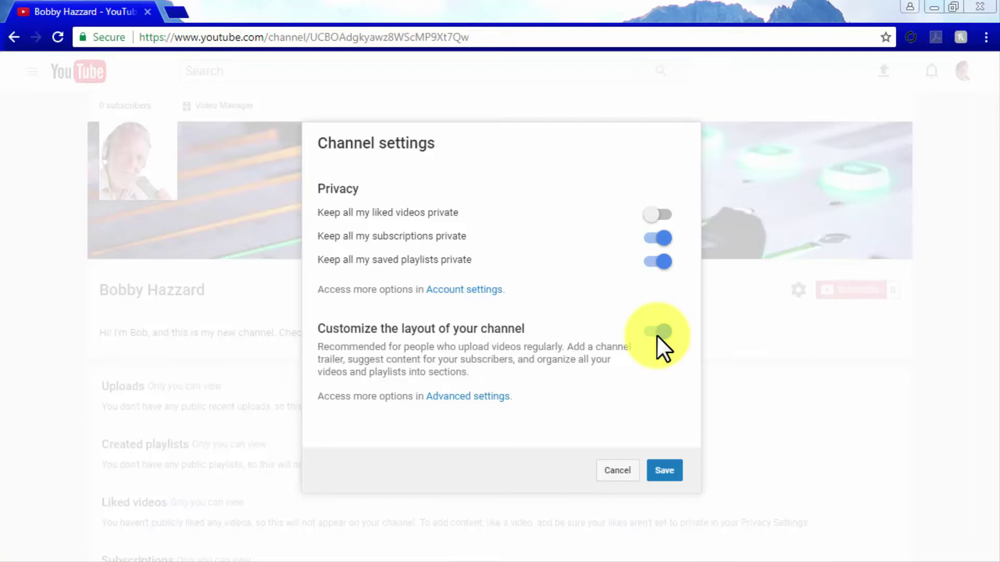
{"action": "left_click", "coordinate": [661, 467]}
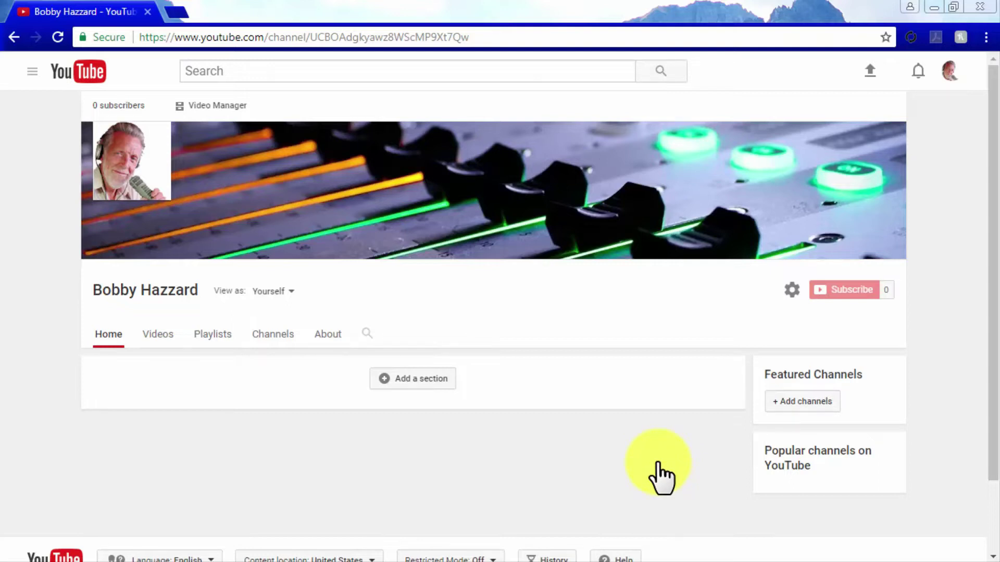
Step: Add a new Uploads section to the channel's home page
{"action": "left_click", "coordinate": [419, 380]}
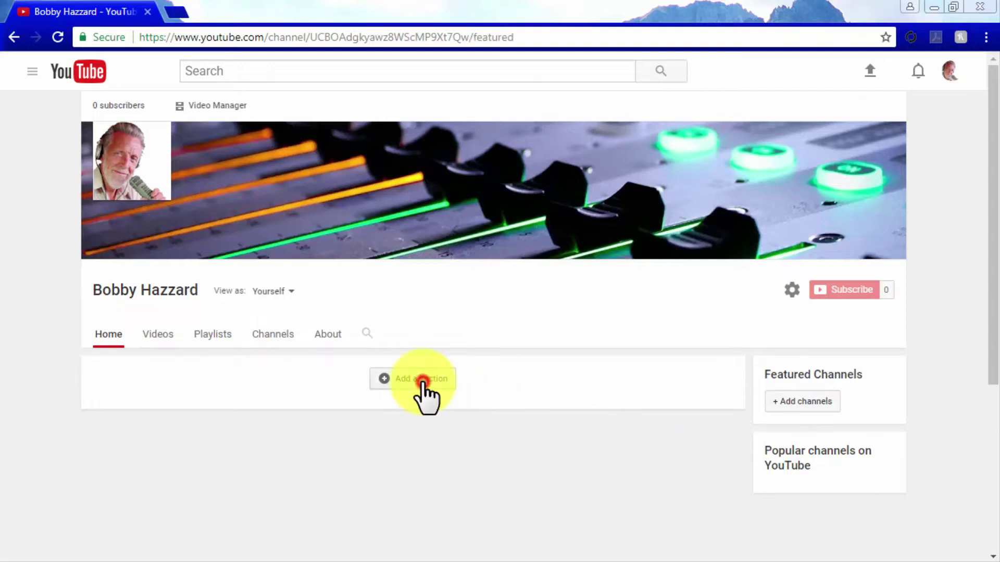
{"action": "left_click", "coordinate": [230, 399]}
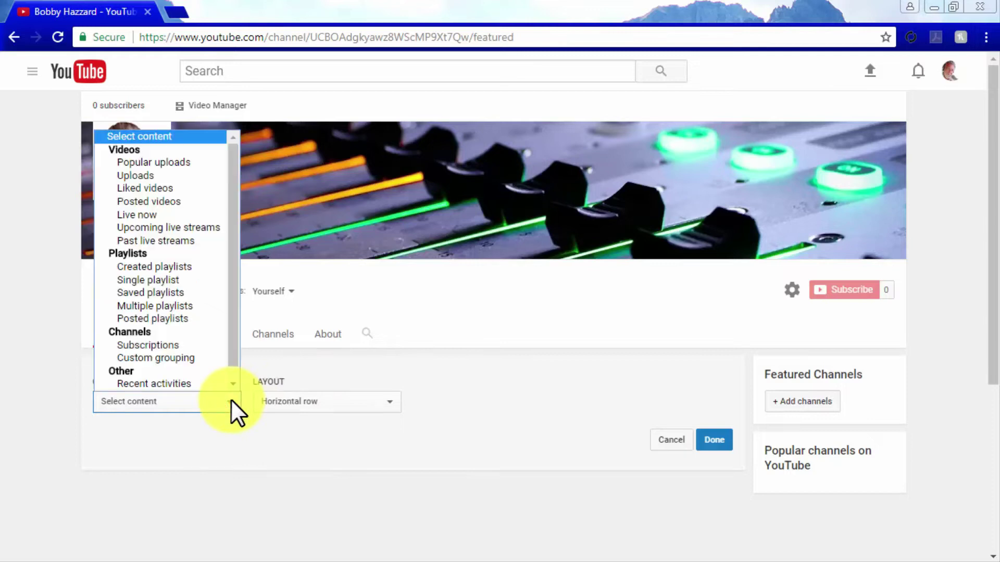
{"action": "left_click", "coordinate": [136, 180]}
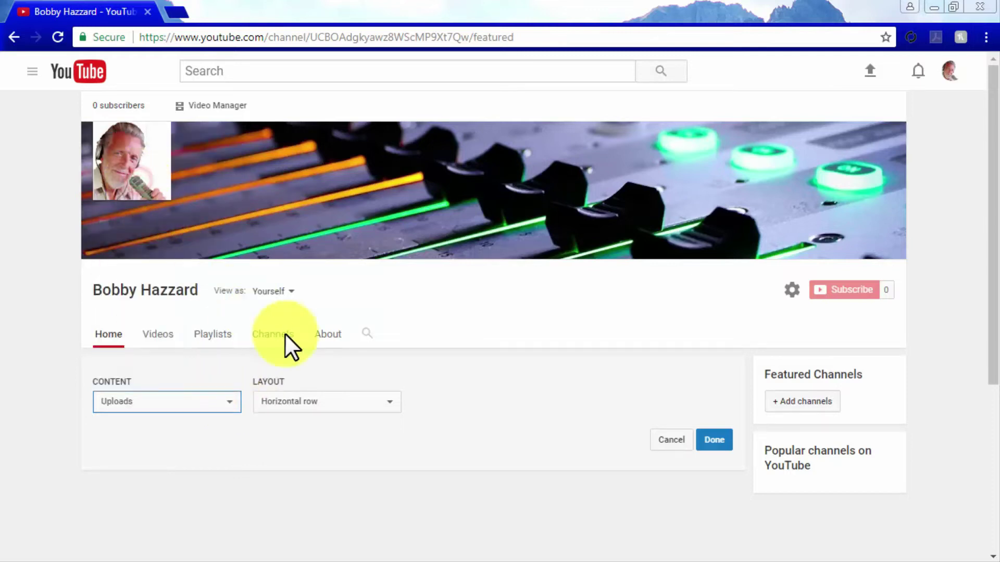
{"action": "left_click", "coordinate": [703, 438]}
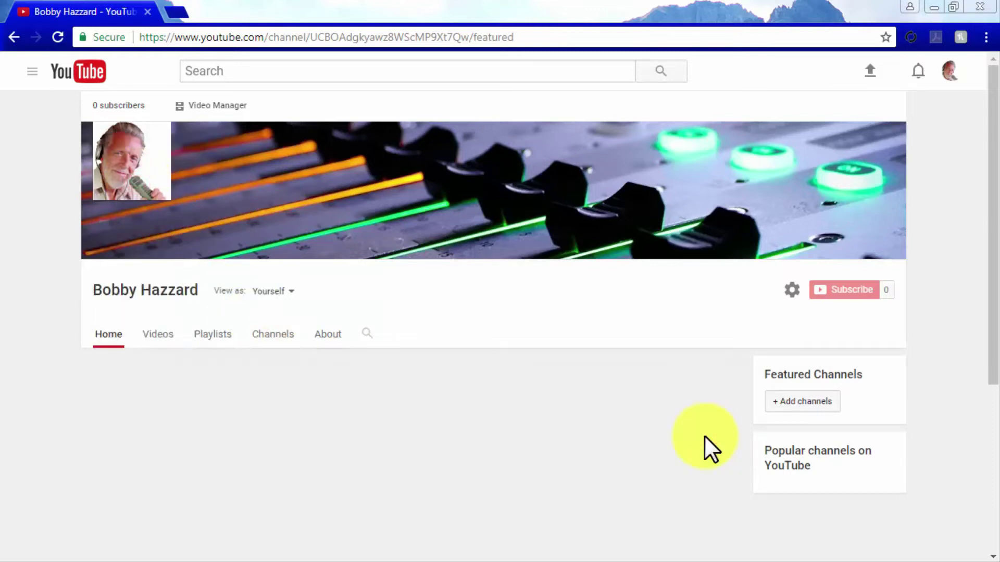
Step: Search for 'vox' and add the VOX channel to Featured Channels
{"action": "left_click", "coordinate": [794, 404]}
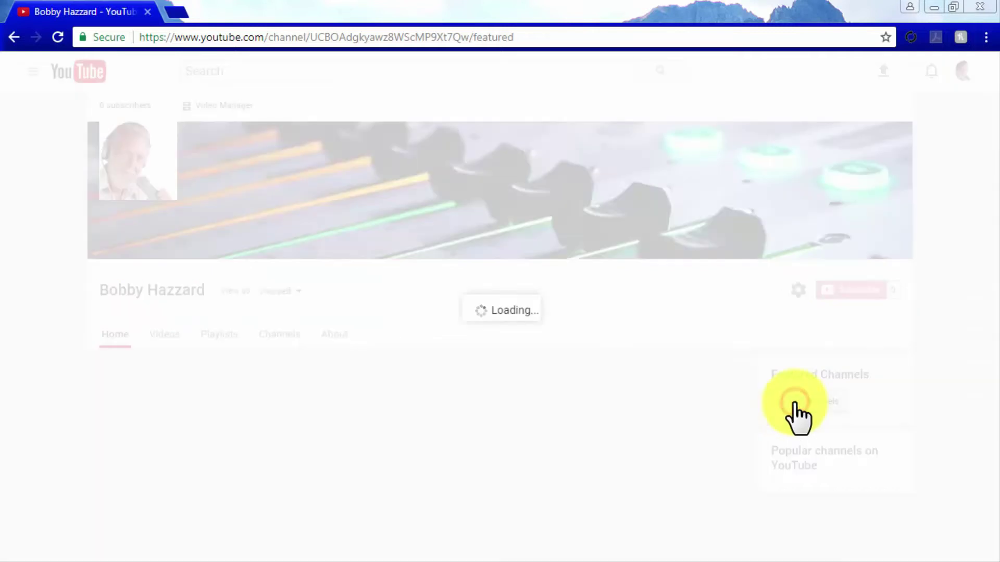
{"action": "left_click", "coordinate": [346, 186]}
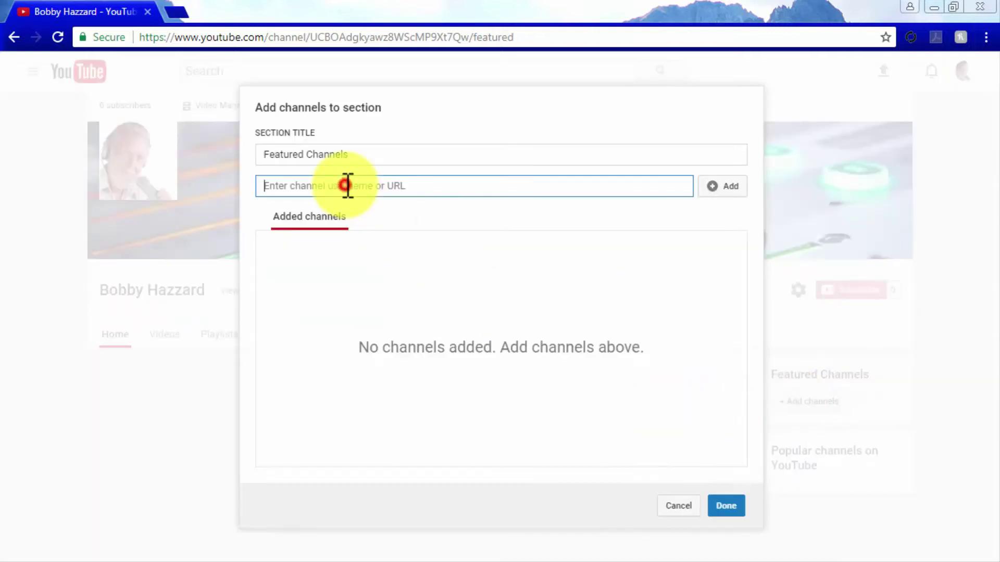
{"action": "type", "text": "vox"}
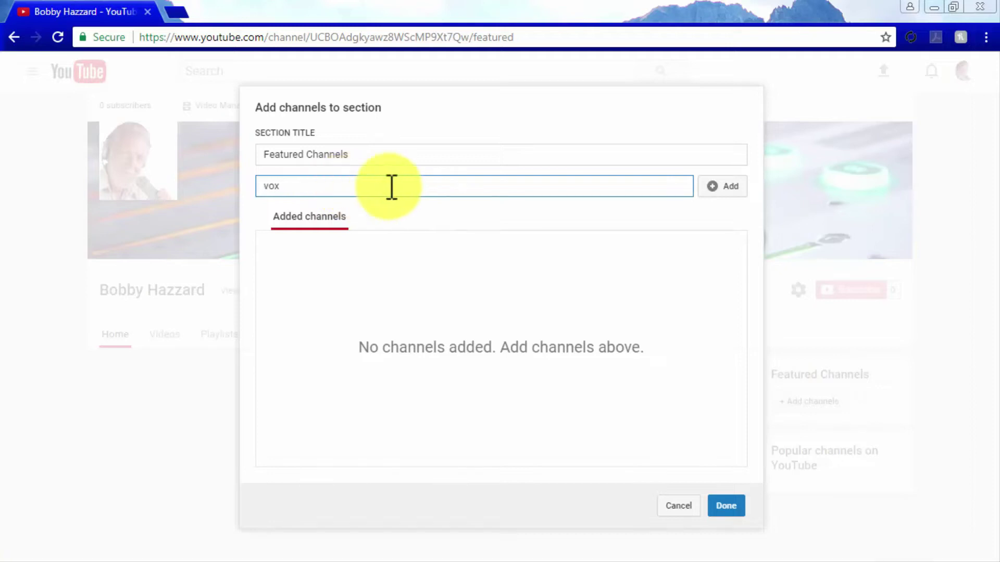
{"action": "left_click", "coordinate": [731, 186]}
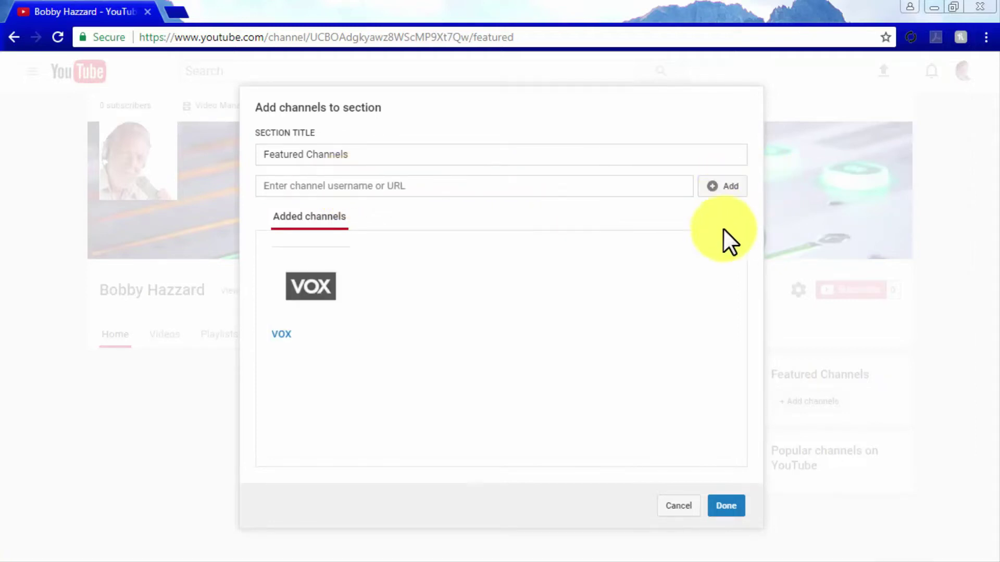
{"action": "left_click", "coordinate": [724, 501]}
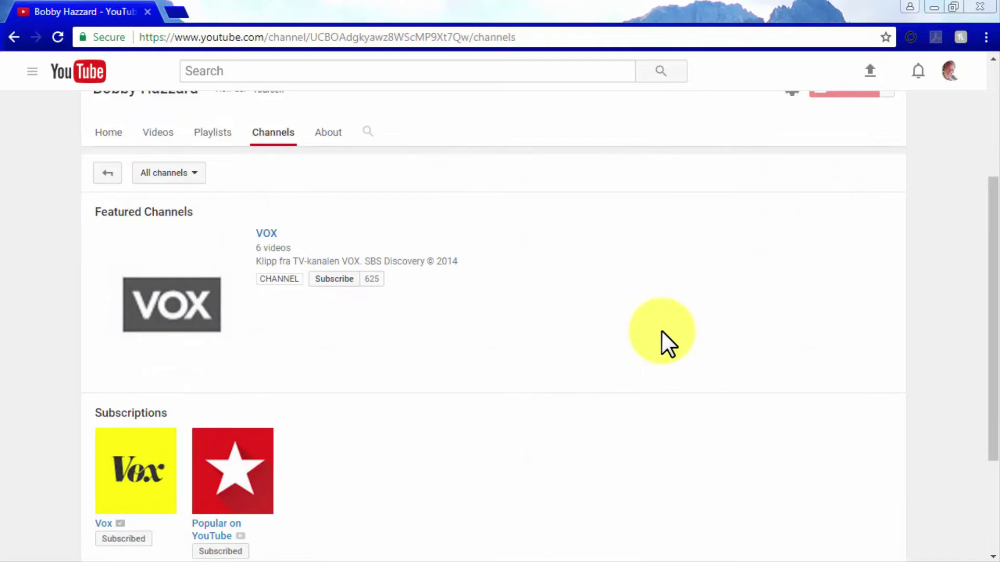
Step: On the About page, paste a business inquiries e-mail and set the country to United States
{"action": "scroll", "coordinate": [662, 330], "scroll_direction": "up", "scroll_amount": 4}
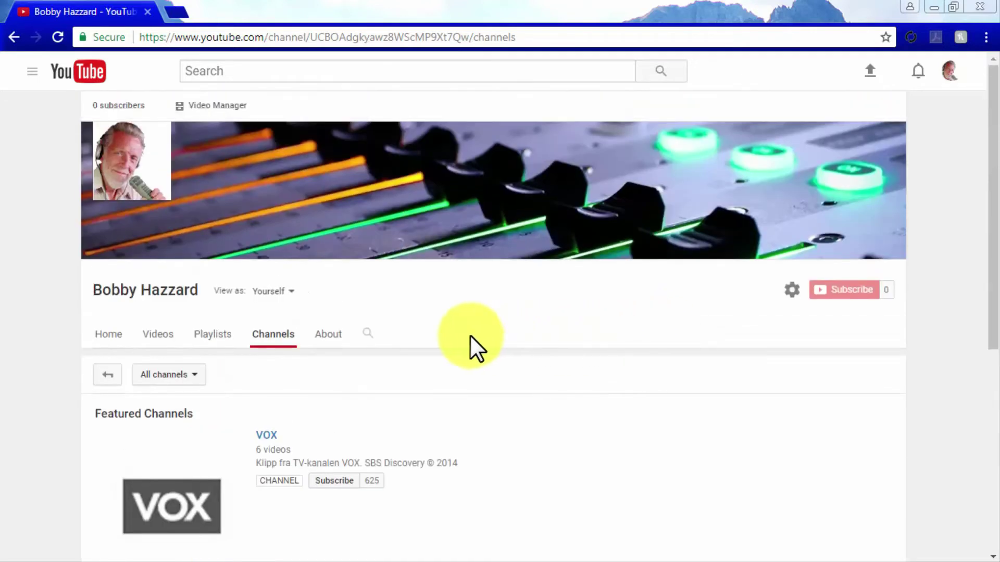
{"action": "left_click", "coordinate": [329, 336]}
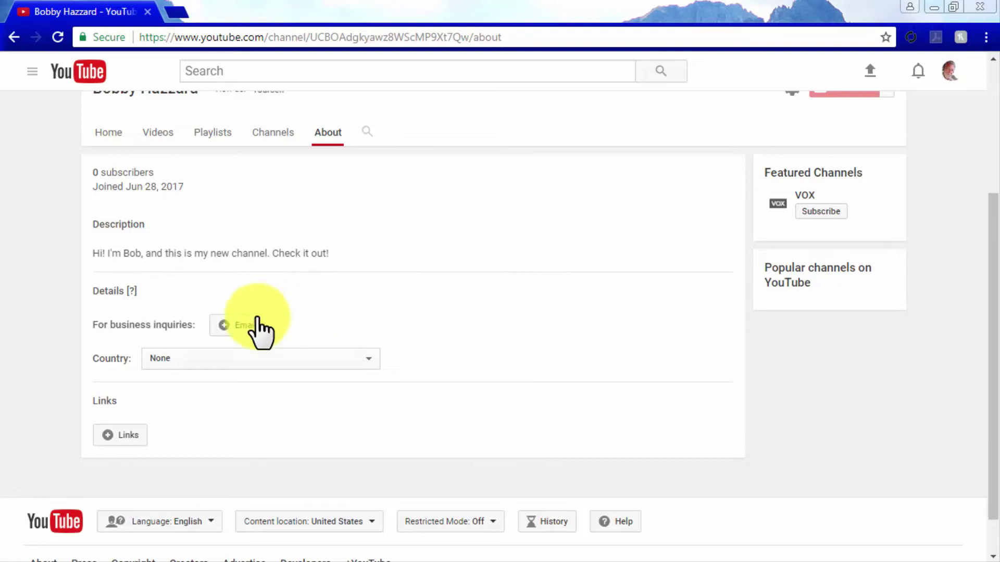
{"action": "left_click", "coordinate": [226, 324]}
{"action": "left_click", "coordinate": [248, 343]}
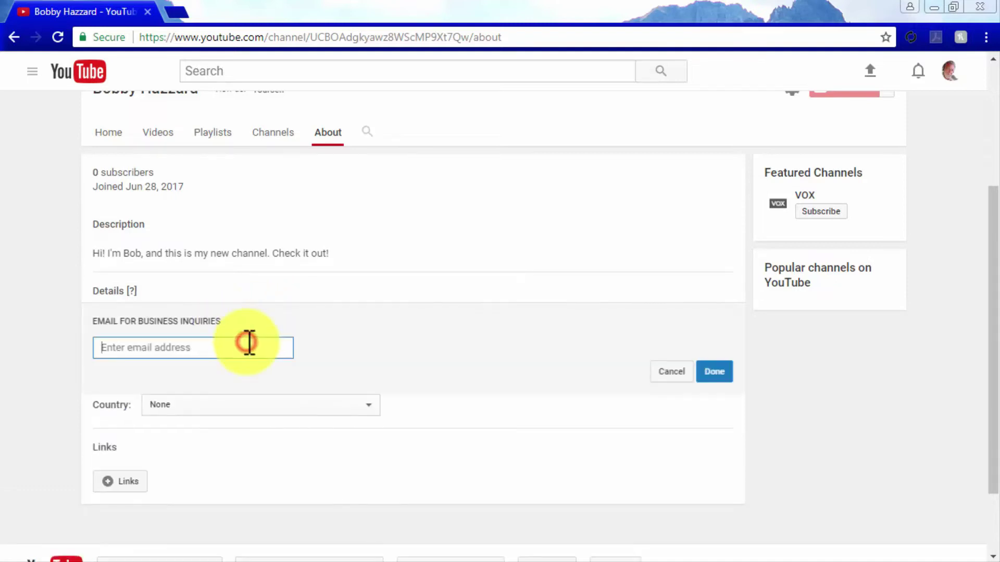
{"action": "key", "text": "ctrl+v"}
{"action": "left_click", "coordinate": [712, 372]}
{"action": "left_click", "coordinate": [367, 351]}
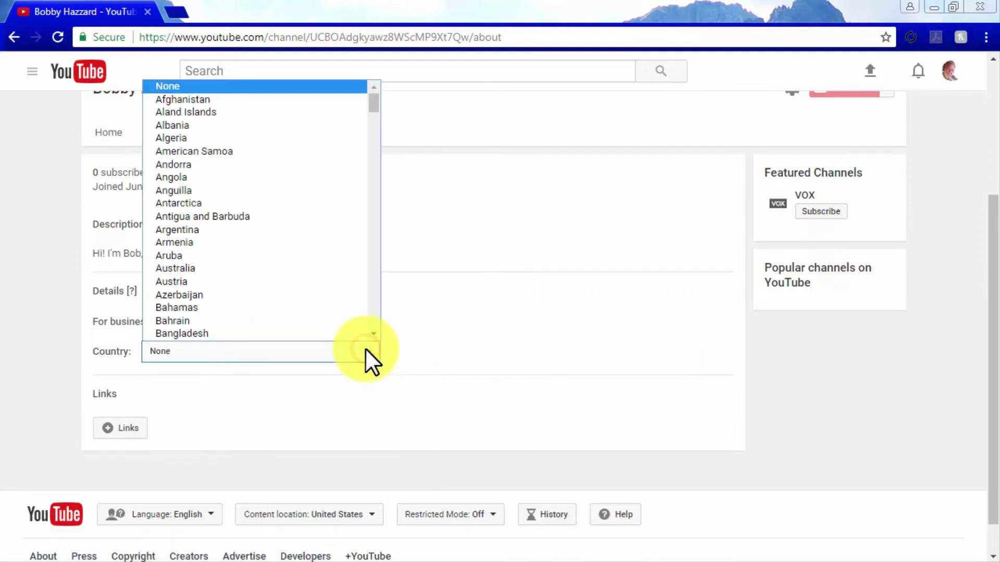
{"action": "scroll", "coordinate": [314, 277], "scroll_direction": "down", "scroll_amount": 20}
{"action": "left_click", "coordinate": [319, 329]}
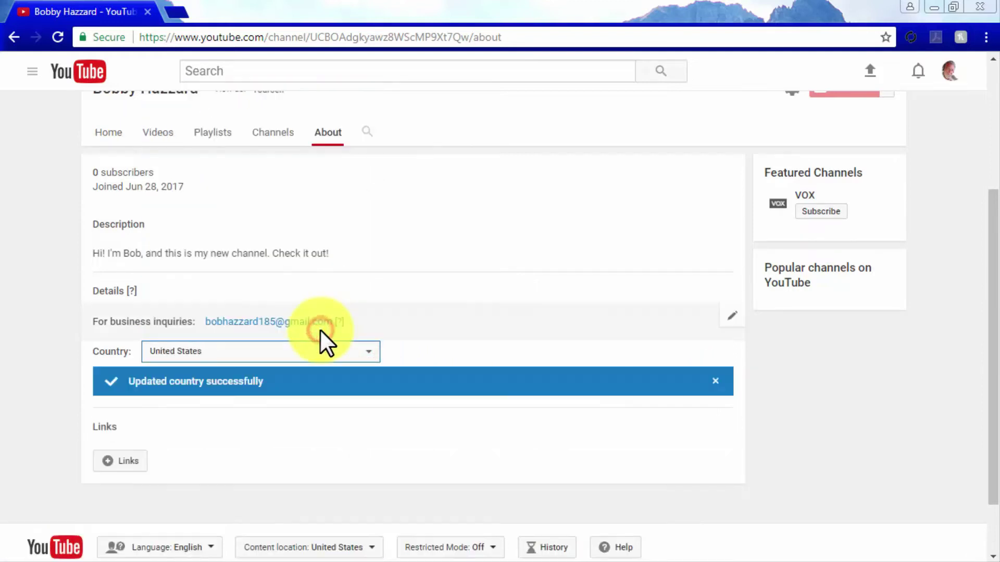
Step: Add a custom link titled 'Follow Bobby' with its pasted web address
{"action": "left_click", "coordinate": [124, 461]}
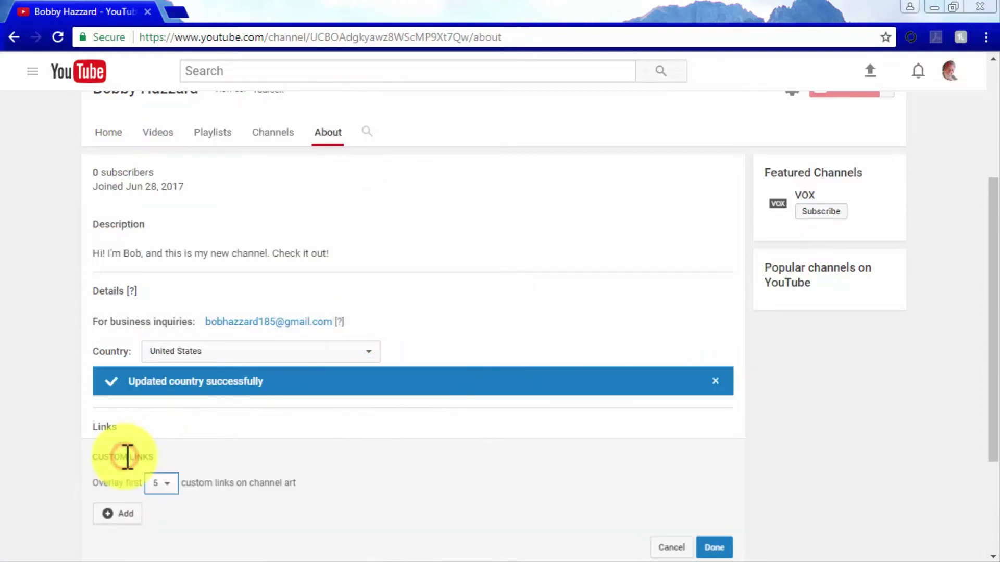
{"action": "scroll", "coordinate": [330, 509], "scroll_direction": "down", "scroll_amount": 3}
{"action": "left_click", "coordinate": [130, 353]}
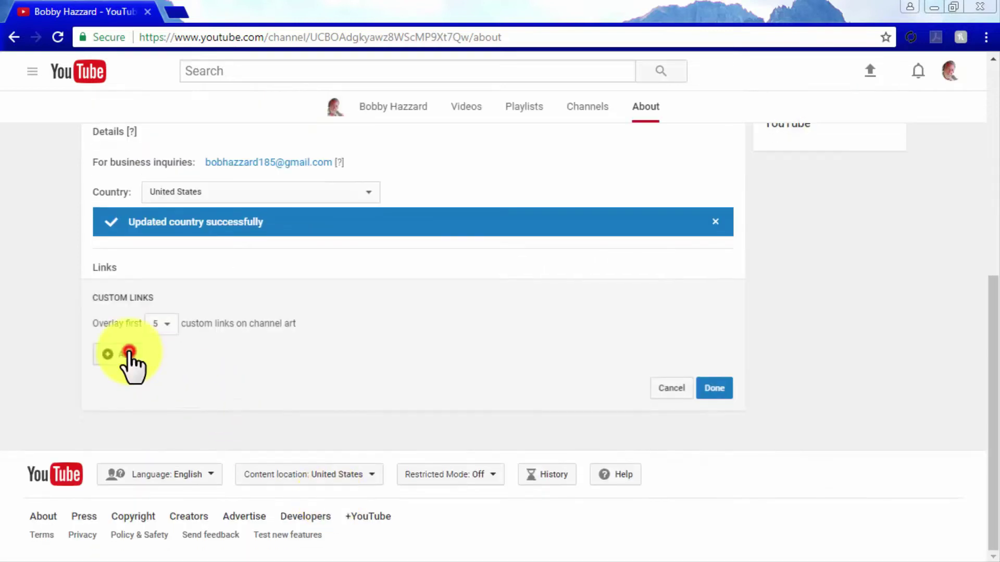
{"action": "left_click", "coordinate": [132, 353]}
{"action": "type", "text": "Follow Bobby"}
{"action": "left_click", "coordinate": [359, 354]}
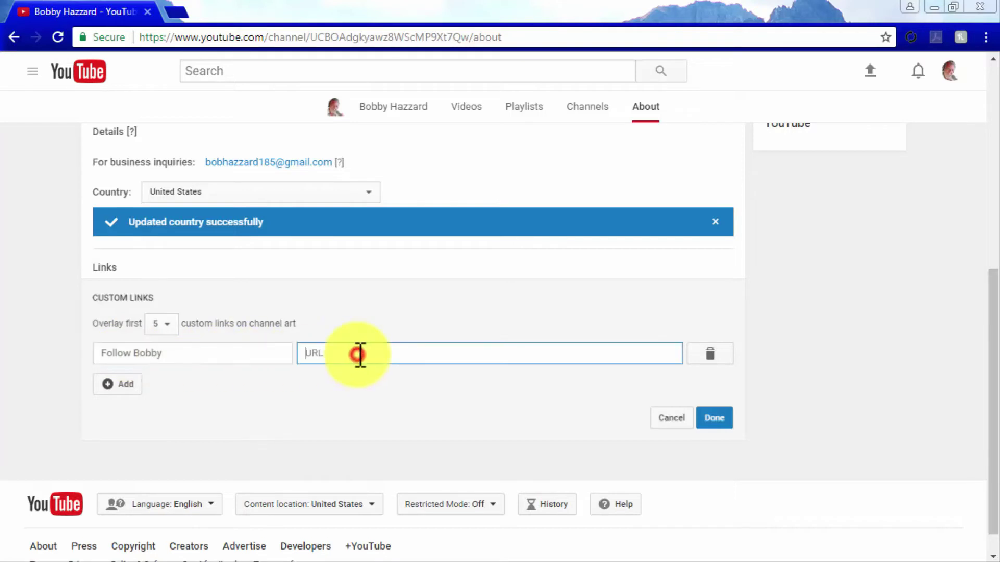
{"action": "type", "text": "bobbyhazzard.net"}
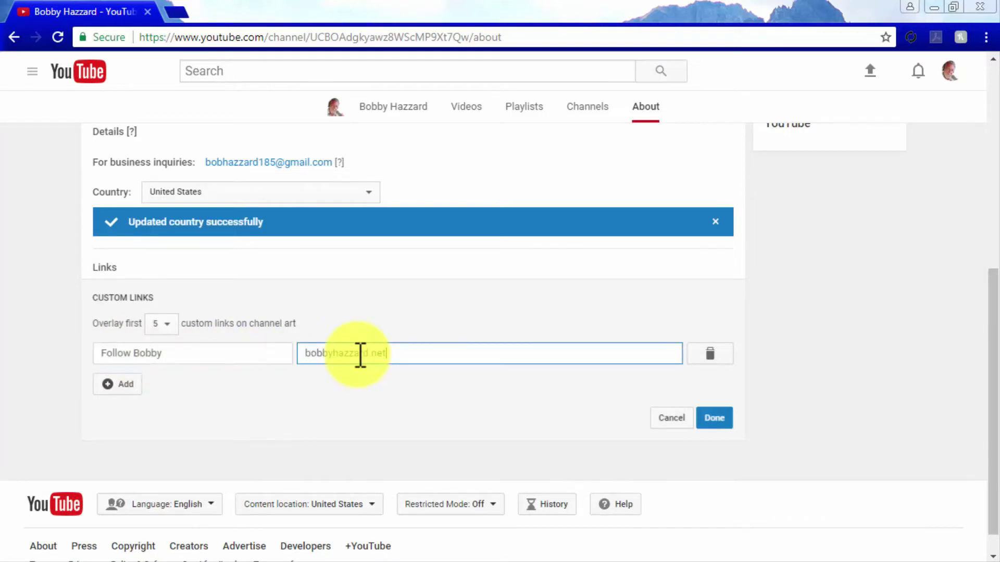
{"action": "left_click", "coordinate": [712, 417]}
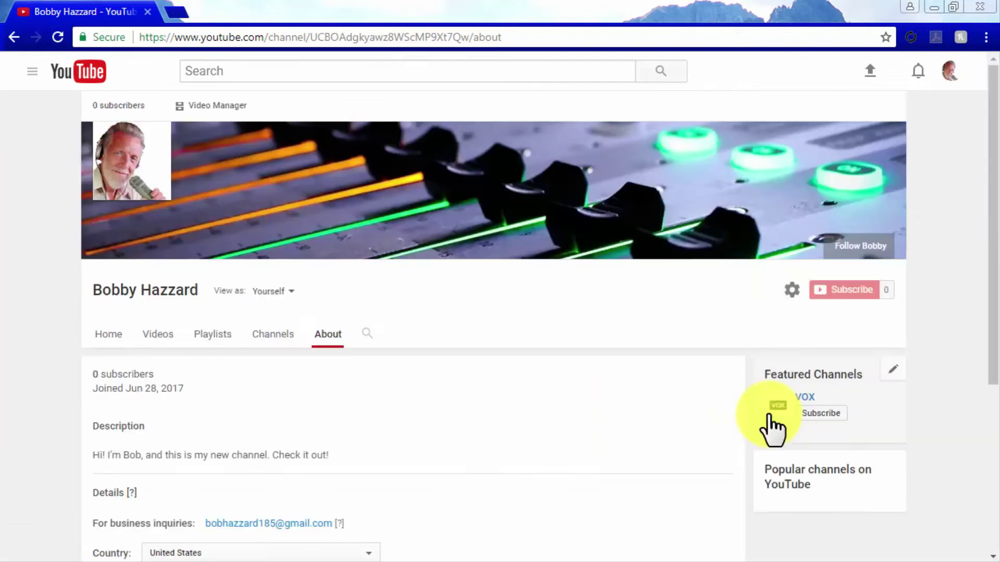
Step: Enable Show discussion tab in Channel settings, save, and return to the channel Home page
{"action": "left_click", "coordinate": [790, 292]}
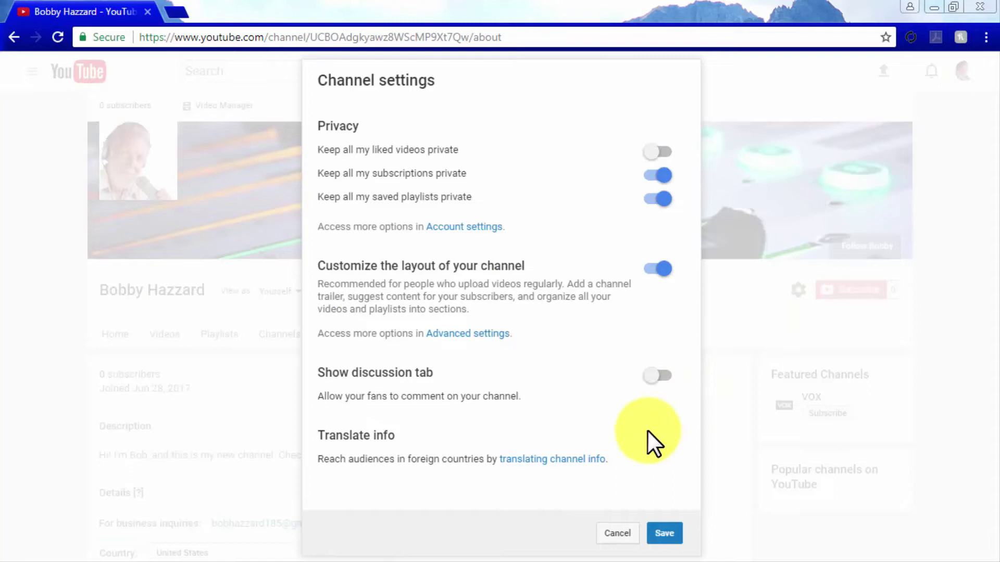
{"action": "left_click", "coordinate": [658, 376]}
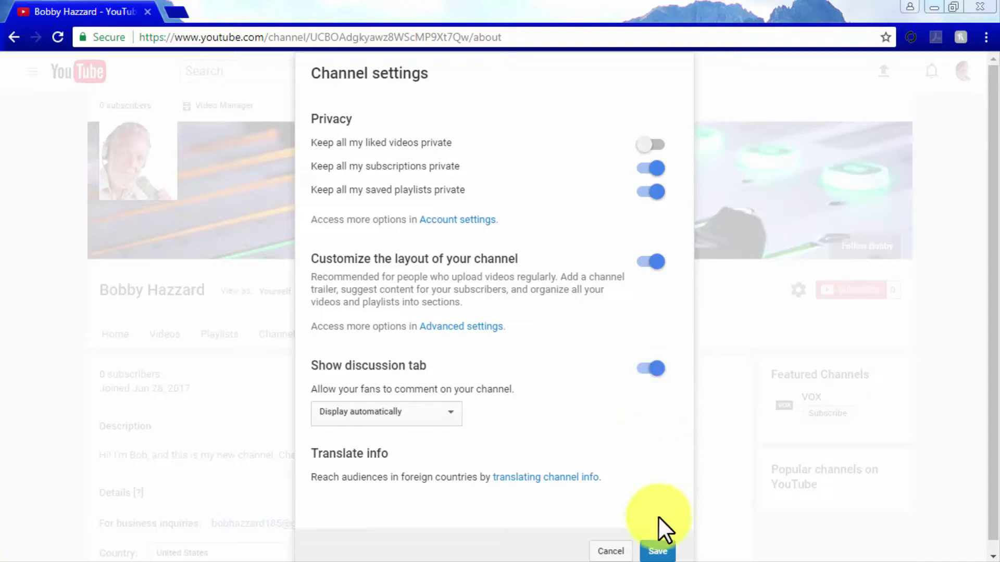
{"action": "left_click", "coordinate": [660, 551]}
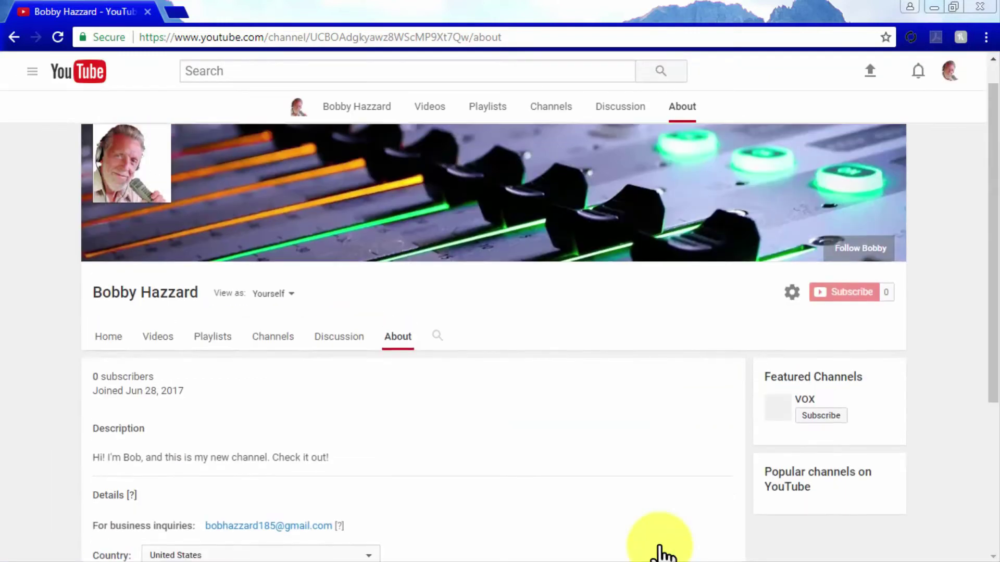
{"action": "left_click", "coordinate": [96, 345]}
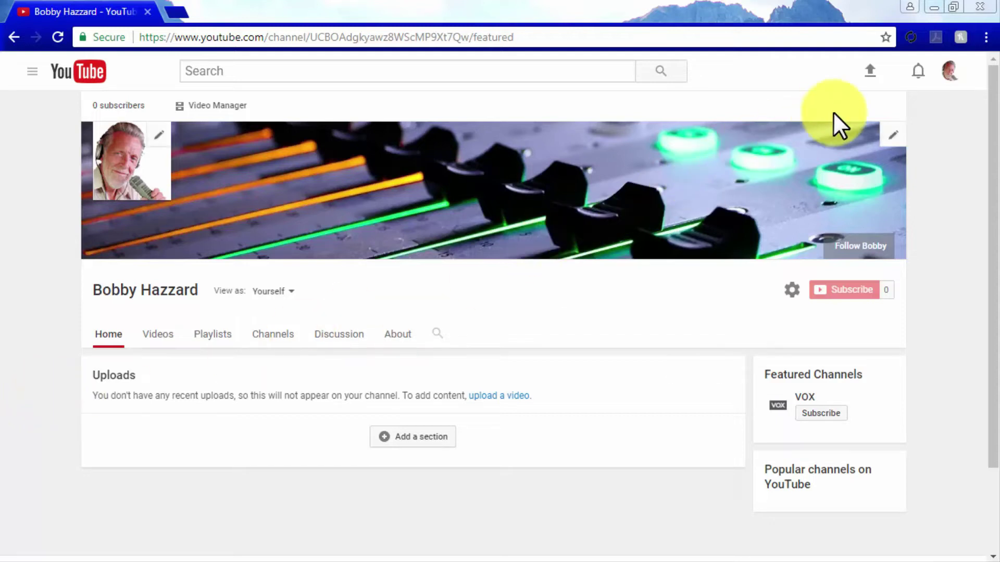
Step: Go to YouTube account settings from the avatar menu
{"action": "left_click", "coordinate": [949, 72]}
{"action": "left_click", "coordinate": [913, 178]}
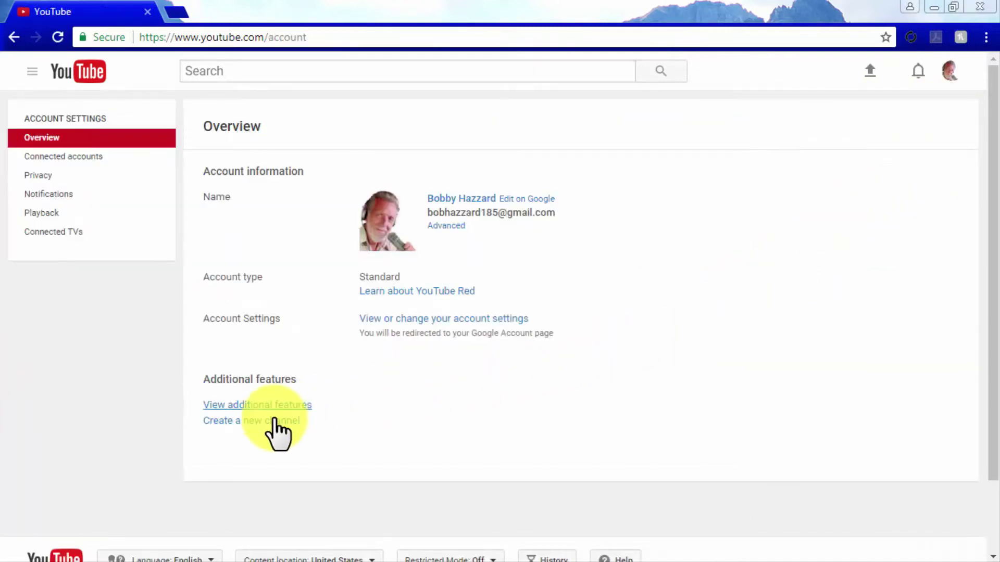
Step: Create a new channel with the Brand Account name 'Diabetes Care Made Easy'
{"action": "left_click", "coordinate": [272, 425]}
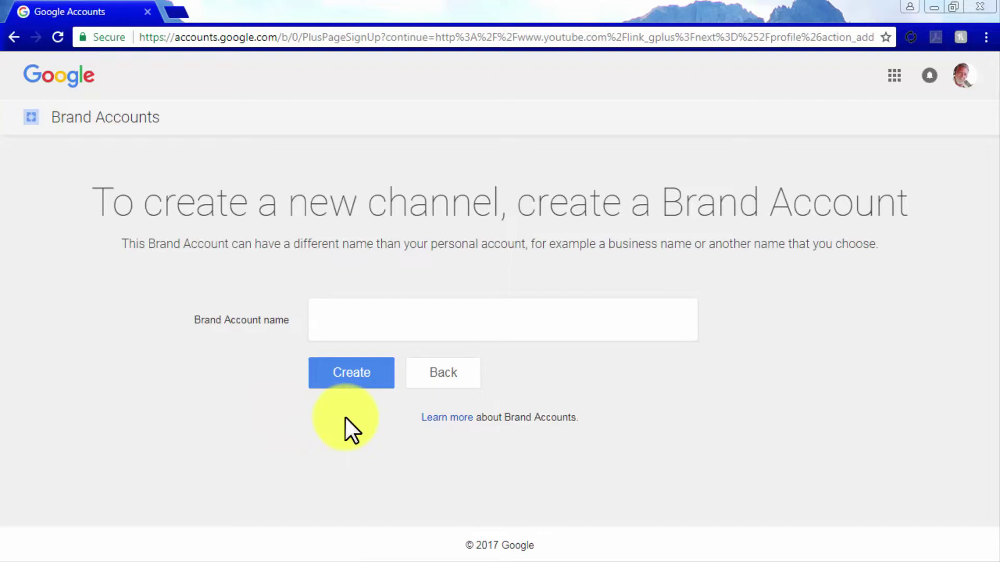
{"action": "left_click", "coordinate": [487, 327]}
{"action": "type", "text": "Diabetes Care Made Easy"}
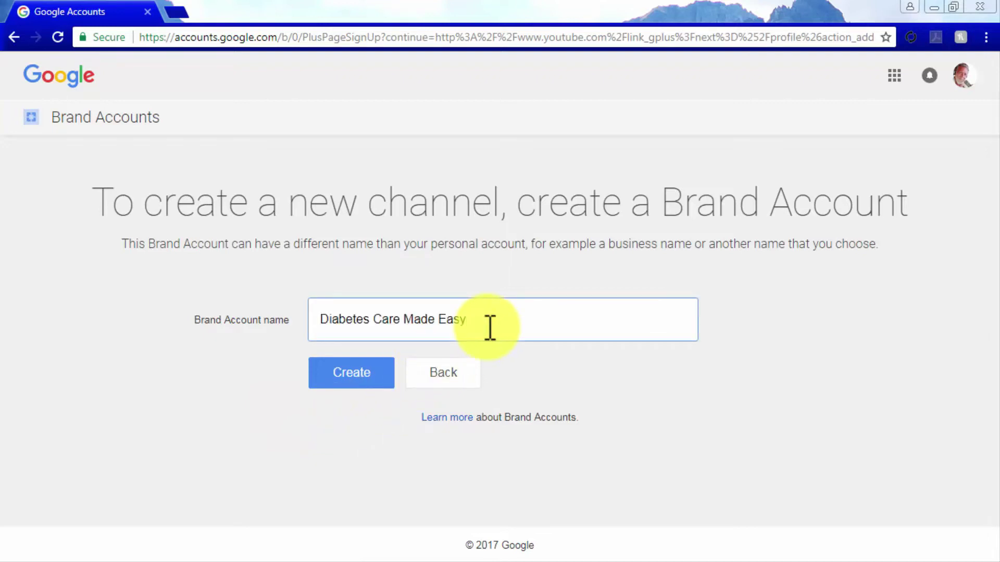
{"action": "left_click", "coordinate": [360, 385]}
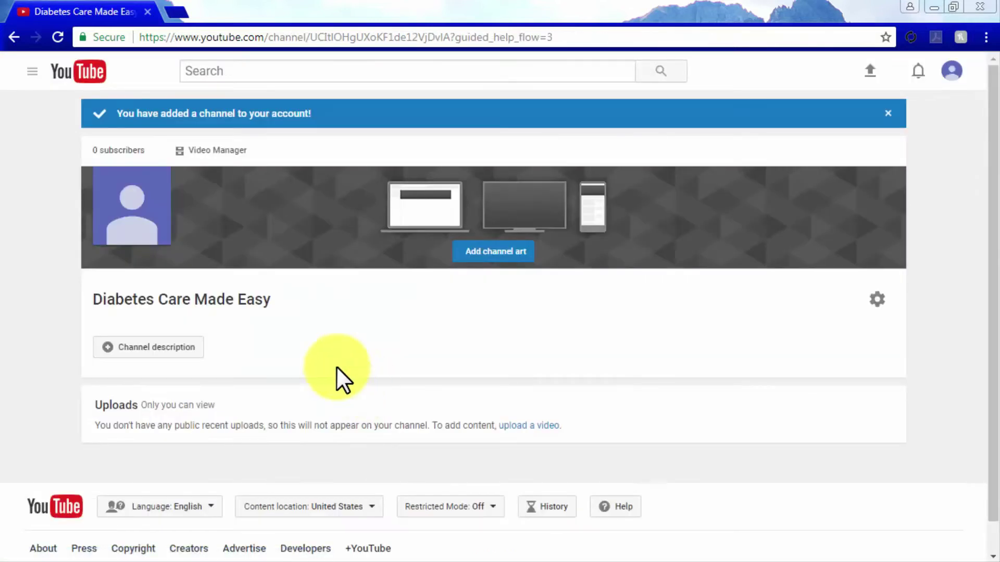
Step: Upload the fruit-face photo as the brand channel's profile picture, then return to its channel tab
{"action": "left_click", "coordinate": [160, 182]}
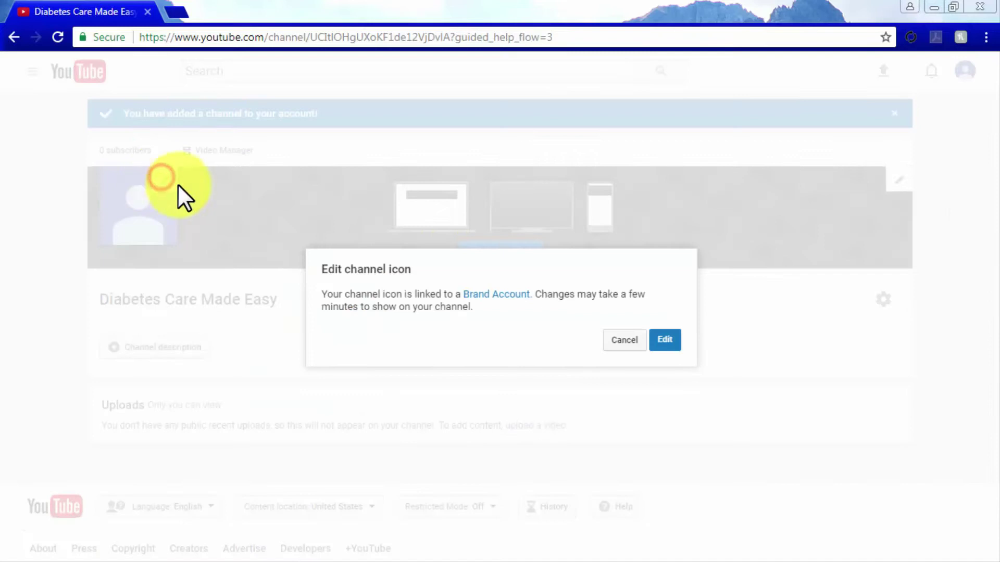
{"action": "left_click", "coordinate": [663, 340]}
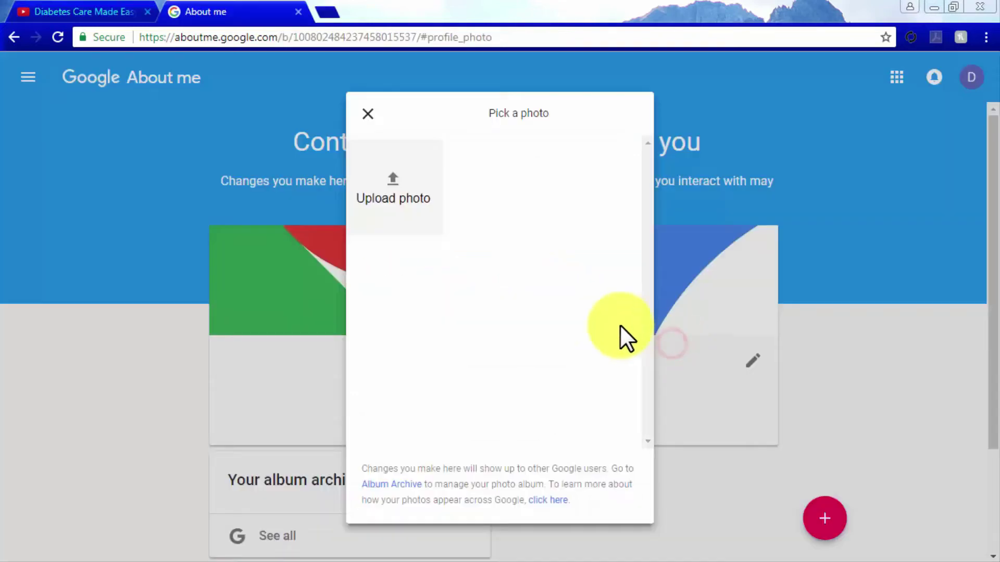
{"action": "left_click", "coordinate": [403, 194]}
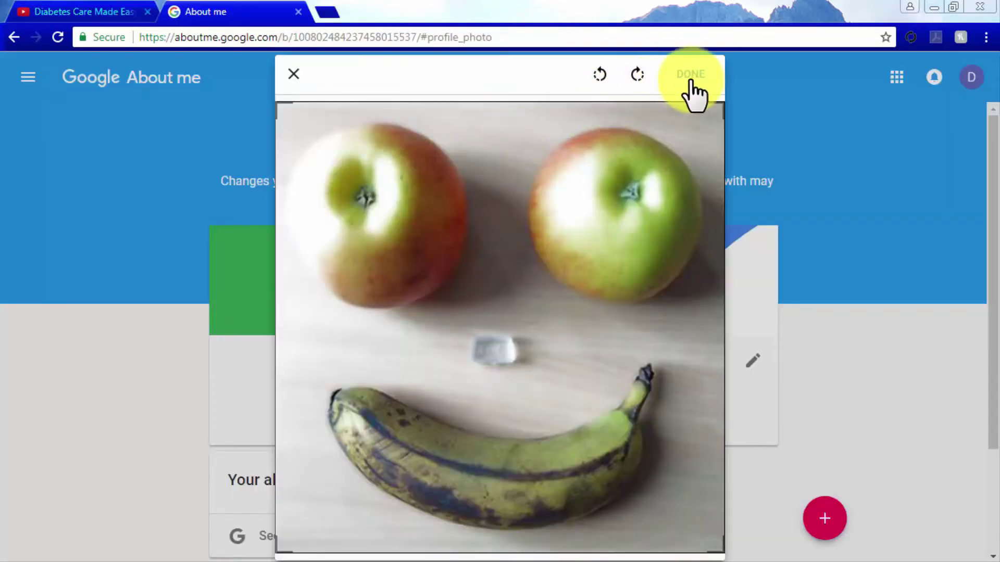
{"action": "left_click", "coordinate": [691, 74]}
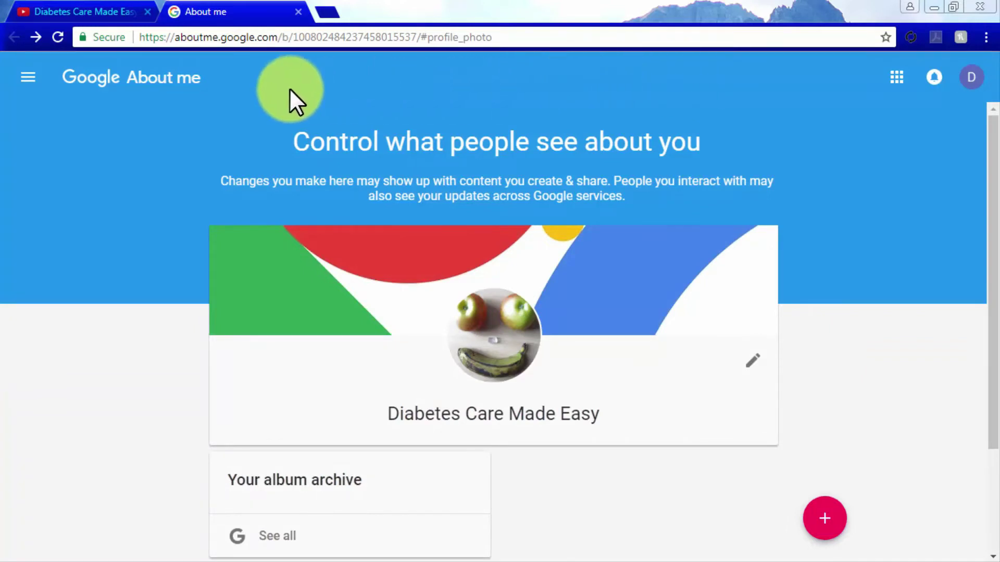
{"action": "left_click", "coordinate": [104, 12]}
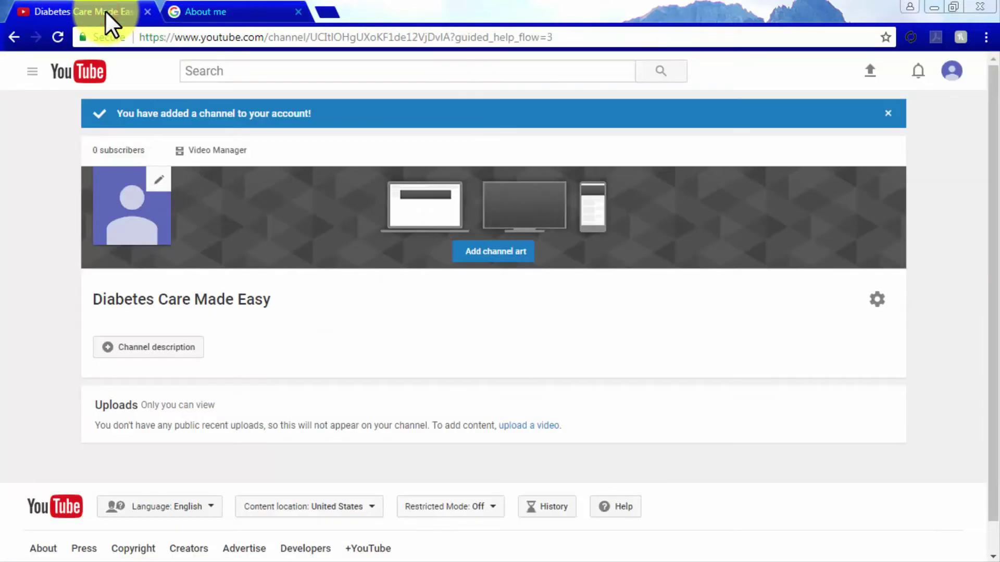
Step: Reload the new channel page and view its empty Video Manager list
{"action": "left_click", "coordinate": [58, 37]}
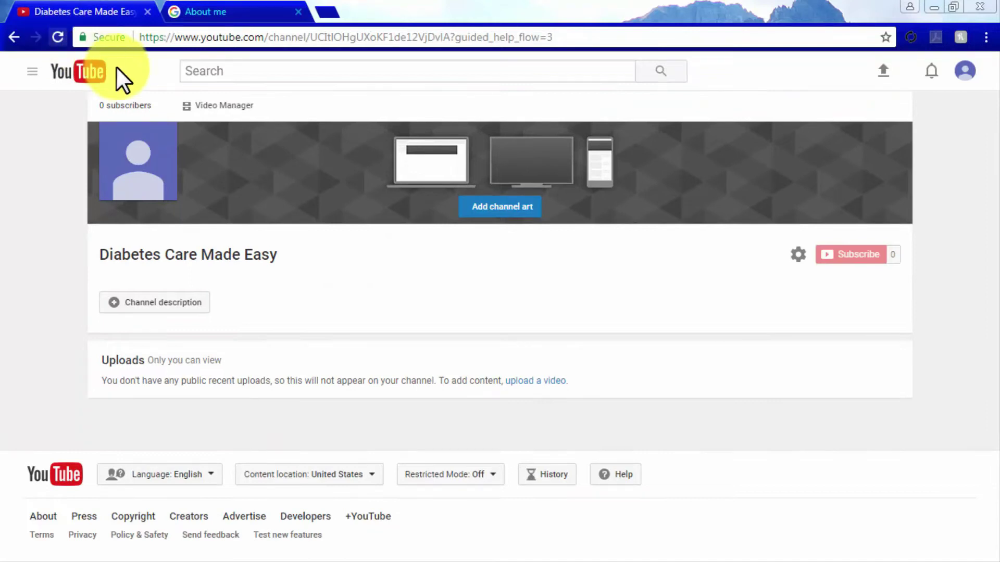
{"action": "left_click", "coordinate": [208, 108]}
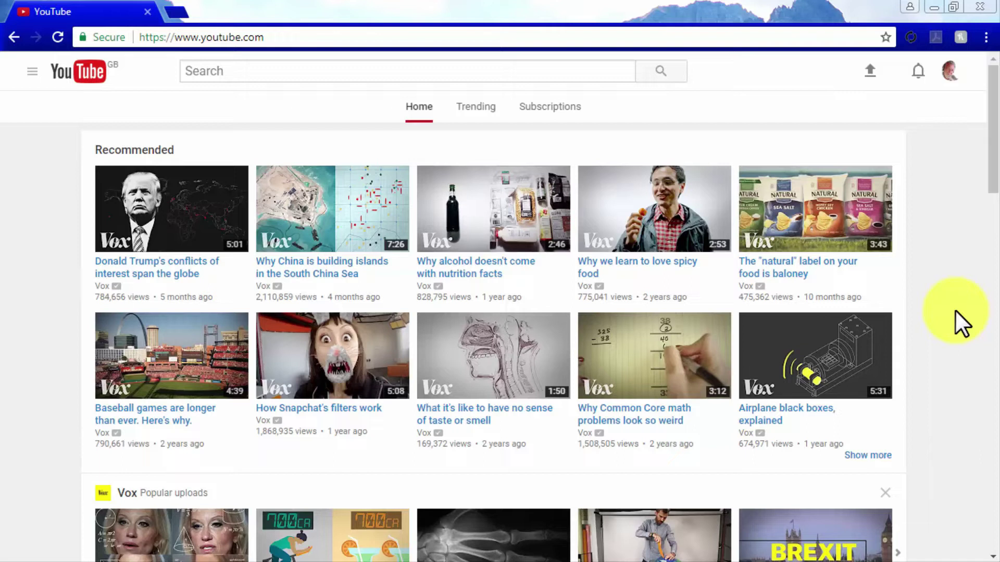
Step: Go to Creator Studio from the avatar menu
{"action": "left_click", "coordinate": [946, 71]}
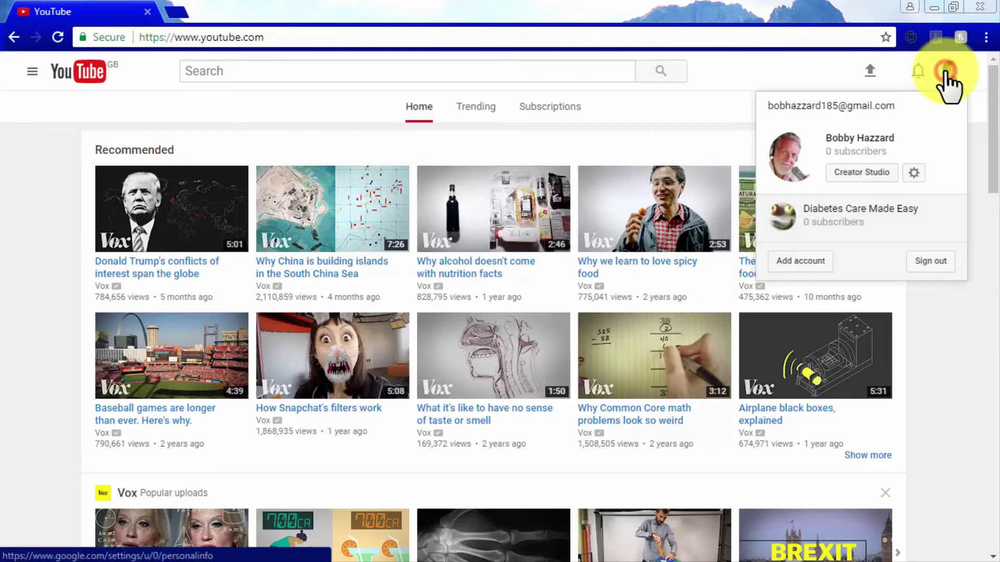
{"action": "left_click", "coordinate": [860, 175]}
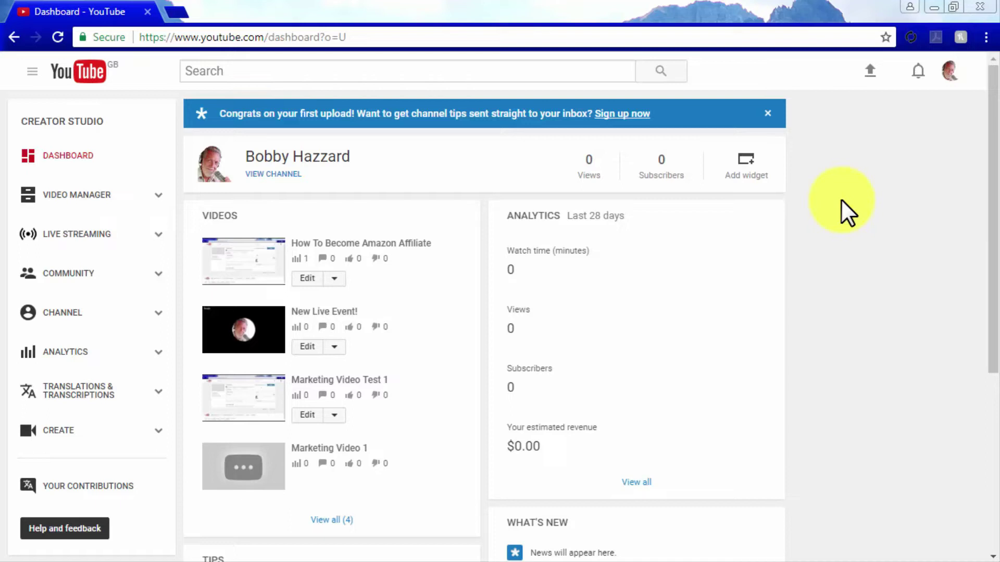
Step: Glance at the dashboard's available widgets, then go to Video Manager
{"action": "left_click", "coordinate": [744, 160]}
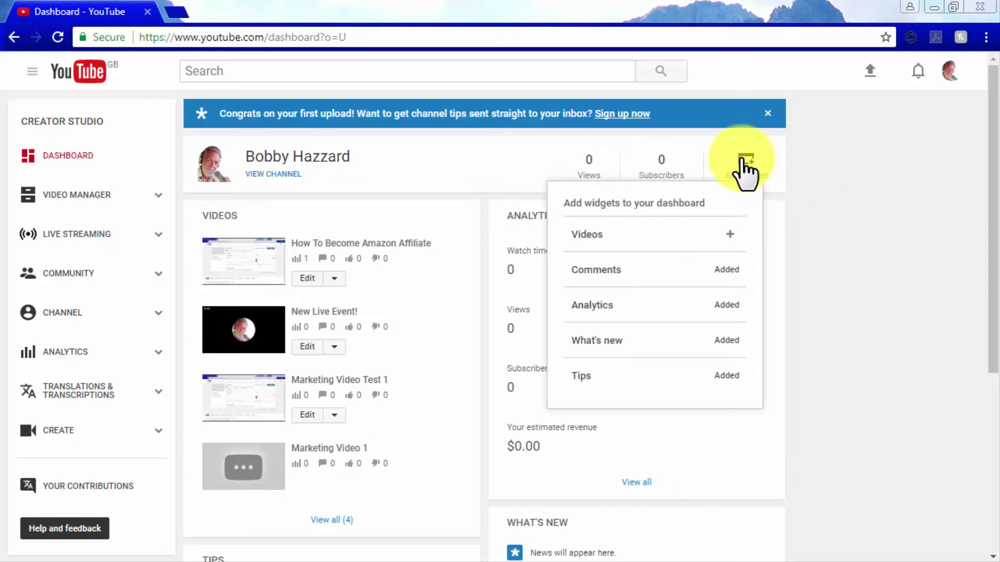
{"action": "left_click", "coordinate": [743, 160]}
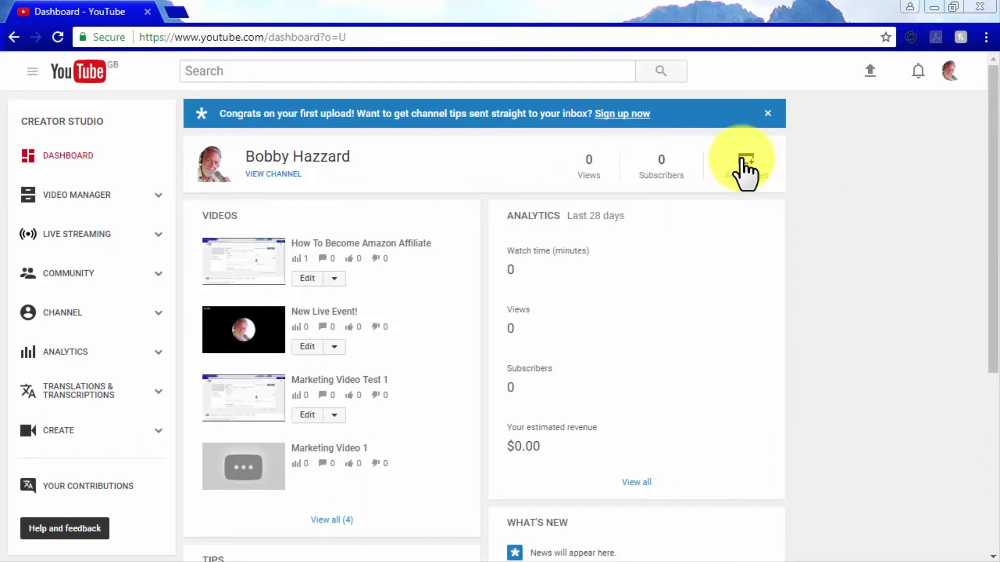
{"action": "left_click", "coordinate": [137, 204]}
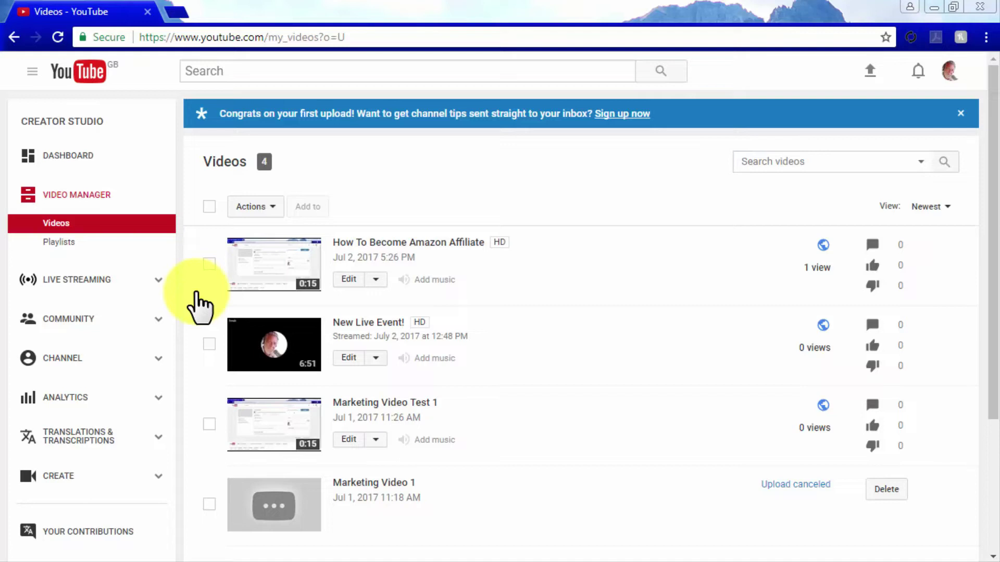
Step: Check the Edit options for 'How To Become Amazon Affiliate', then select 'New Live Event!' and 'Marketing Video Test 1'
{"action": "left_click", "coordinate": [373, 279]}
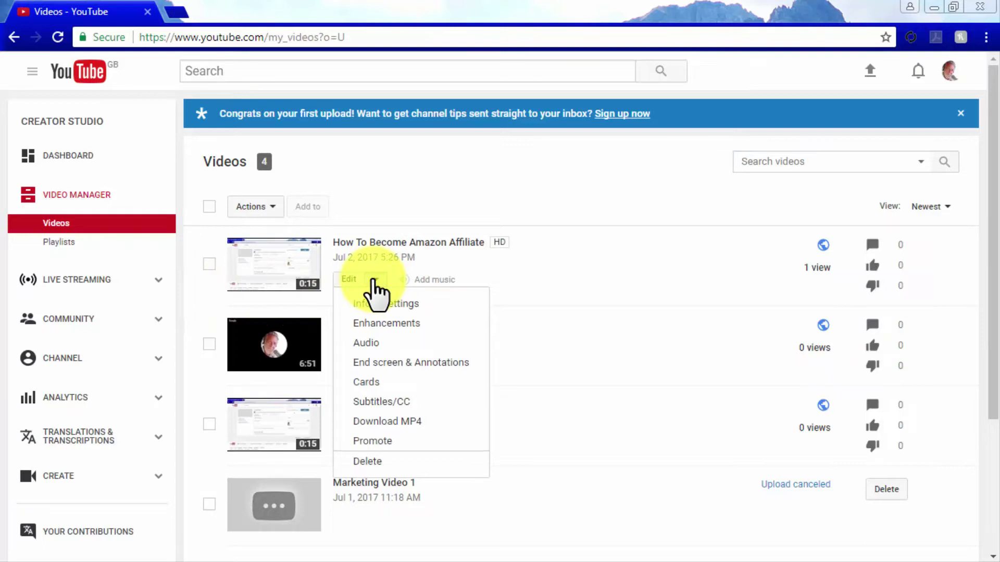
{"action": "left_click", "coordinate": [373, 281]}
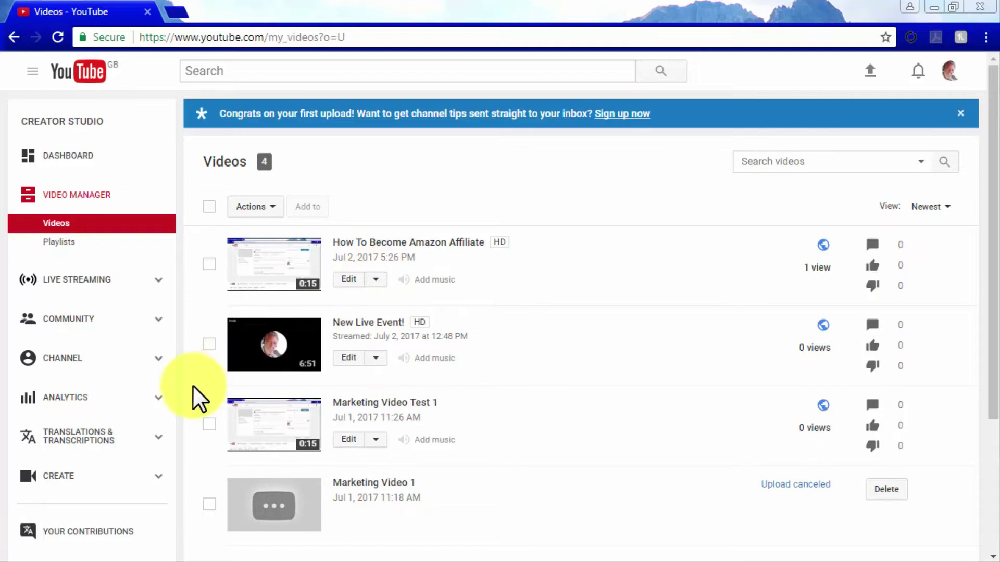
{"action": "left_click", "coordinate": [204, 347]}
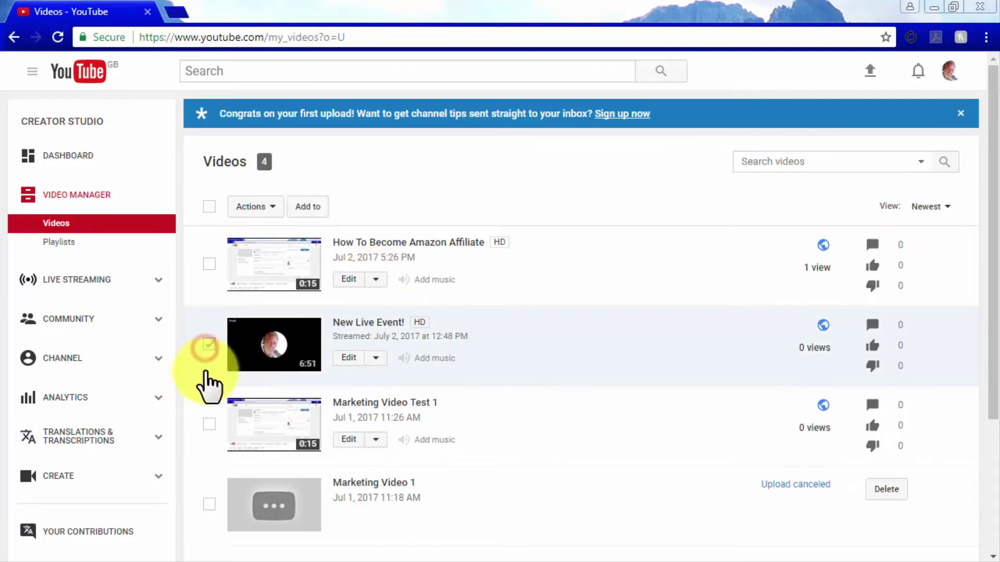
{"action": "left_click", "coordinate": [205, 427]}
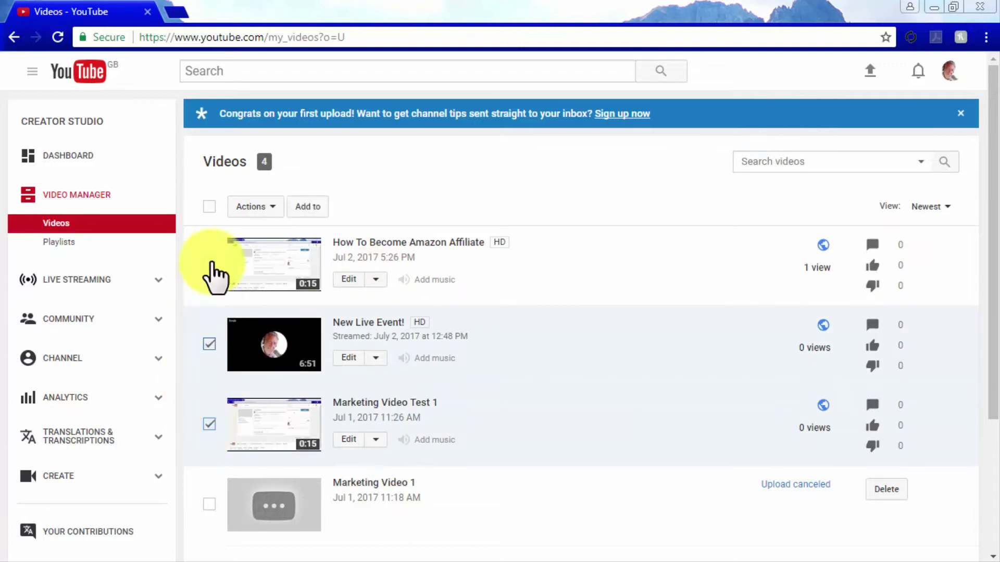
Step: Review the Actions and Add to menus for the two selected videos, then go to Playlists
{"action": "left_click", "coordinate": [281, 207]}
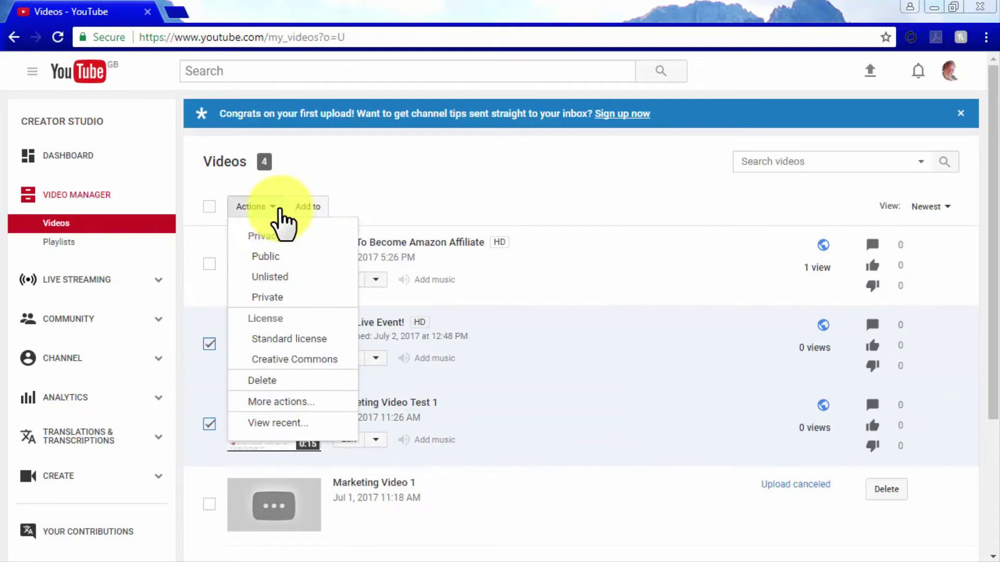
{"action": "left_click", "coordinate": [279, 211]}
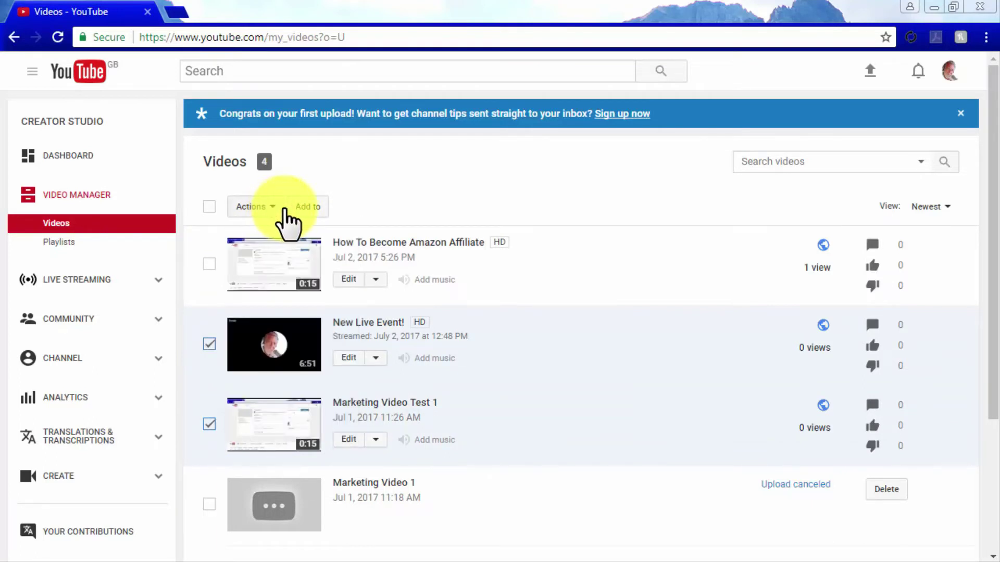
{"action": "left_click", "coordinate": [308, 207]}
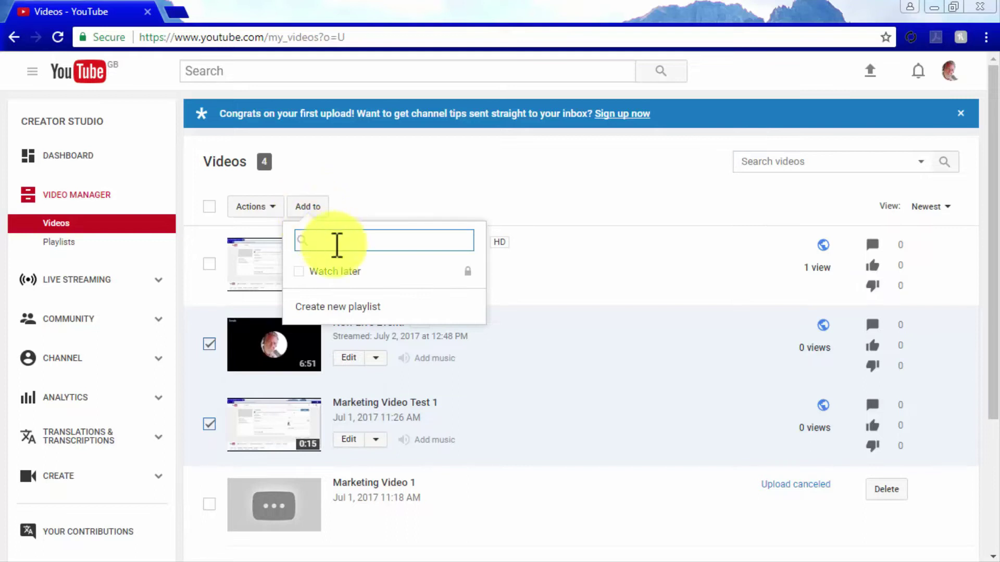
{"action": "left_click", "coordinate": [311, 209]}
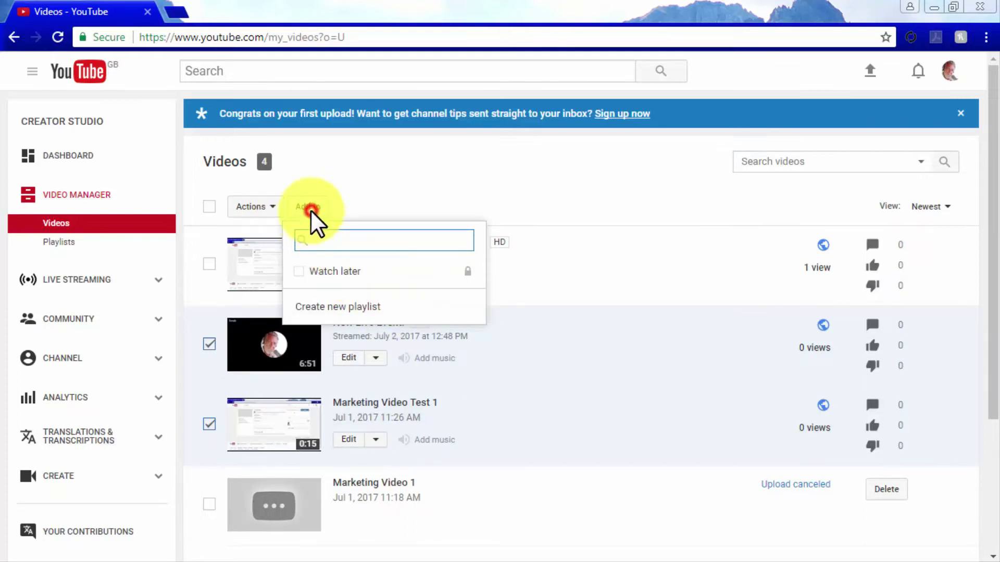
{"action": "left_click", "coordinate": [104, 249]}
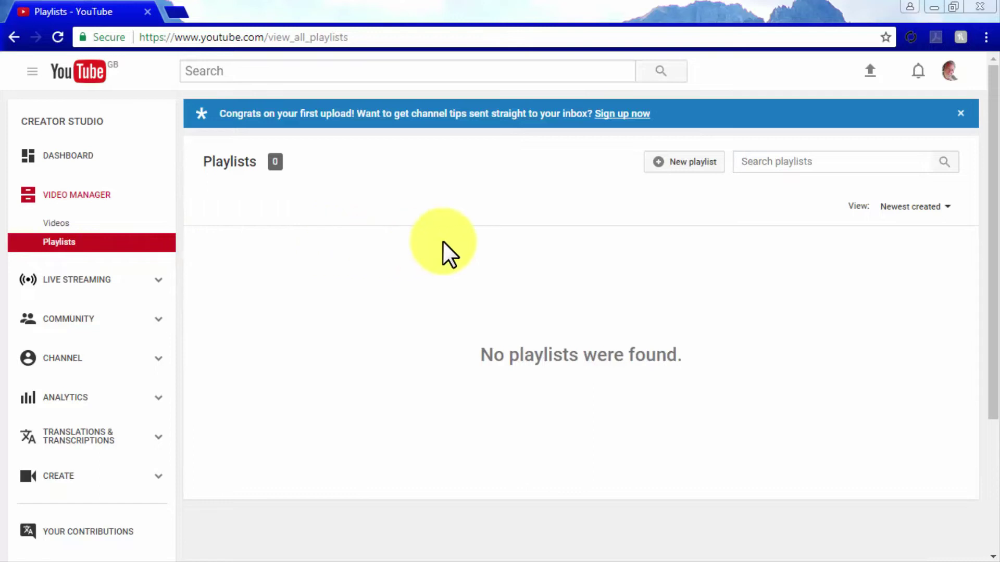
Step: Open and dismiss the New playlist form, then bring up the Live Dashboard showing OFFLINE
{"action": "left_click", "coordinate": [662, 163]}
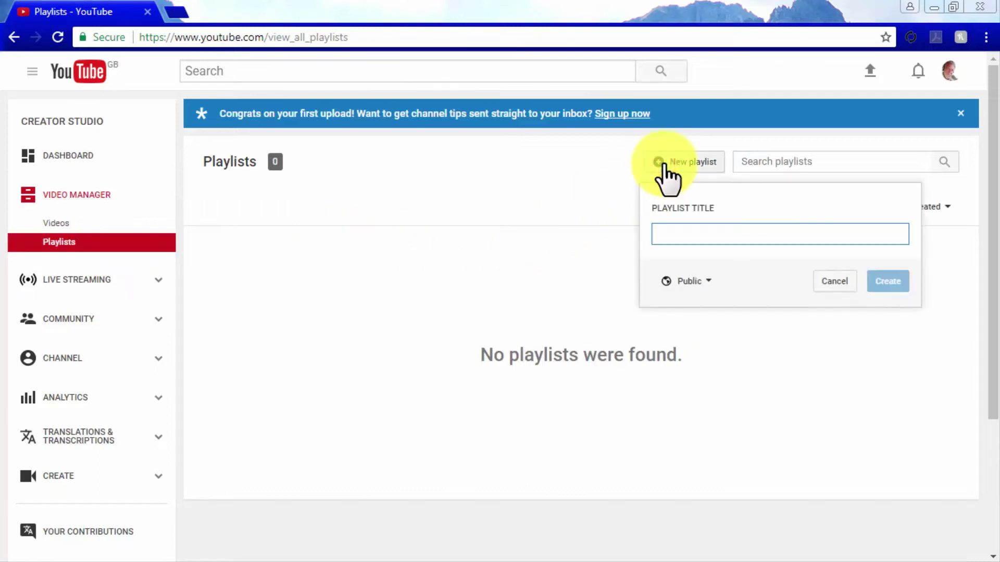
{"action": "left_click", "coordinate": [663, 163]}
{"action": "left_click", "coordinate": [662, 163]}
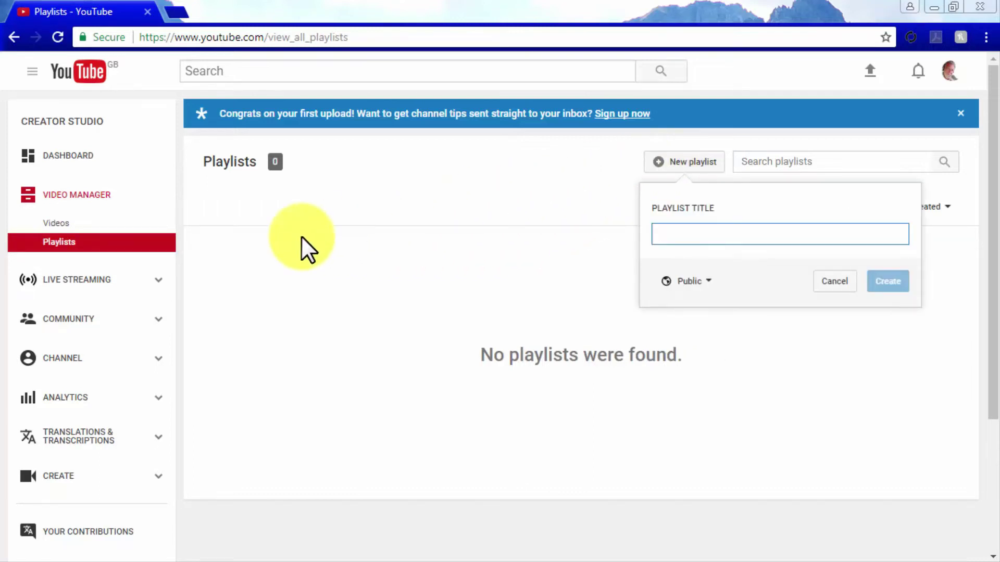
{"action": "left_click", "coordinate": [145, 281]}
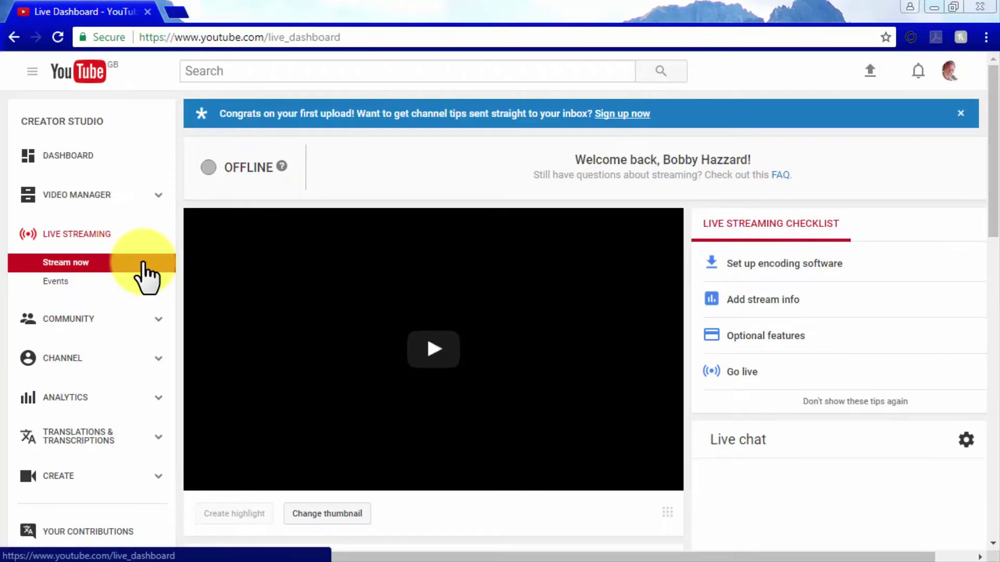
Step: Browse the live Events, then the Community Comments, Messages and Subscribers pages
{"action": "left_click", "coordinate": [145, 284]}
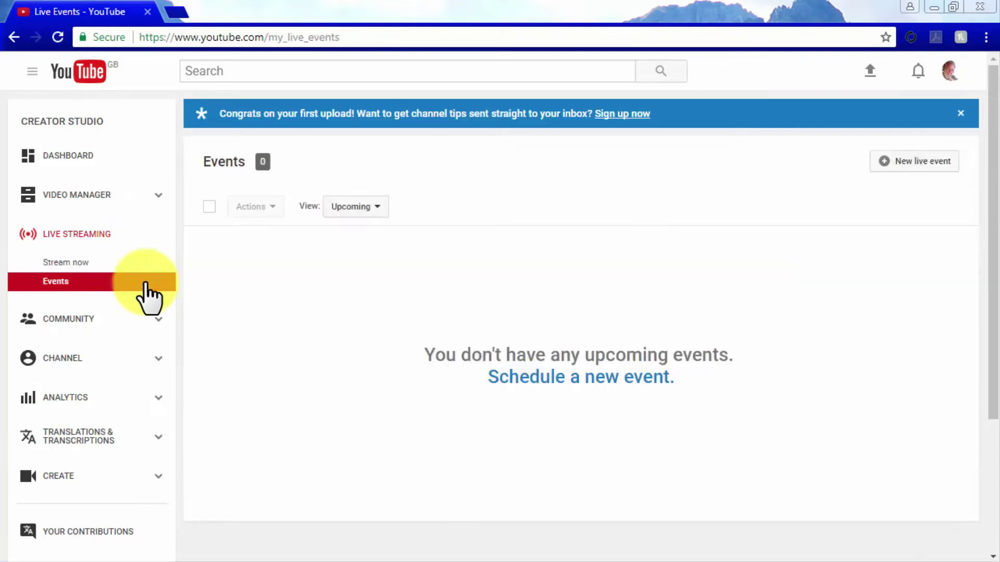
{"action": "left_click", "coordinate": [151, 322]}
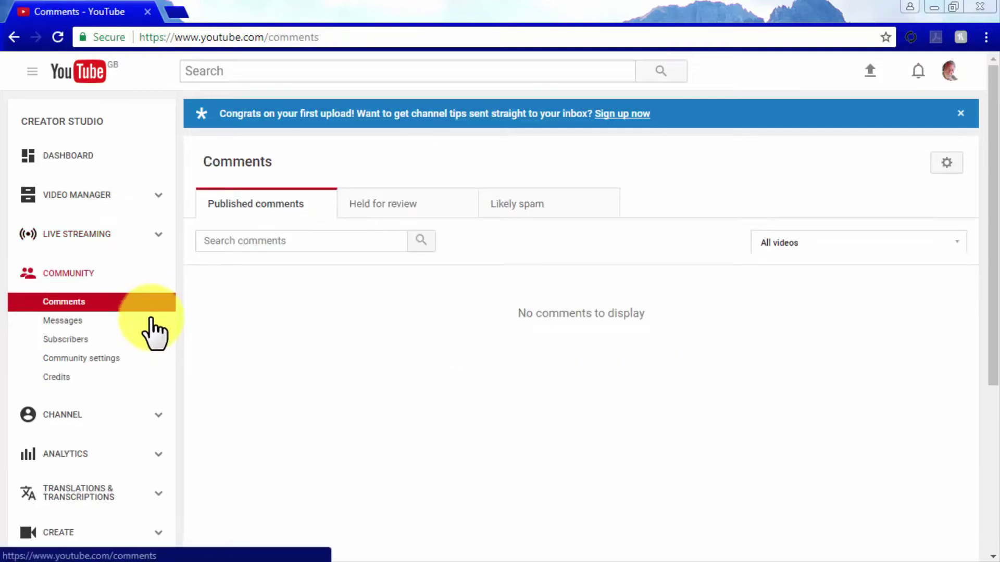
{"action": "left_click", "coordinate": [151, 322]}
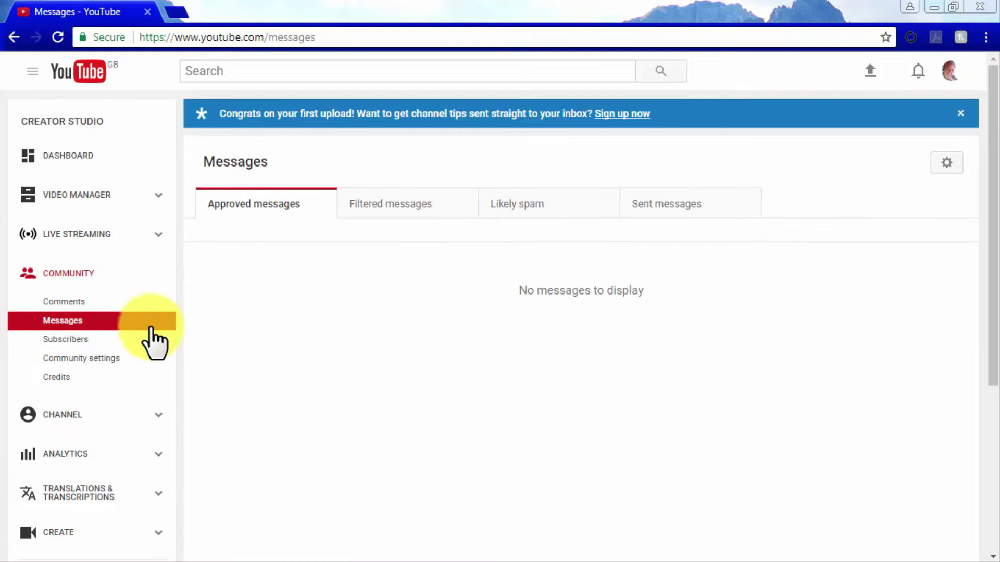
{"action": "left_click", "coordinate": [151, 341]}
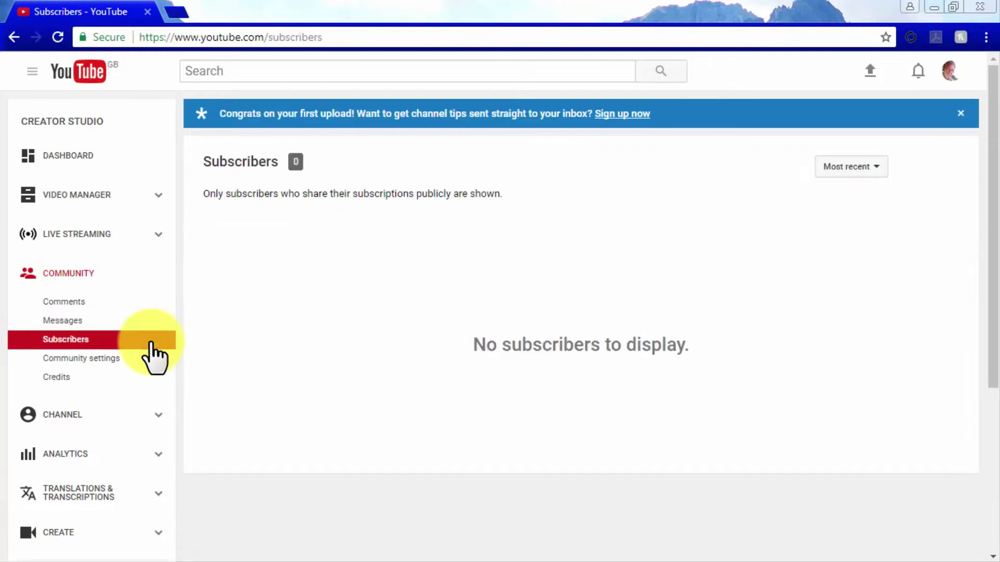
Step: Review Community settings and Credits, ending on Status and Features with 0 copyright strikes
{"action": "left_click", "coordinate": [150, 358]}
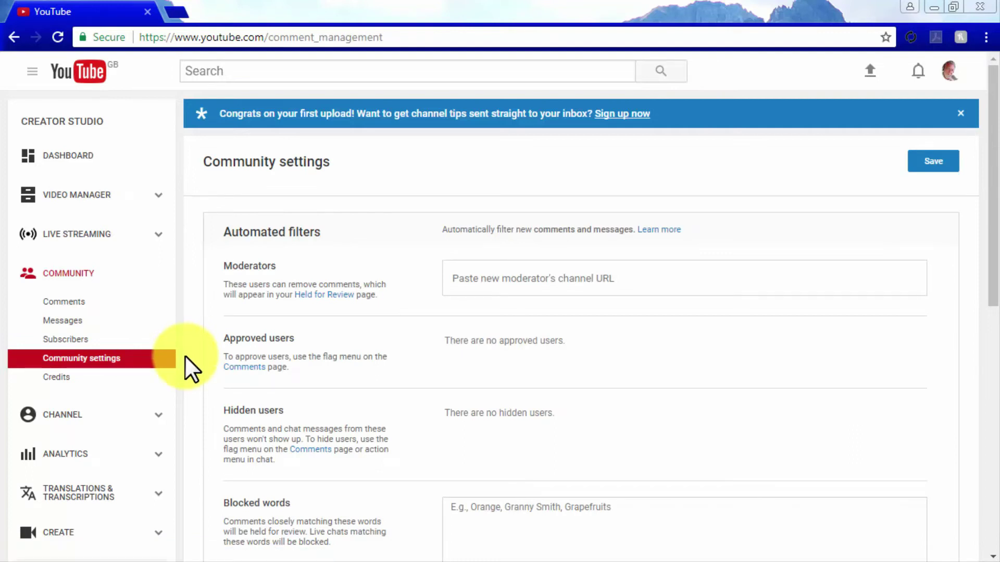
{"action": "scroll", "coordinate": [186, 358], "scroll_direction": "down", "scroll_amount": 7}
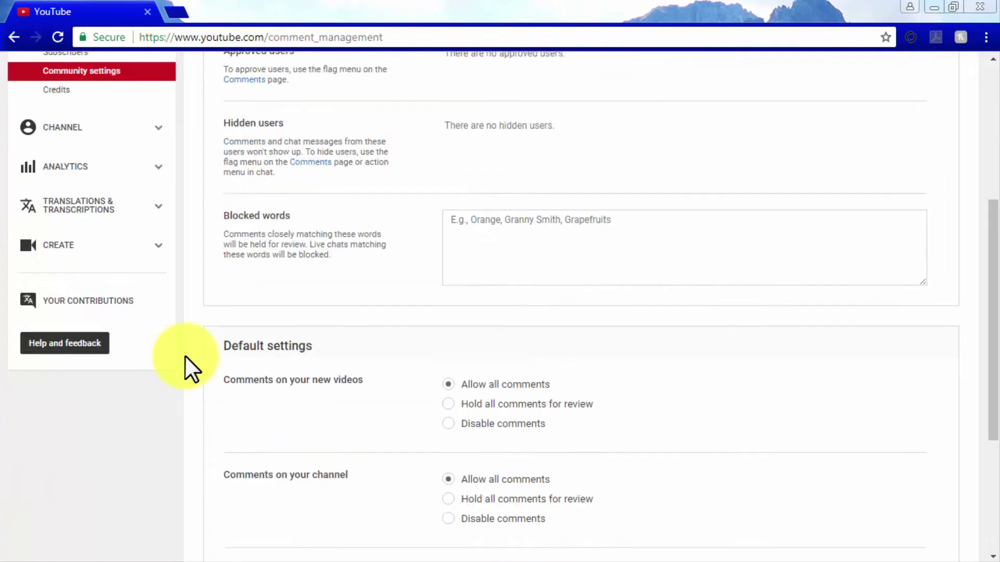
{"action": "scroll", "coordinate": [185, 356], "scroll_direction": "up", "scroll_amount": 7}
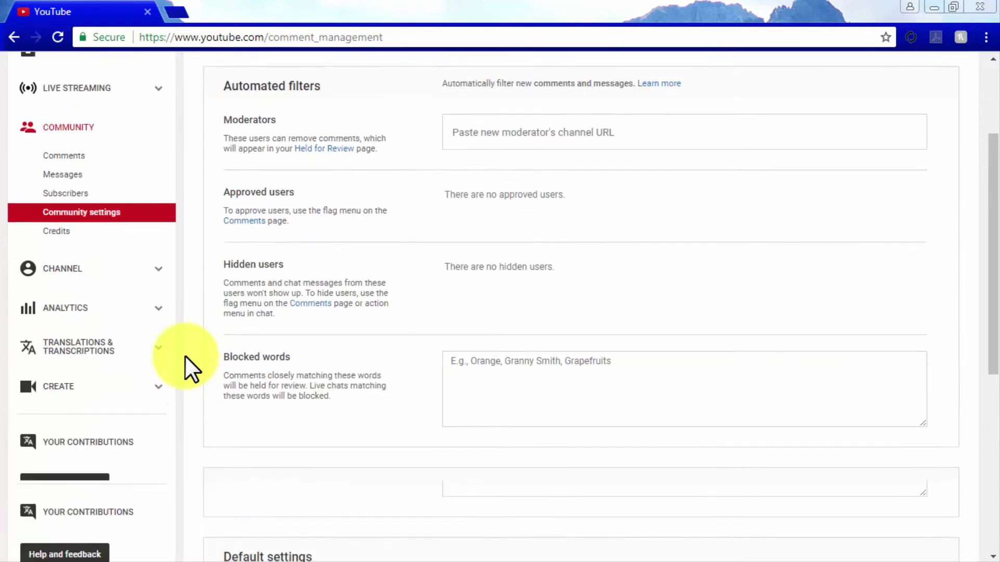
{"action": "left_click", "coordinate": [108, 382]}
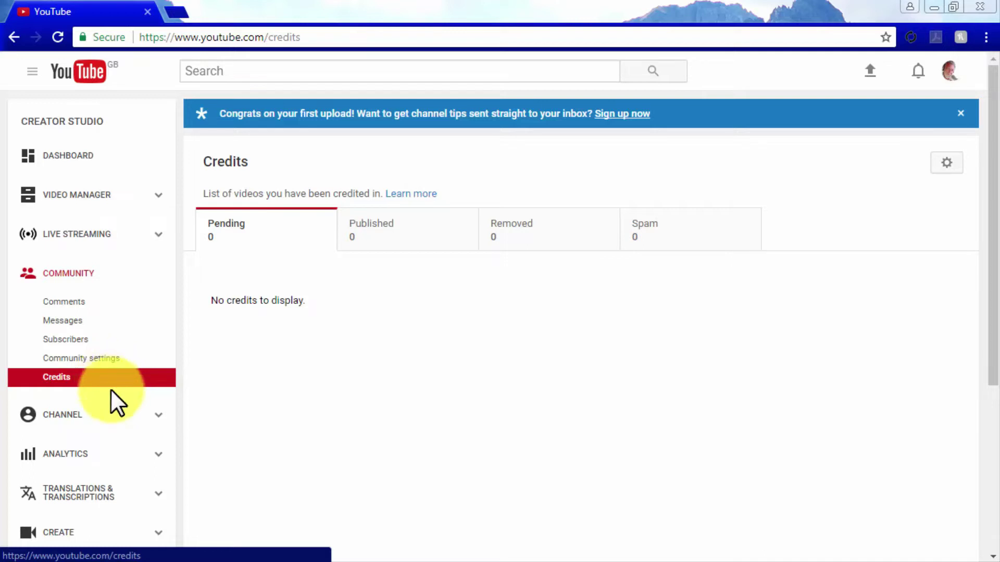
{"action": "left_click", "coordinate": [114, 418]}
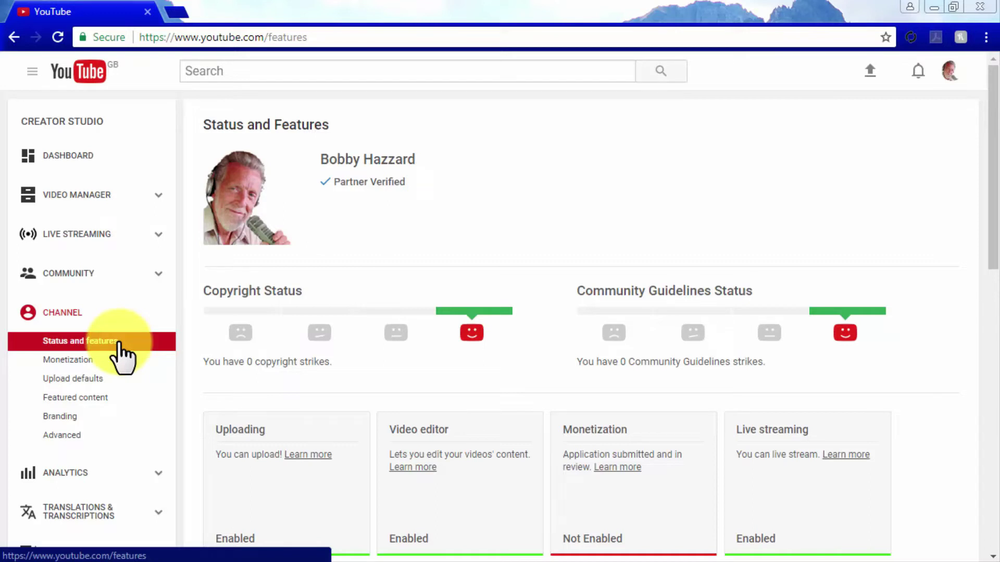
Step: Look through Monetization, Upload Defaults and Featured content, ending on the Branding watermark page
{"action": "left_click", "coordinate": [121, 361]}
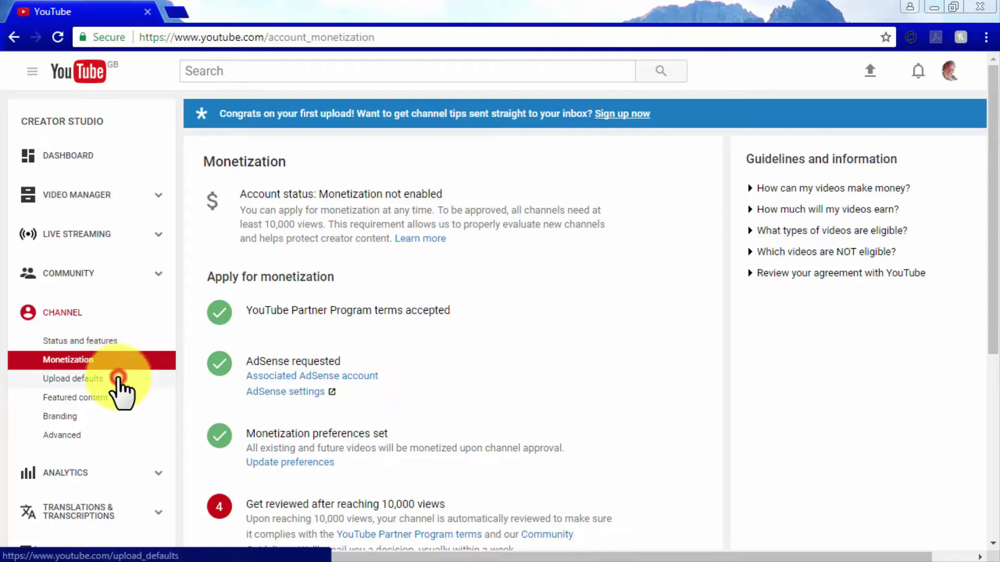
{"action": "left_click", "coordinate": [120, 379]}
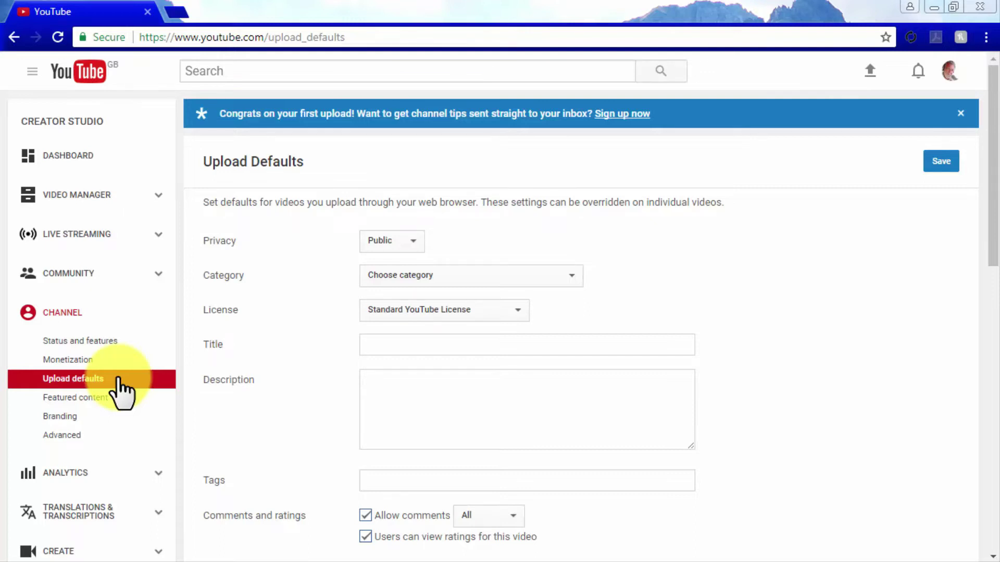
{"action": "left_click", "coordinate": [114, 400]}
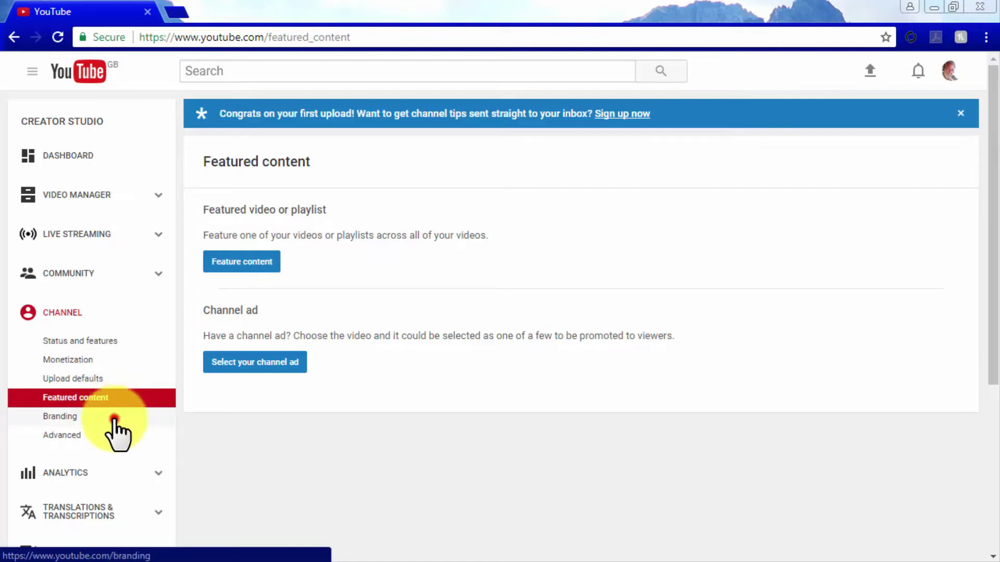
{"action": "left_click", "coordinate": [115, 420]}
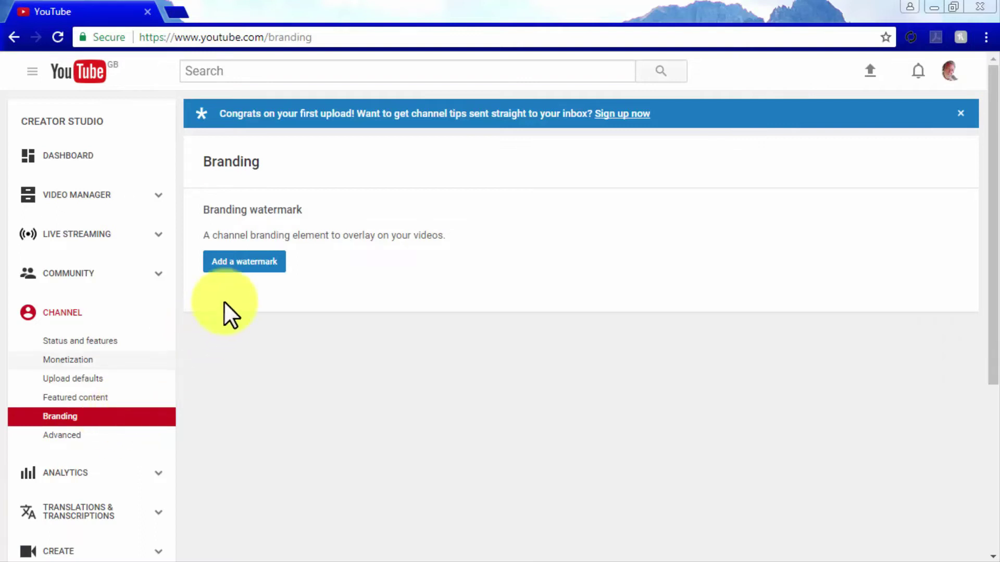
{"action": "left_click", "coordinate": [259, 264]}
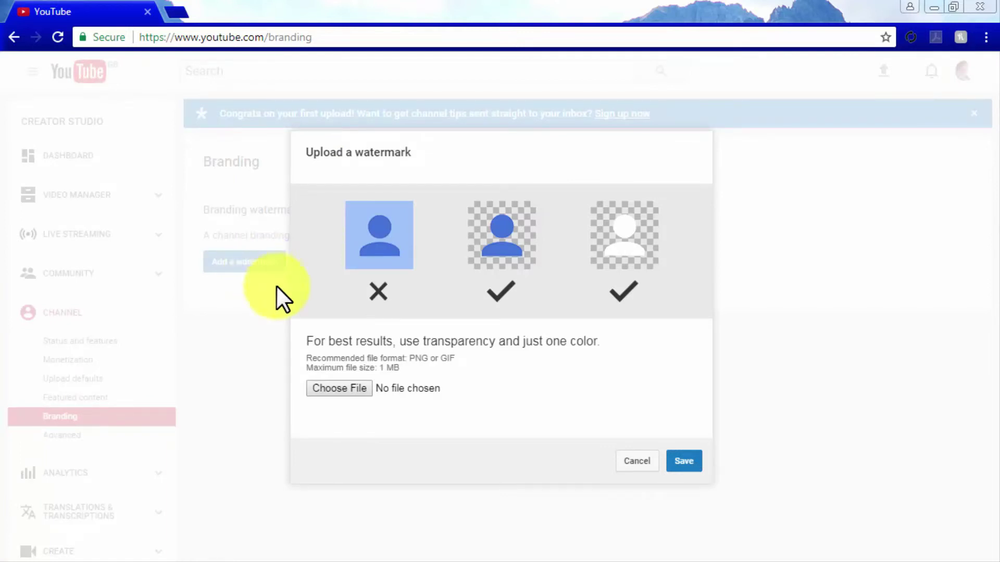
{"action": "left_click", "coordinate": [635, 460]}
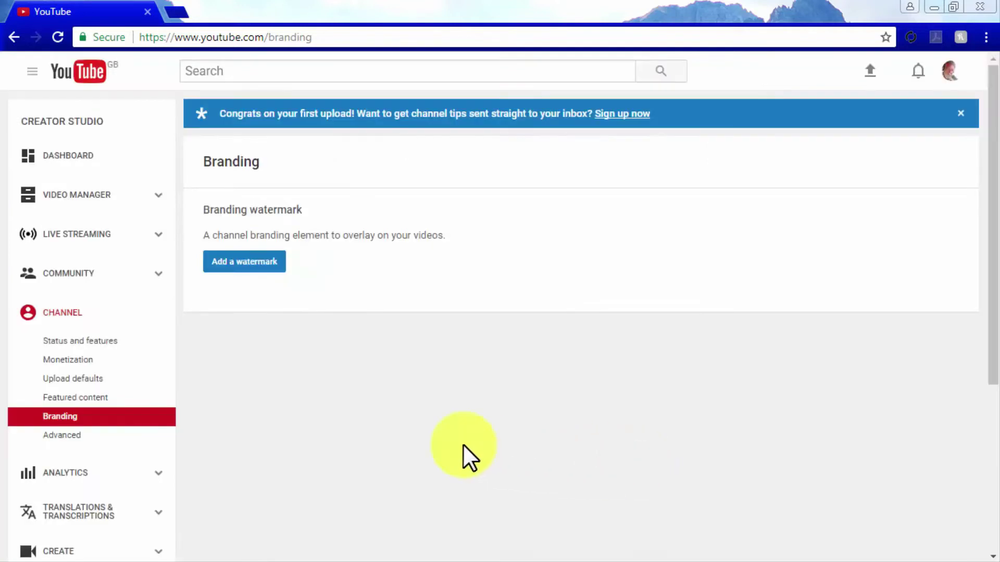
{"action": "left_click", "coordinate": [129, 434]}
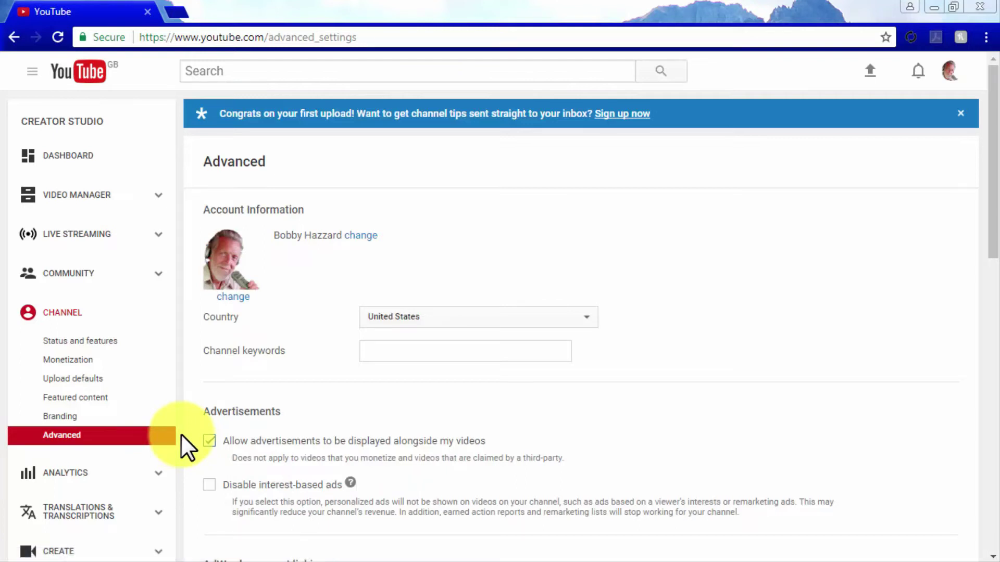
{"action": "scroll", "coordinate": [181, 435], "scroll_direction": "down", "scroll_amount": 2}
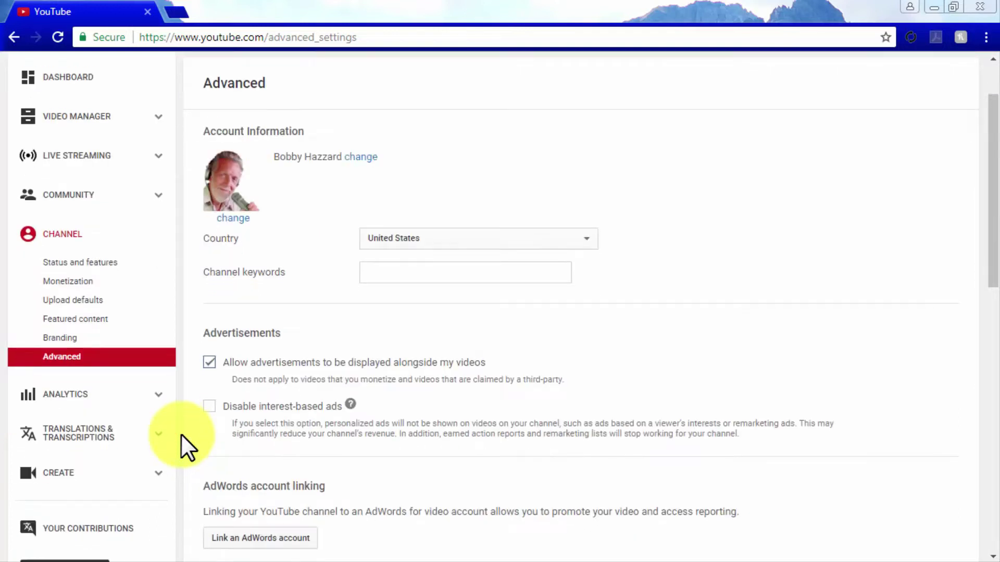
{"action": "scroll", "coordinate": [180, 434], "scroll_direction": "down", "scroll_amount": 2}
{"action": "scroll", "coordinate": [180, 433], "scroll_direction": "down", "scroll_amount": 2}
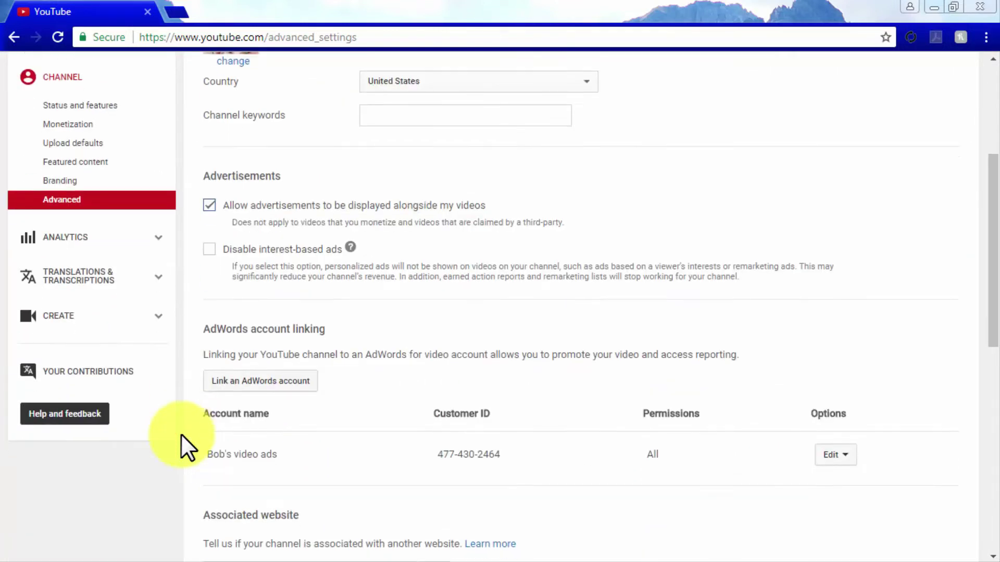
{"action": "scroll", "coordinate": [180, 433], "scroll_direction": "down", "scroll_amount": 3}
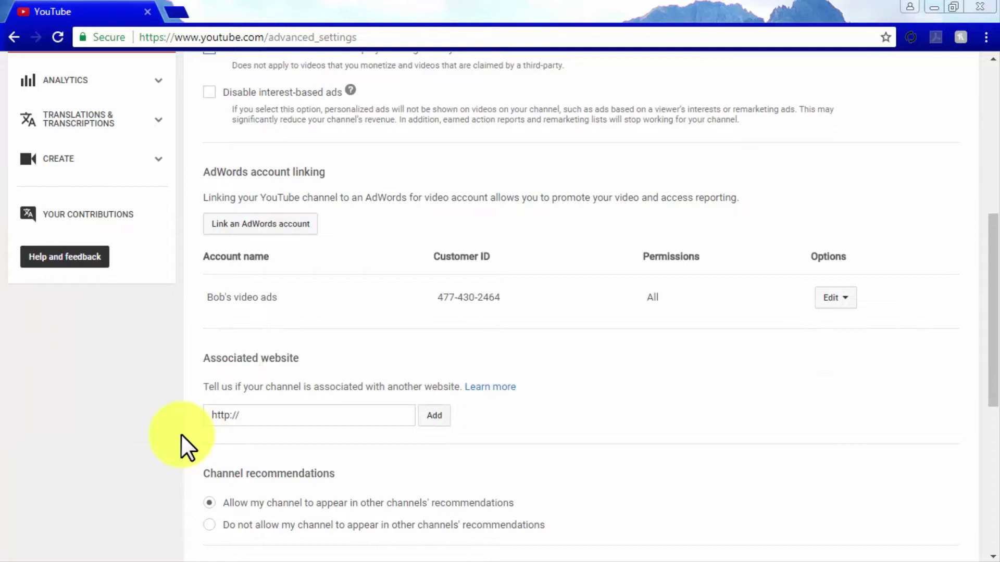
{"action": "scroll", "coordinate": [181, 433], "scroll_direction": "down", "scroll_amount": 3}
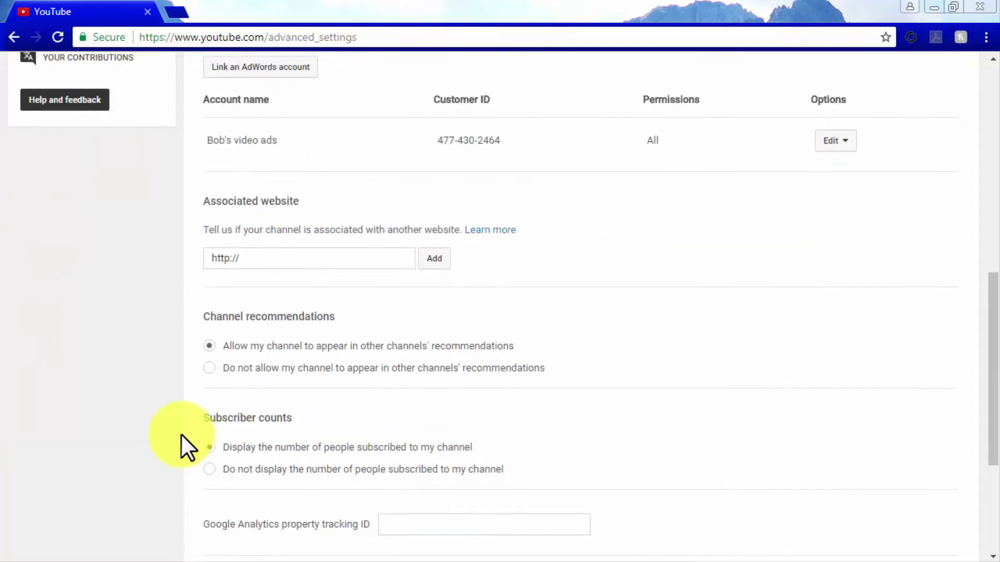
{"action": "scroll", "coordinate": [181, 434], "scroll_direction": "down", "scroll_amount": 3}
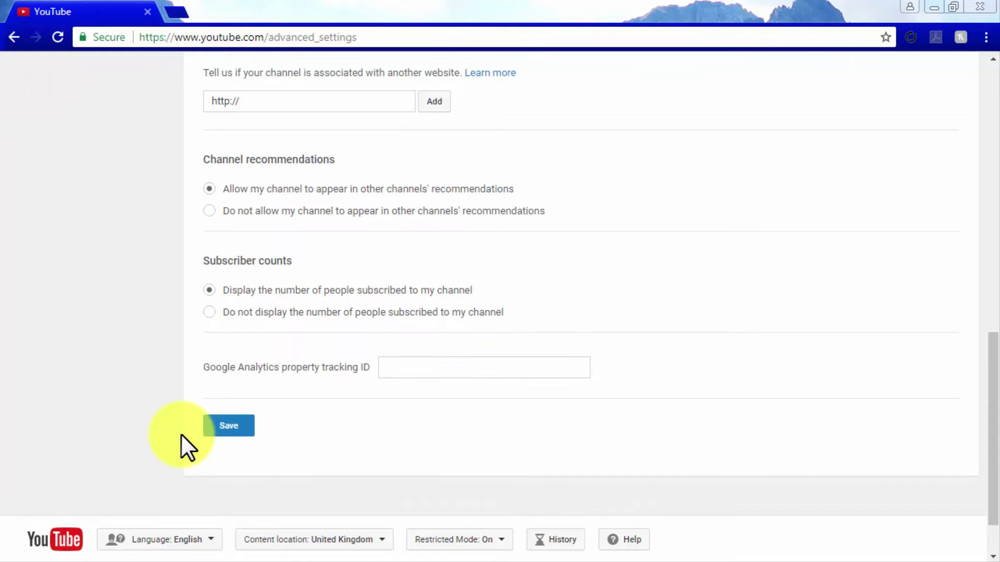
{"action": "scroll", "coordinate": [181, 434], "scroll_direction": "up", "scroll_amount": 10}
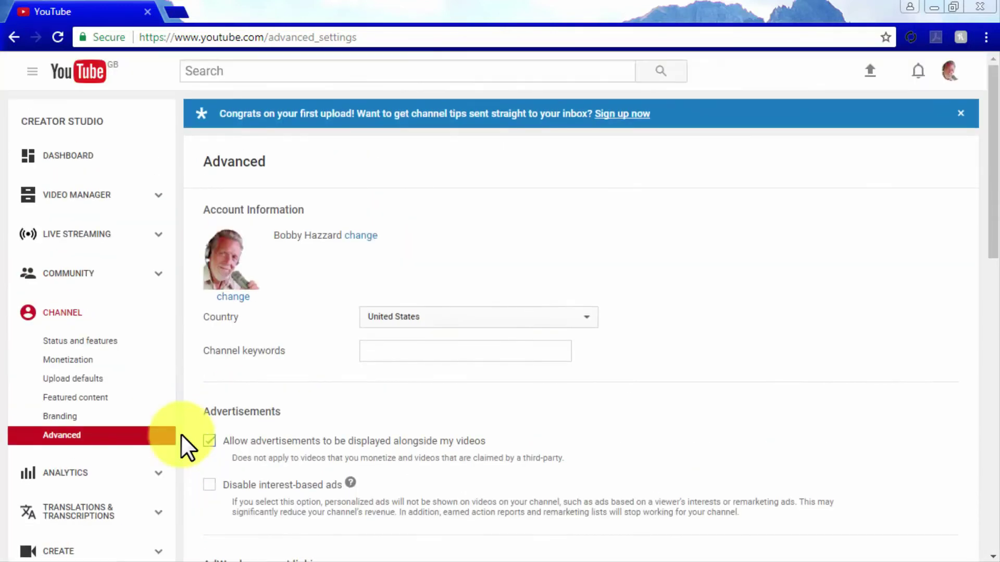
Step: Open the channel's realtime analytics report and add a second comparison filter row
{"action": "left_click", "coordinate": [141, 475]}
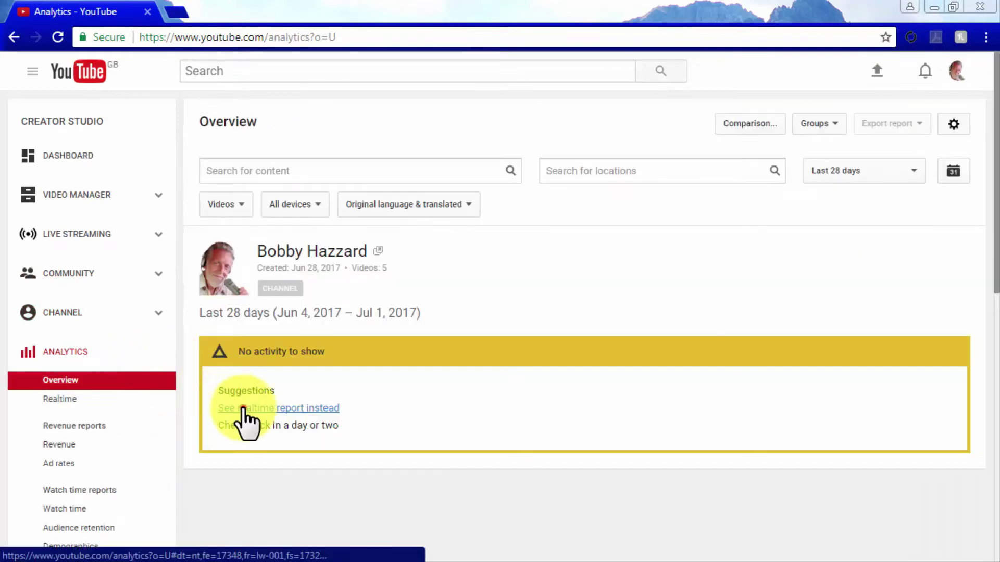
{"action": "left_click", "coordinate": [243, 408]}
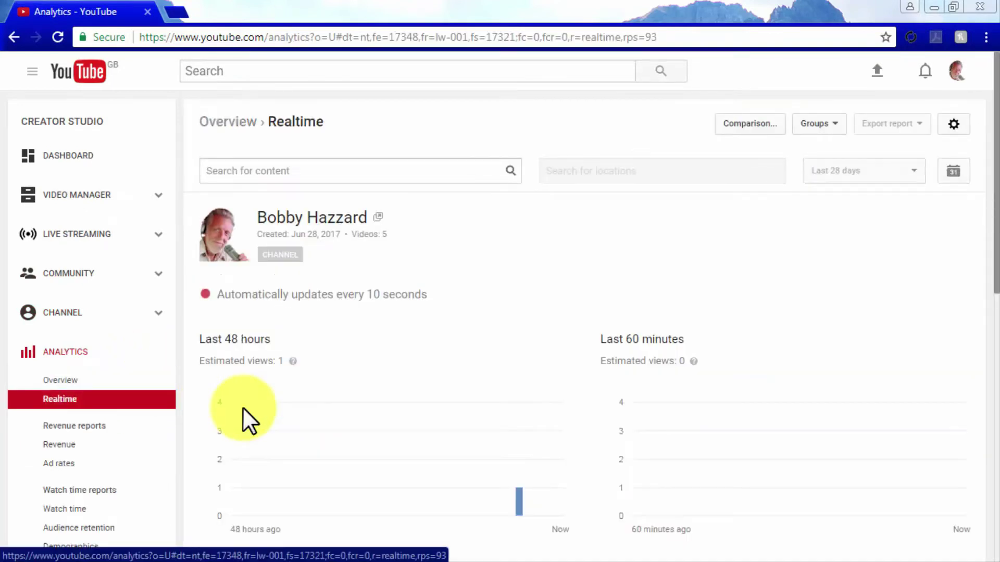
{"action": "left_click", "coordinate": [729, 125]}
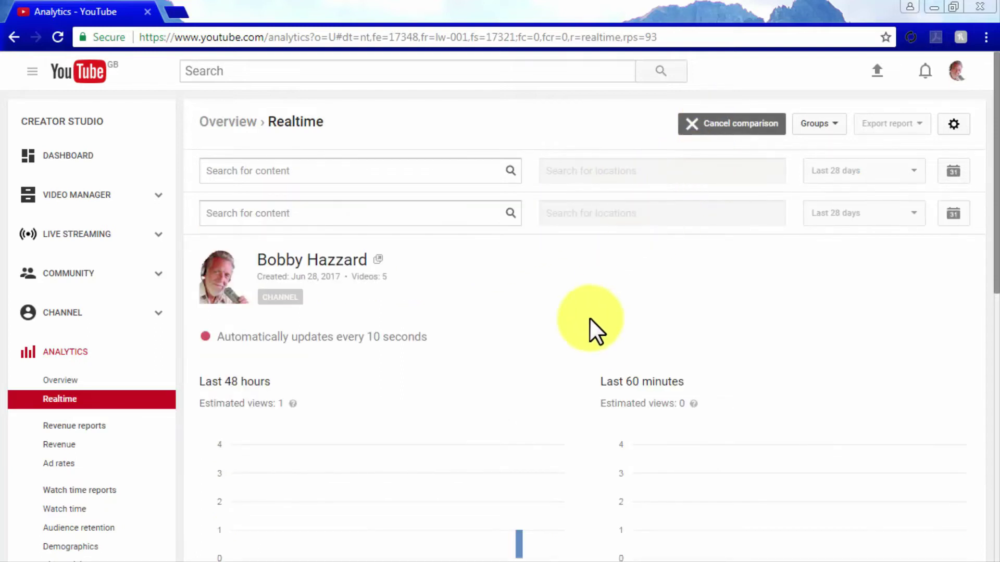
{"action": "scroll", "coordinate": [589, 318], "scroll_direction": "down", "scroll_amount": 3}
{"action": "scroll", "coordinate": [590, 319], "scroll_direction": "up", "scroll_amount": 3}
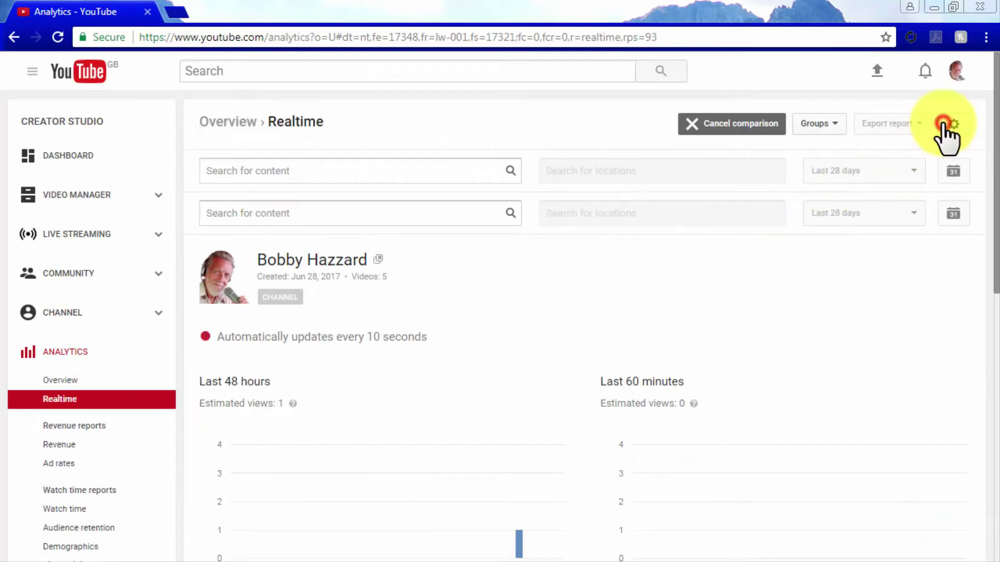
Step: Cancel the default analytics settings dialog, then go to Translations & Transcriptions
{"action": "left_click", "coordinate": [947, 125]}
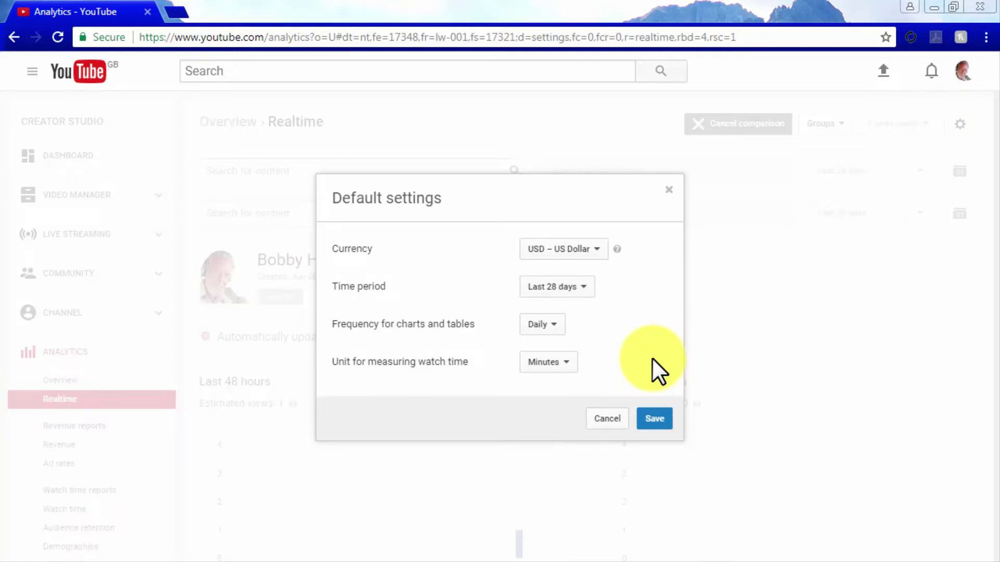
{"action": "left_click", "coordinate": [604, 417]}
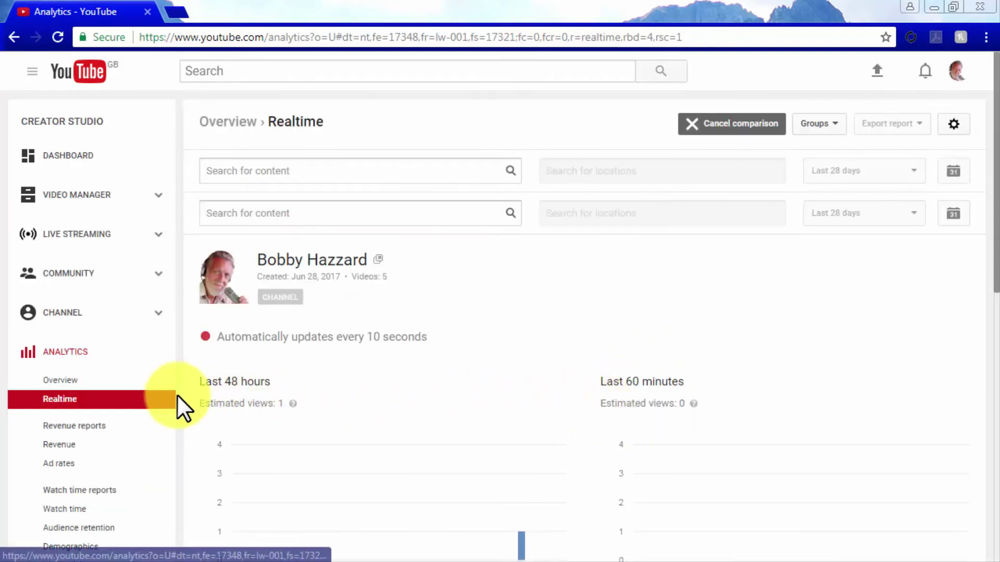
{"action": "scroll", "coordinate": [177, 395], "scroll_direction": "down", "scroll_amount": 1}
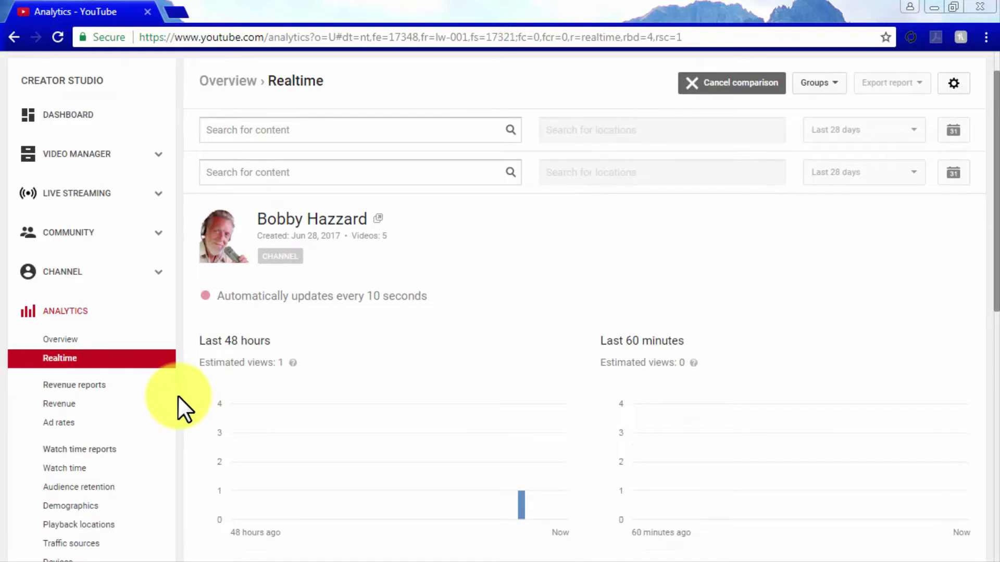
{"action": "scroll", "coordinate": [177, 395], "scroll_direction": "down", "scroll_amount": 3}
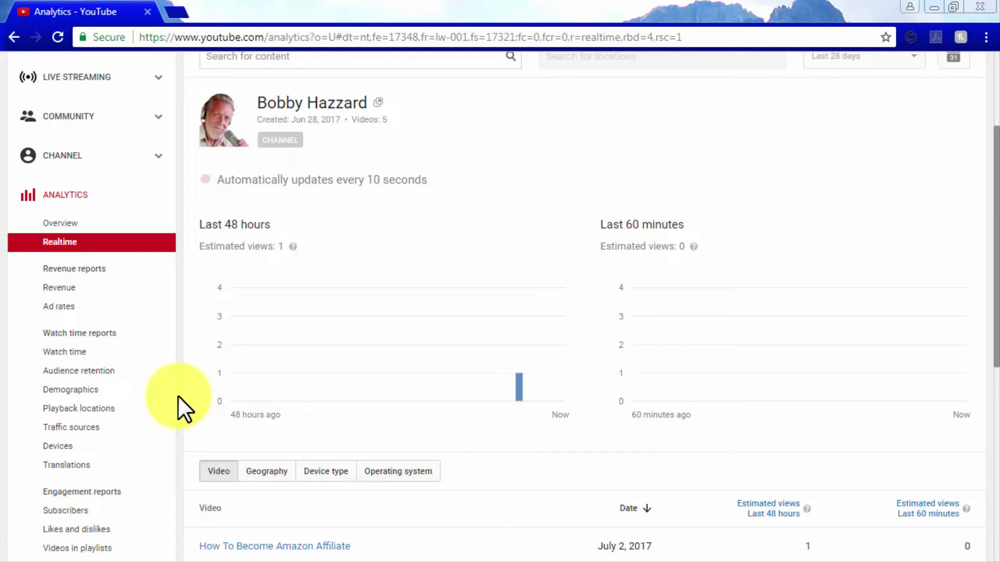
{"action": "scroll", "coordinate": [177, 395], "scroll_direction": "down", "scroll_amount": 2}
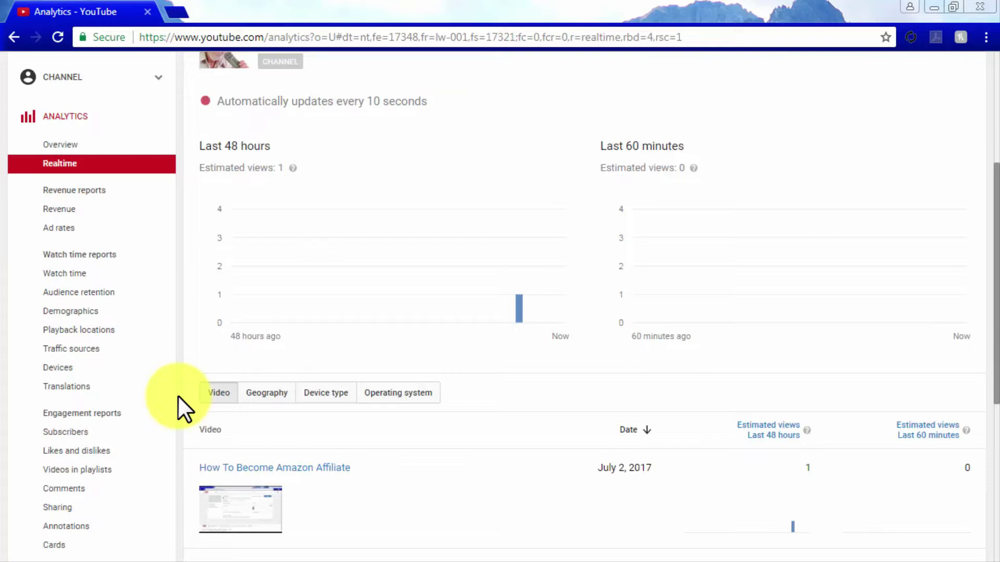
{"action": "scroll", "coordinate": [178, 395], "scroll_direction": "down", "scroll_amount": 2}
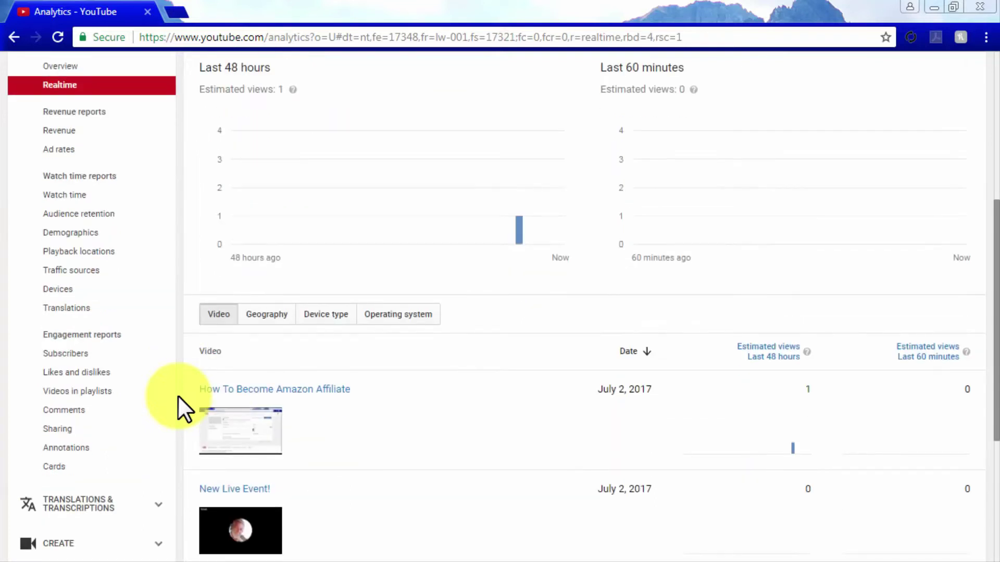
{"action": "scroll", "coordinate": [177, 395], "scroll_direction": "down", "scroll_amount": 2}
{"action": "left_click", "coordinate": [126, 430]}
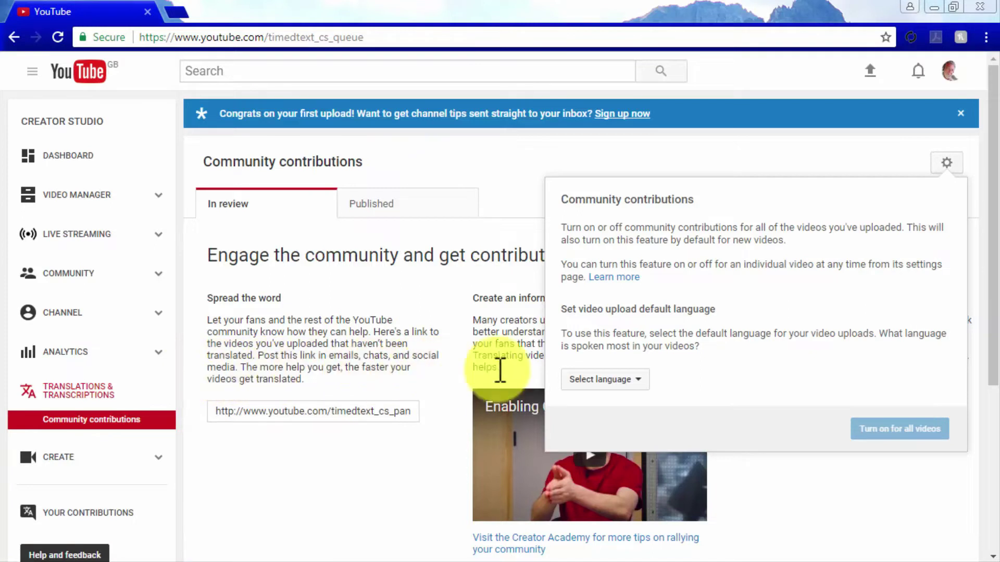
Step: Check the language list and Published tab of Community contributions, then open Audio Library
{"action": "left_click", "coordinate": [617, 379]}
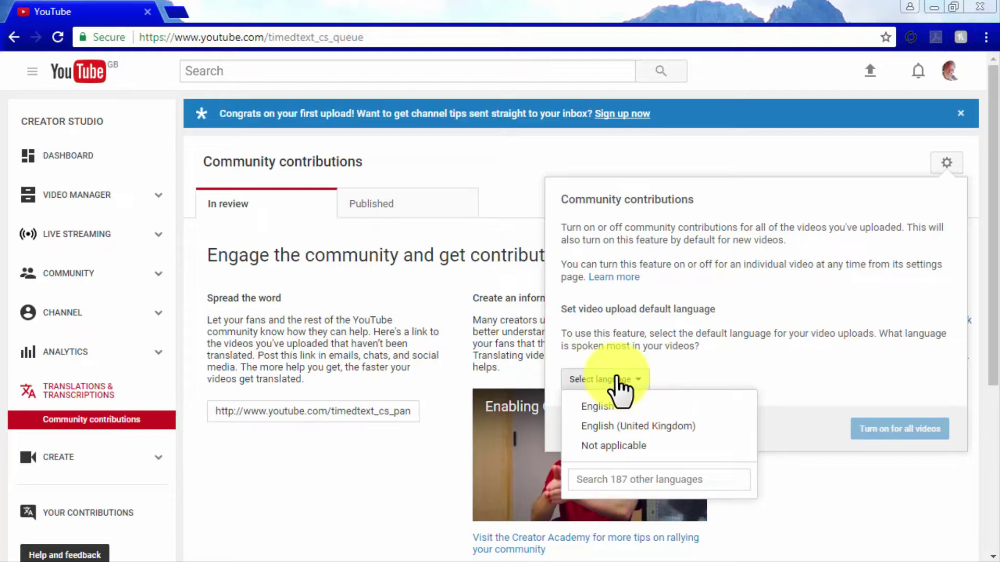
{"action": "left_click", "coordinate": [618, 379]}
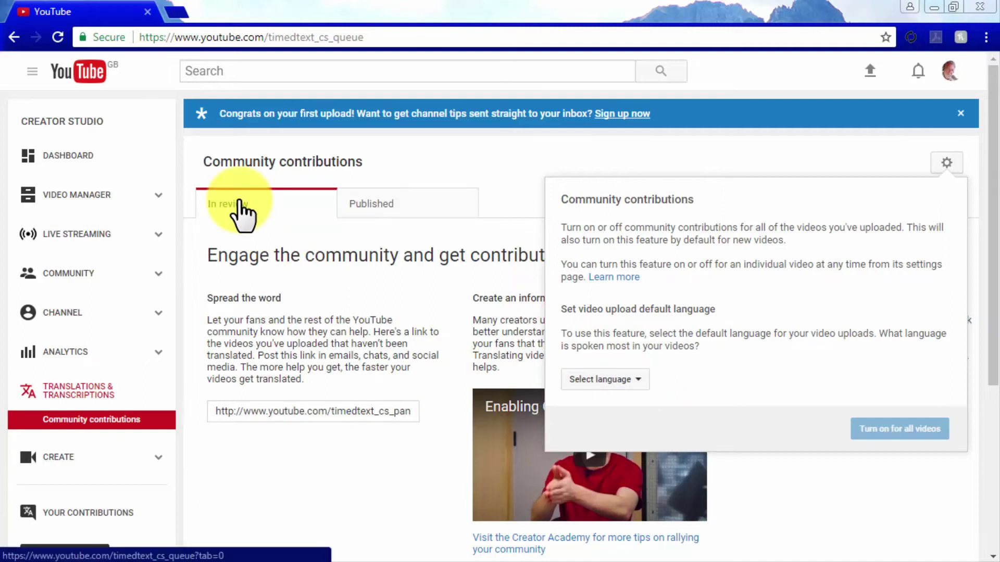
{"action": "left_click", "coordinate": [370, 207]}
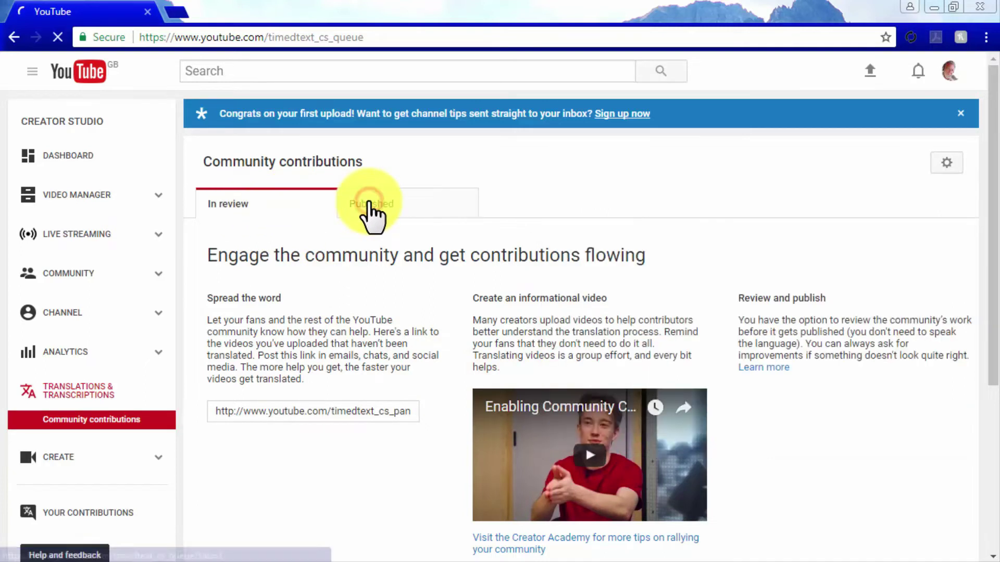
{"action": "left_click", "coordinate": [143, 460]}
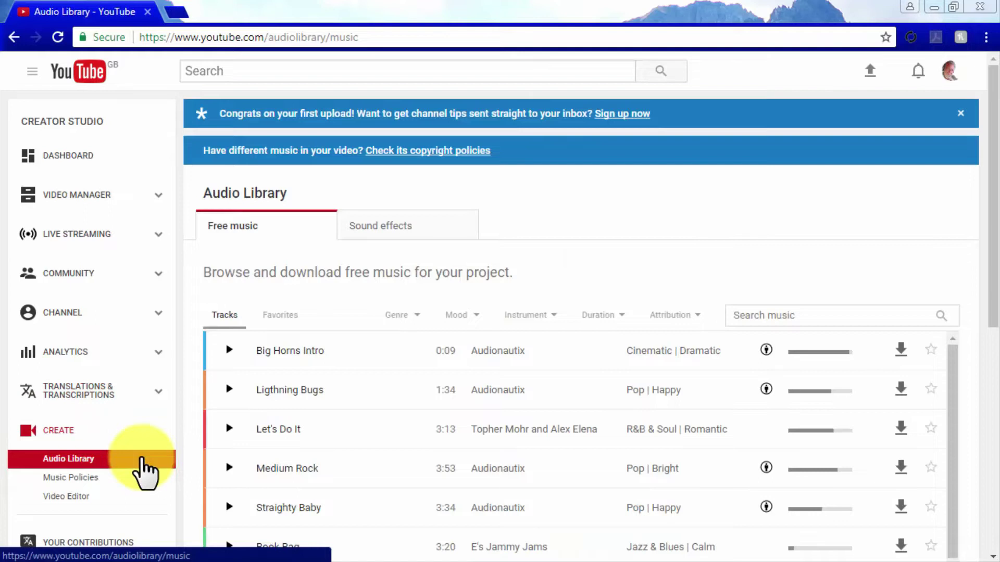
Step: Browse Music Policies and the Video Editor's CC, photo, music, transition and title panels, returning to Video Manager
{"action": "left_click", "coordinate": [129, 478]}
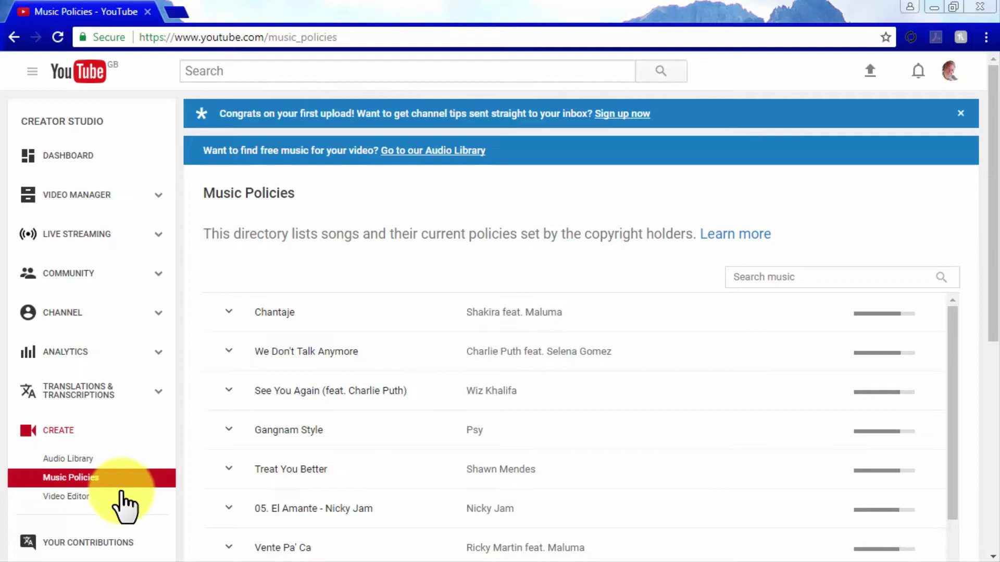
{"action": "left_click", "coordinate": [118, 496]}
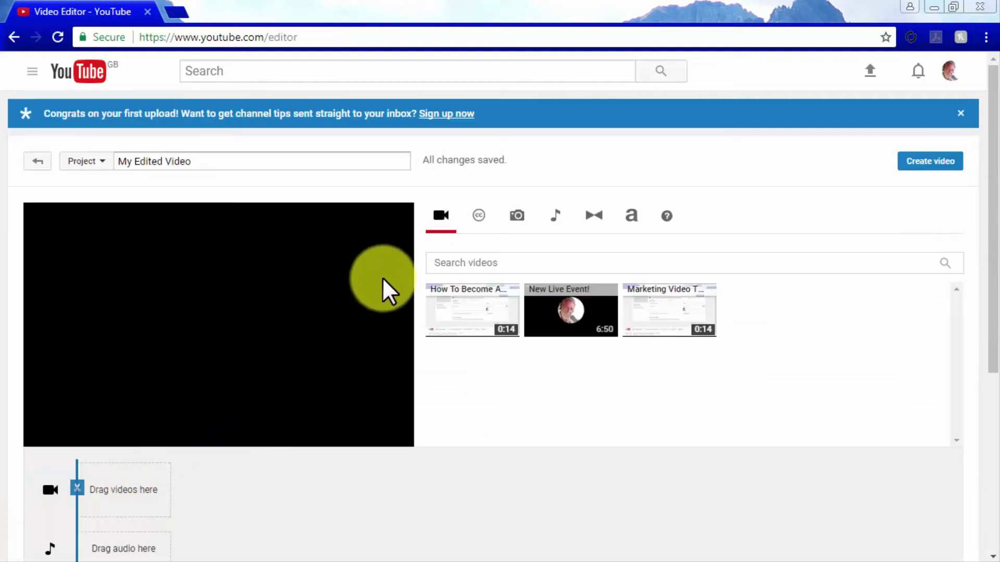
{"action": "left_click", "coordinate": [476, 221]}
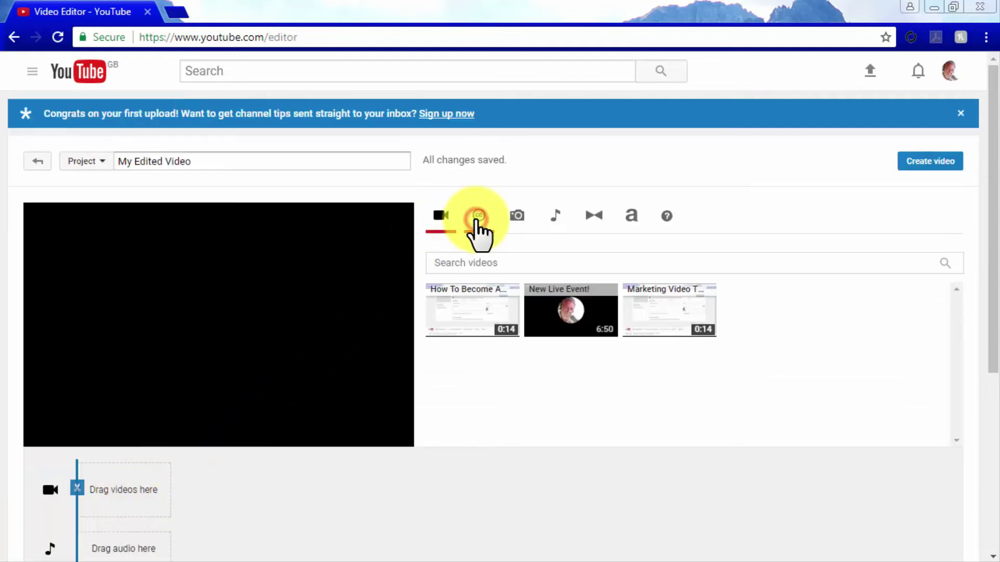
{"action": "left_click", "coordinate": [515, 220]}
{"action": "left_click", "coordinate": [554, 218]}
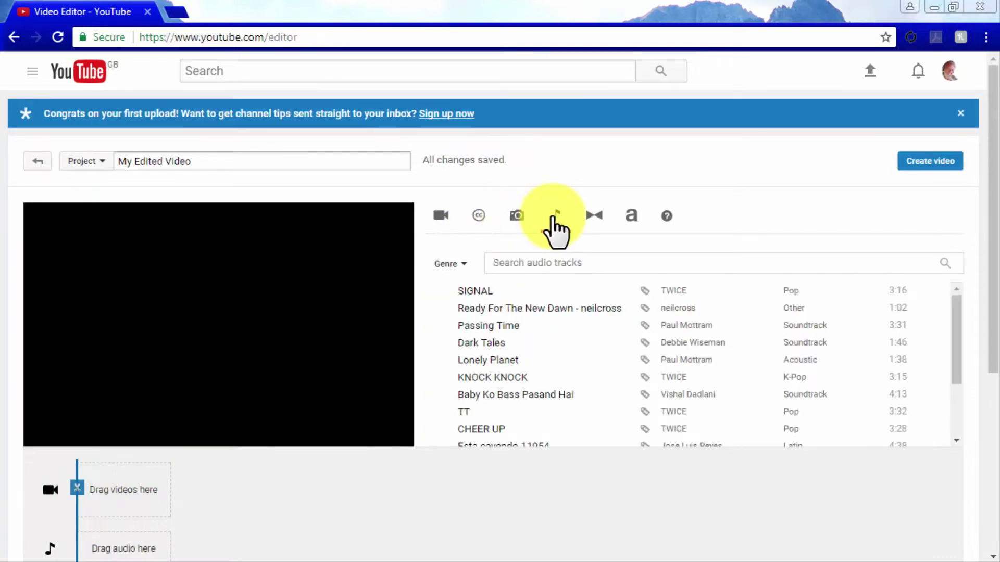
{"action": "left_click", "coordinate": [588, 216]}
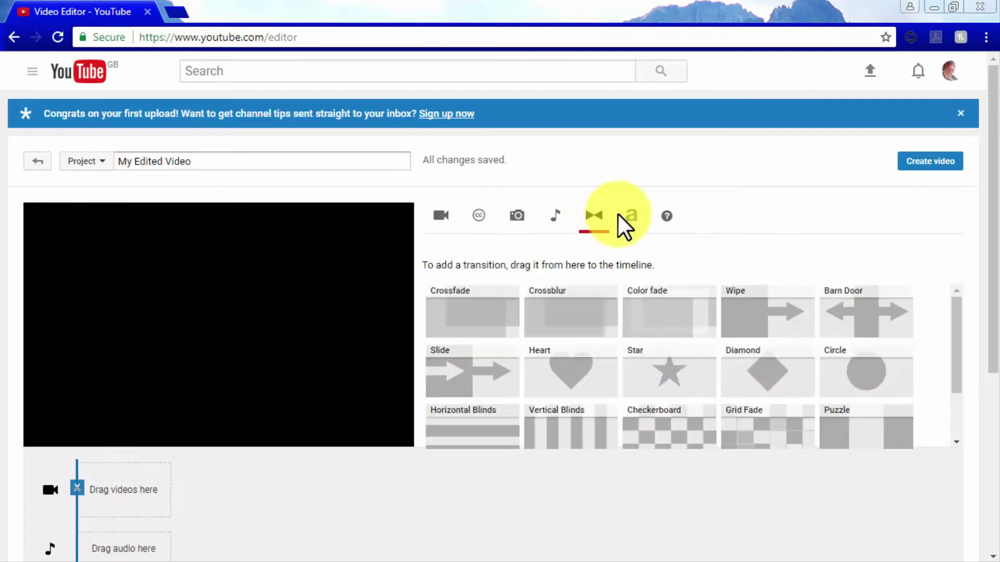
{"action": "left_click", "coordinate": [631, 216]}
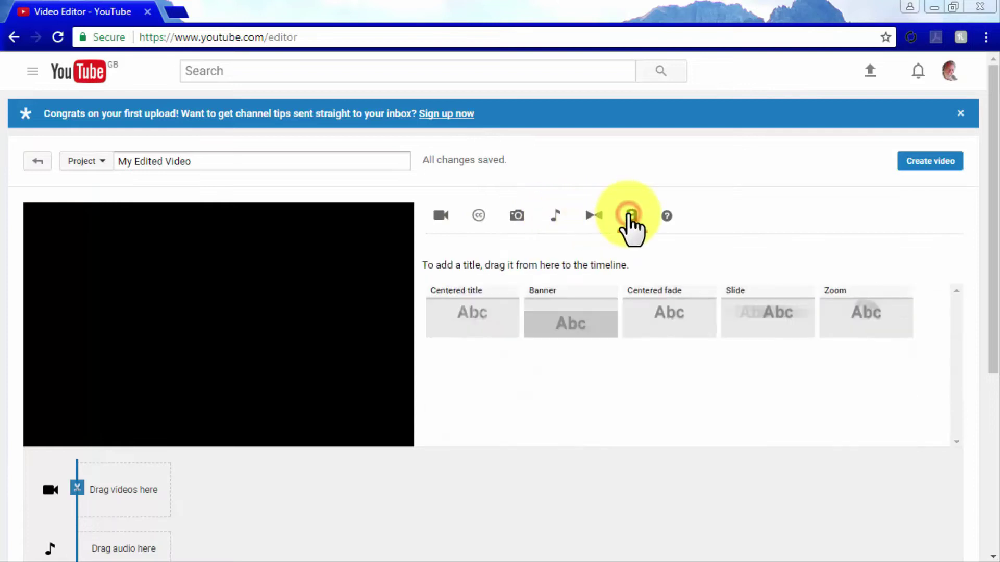
{"action": "left_click", "coordinate": [36, 162]}
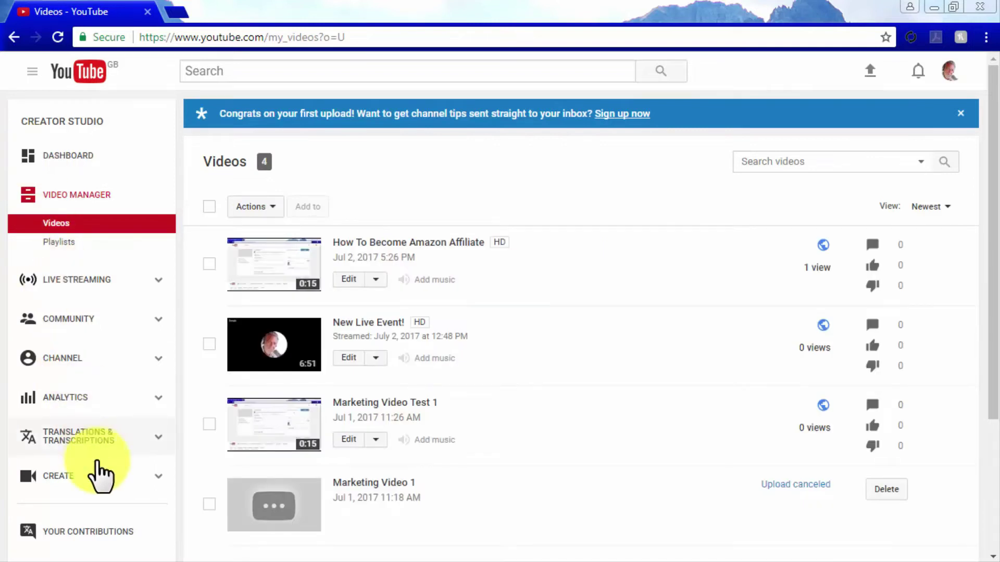
Step: View the empty Submissions, Drafts and Contribute tabs of Your contributions, then the Dashboard
{"action": "left_click", "coordinate": [102, 532]}
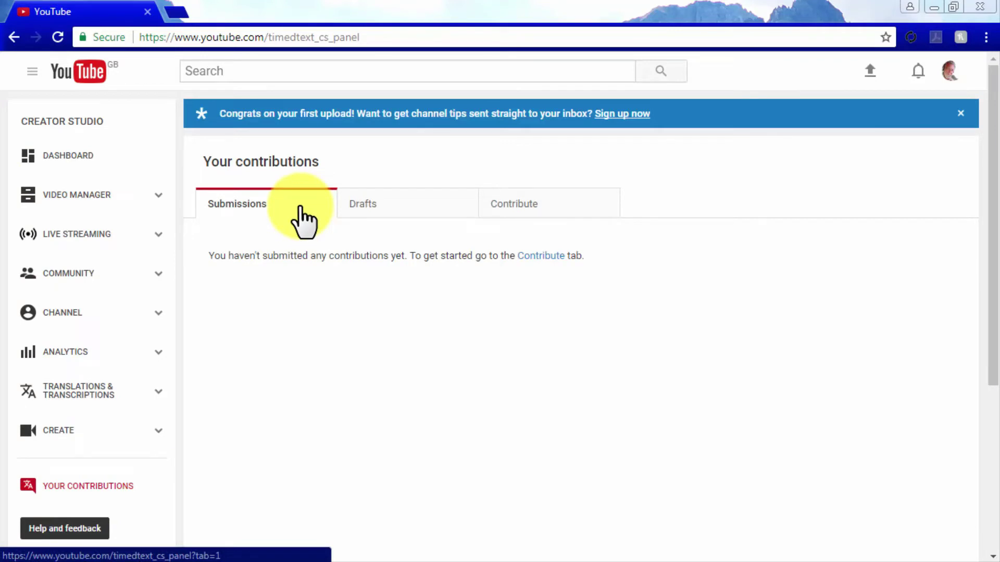
{"action": "left_click", "coordinate": [384, 206]}
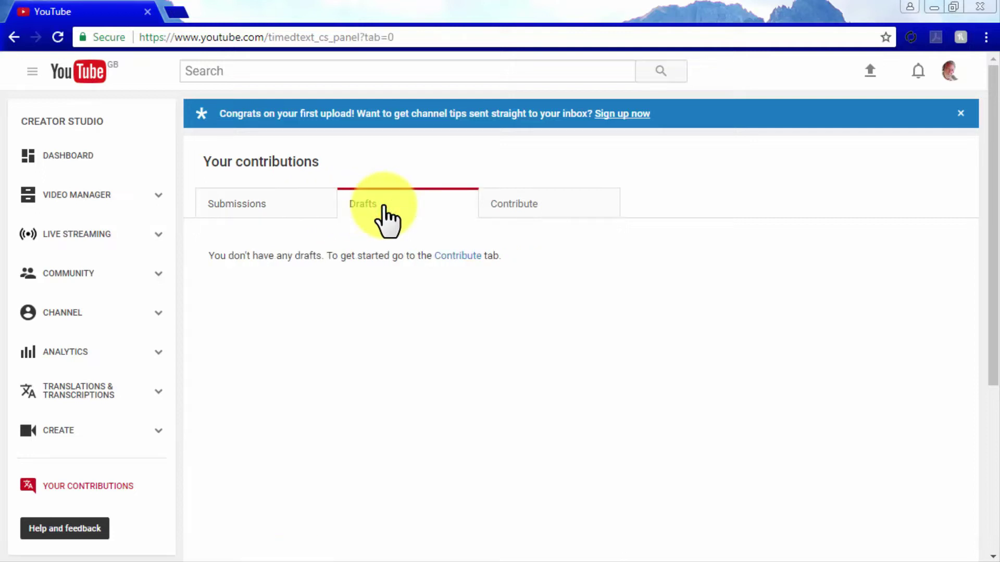
{"action": "left_click", "coordinate": [519, 203]}
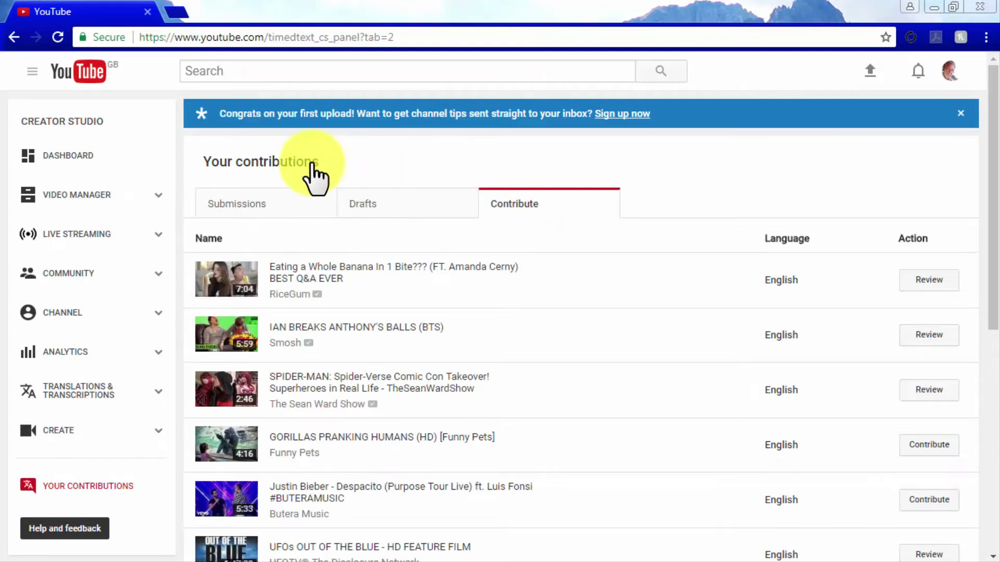
{"action": "left_click", "coordinate": [77, 155]}
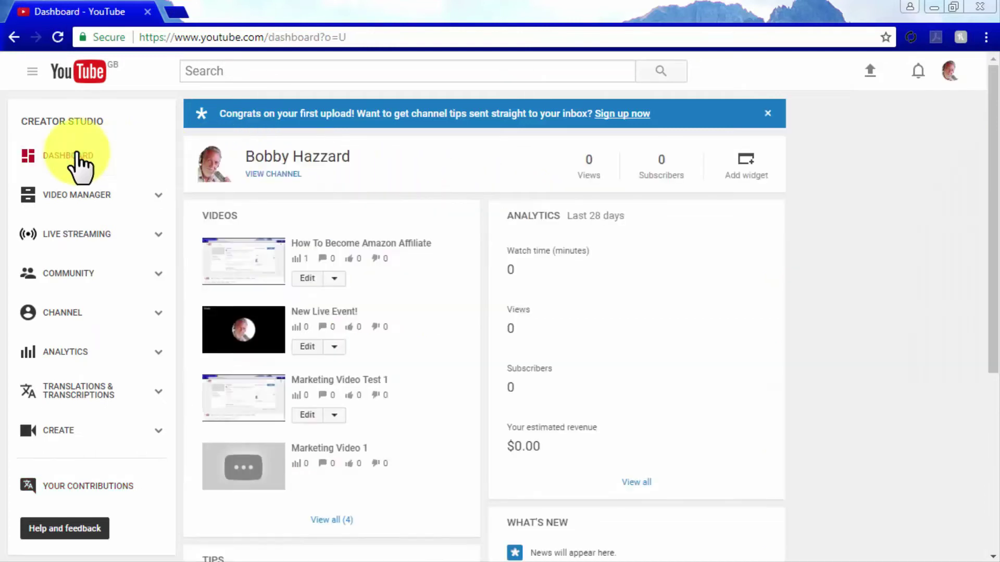
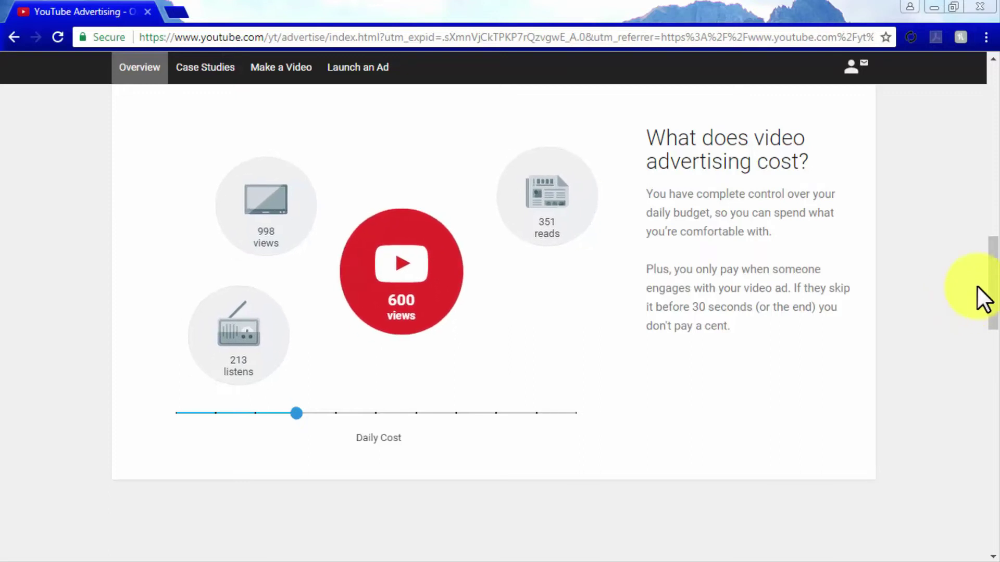
{"action": "left_click_drag", "start_coordinate": [994, 290], "coordinate": [994, 352]}
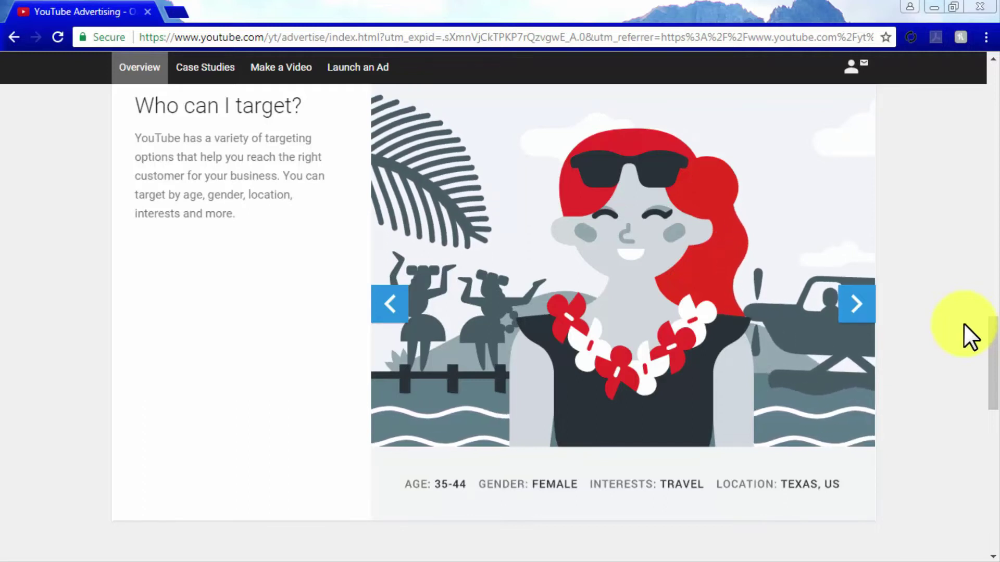
{"action": "left_click_drag", "start_coordinate": [991, 347], "coordinate": [995, 449]}
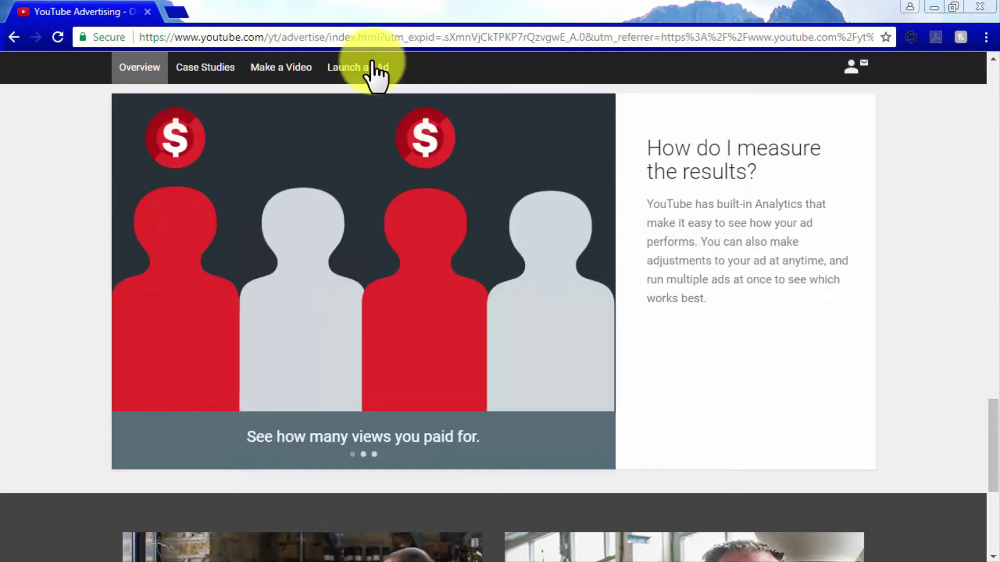
Step: Start the AdWords for video sign-up from 'Launch an Ad' and skip campaign setup for now
{"action": "left_click", "coordinate": [371, 62]}
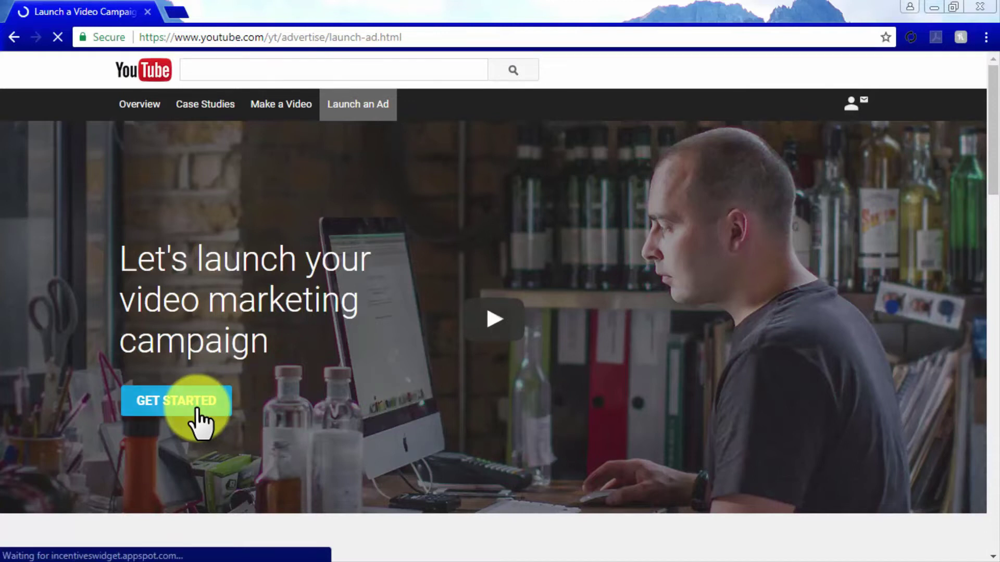
{"action": "scroll", "coordinate": [198, 409], "scroll_direction": "down", "scroll_amount": 5}
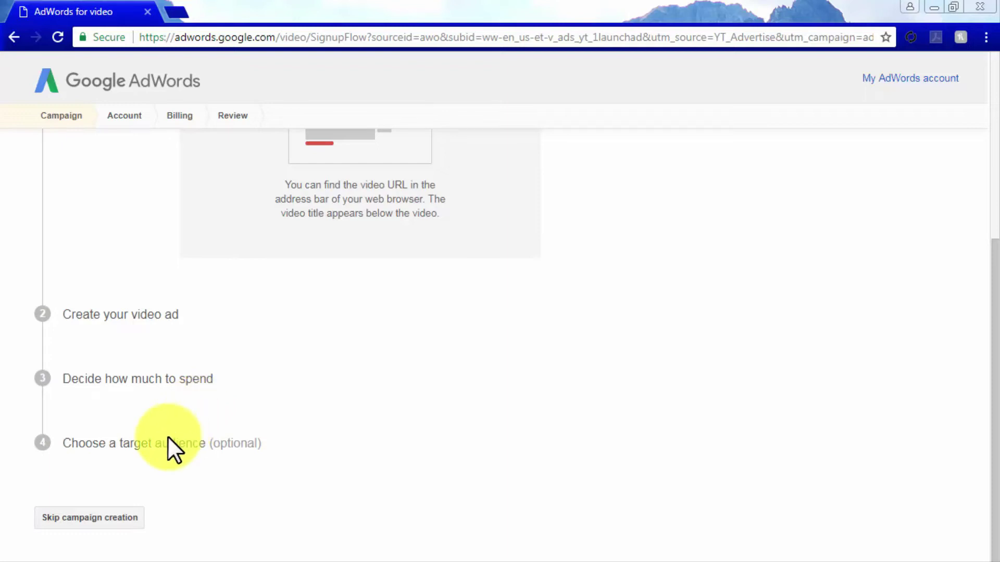
{"action": "left_click", "coordinate": [99, 520]}
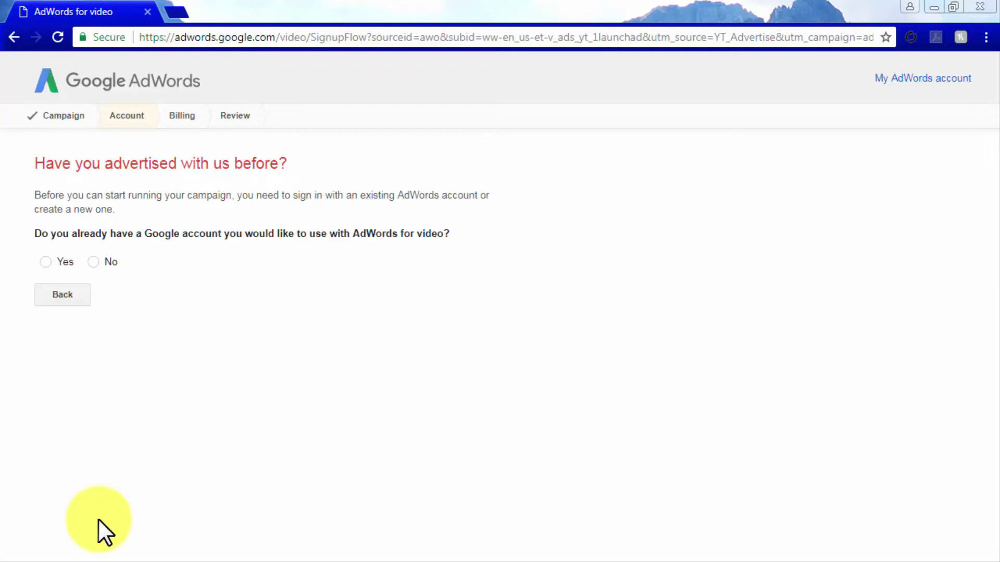
Step: Sign in with the existing Google account and keep United States as the country
{"action": "left_click", "coordinate": [46, 262]}
{"action": "left_click", "coordinate": [133, 293]}
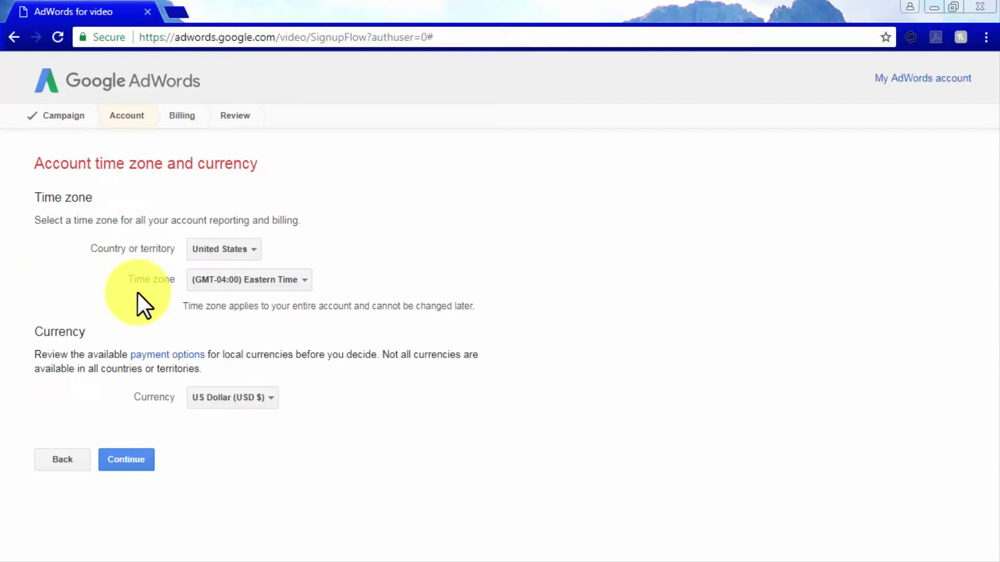
{"action": "left_click", "coordinate": [249, 248]}
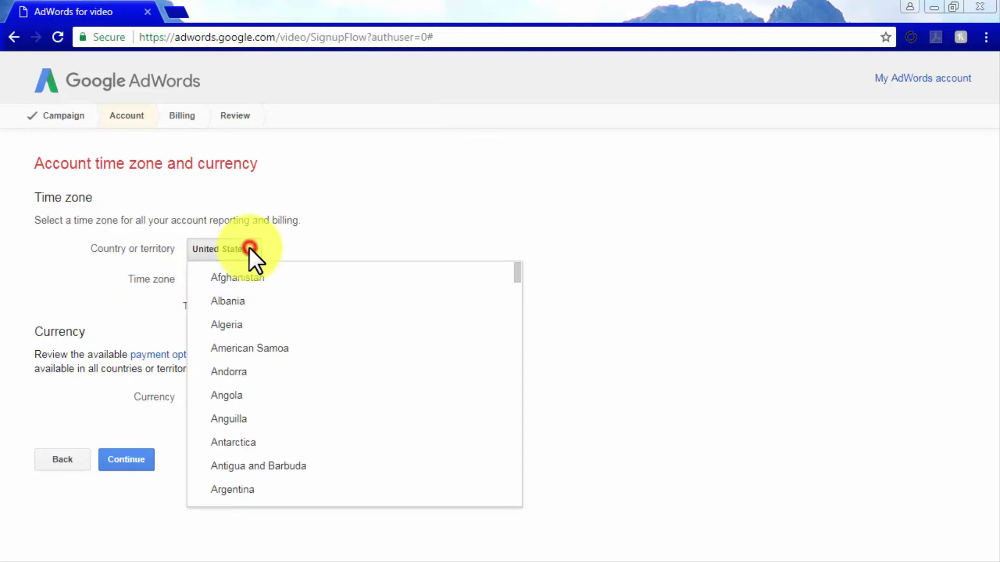
{"action": "left_click", "coordinate": [249, 248]}
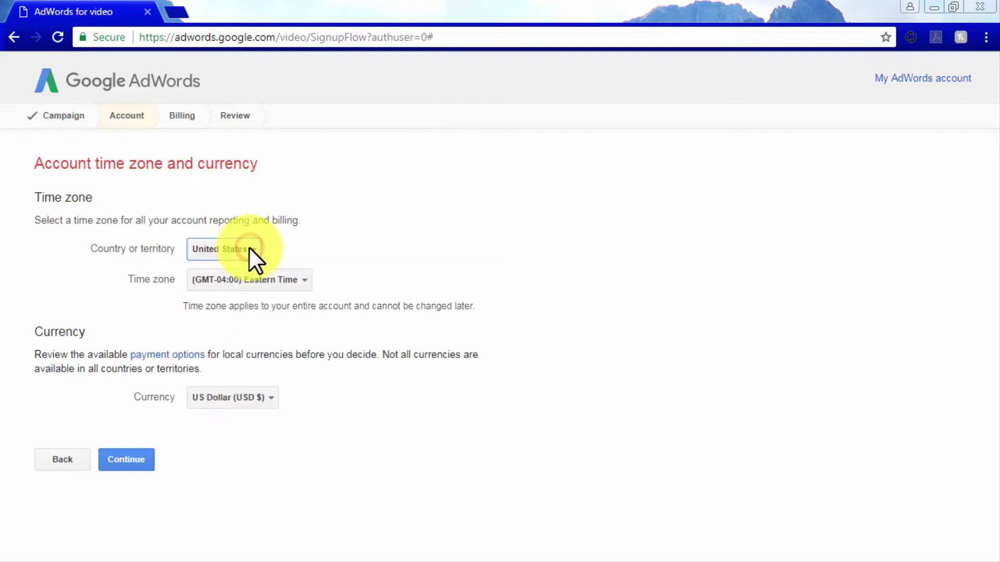
Step: Set the time zone to (GMT-07:00) Pacific Time, keep US Dollar, and continue to billing
{"action": "left_click", "coordinate": [293, 281]}
{"action": "left_click", "coordinate": [350, 402]}
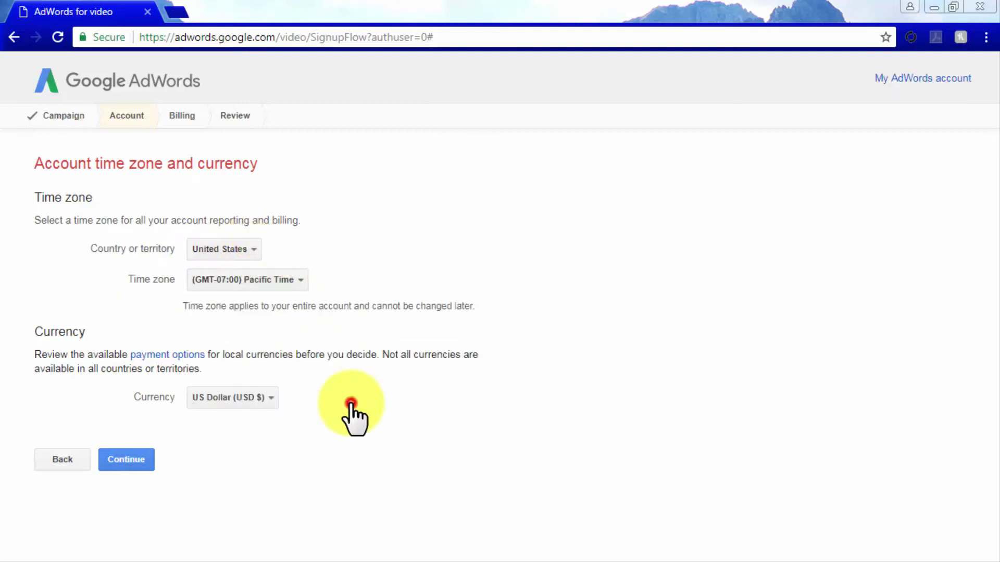
{"action": "left_click", "coordinate": [266, 398]}
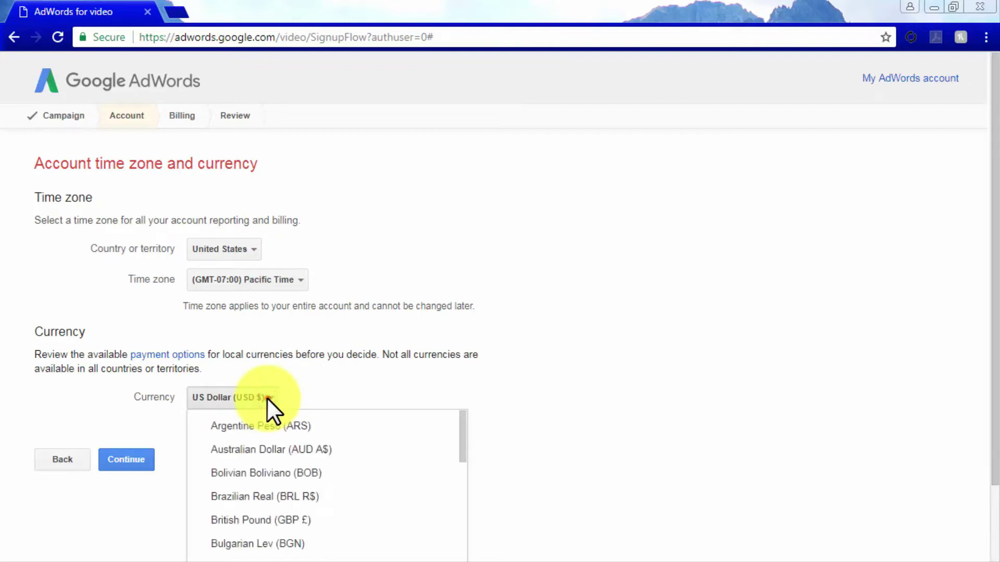
{"action": "left_click", "coordinate": [267, 397]}
{"action": "left_click", "coordinate": [126, 461]}
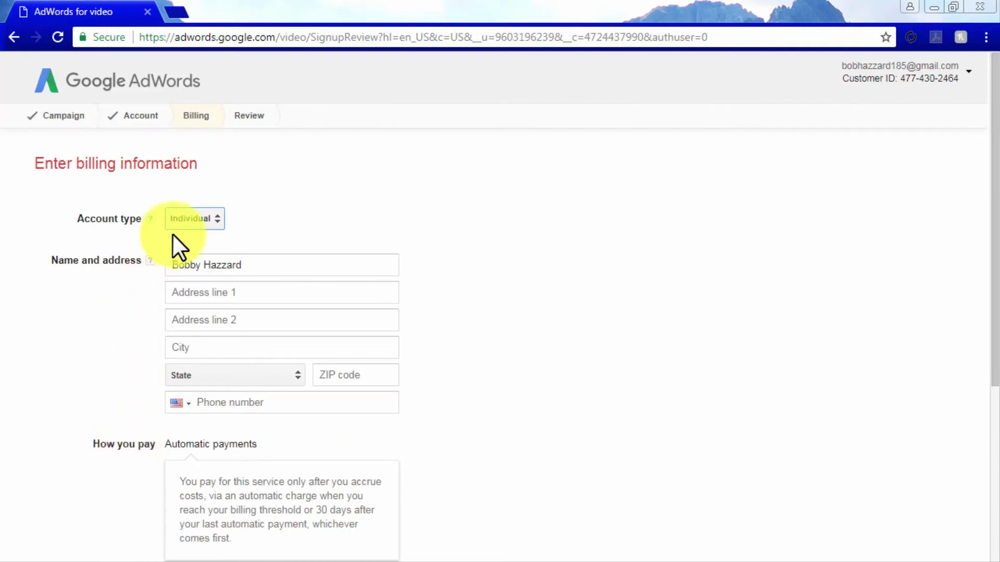
Step: Make the billing account a Business account and fill in the business details
{"action": "left_click", "coordinate": [206, 220]}
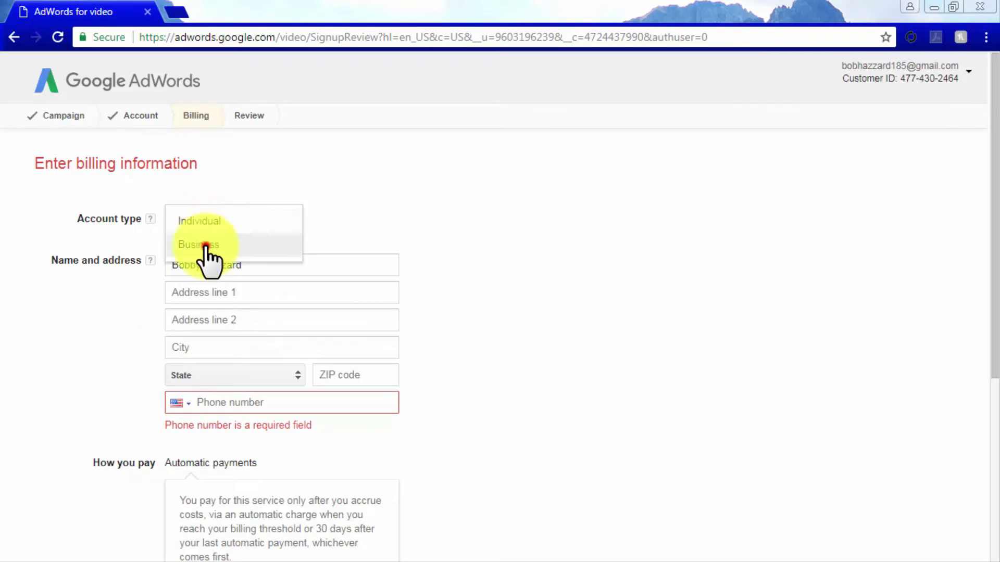
{"action": "left_click", "coordinate": [204, 243]}
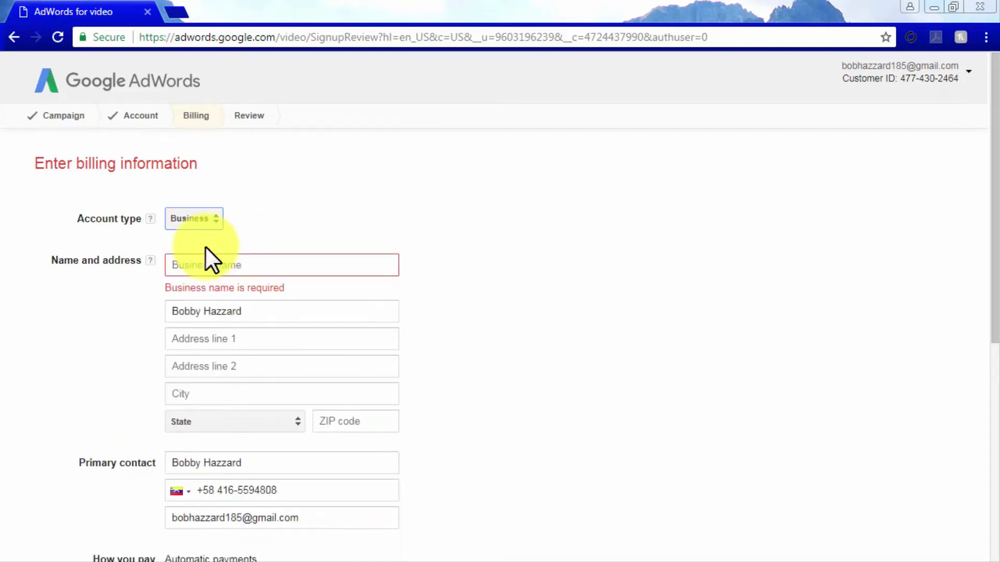
{"action": "left_click", "coordinate": [203, 262]}
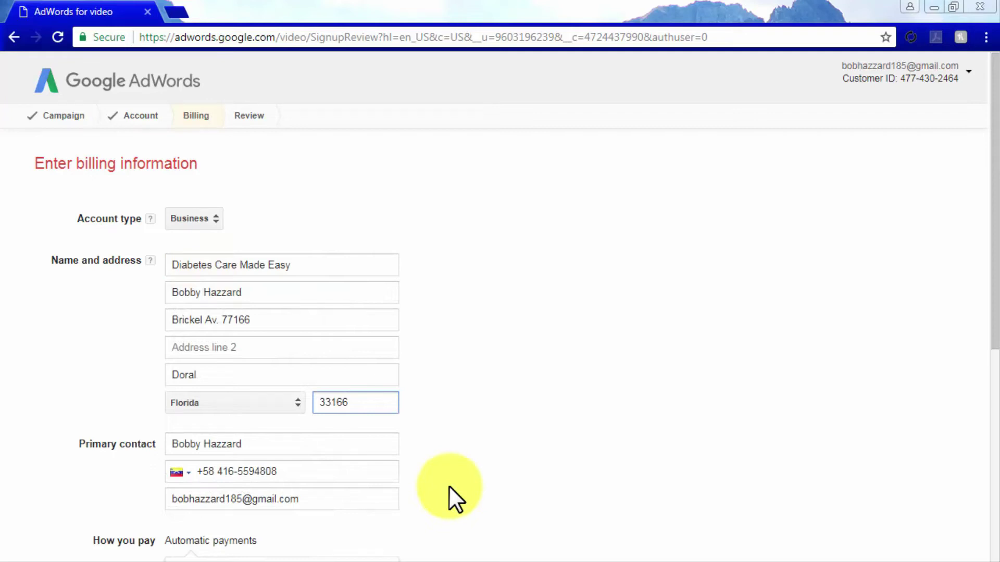
{"action": "scroll", "coordinate": [449, 486], "scroll_direction": "down", "scroll_amount": 3}
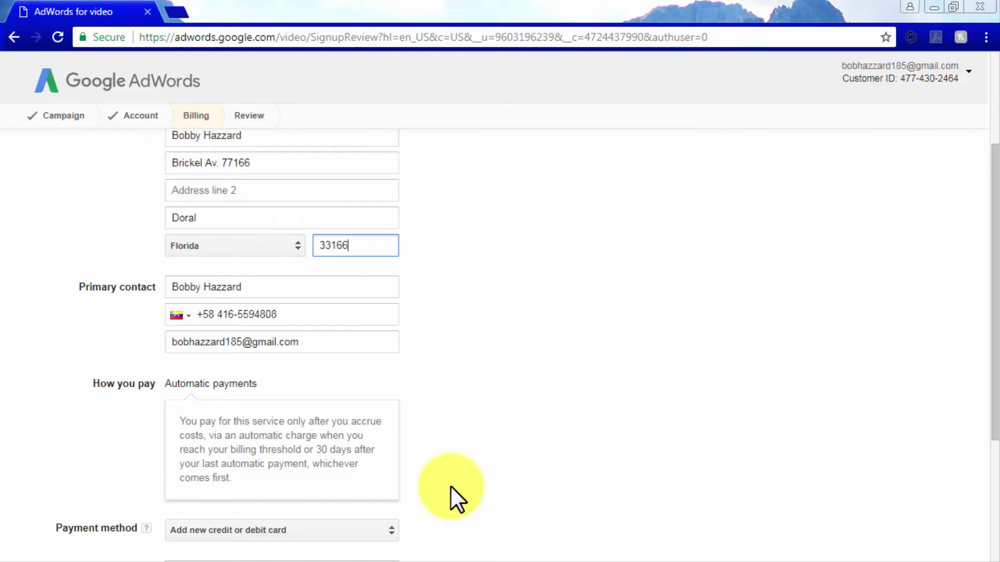
{"action": "scroll", "coordinate": [451, 488], "scroll_direction": "down", "scroll_amount": 4}
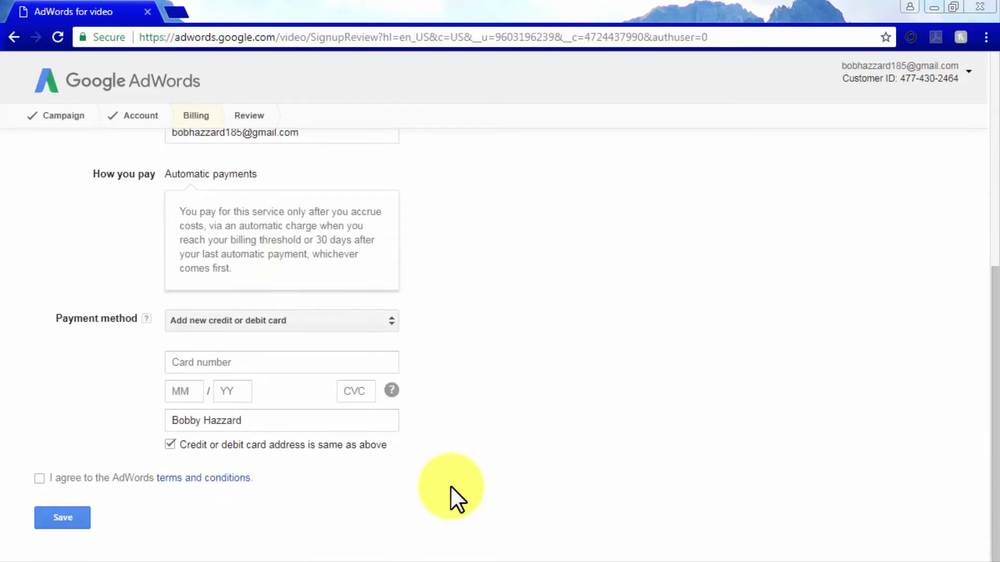
Step: Choose 'Add new credit or debit card' as payment method and accept the AdWords terms
{"action": "left_click", "coordinate": [383, 321]}
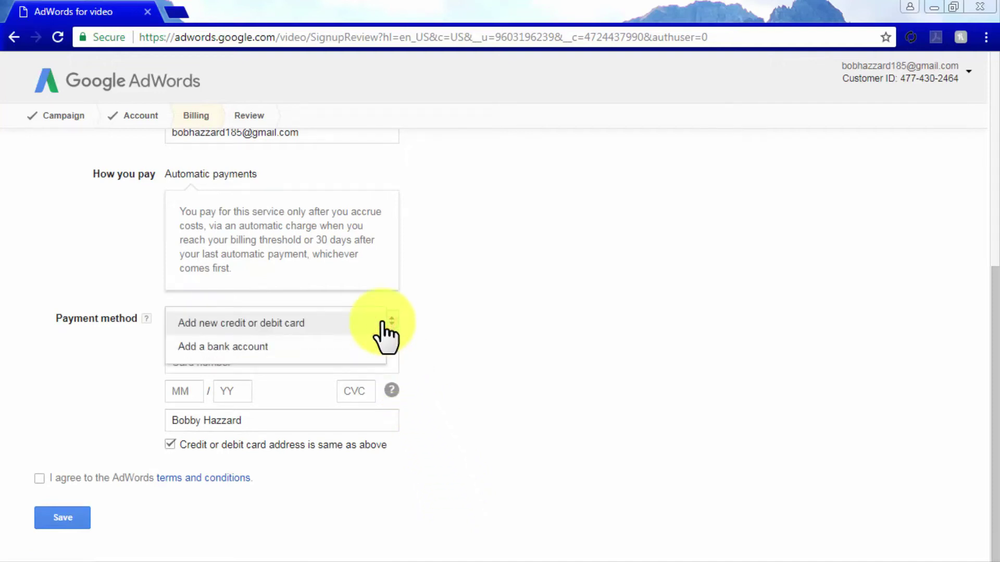
{"action": "left_click", "coordinate": [384, 322]}
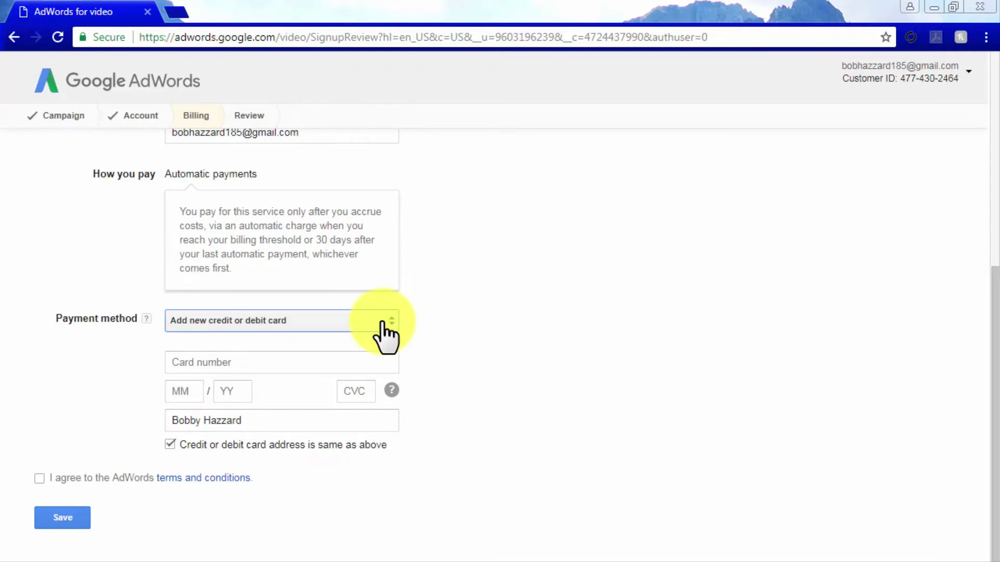
{"action": "left_click", "coordinate": [357, 360]}
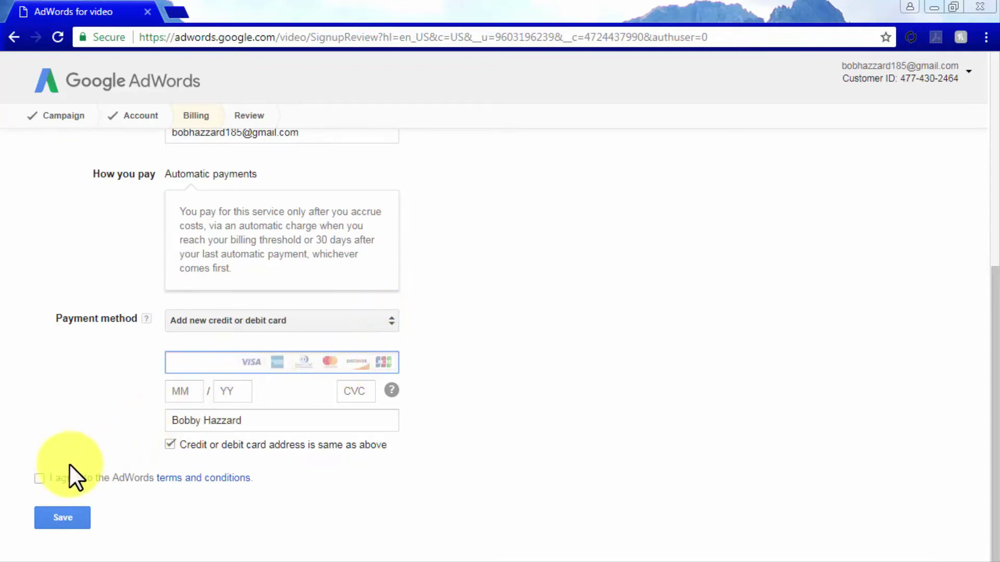
{"action": "left_click", "coordinate": [40, 477]}
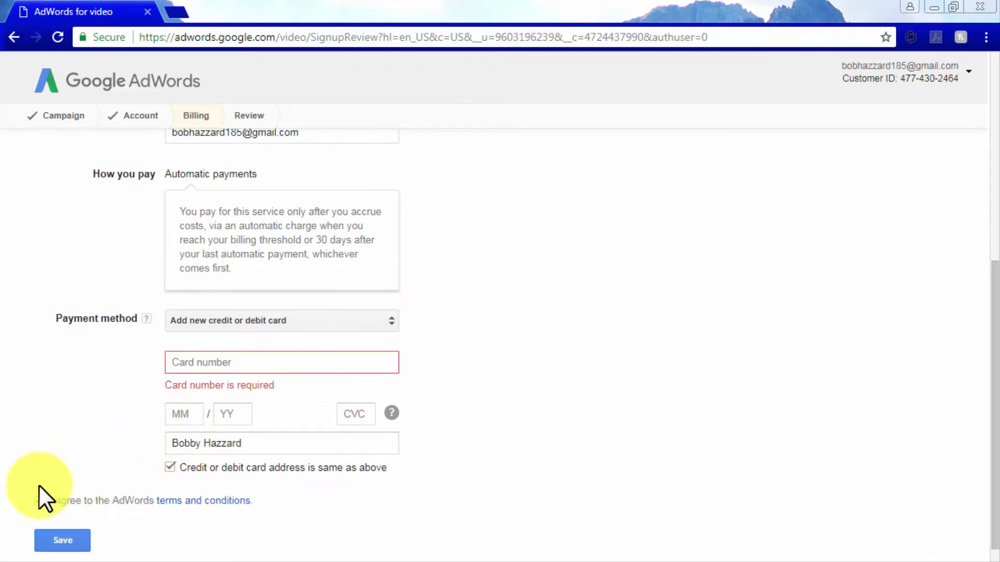
{"action": "left_click", "coordinate": [39, 501]}
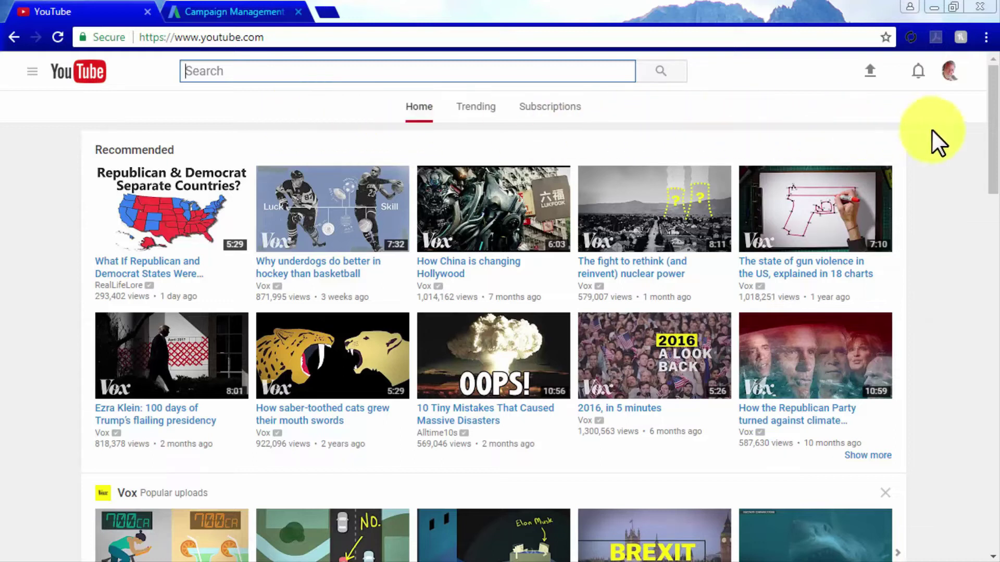
Step: Go to Creator Studio's Channel > Advanced settings and choose 'Link an AdWords account'
{"action": "left_click", "coordinate": [948, 71]}
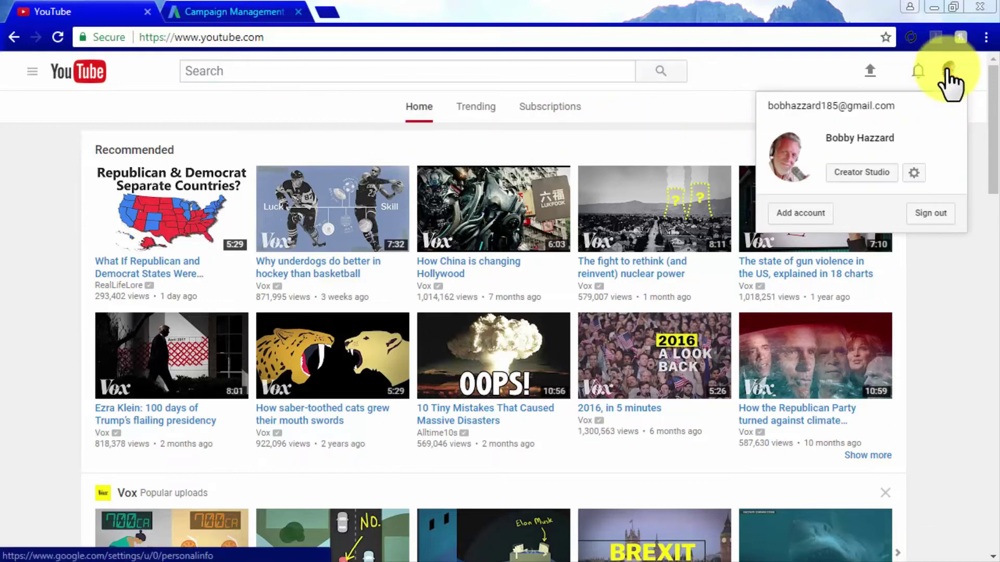
{"action": "left_click", "coordinate": [846, 173]}
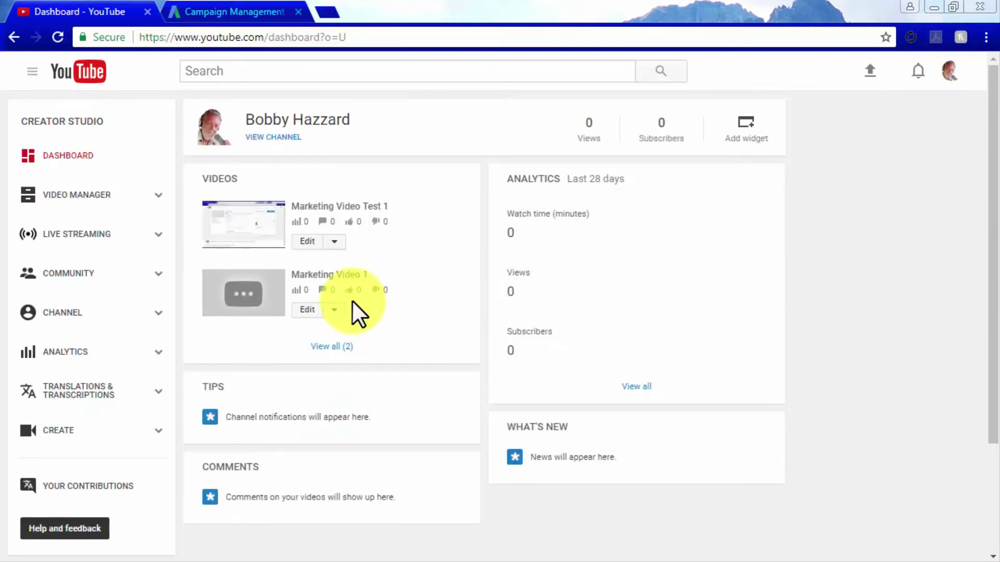
{"action": "left_click", "coordinate": [157, 312]}
{"action": "left_click", "coordinate": [58, 417]}
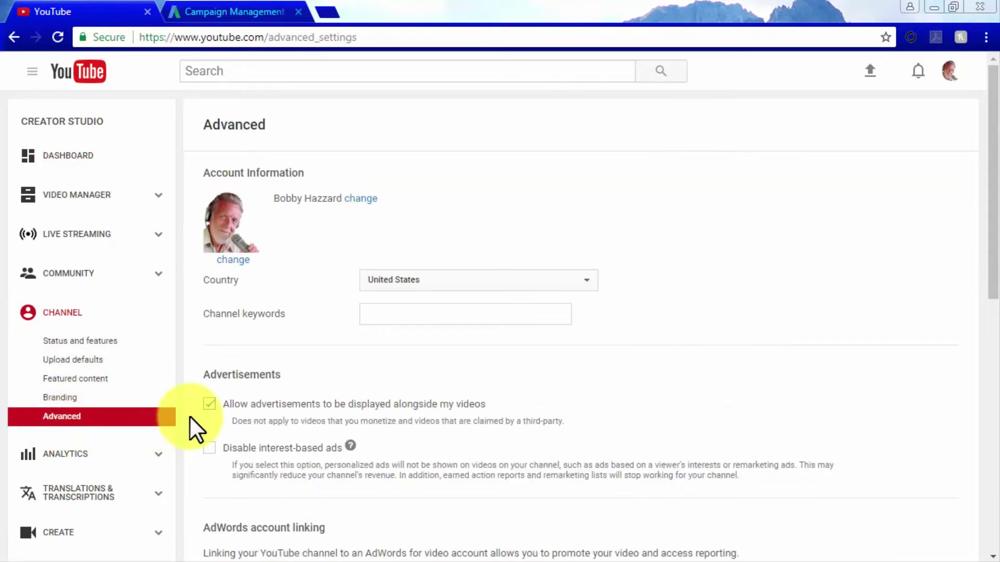
{"action": "scroll", "coordinate": [192, 424], "scroll_direction": "down", "scroll_amount": 4}
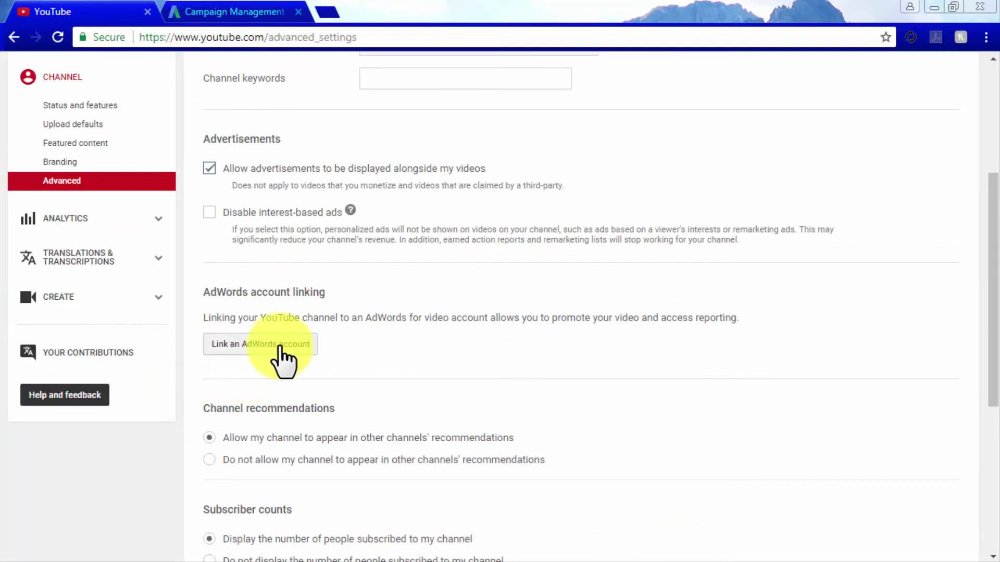
{"action": "left_click", "coordinate": [280, 345]}
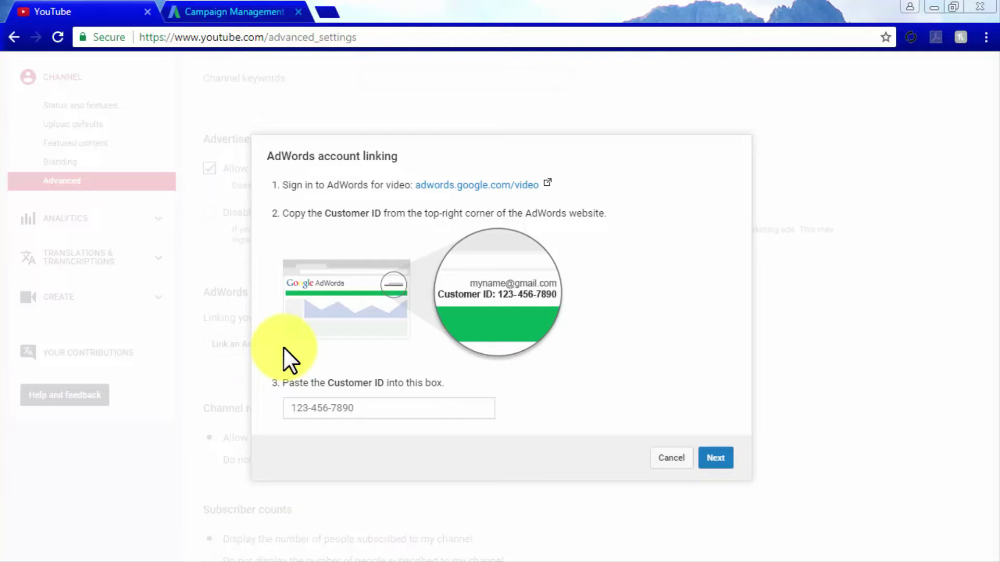
Step: Copy the Customer ID from the AdWords tab into the YouTube linking dialog and proceed
{"action": "left_click", "coordinate": [241, 11]}
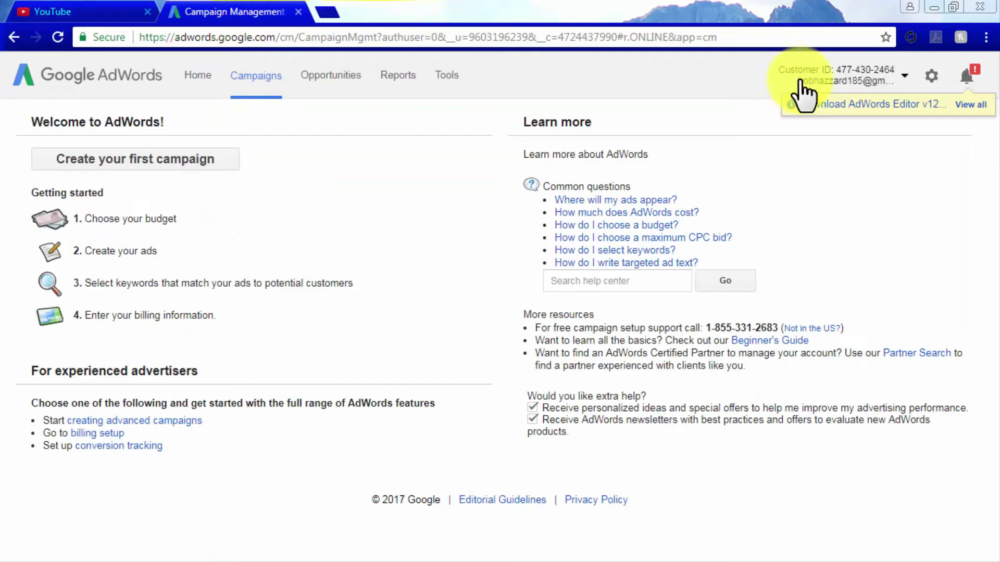
{"action": "left_click_drag", "start_coordinate": [896, 69], "coordinate": [848, 70]}
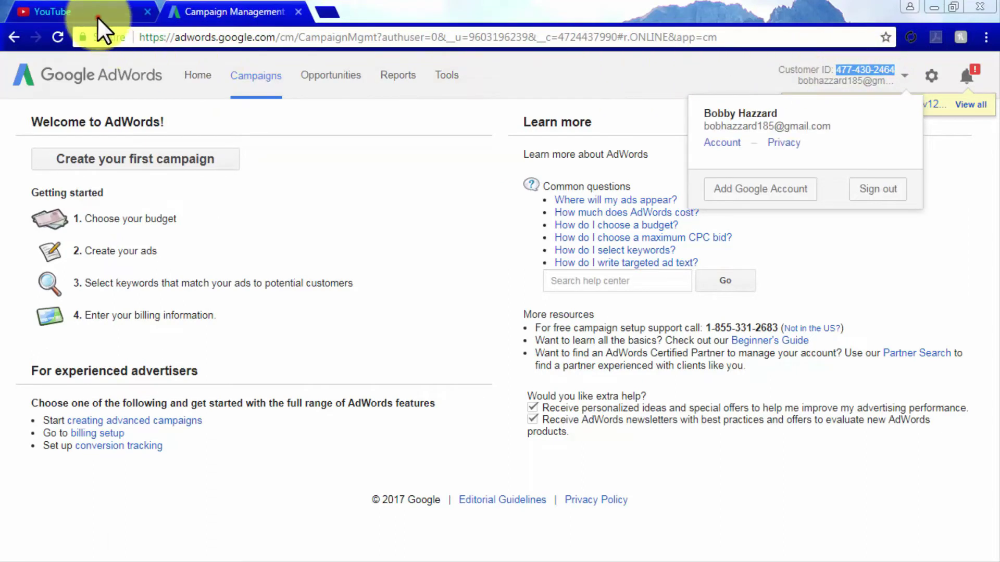
{"action": "left_click", "coordinate": [96, 17]}
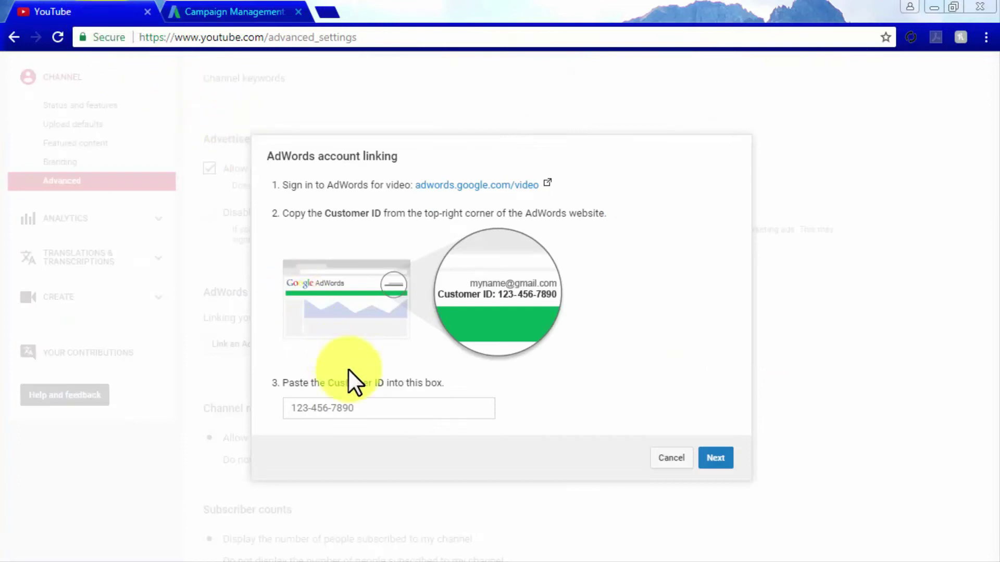
{"action": "left_click", "coordinate": [374, 411]}
{"action": "key", "text": "ctrl+v"}
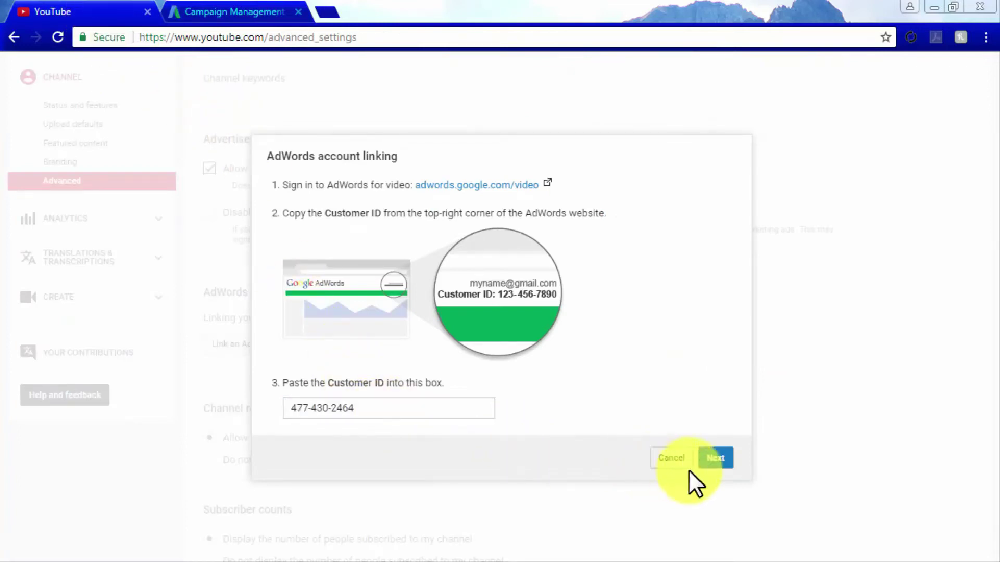
{"action": "left_click", "coordinate": [708, 466]}
Step: Name the linked account 'Bob's video ads' and finish linking
{"action": "left_click", "coordinate": [424, 222]}
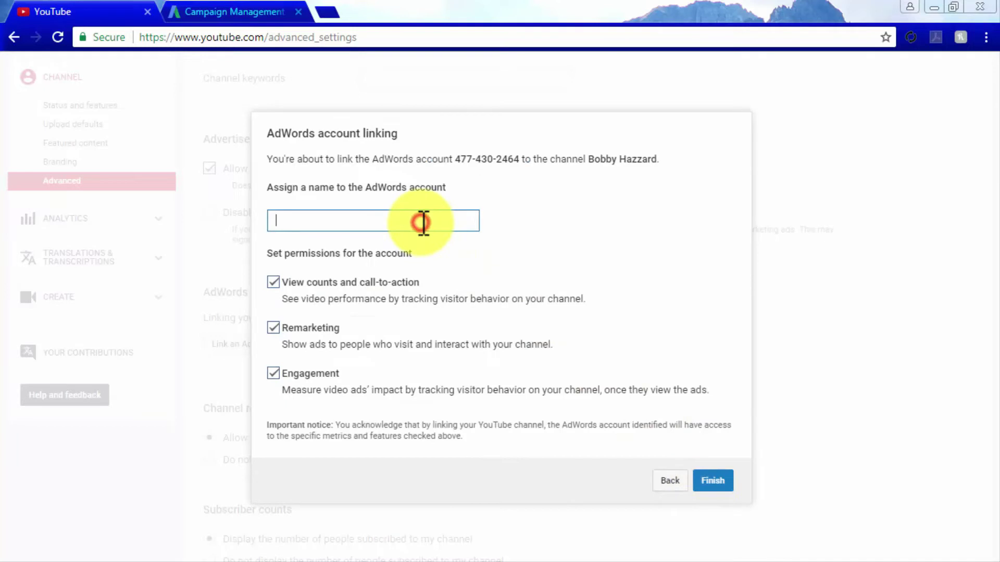
{"action": "type", "text": "Bob's video ads"}
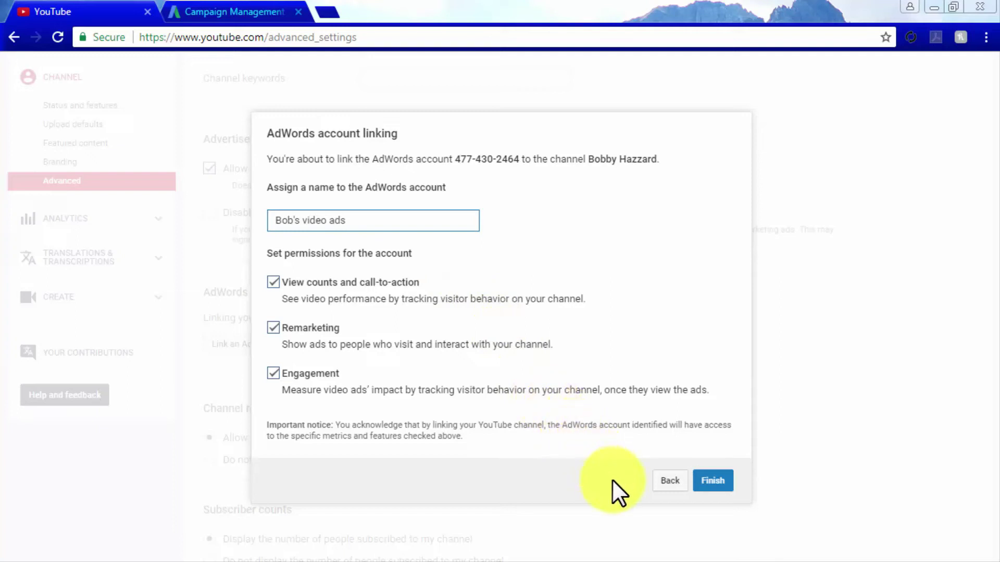
{"action": "left_click", "coordinate": [703, 478]}
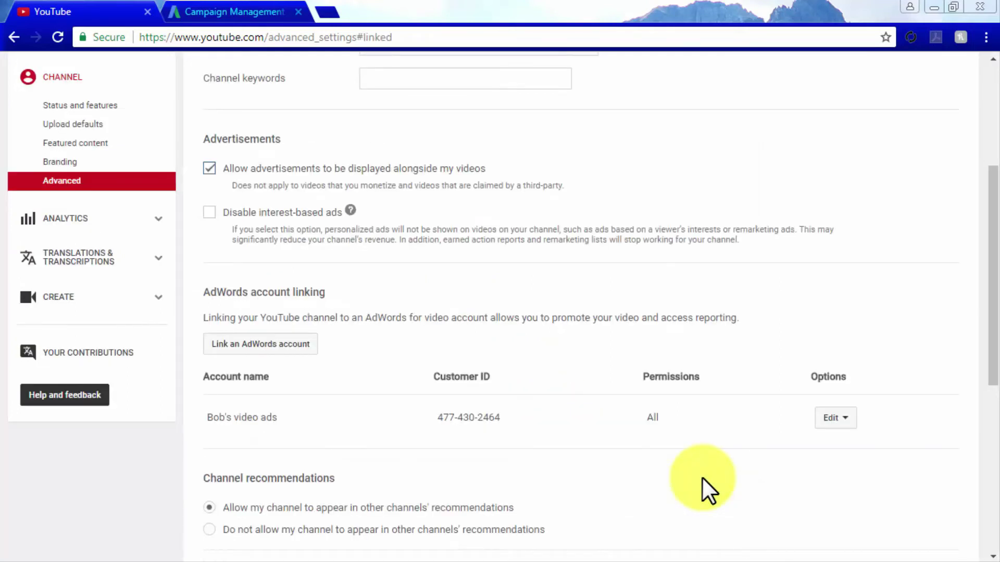
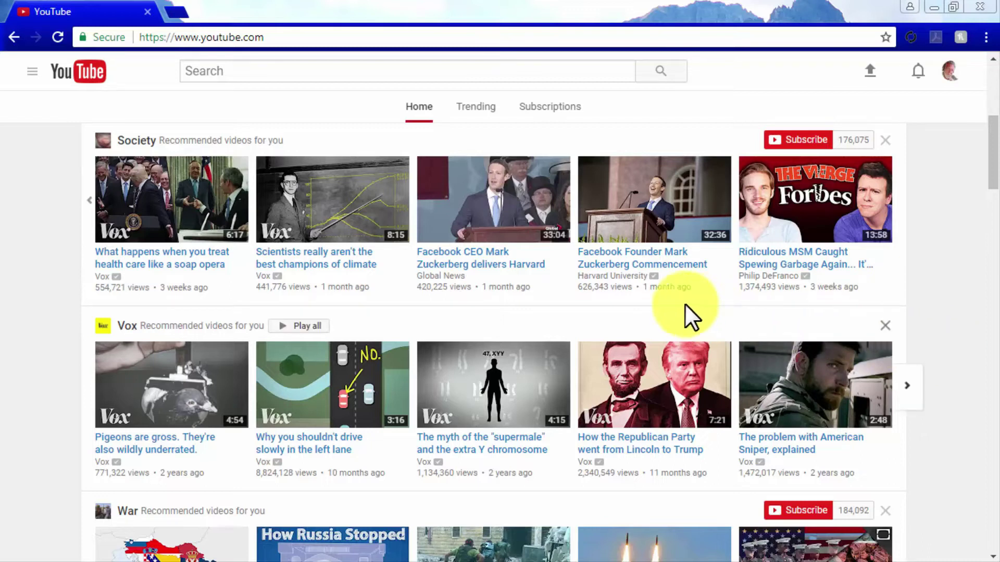
Step: Open the Facebook CEO commencement speech video, then go to YouTube's Advertise page from the footer
{"action": "left_click", "coordinate": [521, 268]}
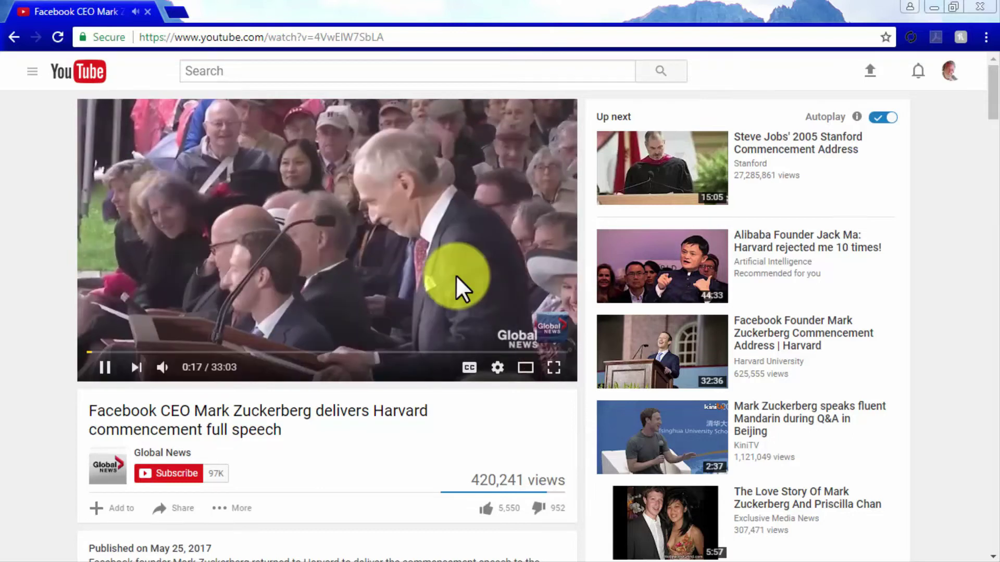
{"action": "scroll", "coordinate": [520, 265], "scroll_direction": "down", "scroll_amount": 10}
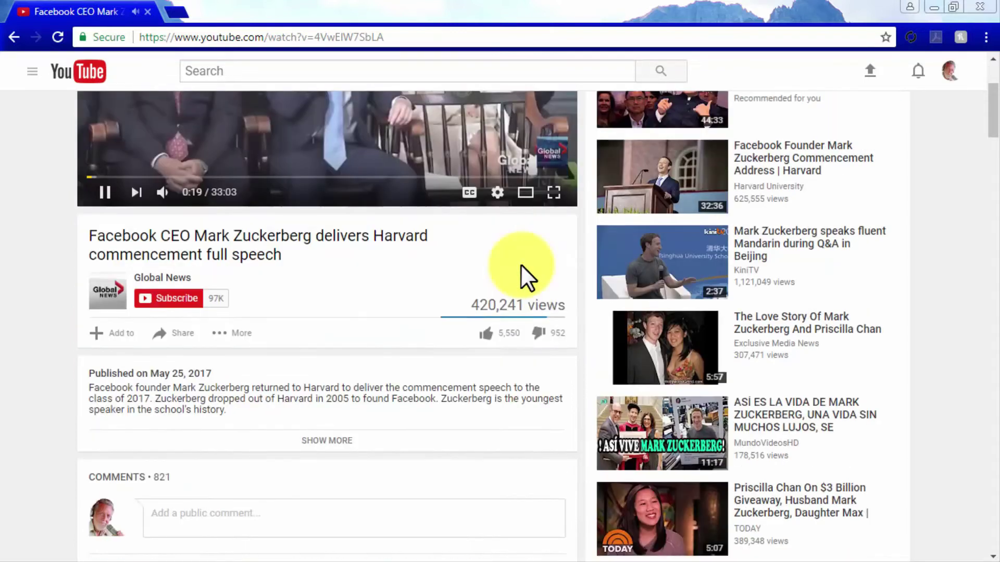
{"action": "scroll", "coordinate": [521, 265], "scroll_direction": "down", "scroll_amount": 15}
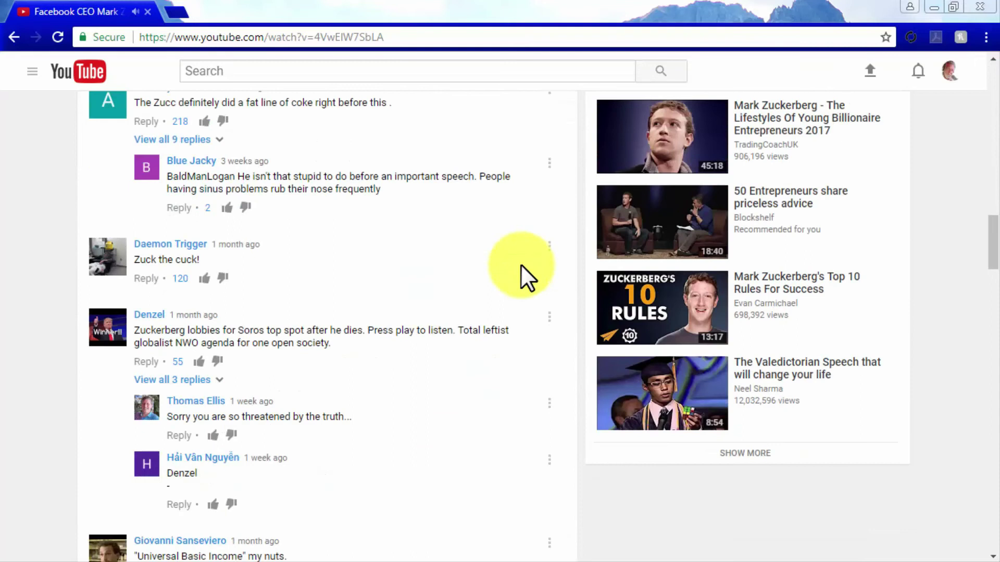
{"action": "scroll", "coordinate": [521, 264], "scroll_direction": "down", "scroll_amount": 15}
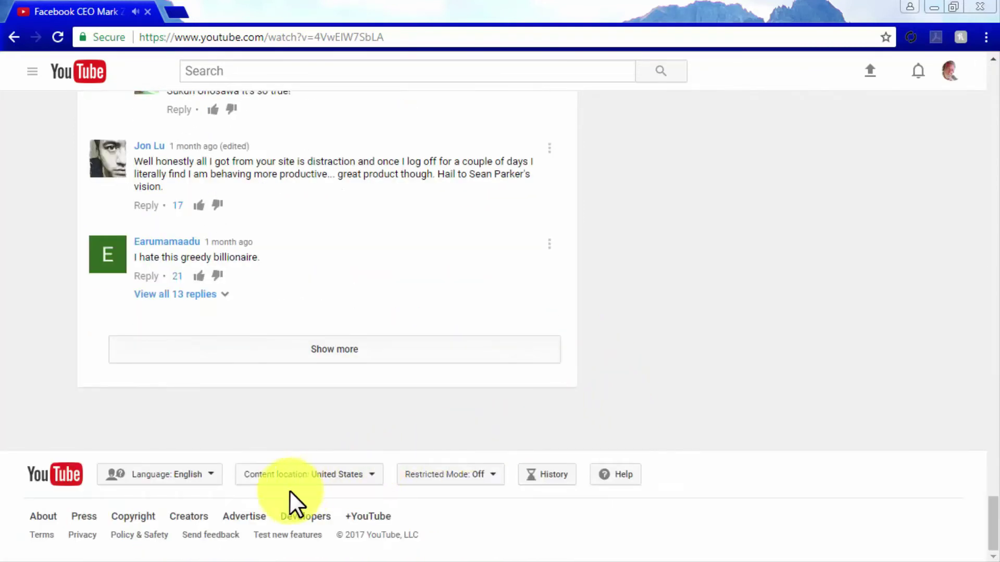
{"action": "left_click", "coordinate": [242, 517]}
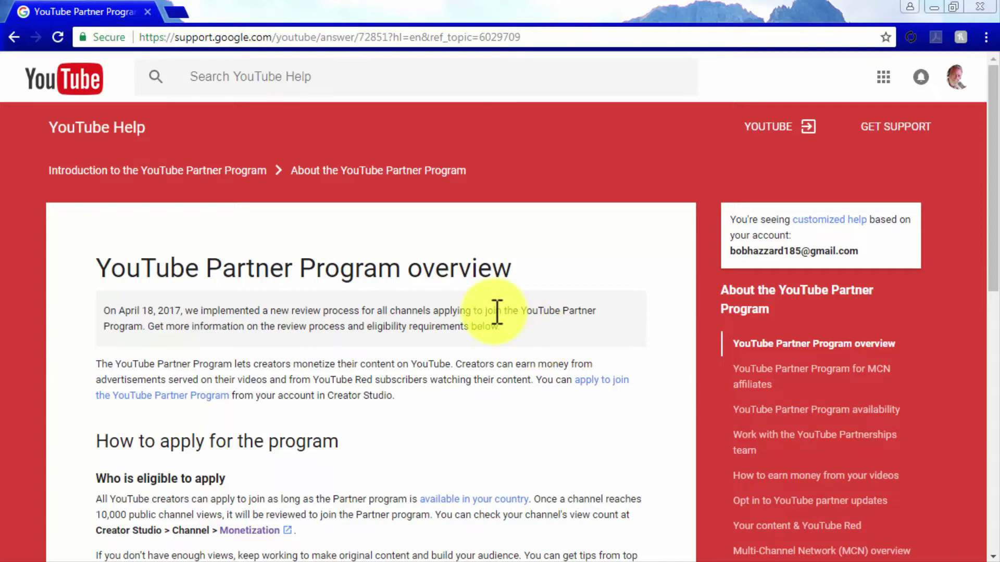
Step: Browse YouTube Help's Partner Program introduction to the availability country list
{"action": "left_click", "coordinate": [110, 133]}
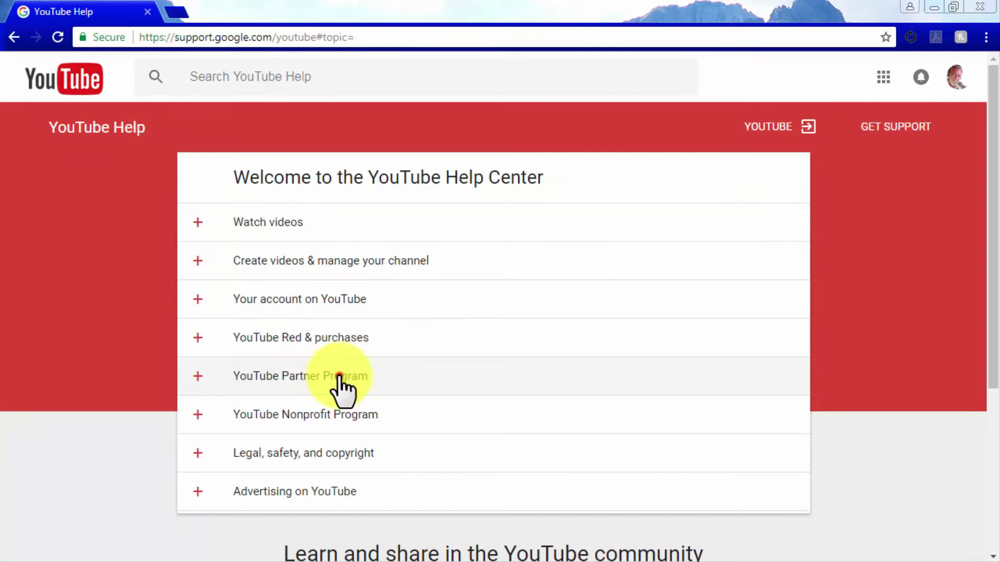
{"action": "left_click", "coordinate": [341, 374]}
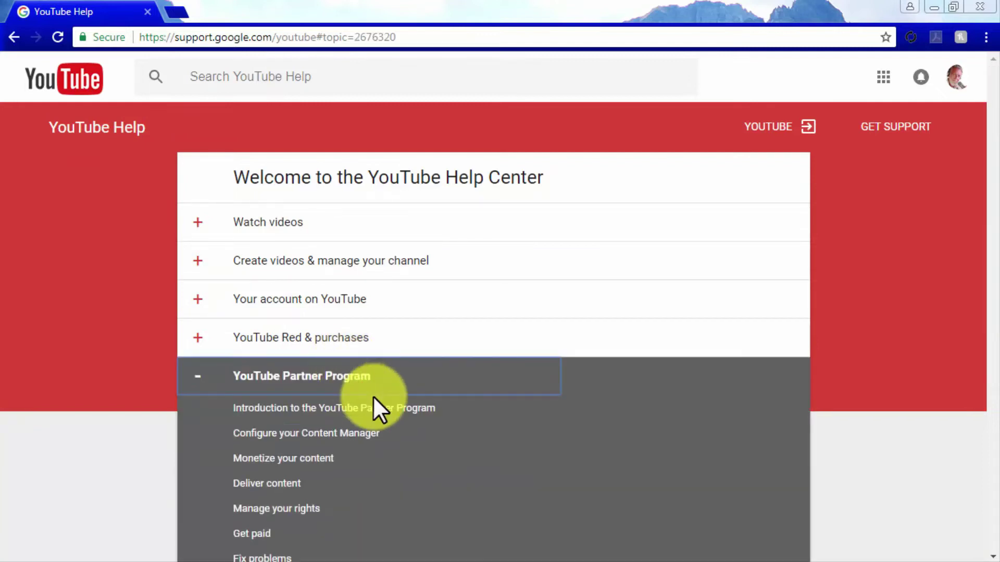
{"action": "left_click", "coordinate": [380, 407]}
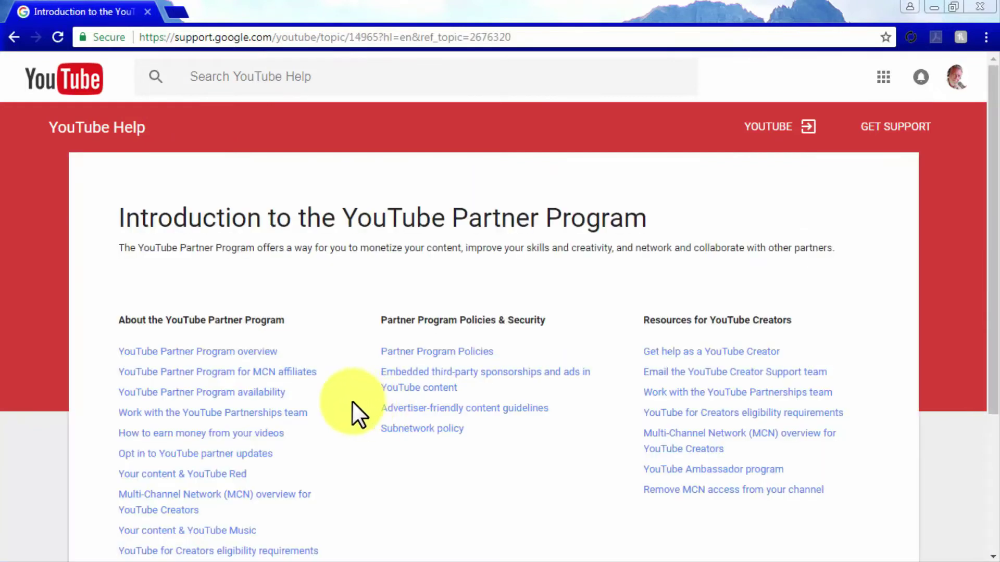
{"action": "left_click", "coordinate": [268, 394]}
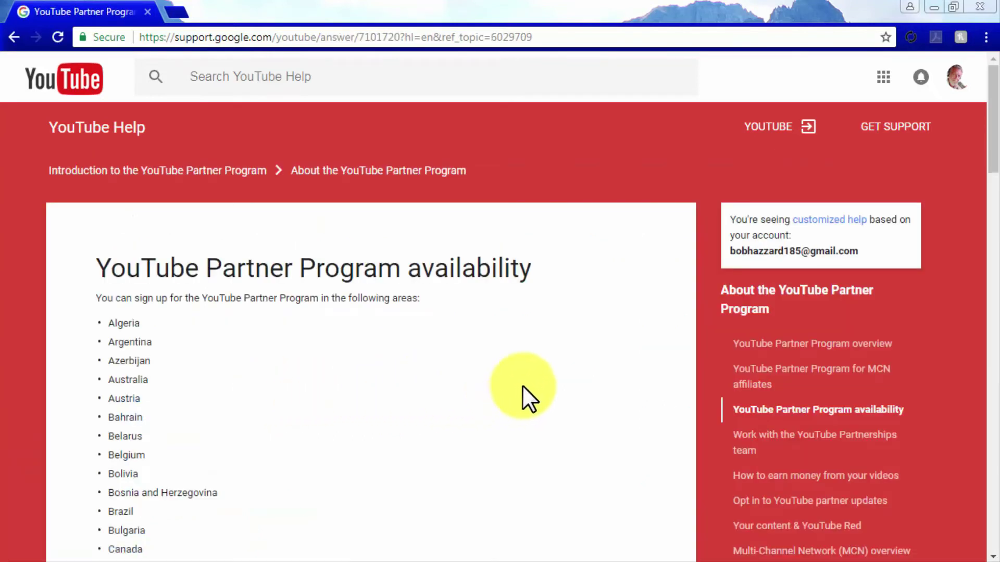
{"action": "mouse_move", "coordinate": [992, 151]}
{"action": "left_mouse_down"}
{"action": "mouse_move", "coordinate": [998, 476]}
{"action": "mouse_move", "coordinate": [989, 149]}
{"action": "left_mouse_up"}
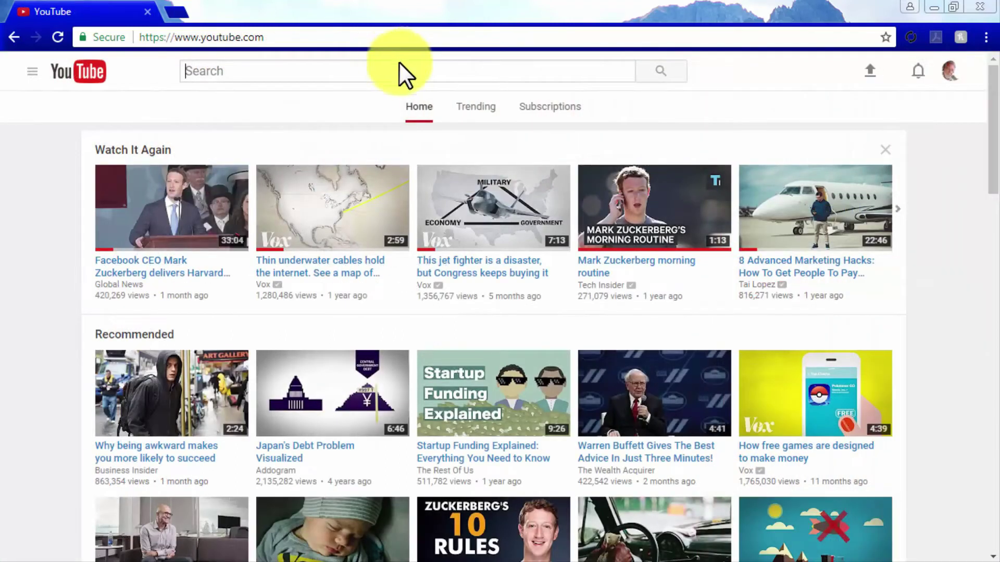
Step: Start enabling monetization from Creator Studio's Channel Status and features page
{"action": "left_click", "coordinate": [949, 70]}
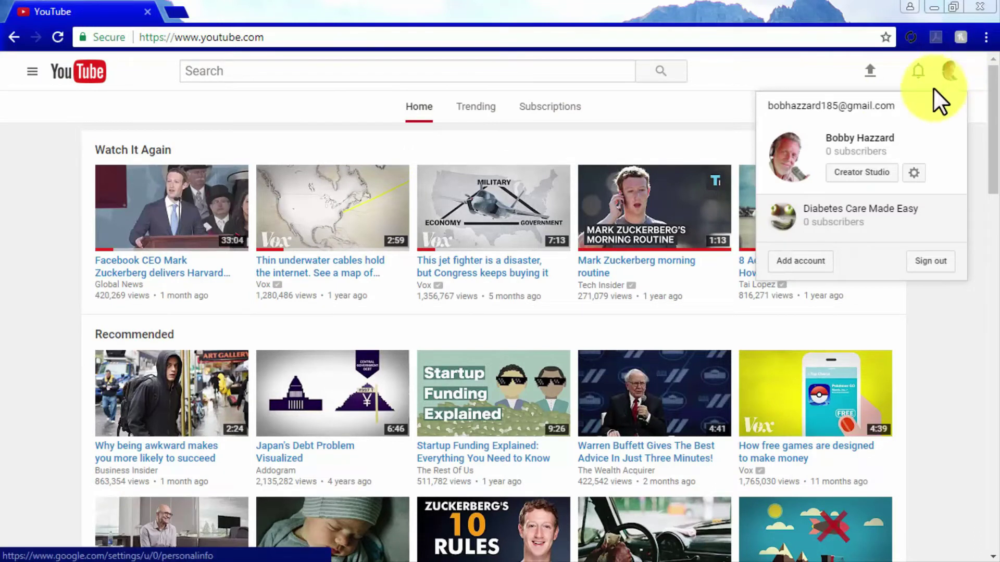
{"action": "left_click", "coordinate": [864, 173]}
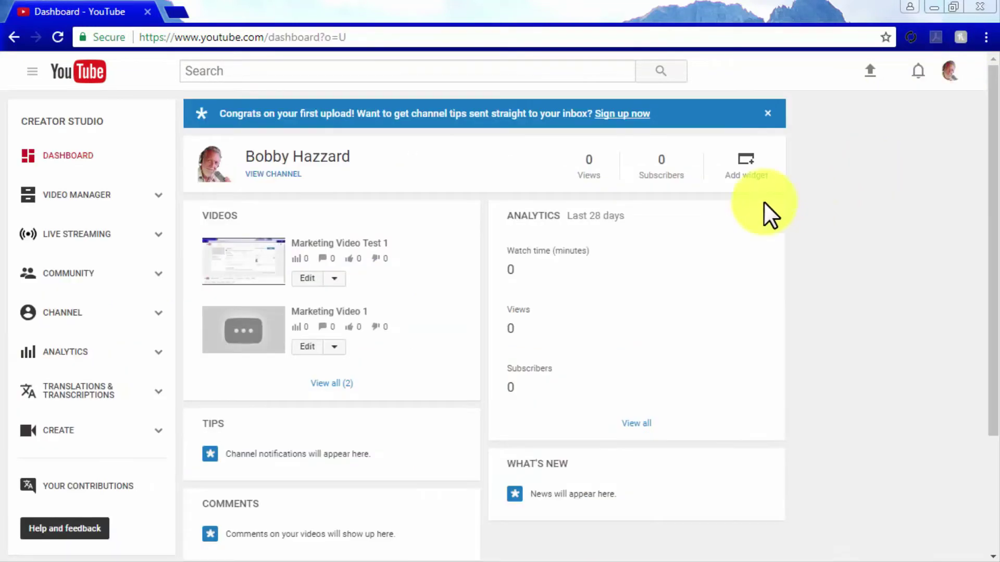
{"action": "left_click", "coordinate": [158, 312]}
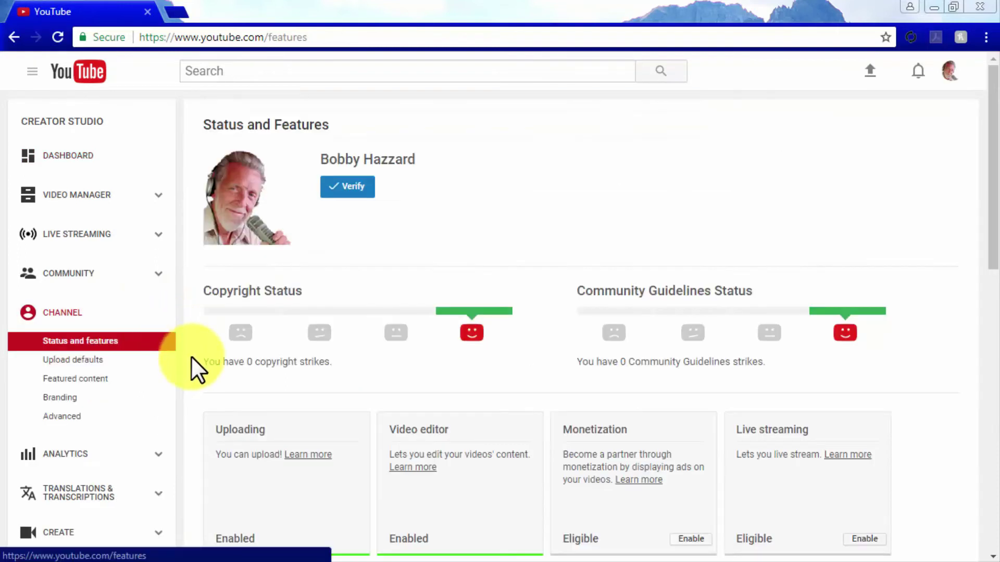
{"action": "scroll", "coordinate": [192, 358], "scroll_direction": "down", "scroll_amount": 3}
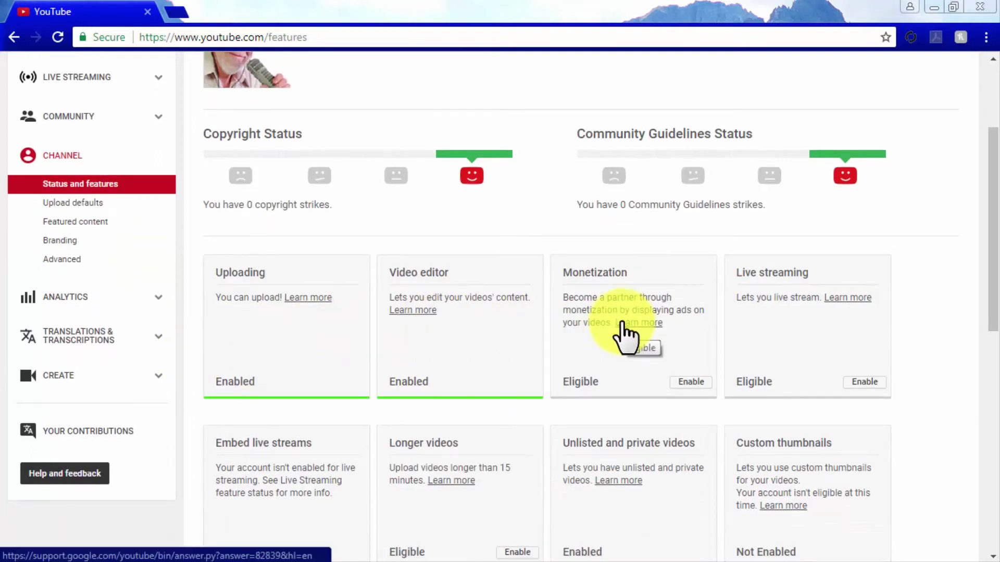
{"action": "left_click", "coordinate": [679, 381]}
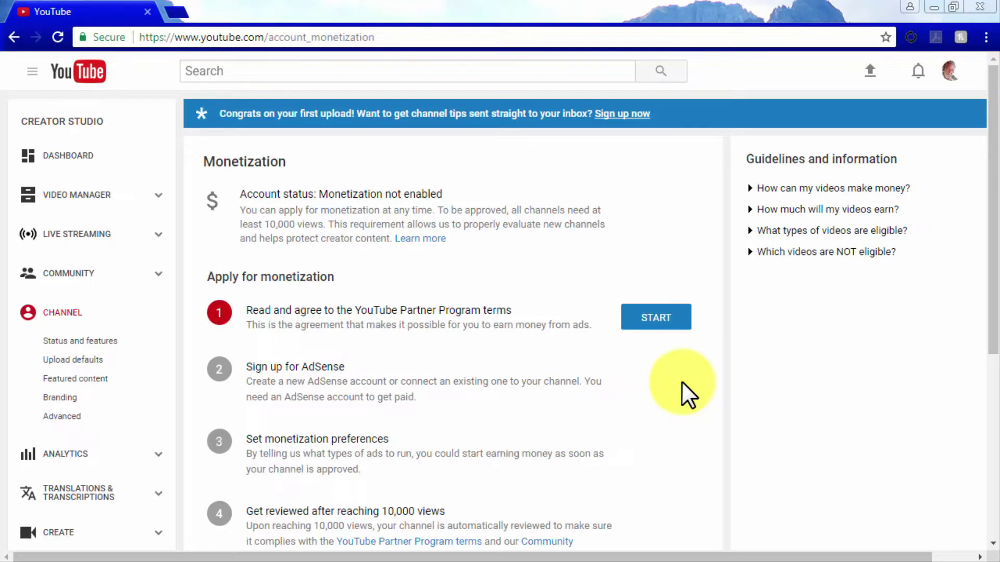
Step: Accept the Partner Program terms with all three agreements ticked, then begin AdSense sign-up
{"action": "left_click", "coordinate": [660, 325]}
{"action": "left_click_drag", "start_coordinate": [740, 217], "coordinate": [742, 357]}
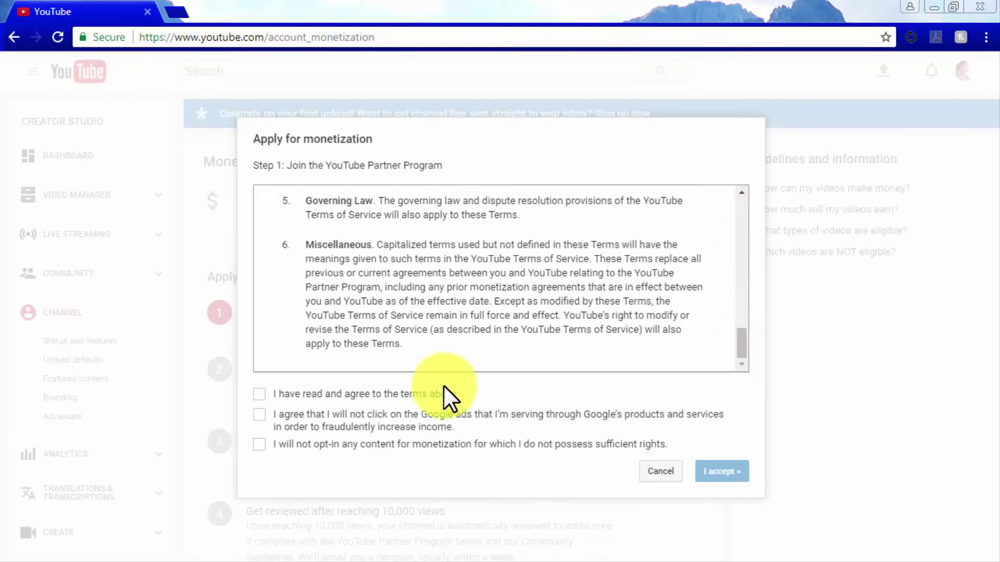
{"action": "left_click", "coordinate": [260, 394]}
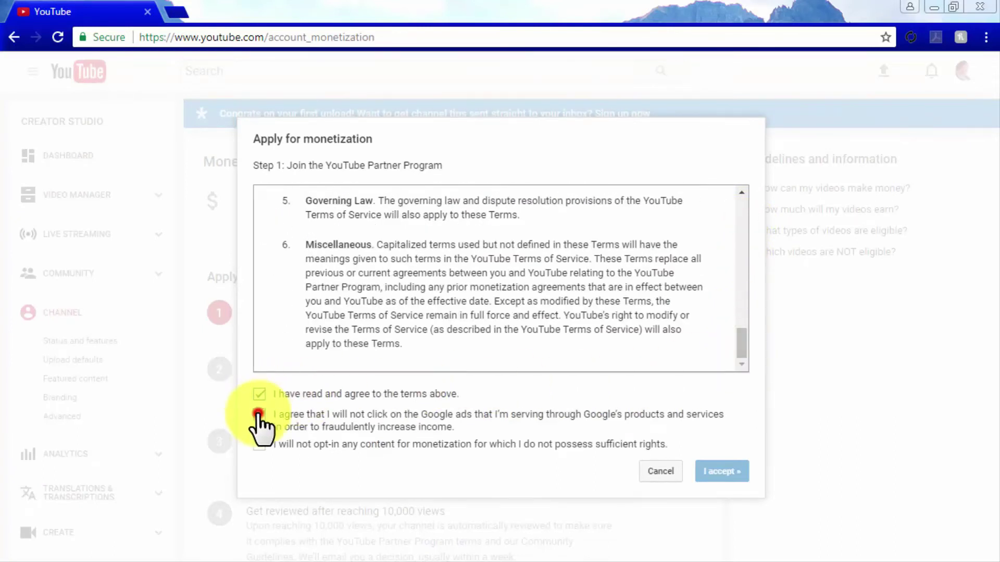
{"action": "left_click", "coordinate": [259, 415]}
{"action": "left_click", "coordinate": [259, 443]}
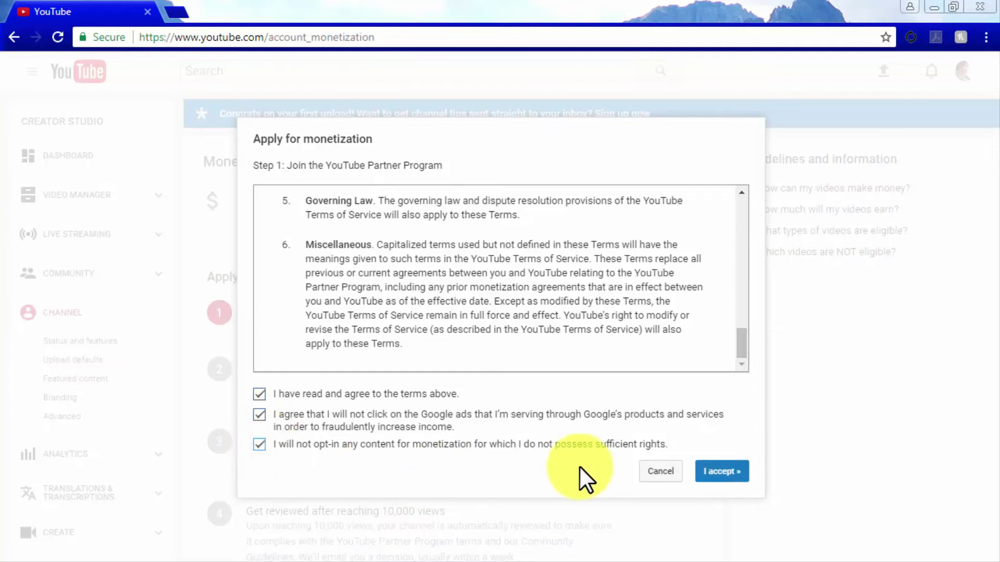
{"action": "left_click", "coordinate": [697, 469]}
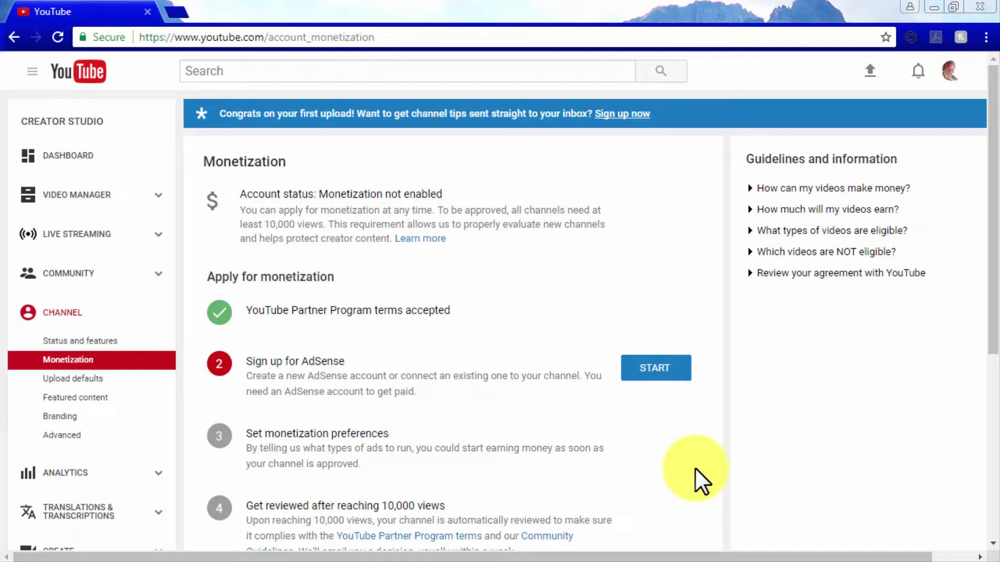
{"action": "left_click", "coordinate": [669, 376]}
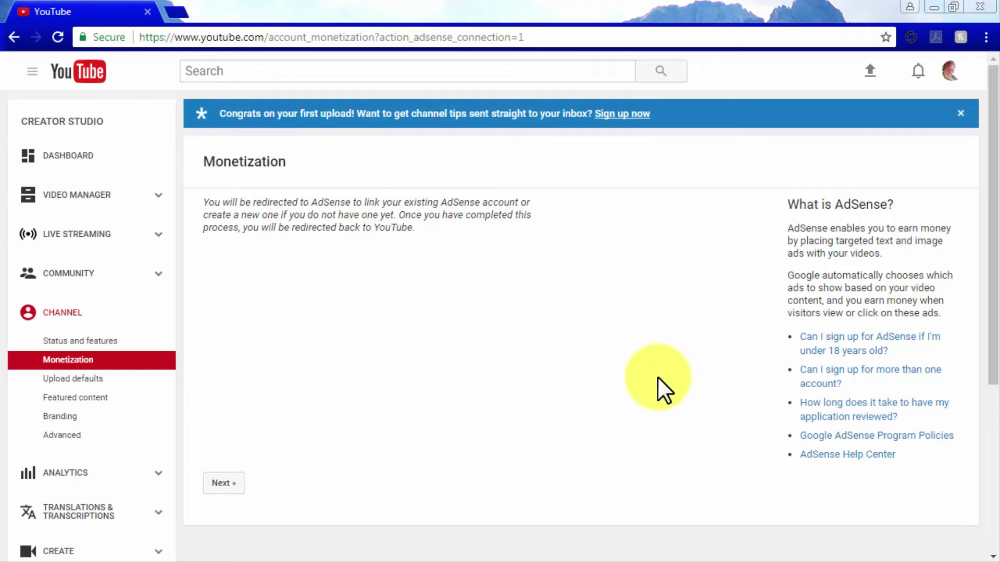
{"action": "left_click", "coordinate": [221, 476]}
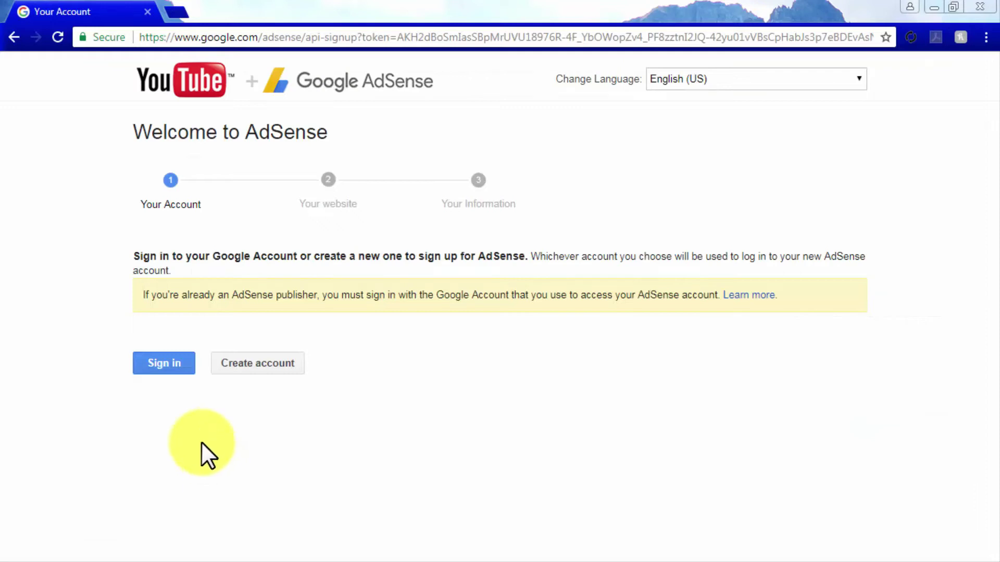
Step: Sign in to AdSense and save the website details with English - English content language
{"action": "left_click", "coordinate": [165, 367]}
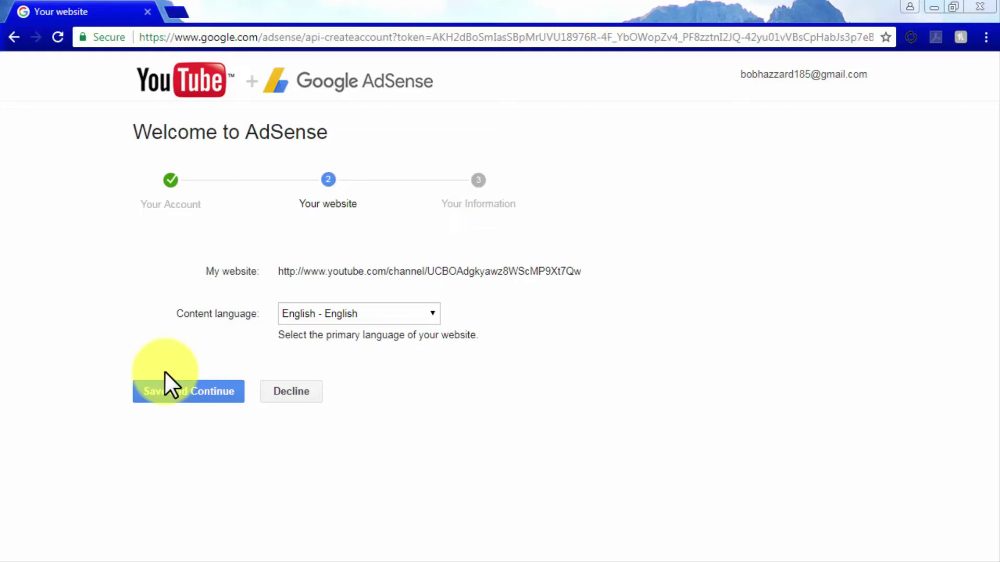
{"action": "left_click", "coordinate": [357, 311]}
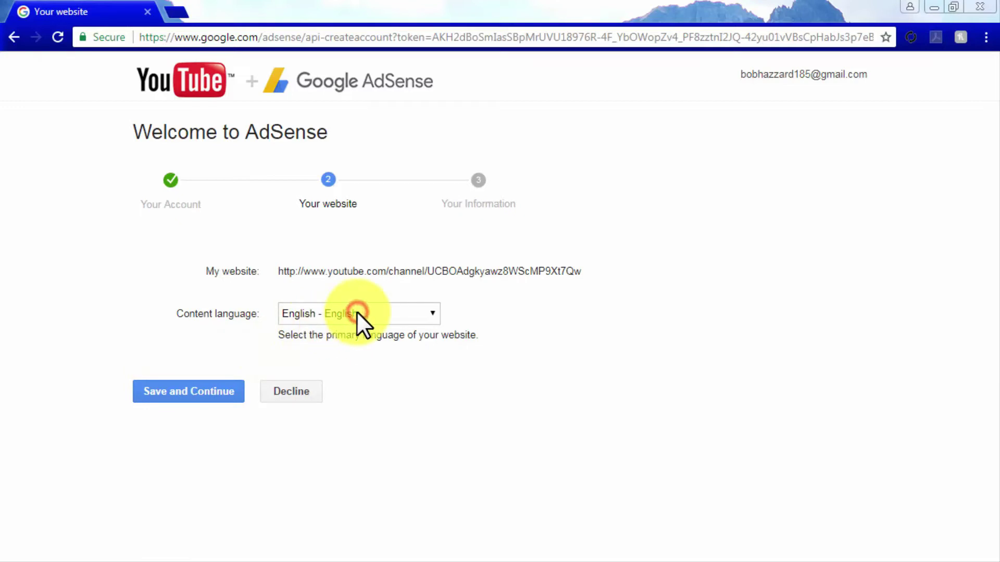
{"action": "left_click", "coordinate": [357, 311]}
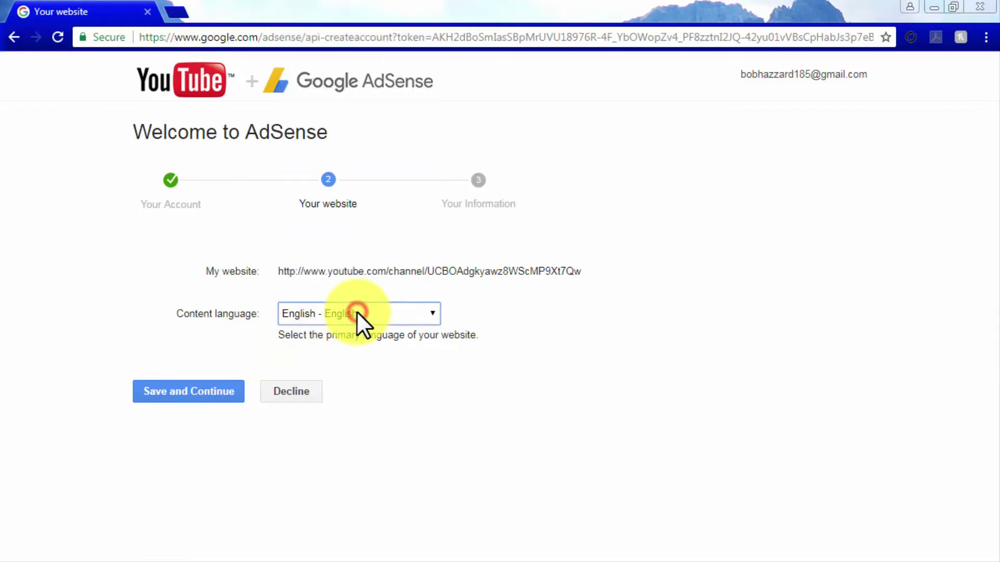
{"action": "left_click", "coordinate": [186, 393]}
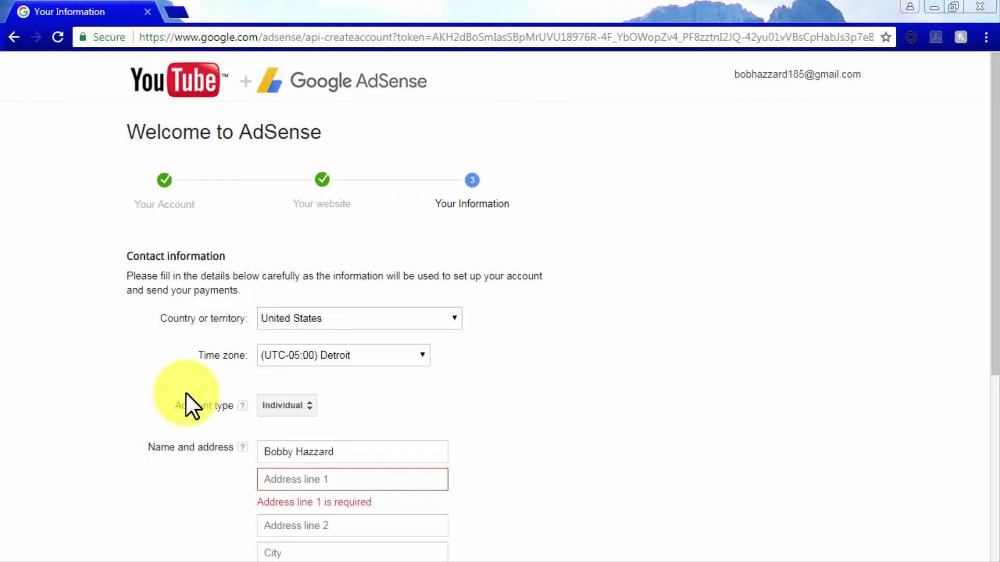
Step: Set the AdSense time zone to (UTC-06:00) Chicago and account type to Individual
{"action": "left_click", "coordinate": [316, 357]}
{"action": "scroll", "coordinate": [350, 315], "scroll_direction": "down", "scroll_amount": 6}
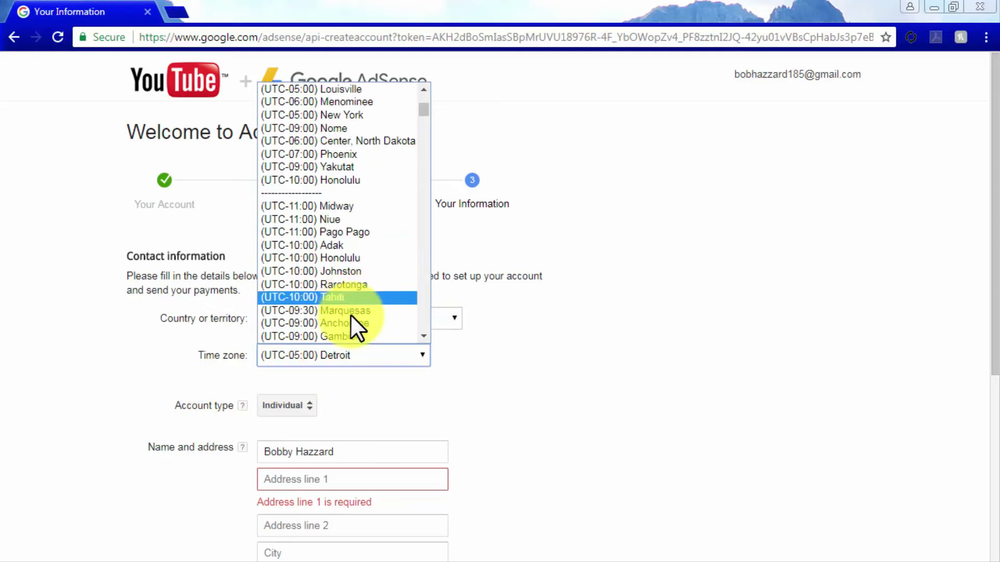
{"action": "scroll", "coordinate": [351, 315], "scroll_direction": "down", "scroll_amount": 10}
{"action": "scroll", "coordinate": [351, 314], "scroll_direction": "up", "scroll_amount": 20}
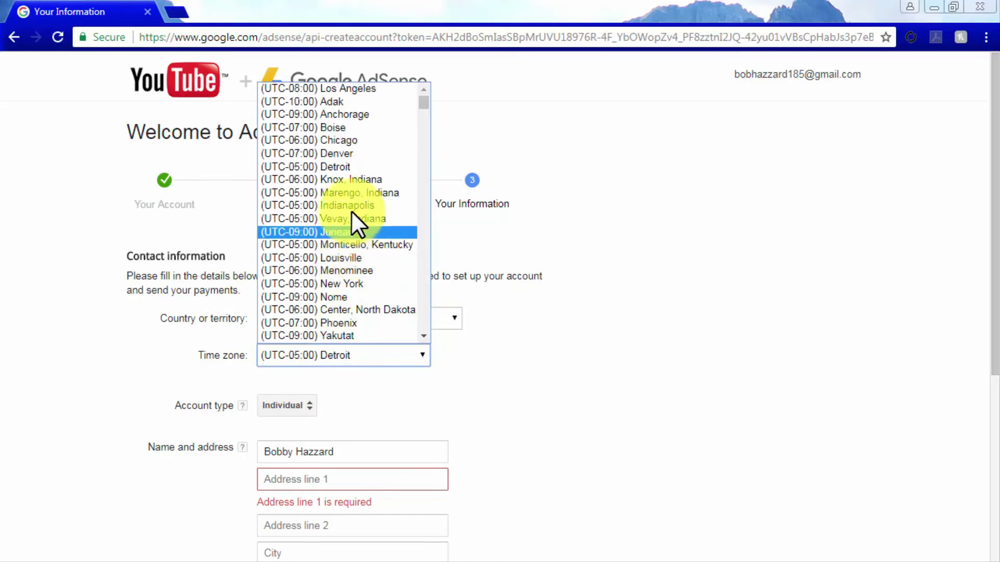
{"action": "left_click", "coordinate": [345, 141]}
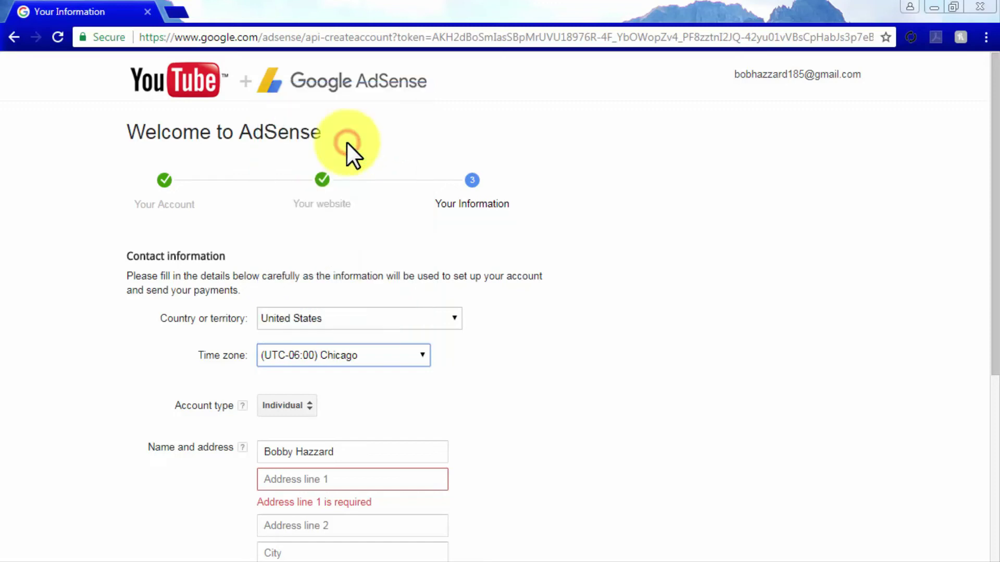
{"action": "scroll", "coordinate": [194, 424], "scroll_direction": "down", "scroll_amount": 5}
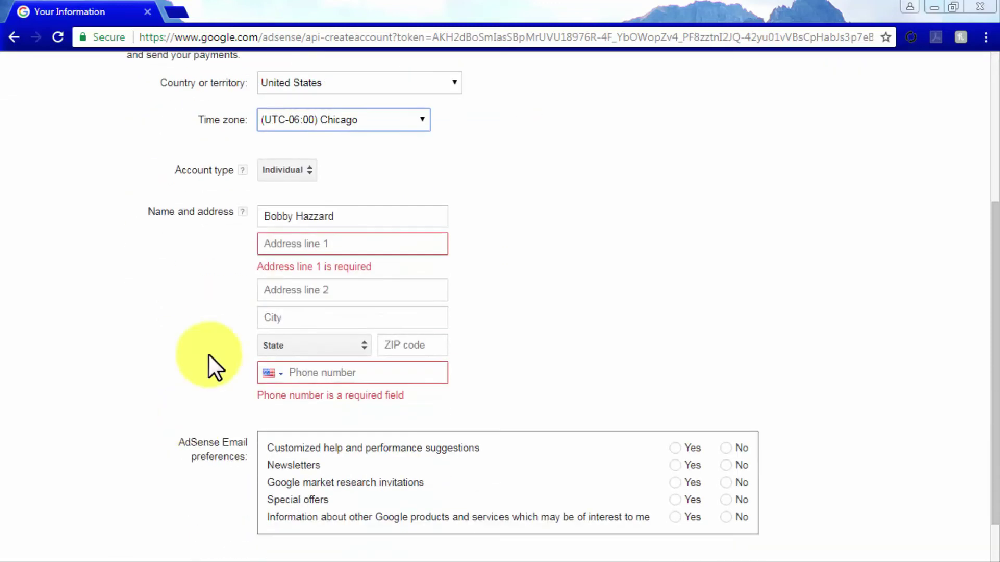
{"action": "left_click", "coordinate": [305, 170]}
{"action": "left_click", "coordinate": [307, 172]}
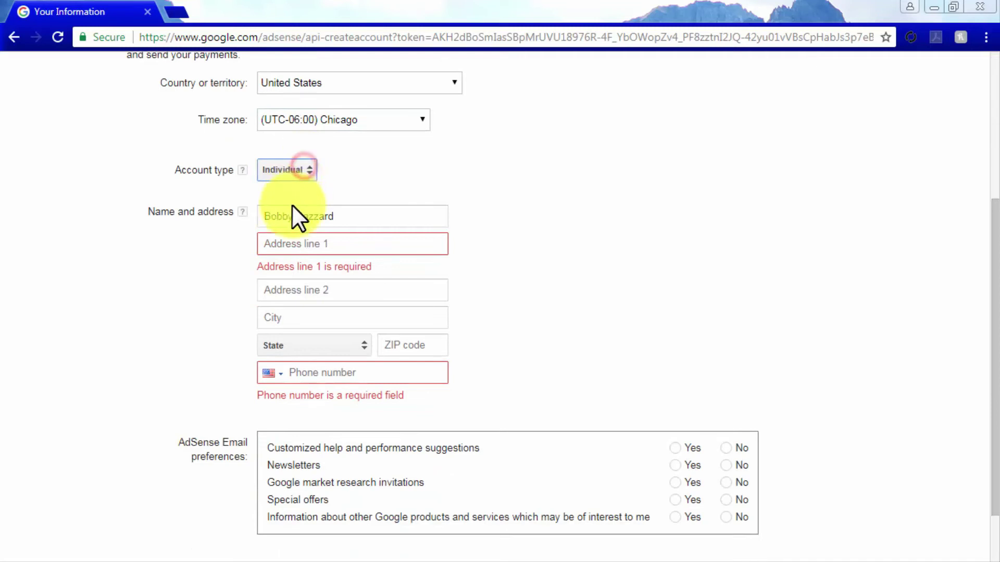
Step: Autofill the saved address, opt in to all three email preferences, and submit the application
{"action": "left_click", "coordinate": [281, 253]}
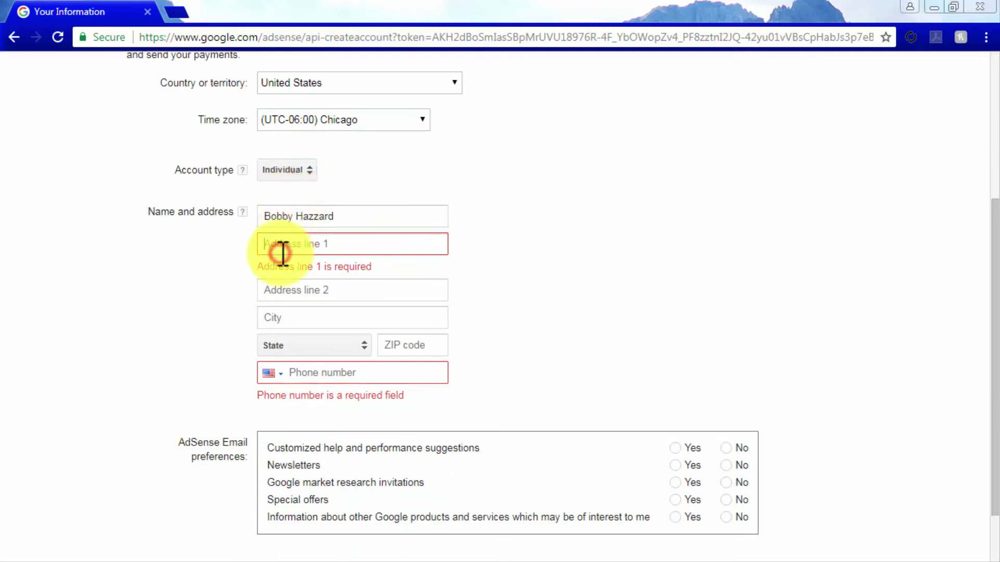
{"action": "left_click", "coordinate": [353, 306]}
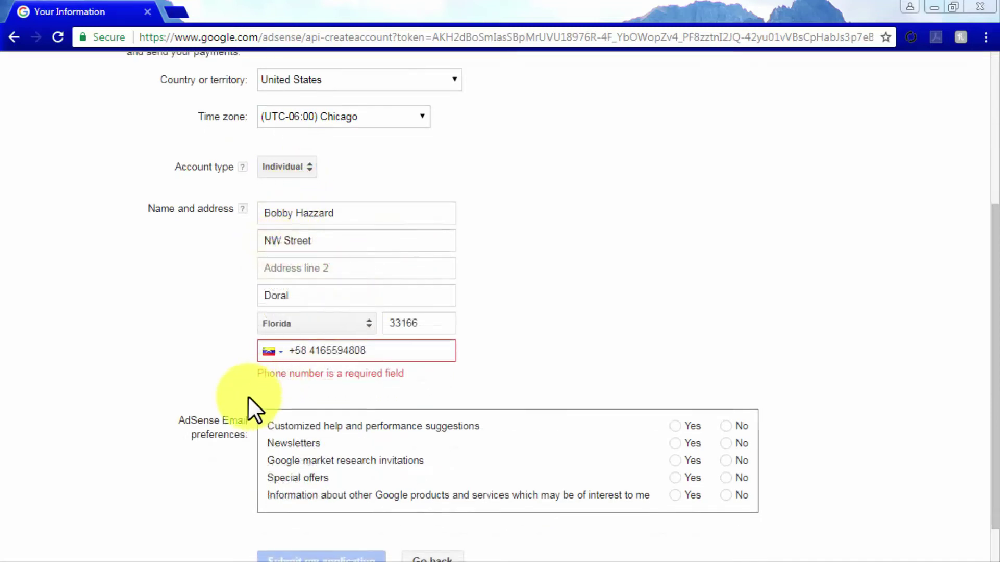
{"action": "scroll", "coordinate": [249, 397], "scroll_direction": "down", "scroll_amount": 1}
{"action": "left_click", "coordinate": [674, 386]}
{"action": "left_click", "coordinate": [676, 405]}
{"action": "left_click", "coordinate": [679, 458]}
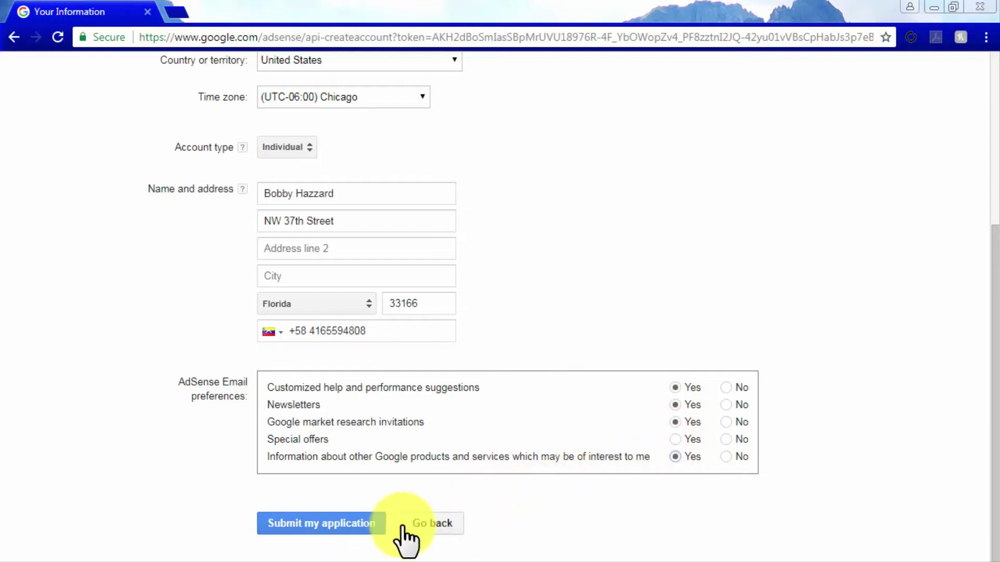
{"action": "left_click", "coordinate": [351, 526]}
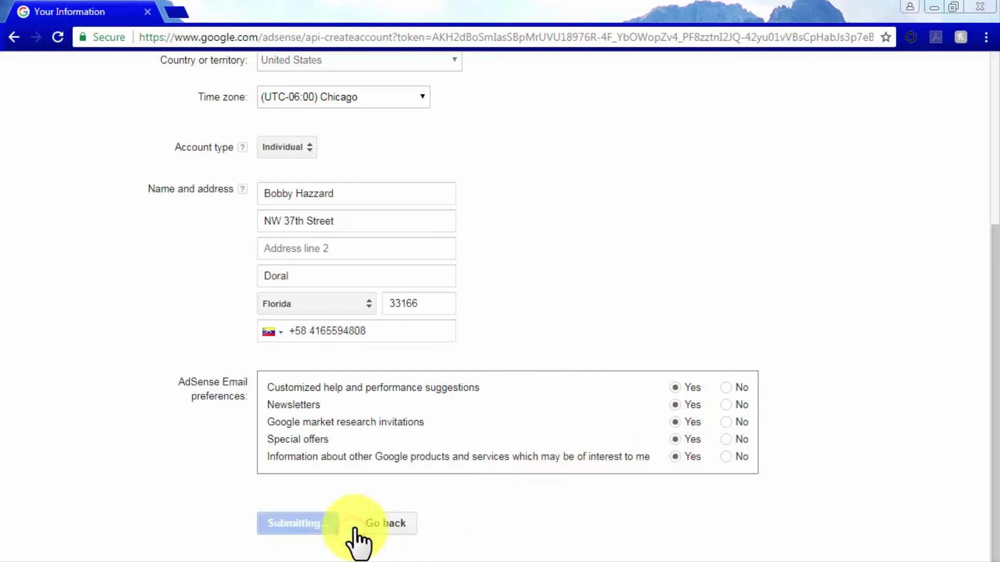
Step: Verify the phone number with the texted verification code
{"action": "left_click", "coordinate": [216, 345]}
{"action": "left_click", "coordinate": [174, 252]}
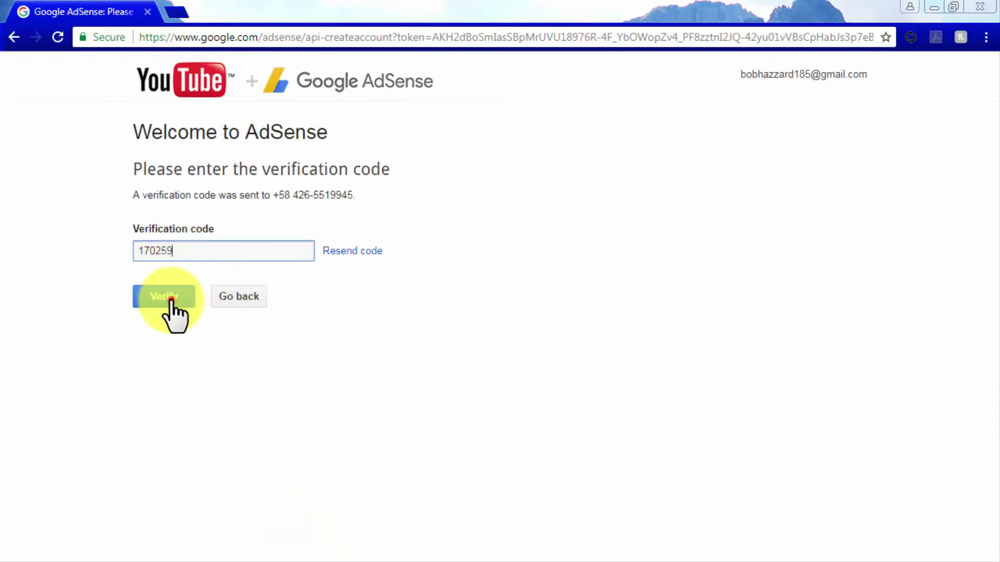
{"action": "left_click", "coordinate": [168, 299]}
Step: Agree to and accept the AdSense terms and conditions
{"action": "left_click_drag", "start_coordinate": [776, 212], "coordinate": [778, 409]}
{"action": "left_click", "coordinate": [226, 457]}
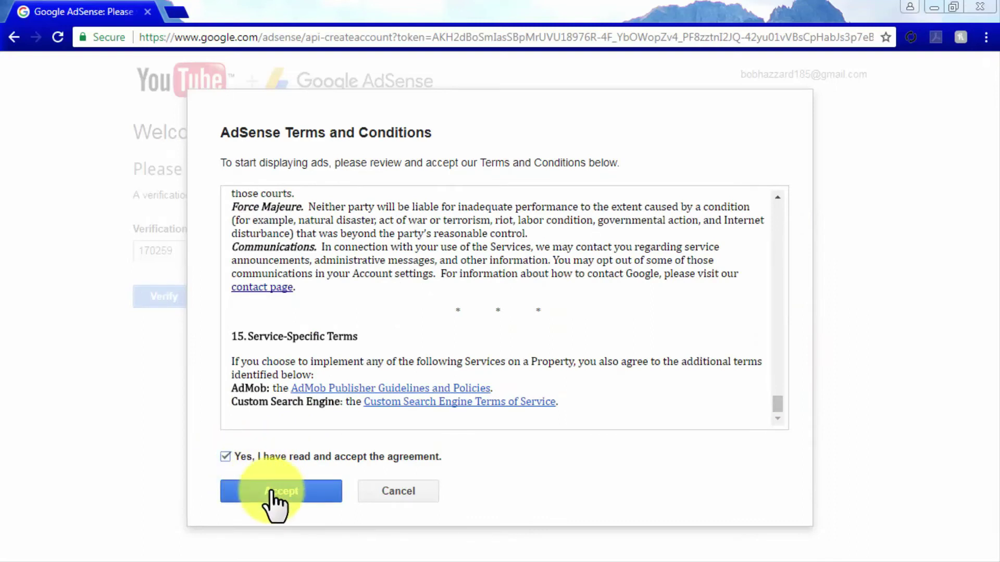
{"action": "left_click", "coordinate": [271, 492]}
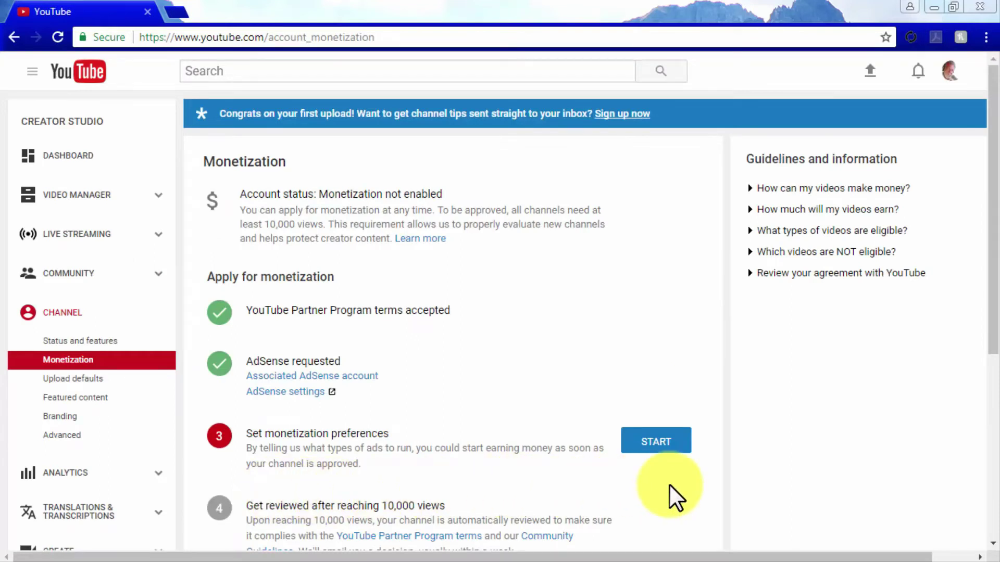
Step: Save monetization preferences with overlay, sponsored-card and skippable ads enabled for all videos
{"action": "scroll", "coordinate": [670, 484], "scroll_direction": "down", "scroll_amount": 3}
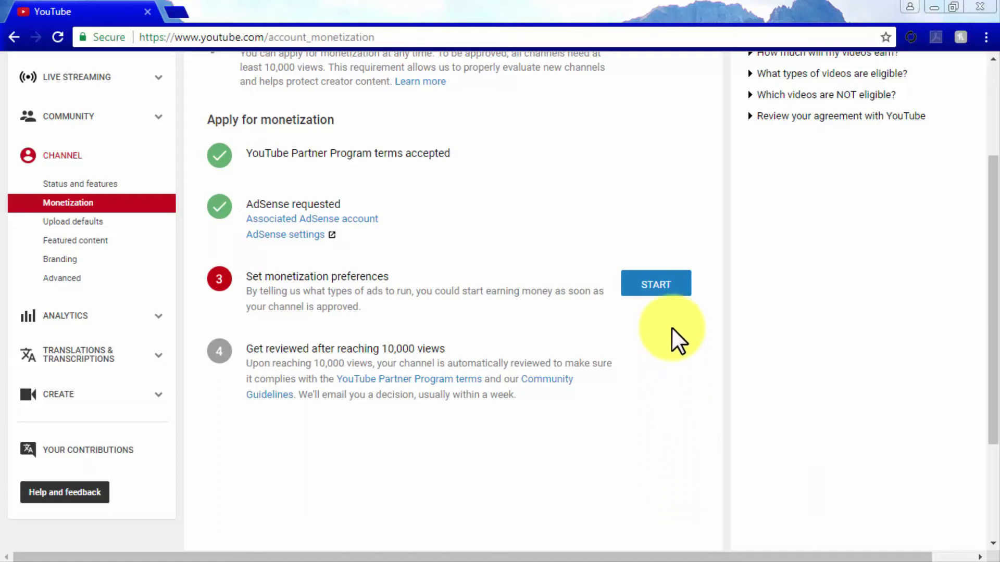
{"action": "left_click", "coordinate": [672, 289]}
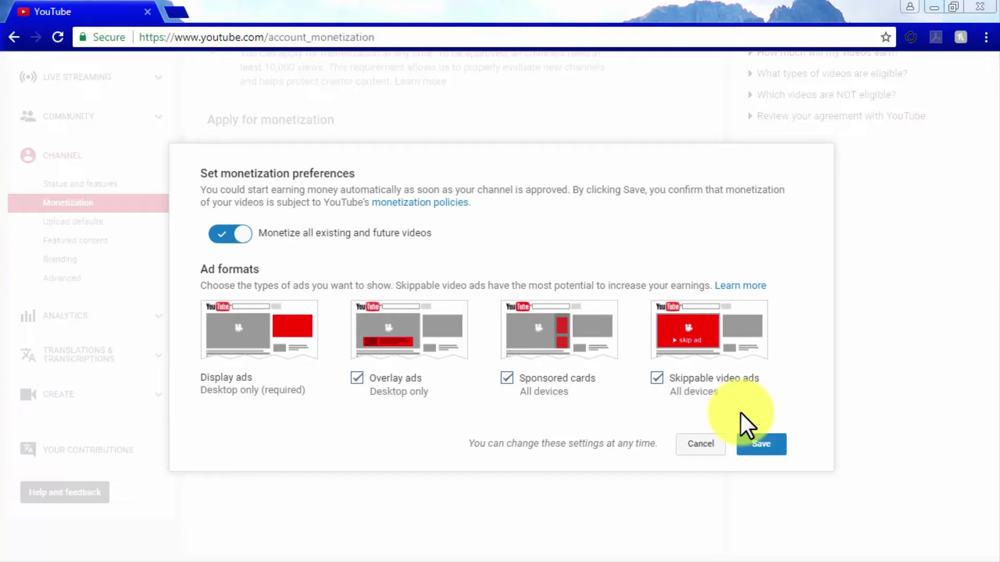
{"action": "left_click", "coordinate": [764, 447]}
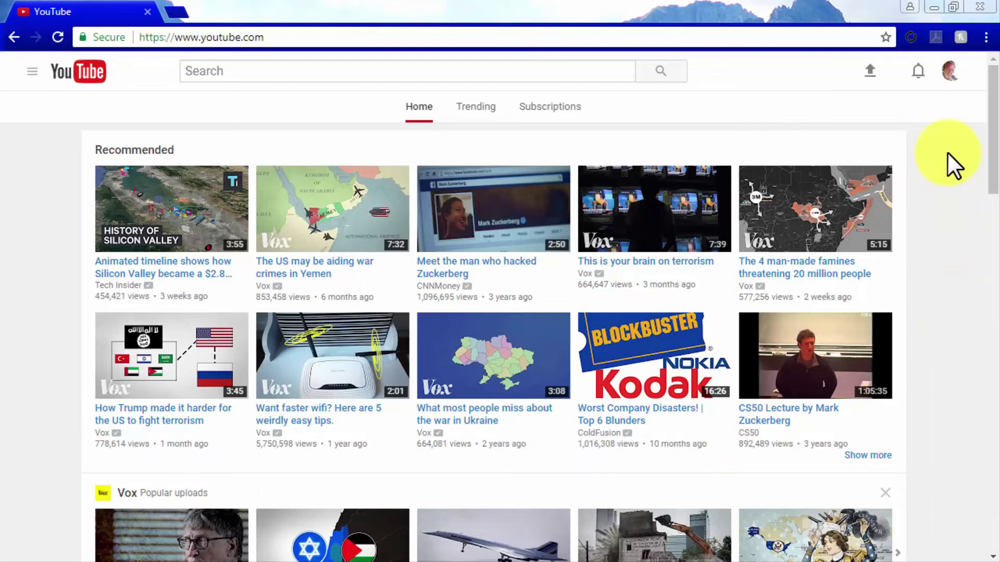
Step: Turn on live streaming from Creator Studio's Live Streaming section to reach the Live Dashboard
{"action": "left_click", "coordinate": [945, 74]}
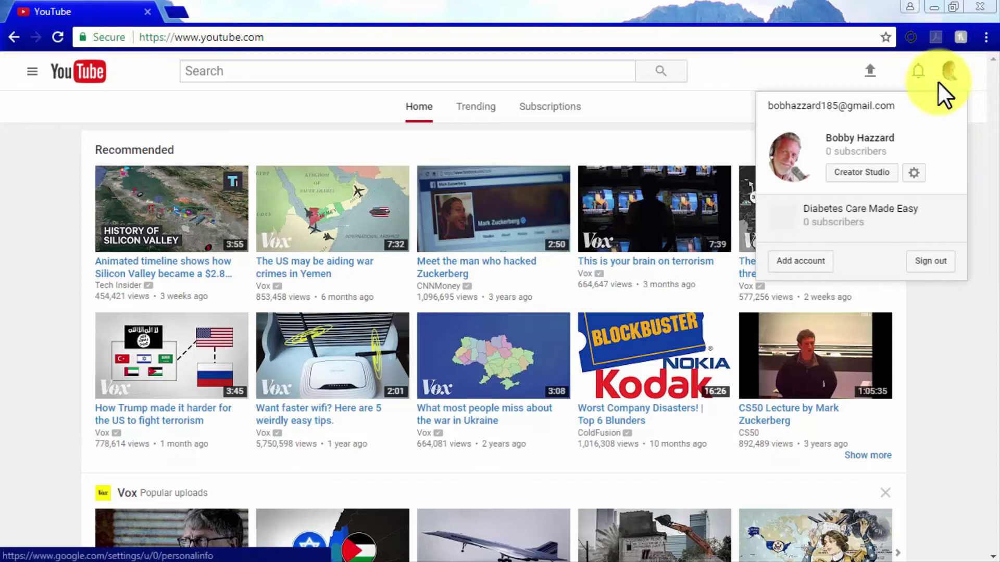
{"action": "left_click", "coordinate": [858, 176]}
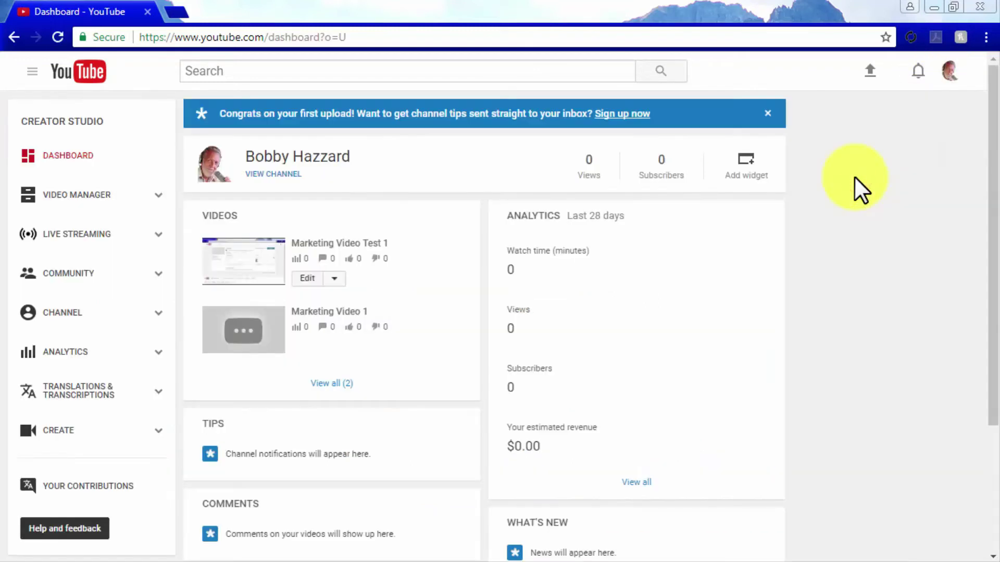
{"action": "left_click", "coordinate": [136, 235]}
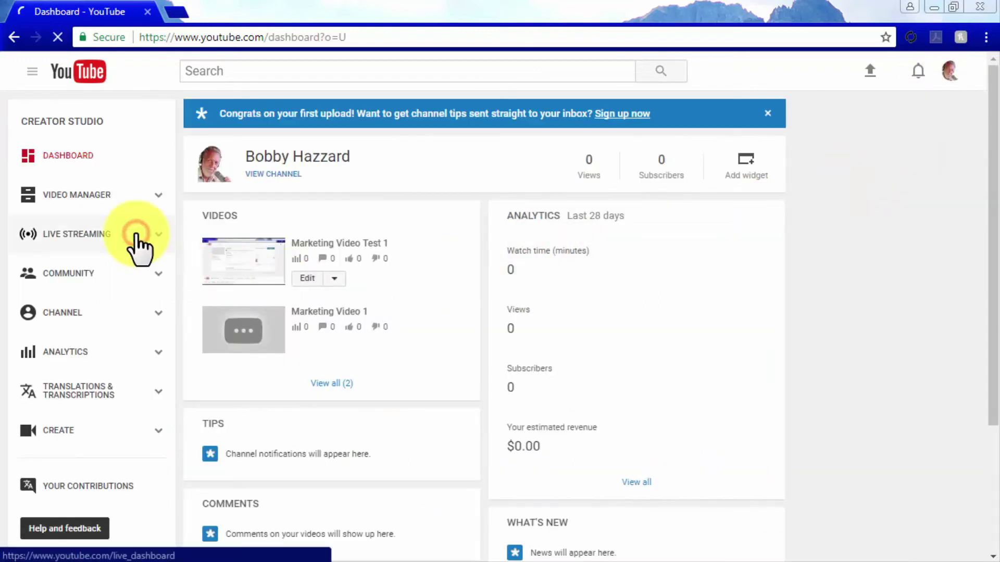
{"action": "left_click", "coordinate": [584, 260]}
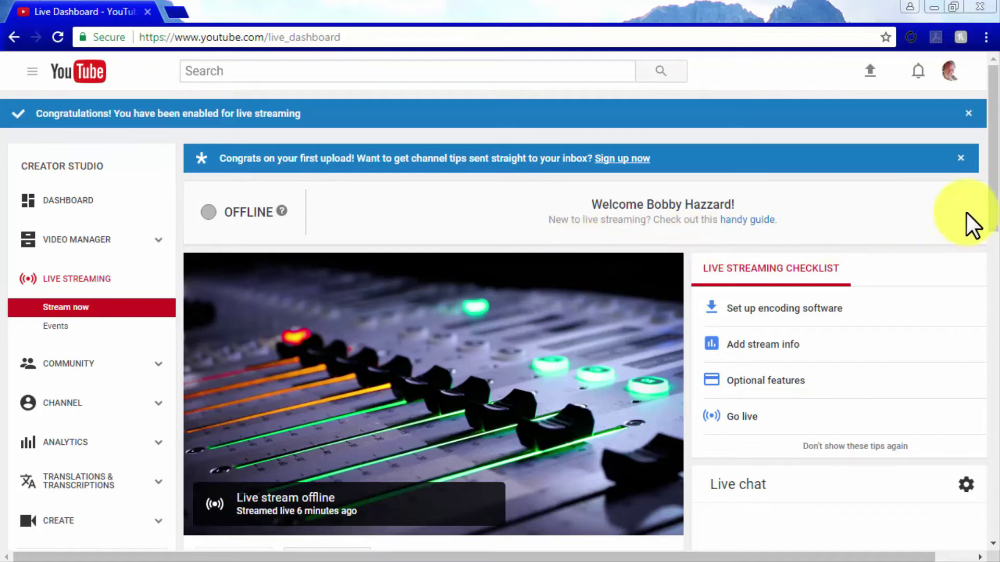
{"action": "left_click_drag", "start_coordinate": [996, 193], "coordinate": [985, 239]}
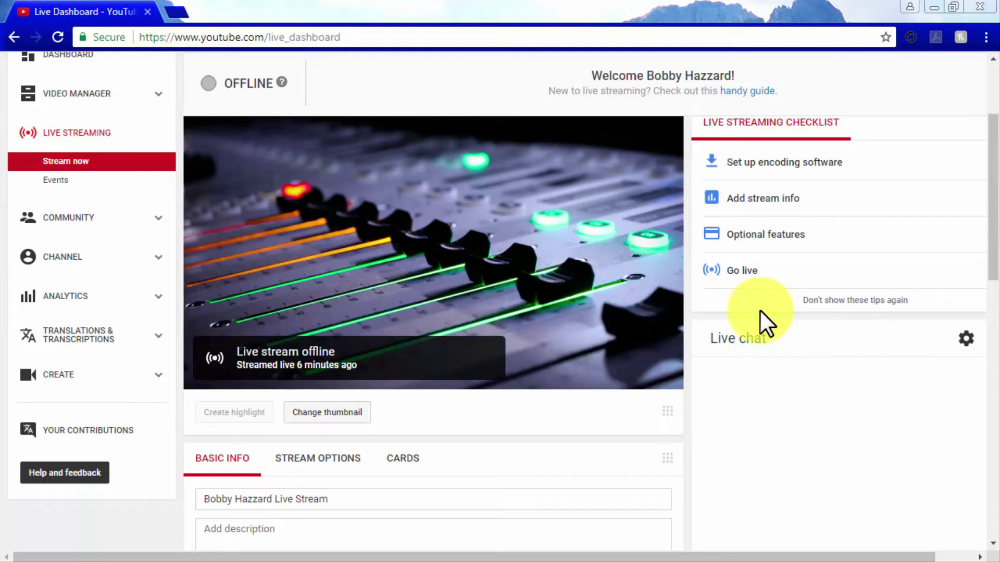
{"action": "scroll", "coordinate": [689, 351], "scroll_direction": "down", "scroll_amount": 2}
{"action": "scroll", "coordinate": [689, 352], "scroll_direction": "down", "scroll_amount": 4}
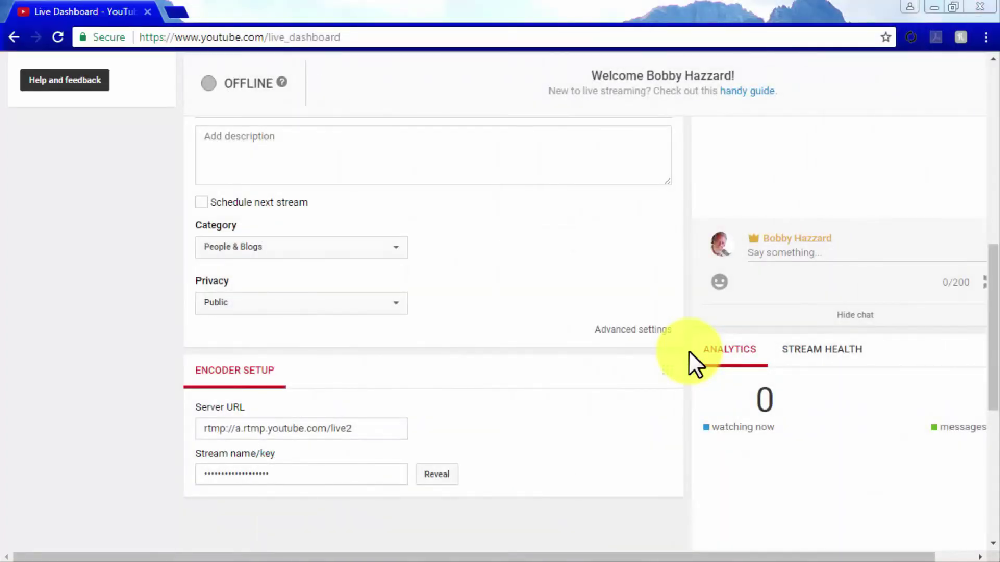
Step: Paste server URL rtmp://a.rtmp.youtube.com/live2 and the revealed stream key into OBS broadcast settings
{"action": "left_click", "coordinate": [435, 474]}
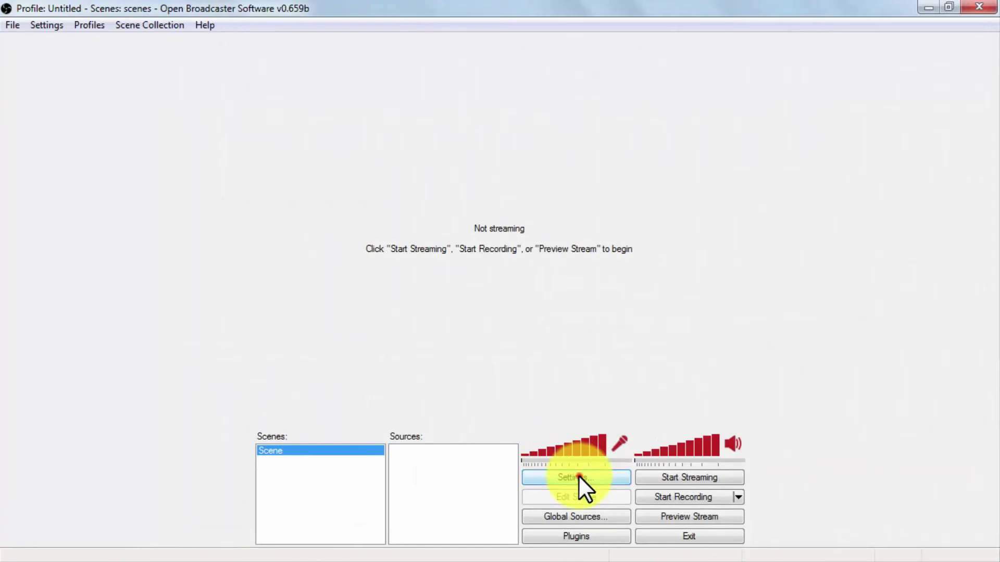
{"action": "left_click", "coordinate": [578, 474]}
{"action": "left_click", "coordinate": [241, 65]}
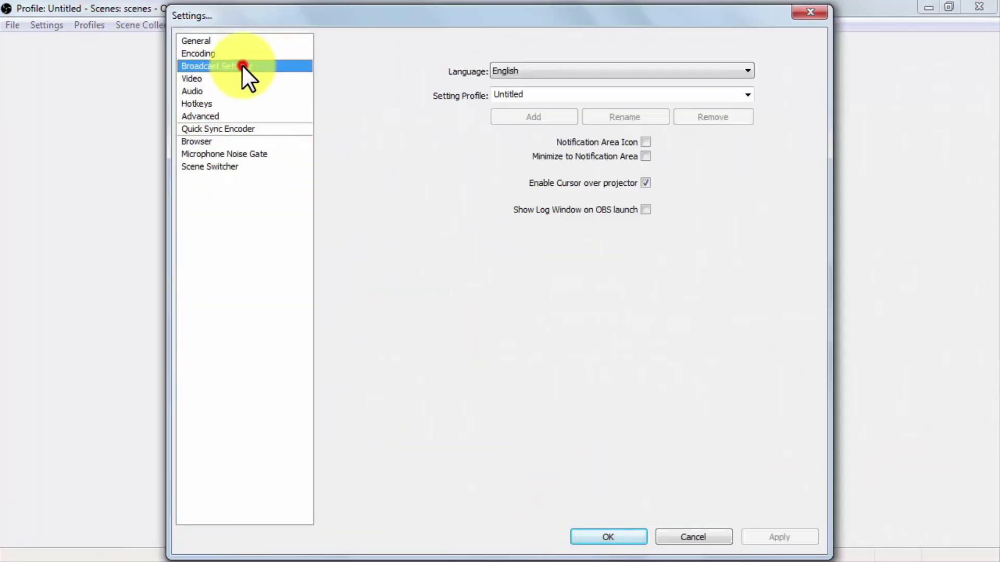
{"action": "left_click", "coordinate": [521, 97]}
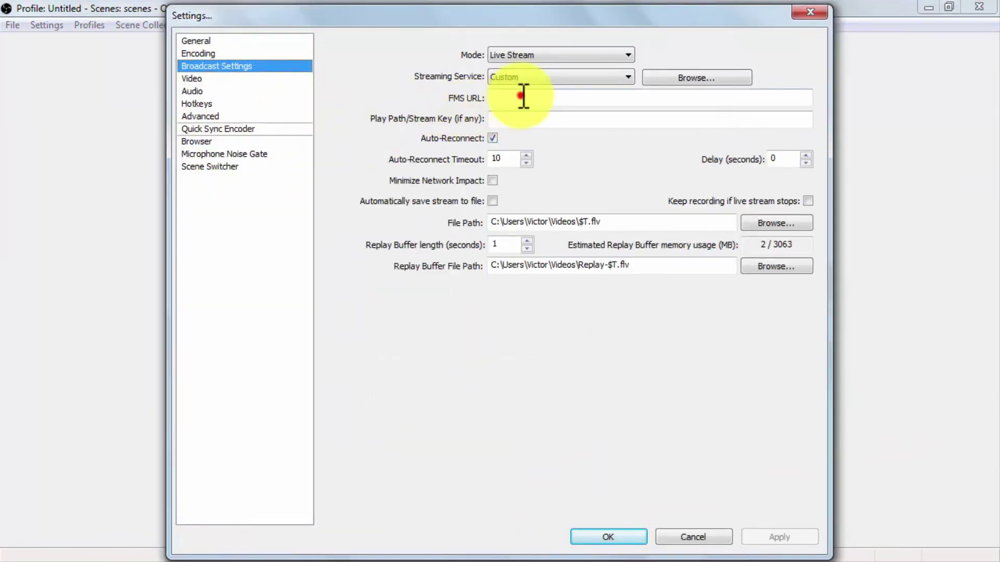
{"action": "type", "text": "rtmp://a.rtmp.youtube.com/live2"}
{"action": "left_click", "coordinate": [512, 116]}
{"action": "key", "text": "ctrl+v"}
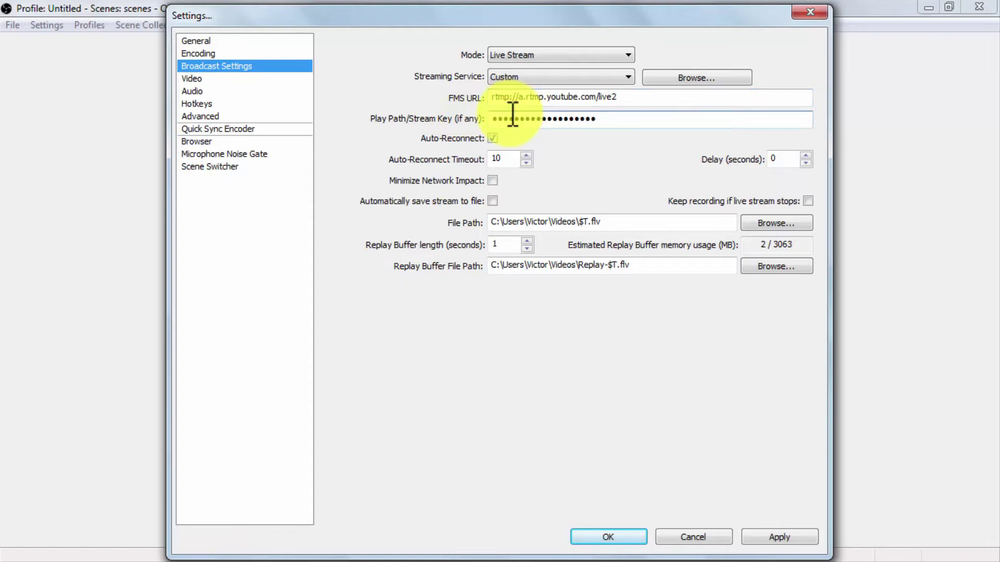
{"action": "left_click", "coordinate": [786, 535]}
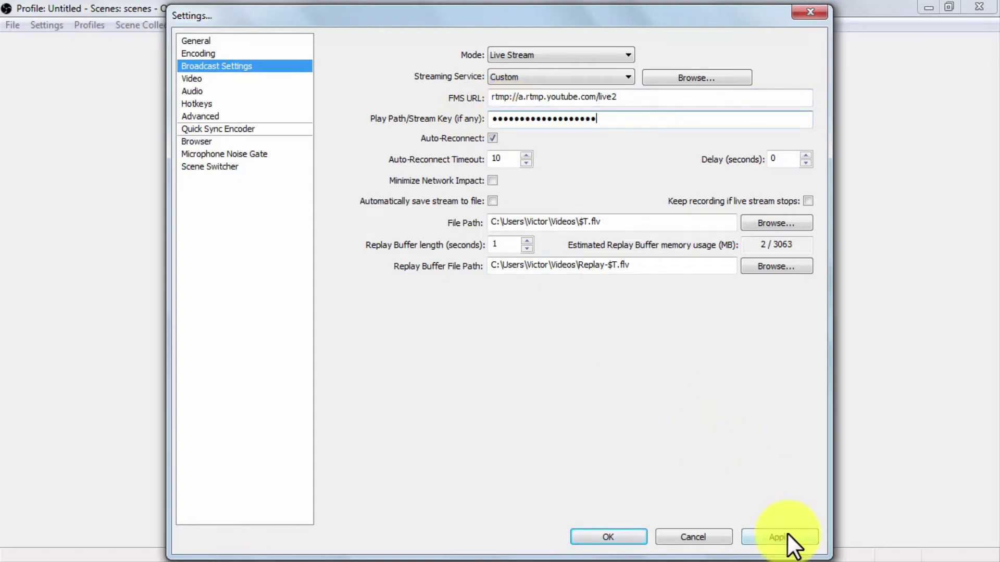
{"action": "left_click", "coordinate": [618, 538]}
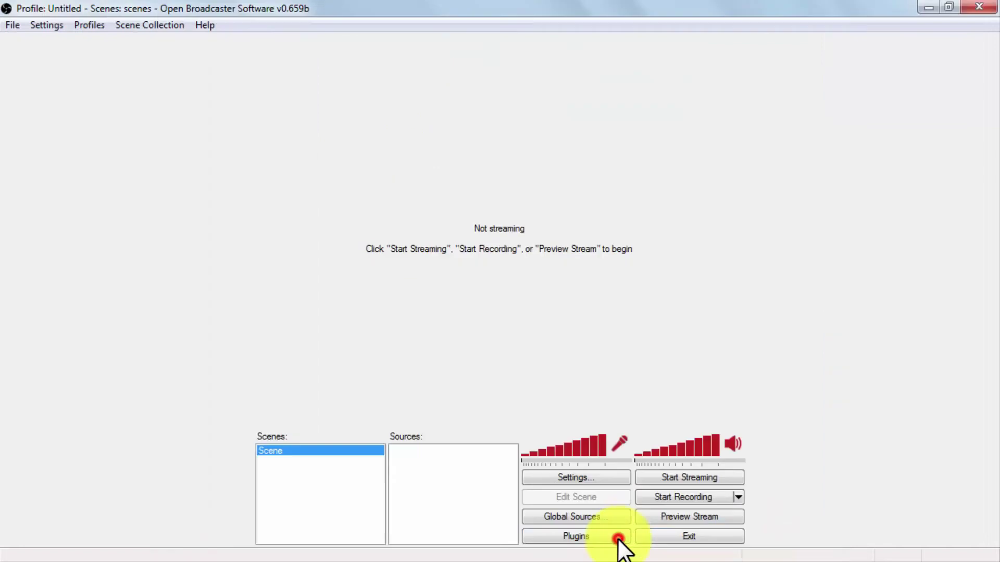
{"action": "key", "text": "alt+Tab"}
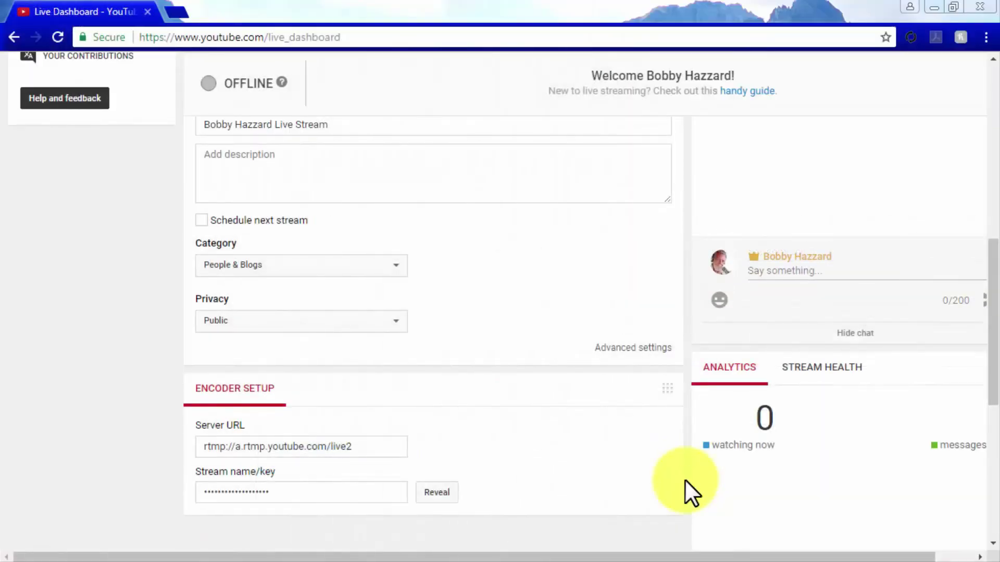
Step: Review the stream's DVR and latency options and the available card types
{"action": "scroll", "coordinate": [685, 480], "scroll_direction": "up", "scroll_amount": 3}
{"action": "scroll", "coordinate": [686, 479], "scroll_direction": "up", "scroll_amount": 2}
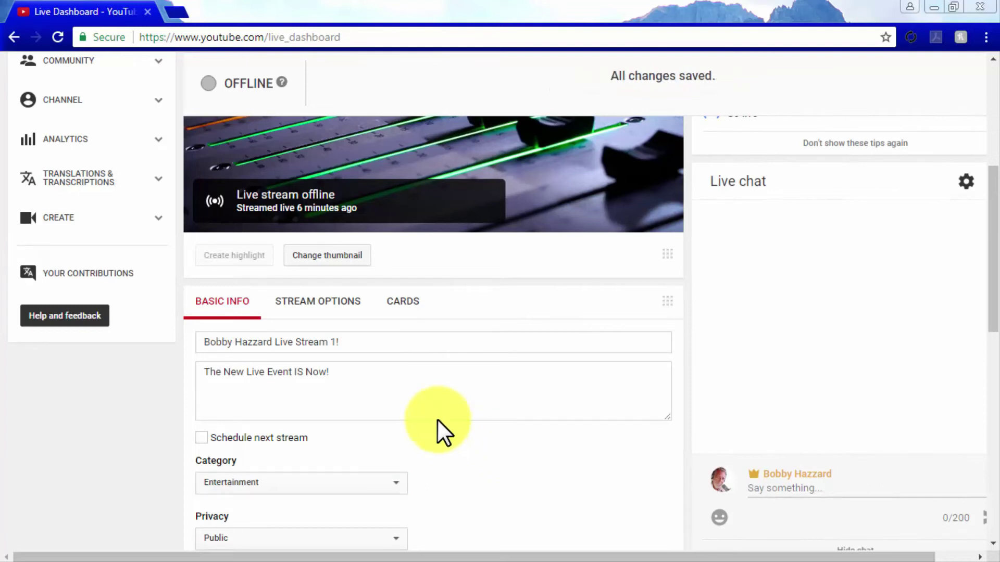
{"action": "left_click", "coordinate": [331, 307]}
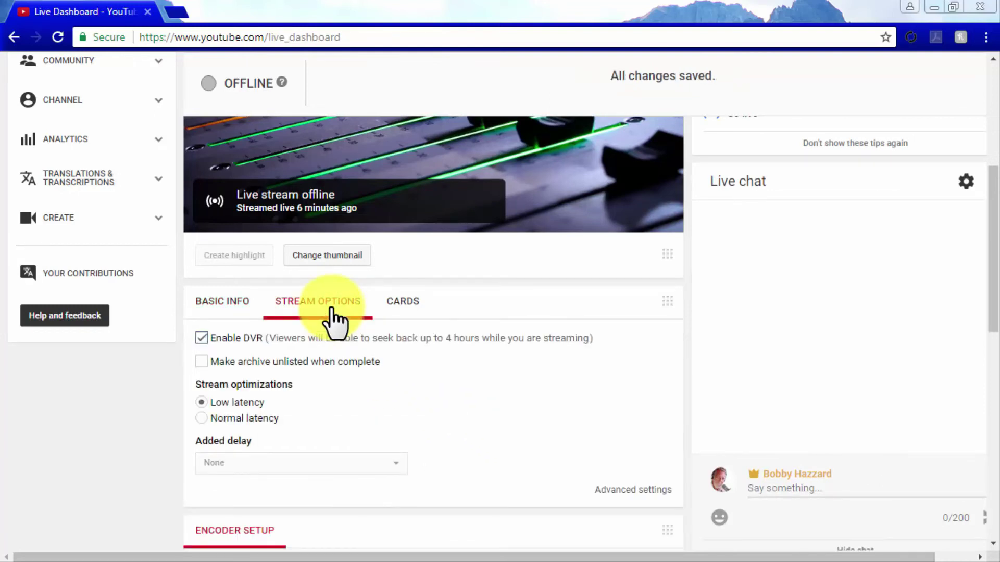
{"action": "left_click", "coordinate": [418, 310]}
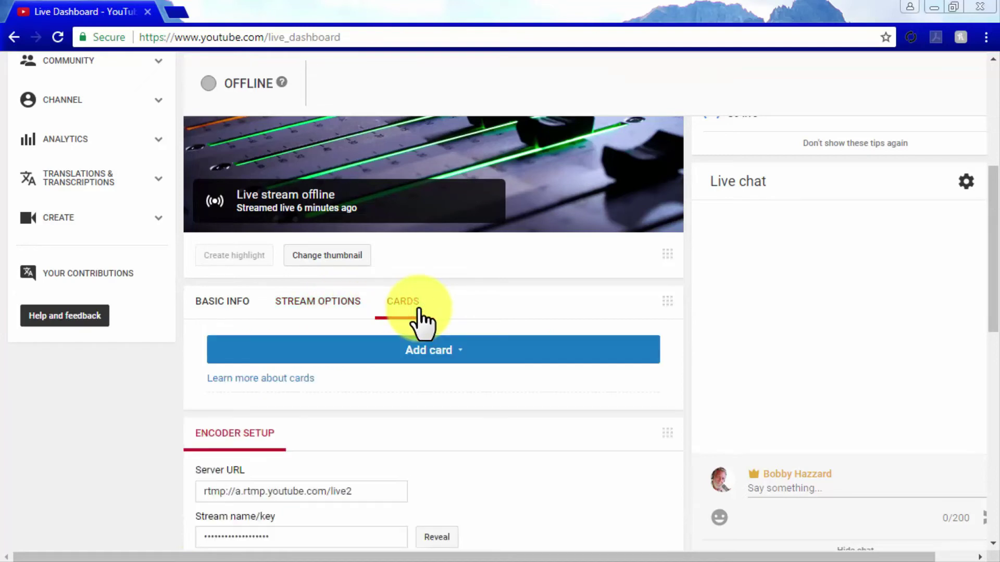
{"action": "left_click", "coordinate": [447, 354]}
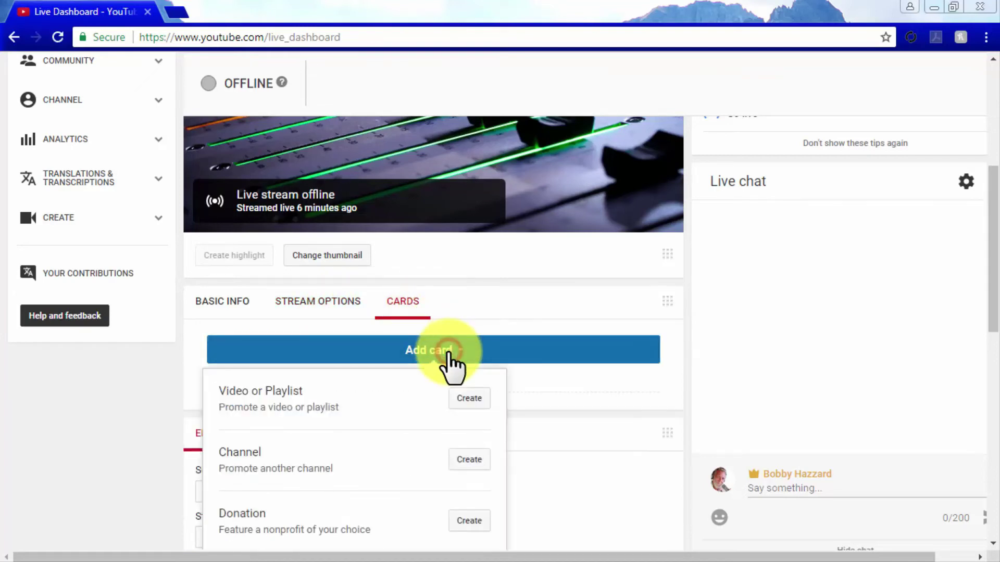
{"action": "scroll", "coordinate": [513, 442], "scroll_direction": "down", "scroll_amount": 3}
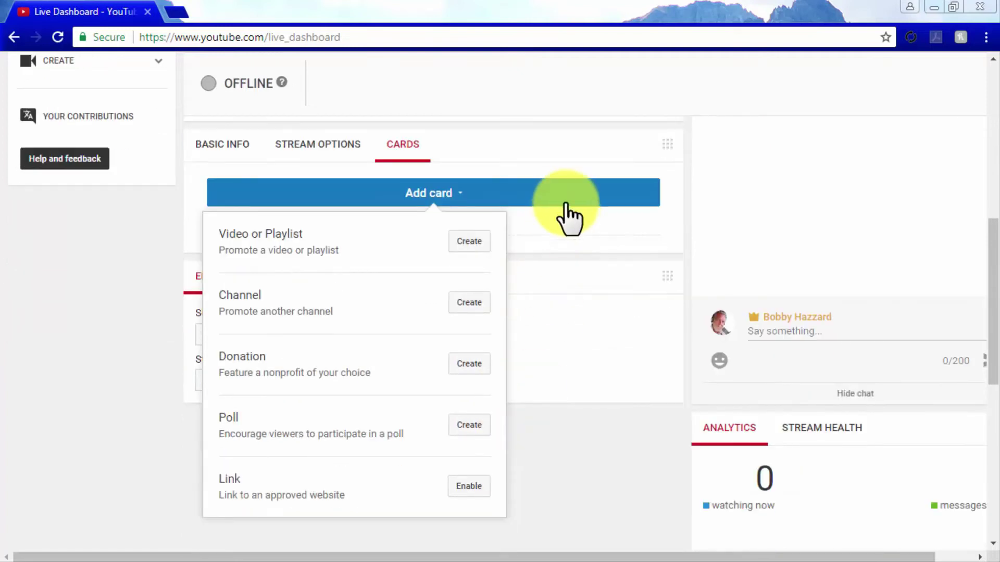
{"action": "left_click", "coordinate": [569, 212]}
Step: Play the previous stream in the preview, then go to the live Events list
{"action": "scroll", "coordinate": [663, 352], "scroll_direction": "up", "scroll_amount": 5}
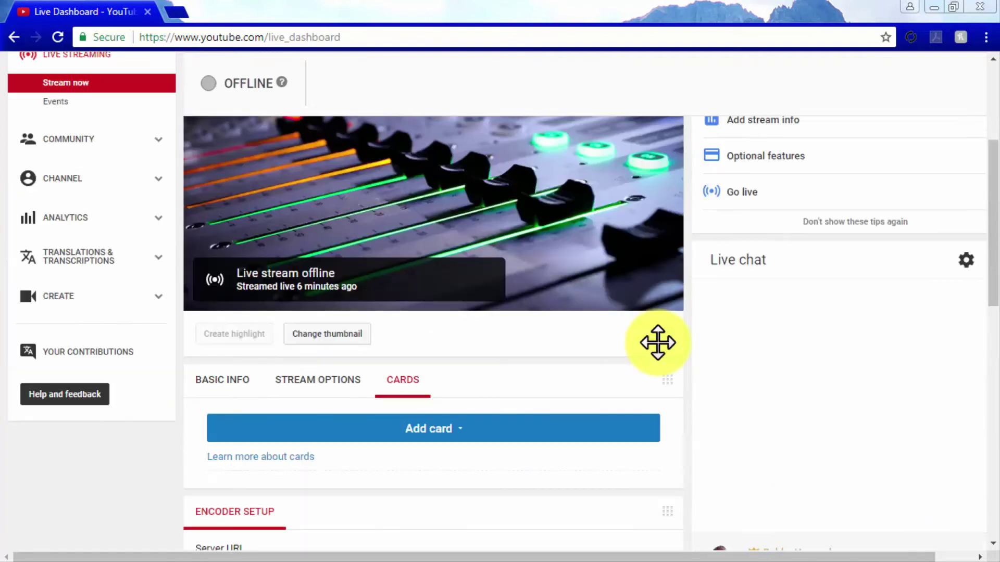
{"action": "scroll", "coordinate": [658, 343], "scroll_direction": "up", "scroll_amount": 4}
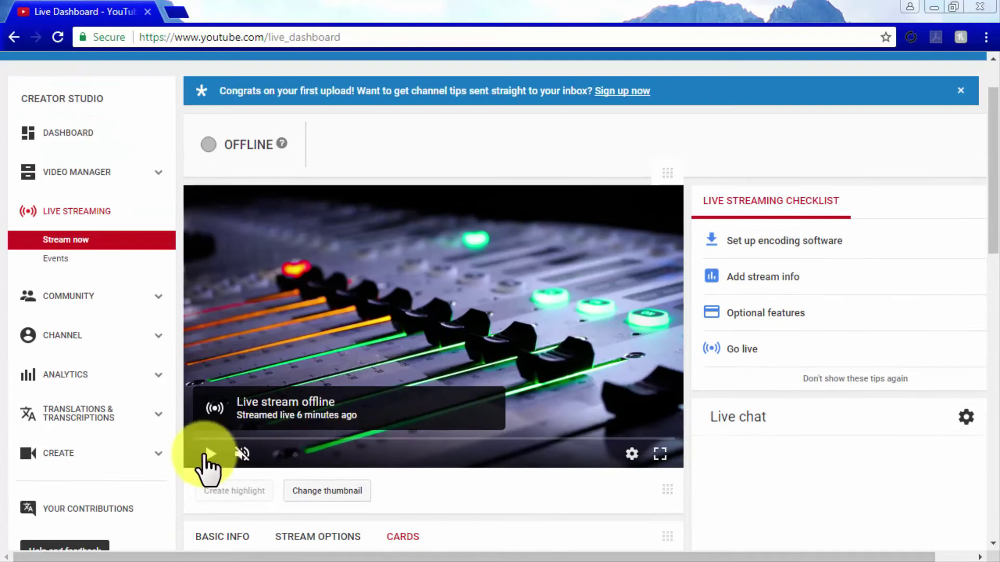
{"action": "left_click", "coordinate": [209, 454]}
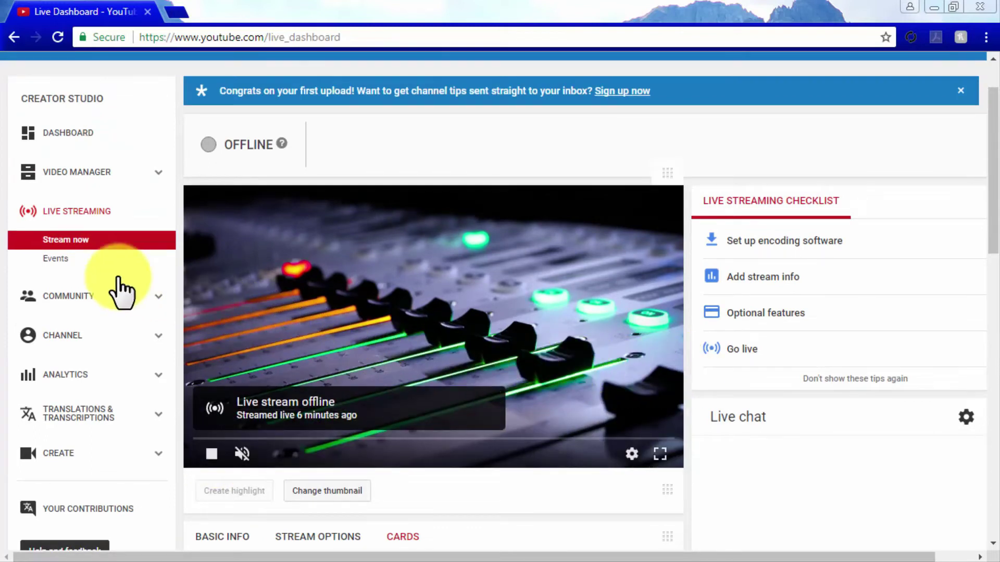
{"action": "left_click", "coordinate": [63, 260]}
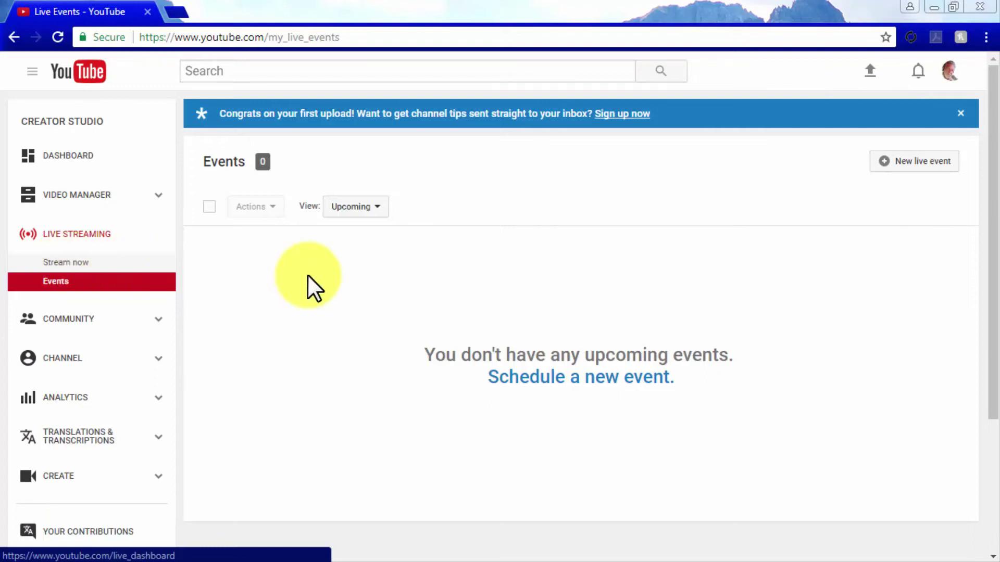
Step: Start a new live event titled 'New Live Event!' and keep its privacy Public
{"action": "left_click", "coordinate": [879, 161]}
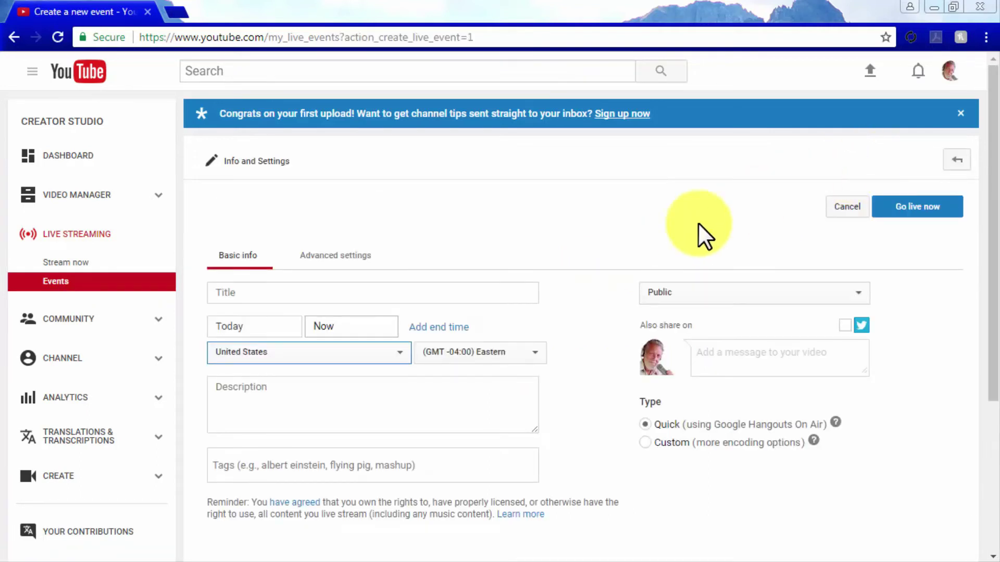
{"action": "left_click", "coordinate": [515, 290]}
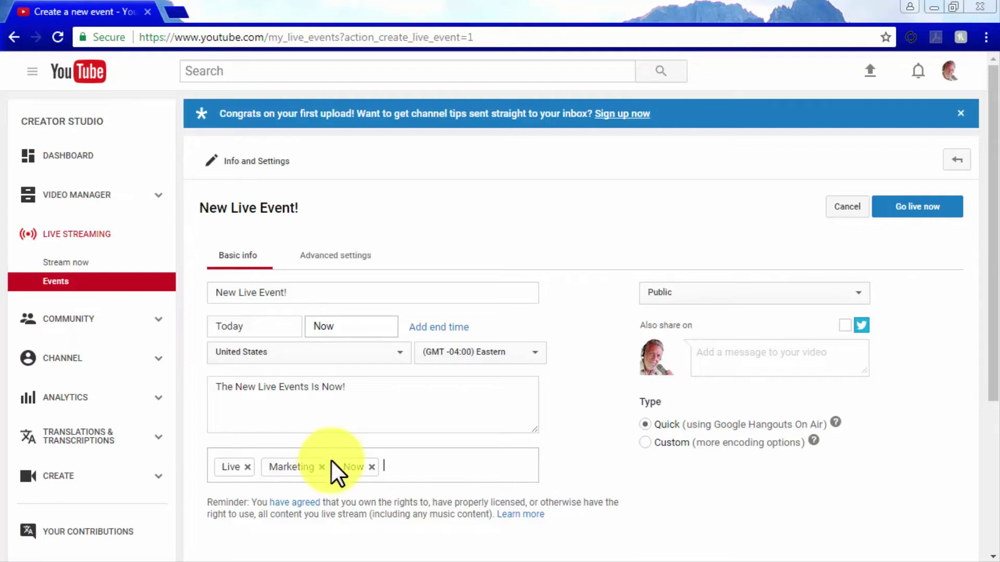
{"action": "left_click", "coordinate": [792, 294]}
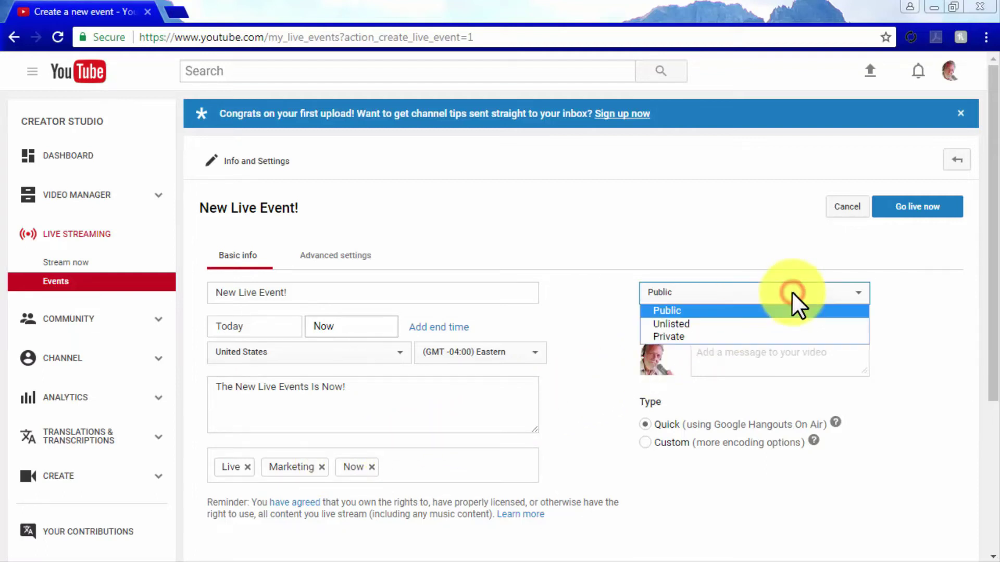
{"action": "left_click", "coordinate": [760, 311]}
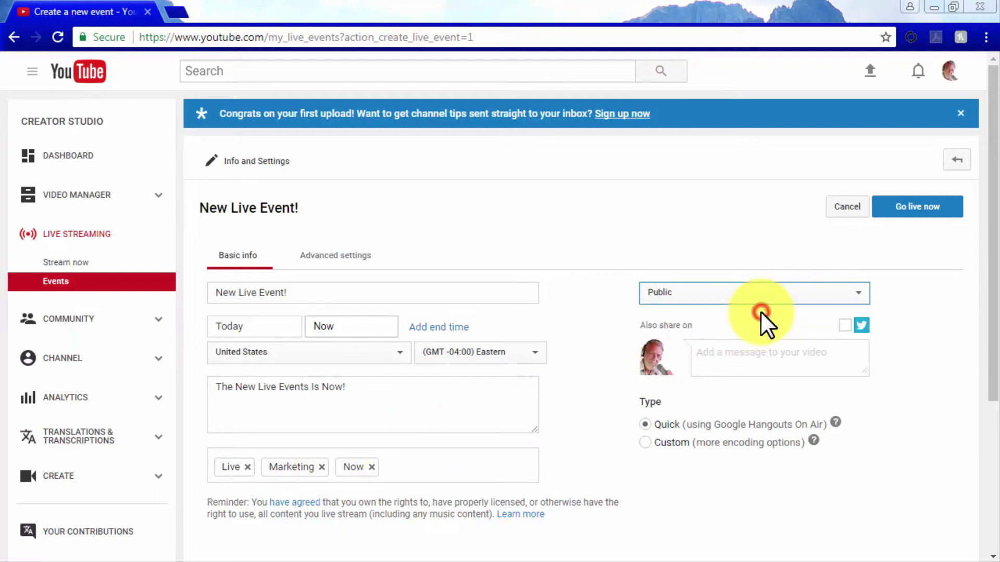
Step: Skip Twitter sharing, add the description and tags Live, Marketing, Now, and keep Quick type
{"action": "left_click", "coordinate": [845, 326]}
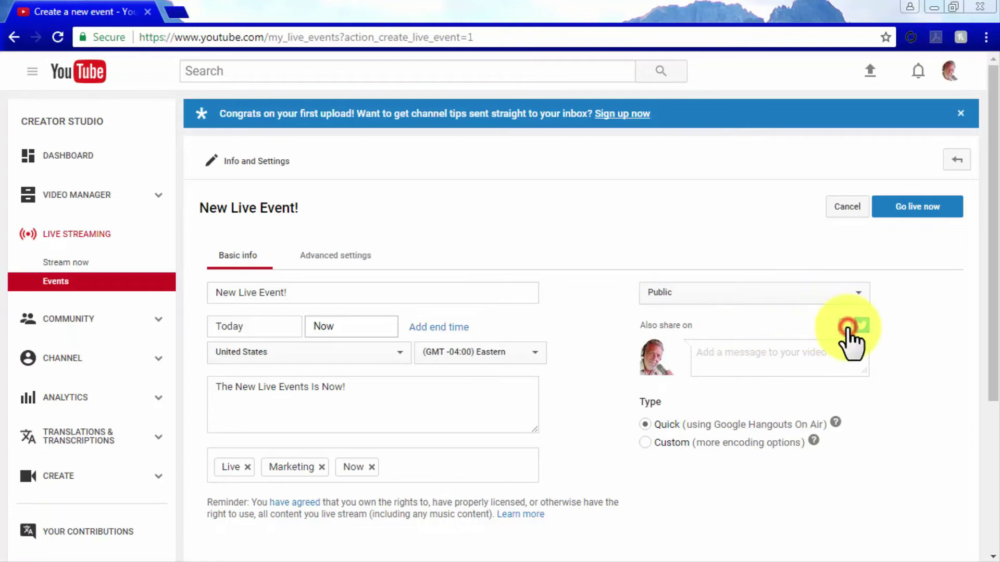
{"action": "left_click", "coordinate": [649, 7]}
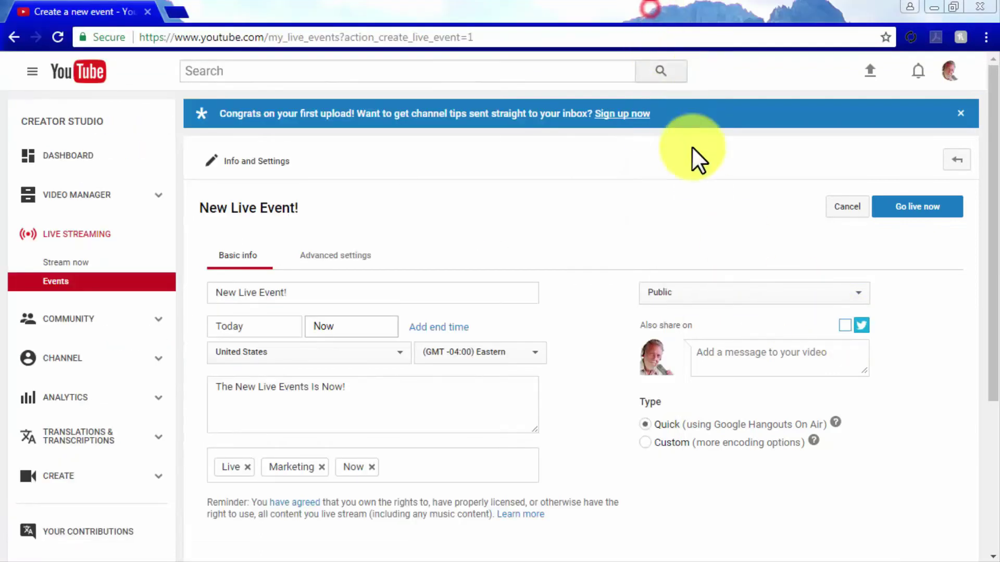
{"action": "left_click", "coordinate": [786, 353]}
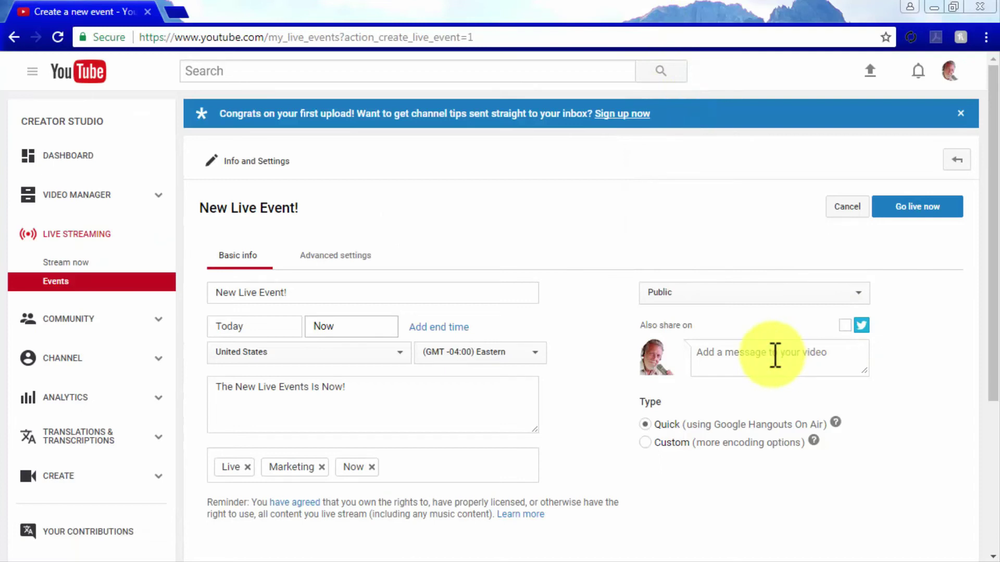
{"action": "scroll", "coordinate": [775, 358], "scroll_direction": "down", "scroll_amount": 1}
{"action": "type", "text": "H"}
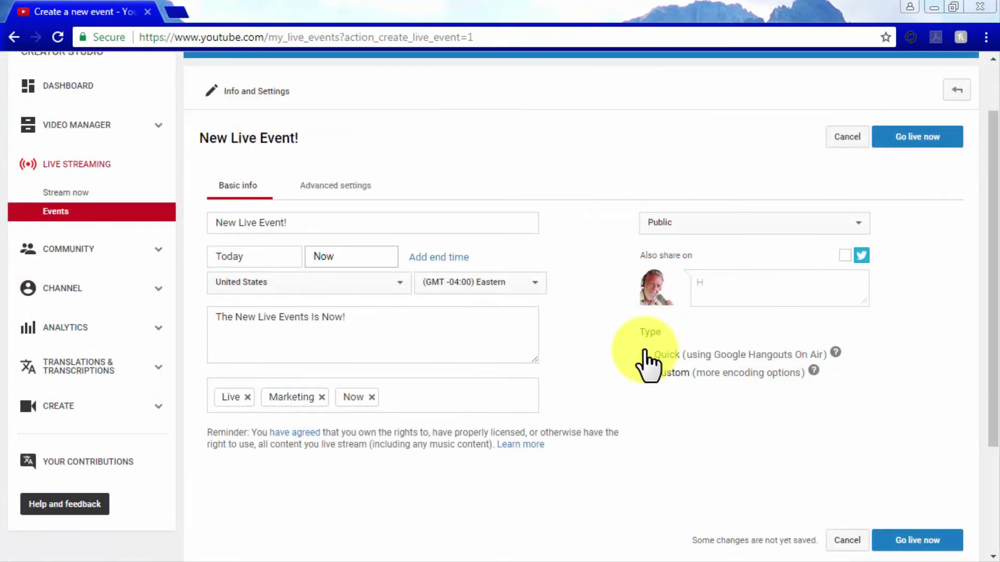
{"action": "left_click", "coordinate": [644, 372]}
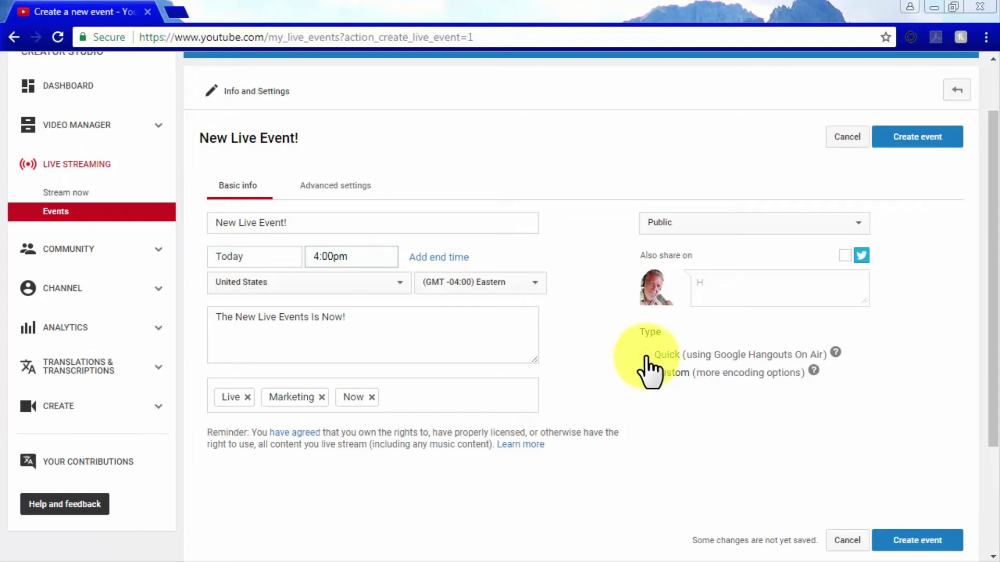
{"action": "left_click", "coordinate": [645, 355]}
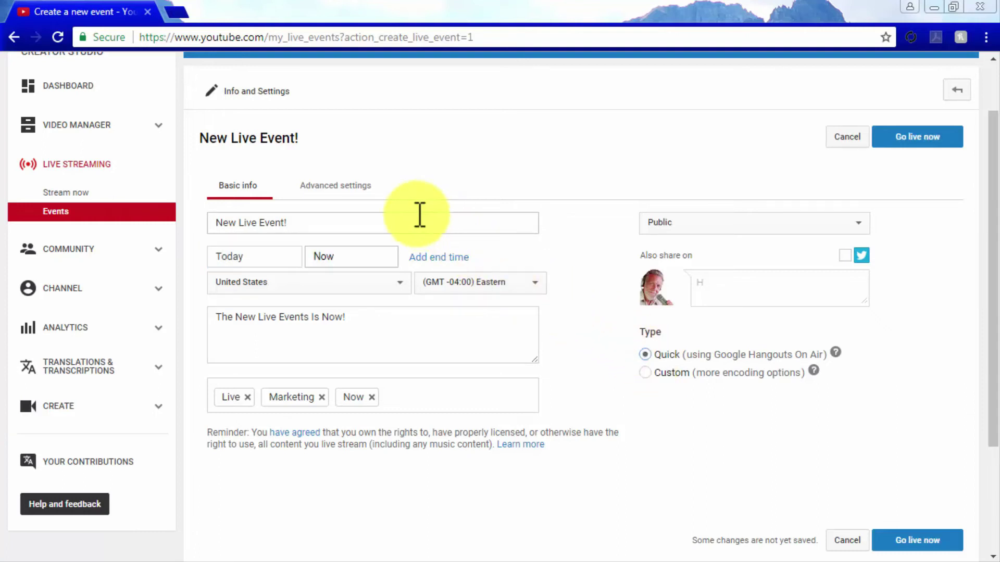
Step: Review the advanced settings: live chat on, People & Blogs category, DVR enabled, normal latency
{"action": "left_click", "coordinate": [359, 195]}
{"action": "scroll", "coordinate": [359, 206], "scroll_direction": "up", "scroll_amount": 2}
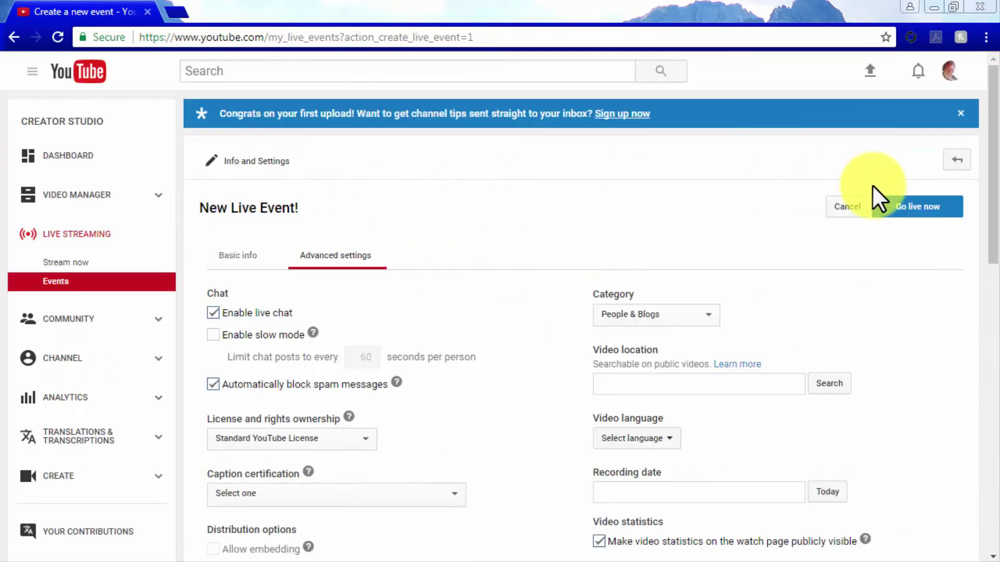
{"action": "left_click_drag", "start_coordinate": [997, 180], "coordinate": [996, 264]}
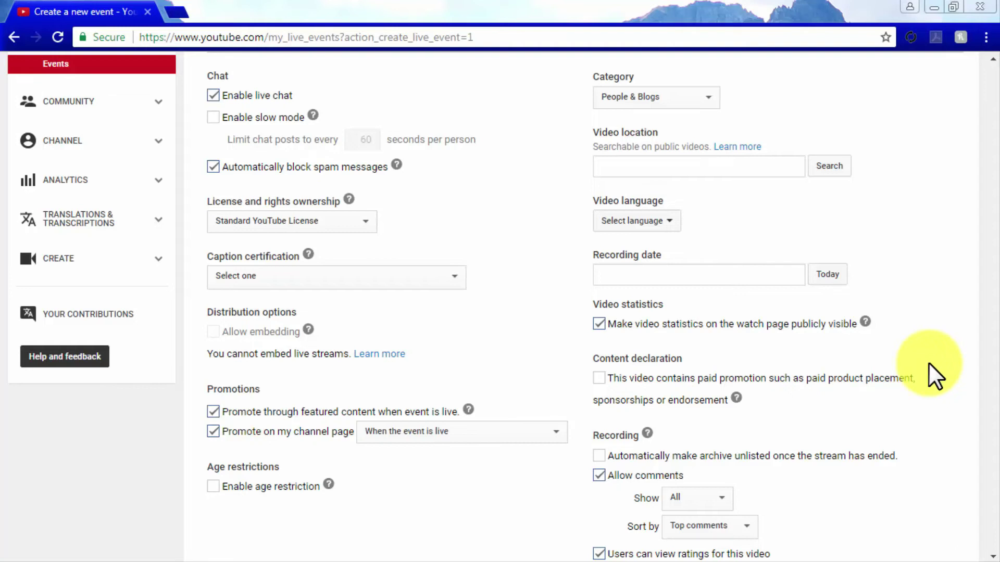
{"action": "scroll", "coordinate": [929, 365], "scroll_direction": "down", "scroll_amount": 5}
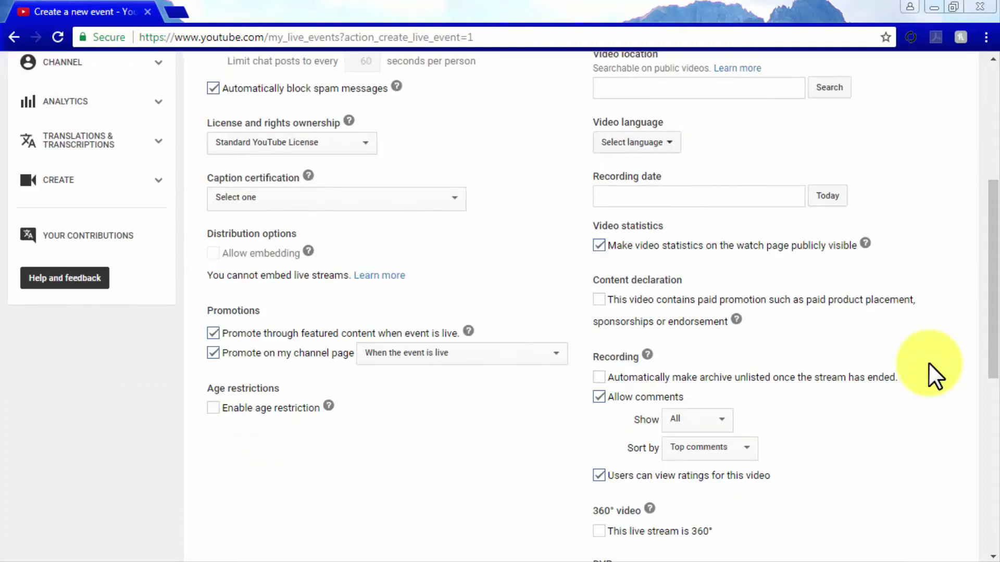
{"action": "scroll", "coordinate": [929, 363], "scroll_direction": "down", "scroll_amount": 3}
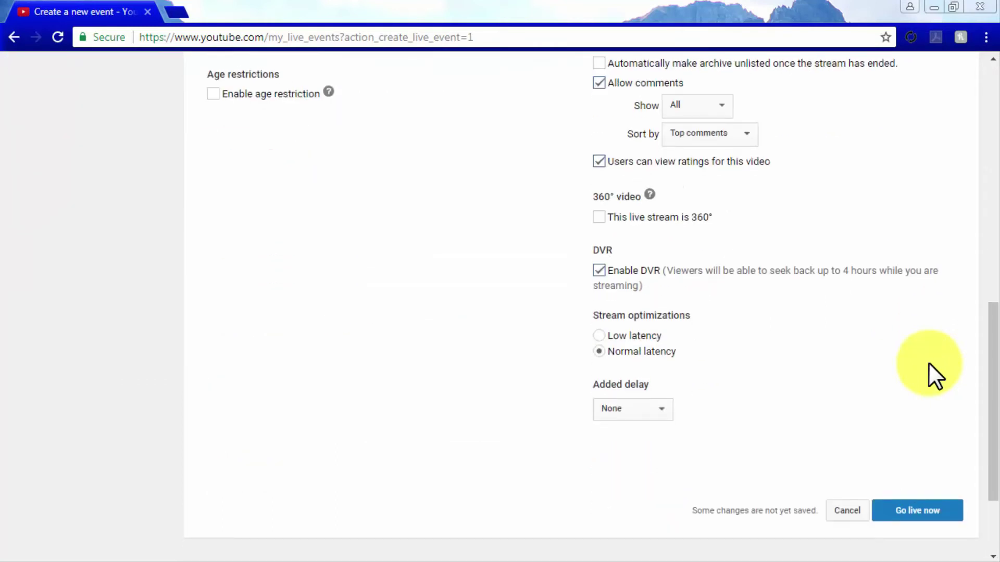
{"action": "scroll", "coordinate": [929, 363], "scroll_direction": "up", "scroll_amount": 10}
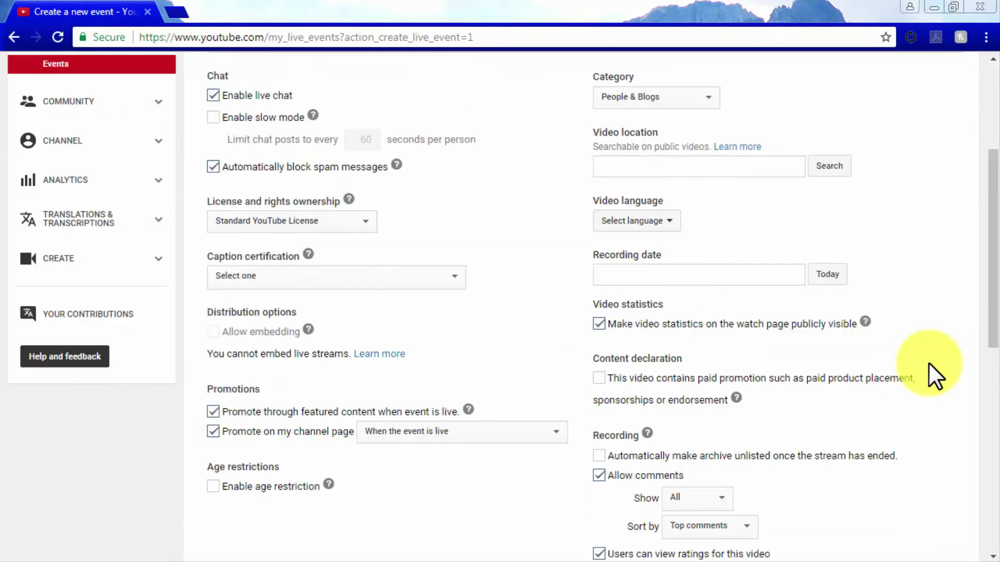
Step: Go live now with 'New Live Event!' in Hangouts and allow camera and microphone access
{"action": "left_click", "coordinate": [928, 207]}
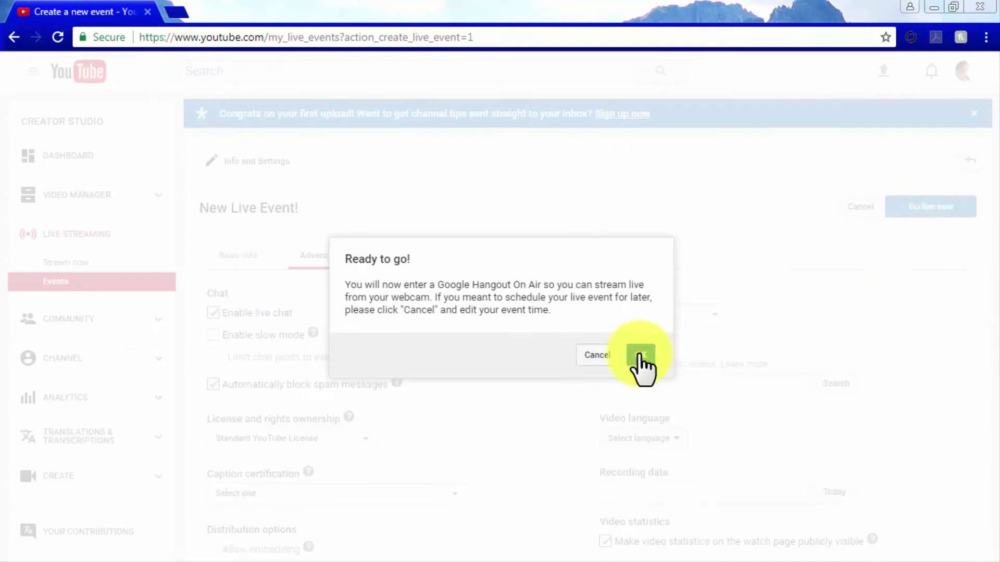
{"action": "left_click", "coordinate": [640, 355]}
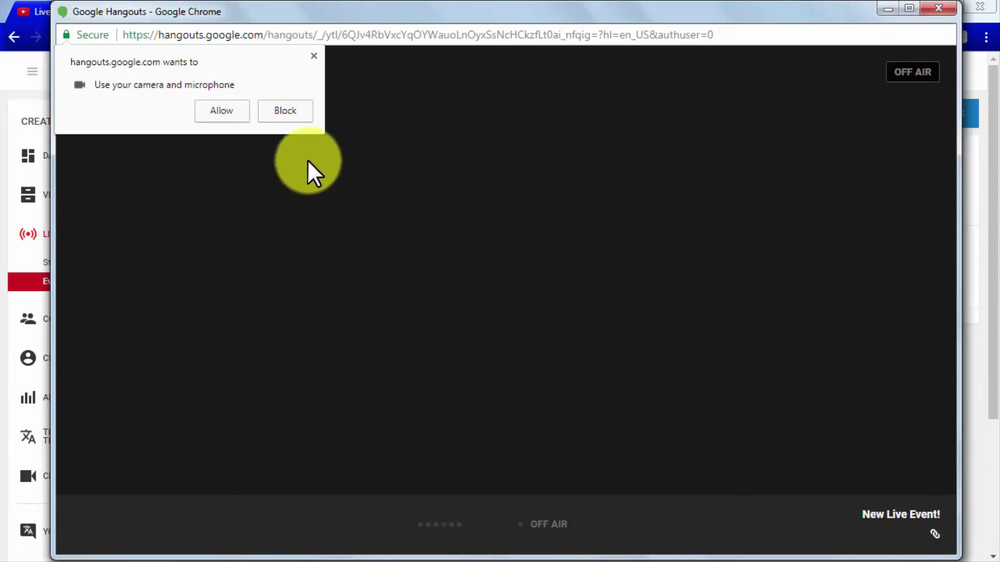
{"action": "left_click", "coordinate": [230, 111]}
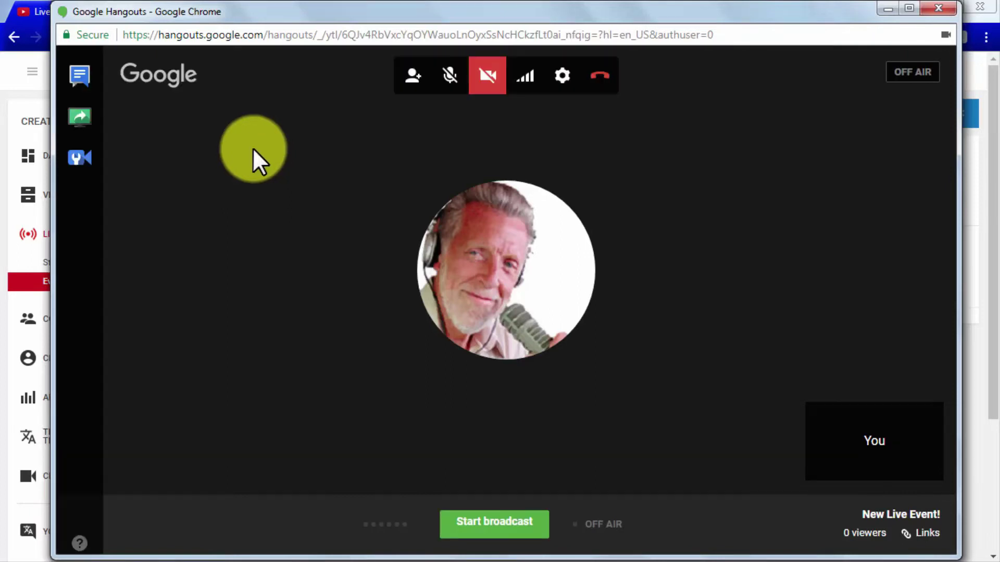
Step: Start broadcasting the Hangout On Air and copy the YouTube page link
{"action": "left_click", "coordinate": [473, 517]}
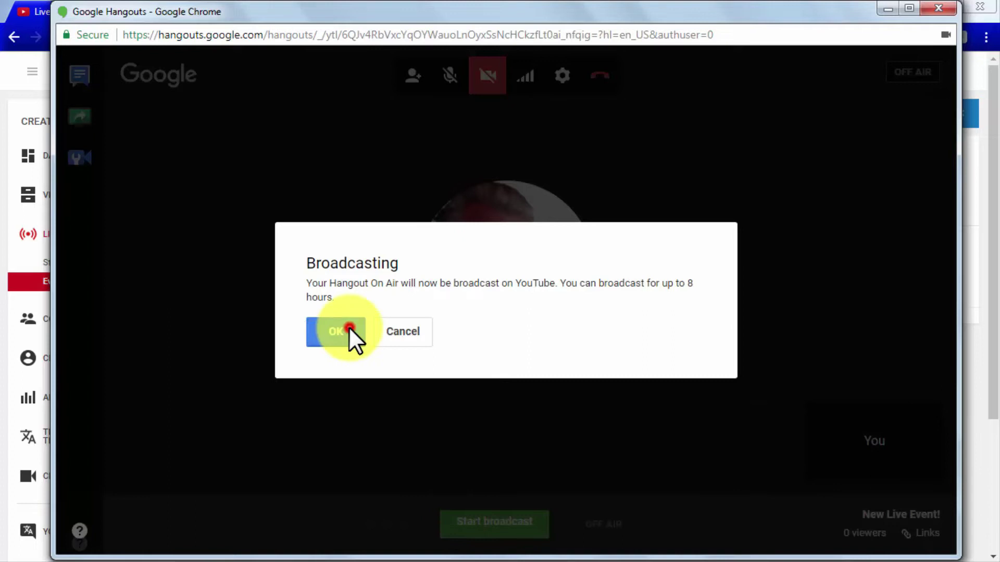
{"action": "left_click", "coordinate": [349, 329]}
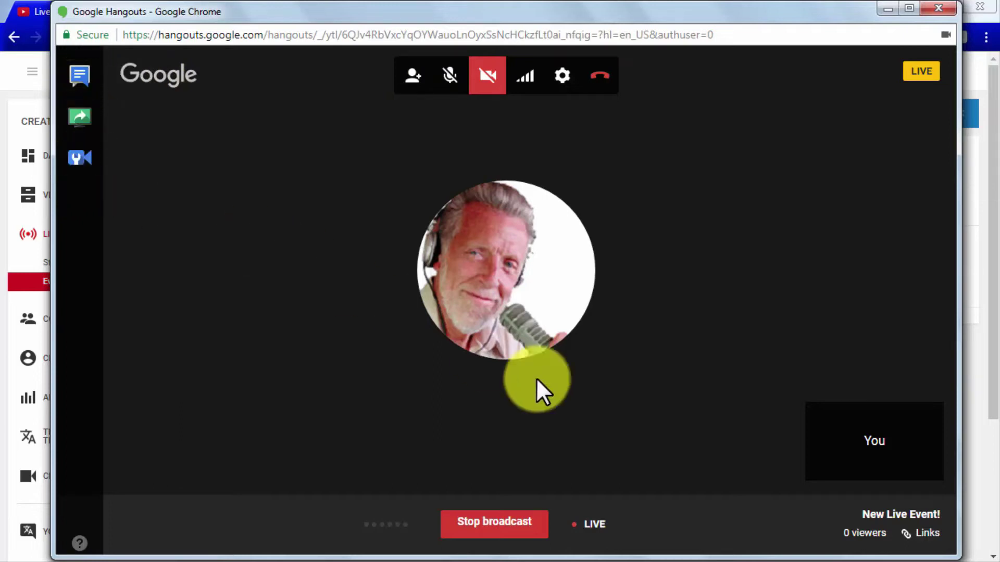
{"action": "left_click", "coordinate": [919, 535]}
{"action": "left_click", "coordinate": [853, 489]}
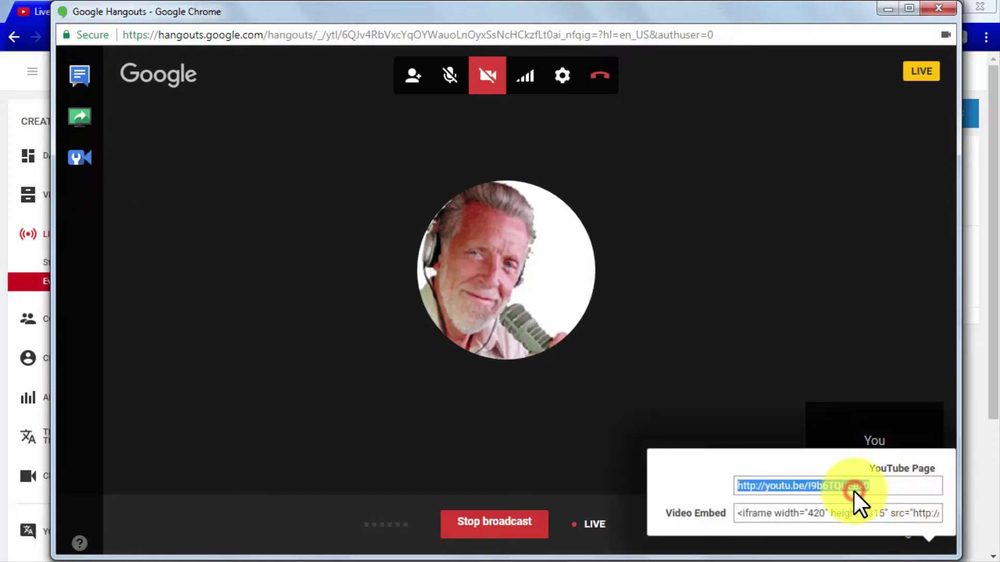
{"action": "key", "text": "alt+Tab"}
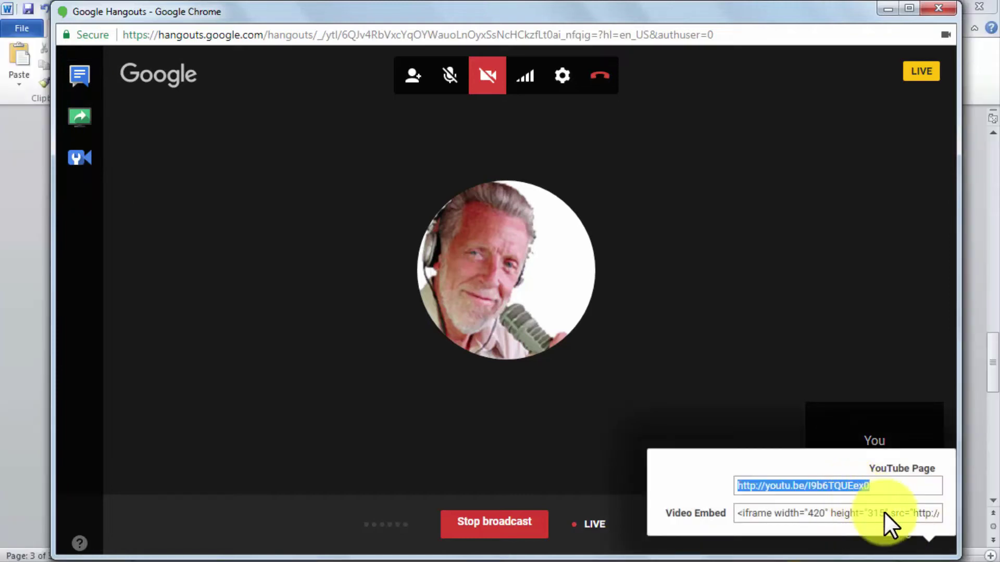
Step: Copy the embed code, stop the broadcast, and return to the YouTube events list
{"action": "left_click", "coordinate": [883, 513]}
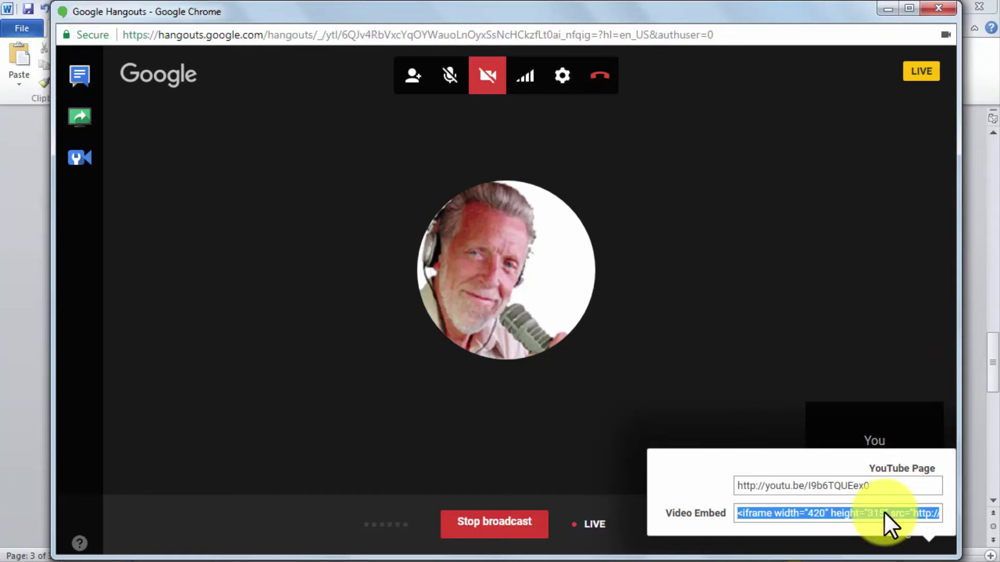
{"action": "left_click", "coordinate": [494, 523]}
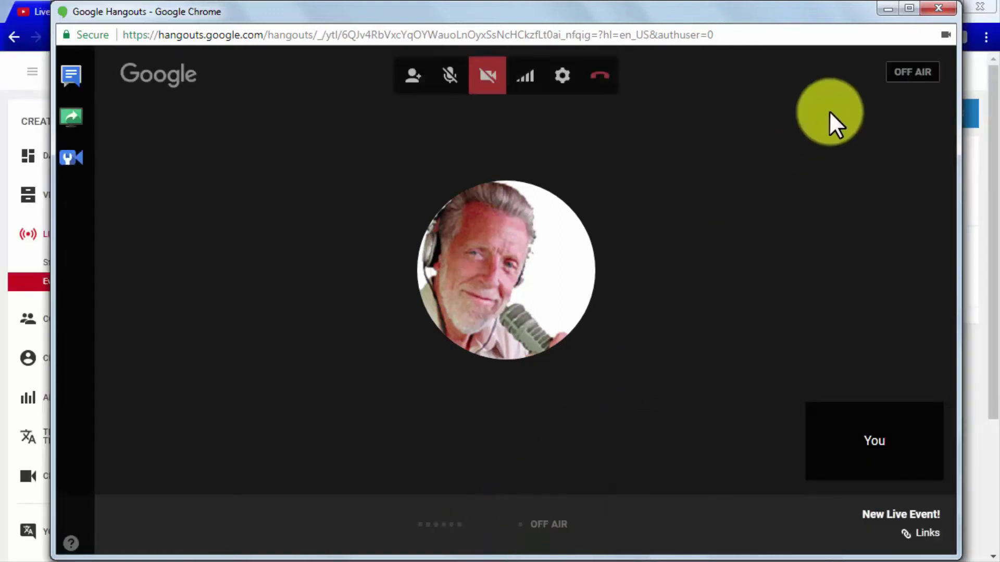
{"action": "left_click", "coordinate": [887, 7]}
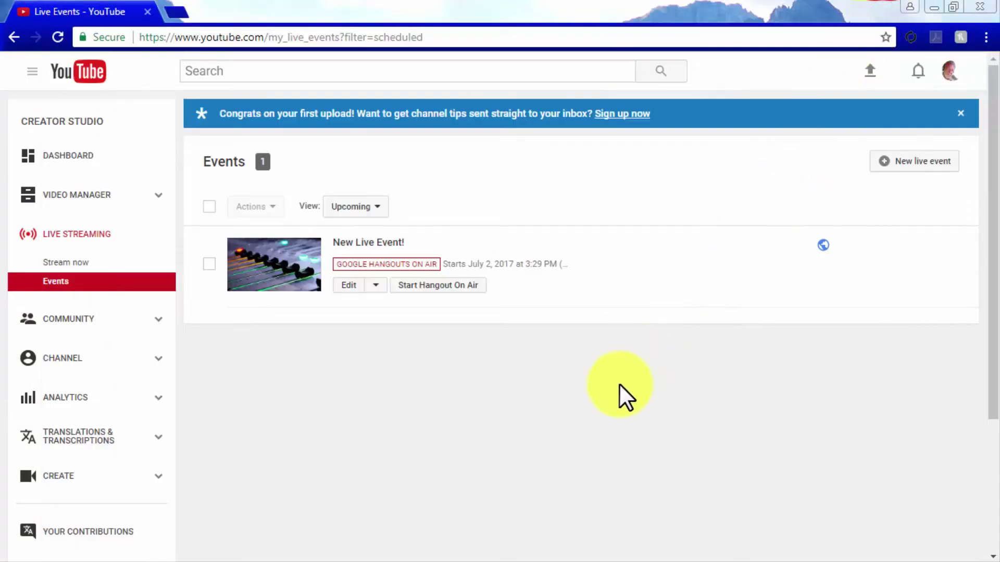
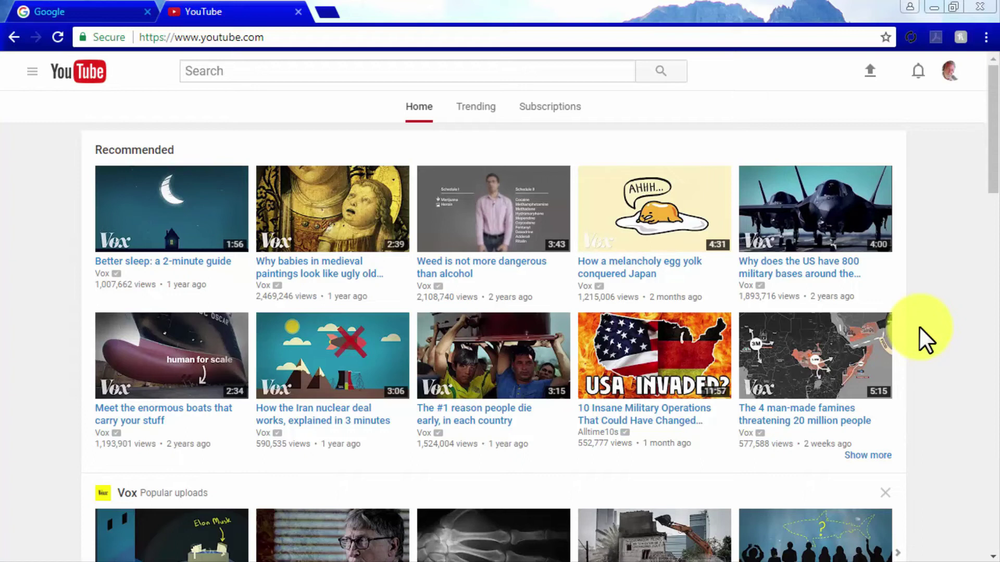
Step: Search YouTube for 'how to skateboard', then switch to the Google browser tab
{"action": "left_click", "coordinate": [548, 72]}
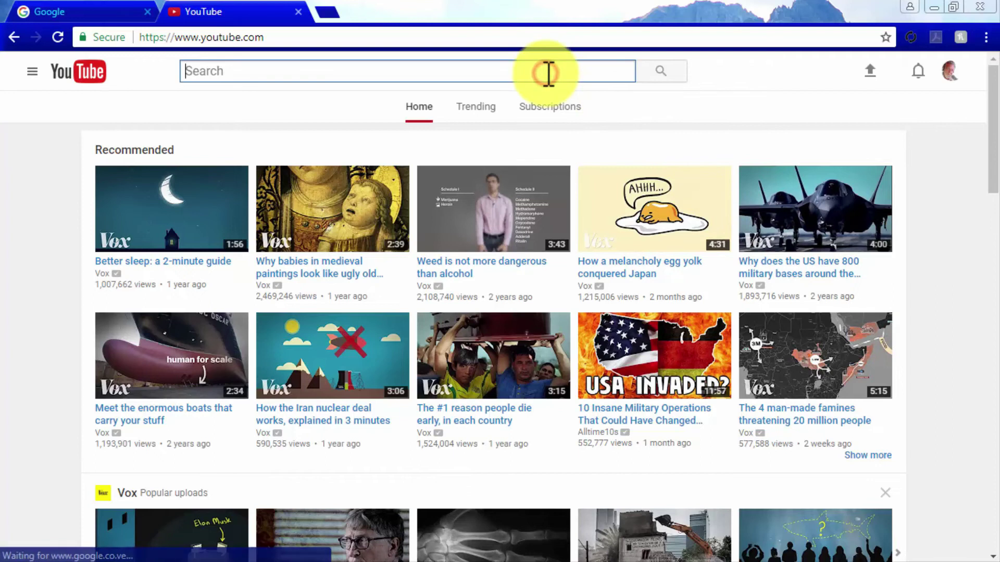
{"action": "type", "text": "how to skateboard"}
{"action": "key", "text": "Return"}
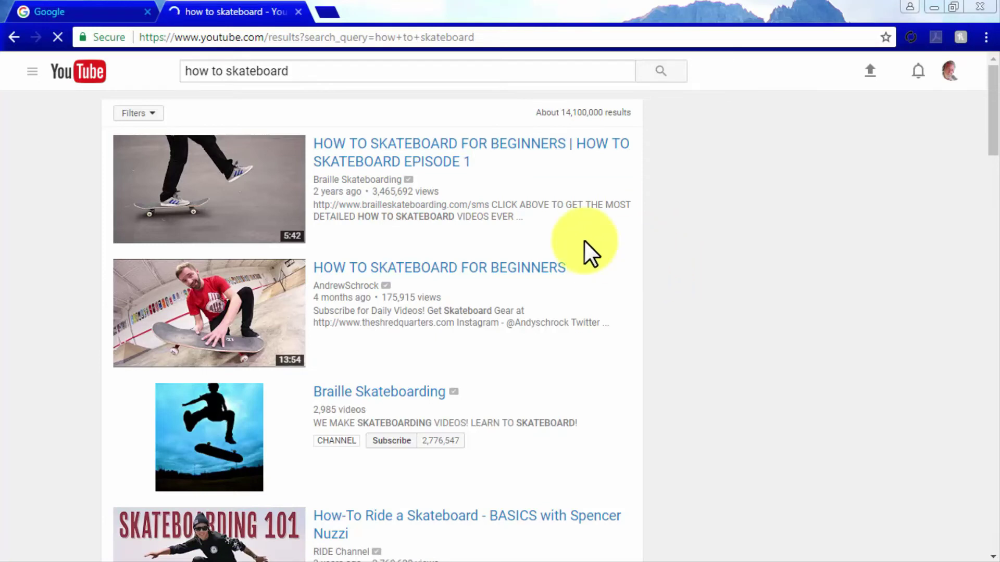
{"action": "left_click", "coordinate": [79, 10]}
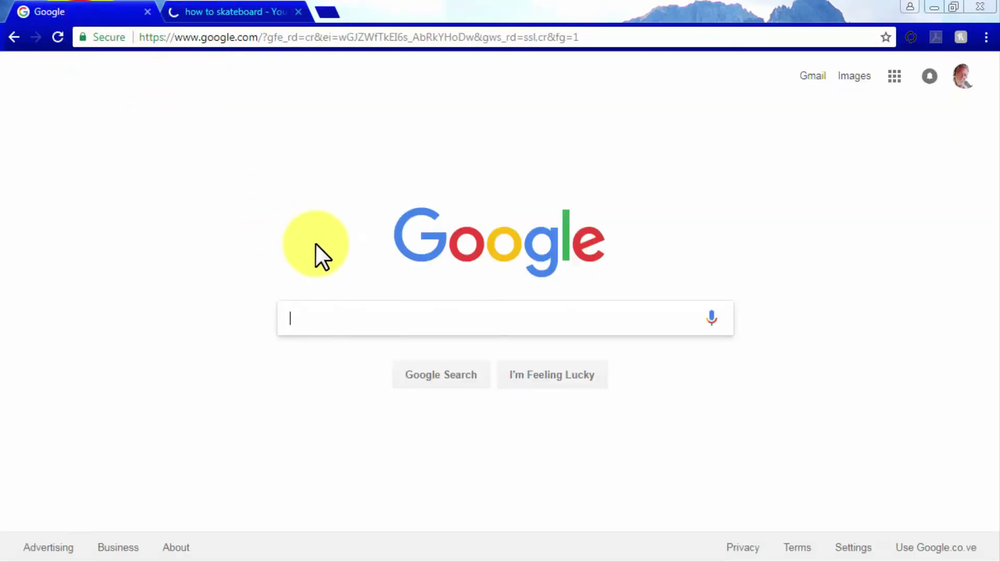
Step: Search Google for 'how to skateboard' and scroll through the web results
{"action": "left_click", "coordinate": [404, 314]}
{"action": "type", "text": "how to skateboard"}
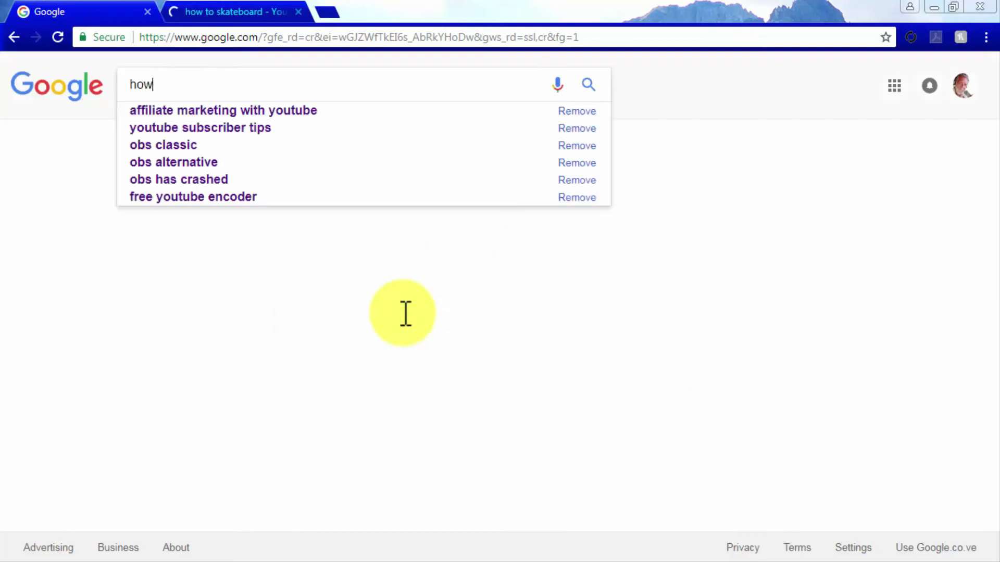
{"action": "key", "text": "Return"}
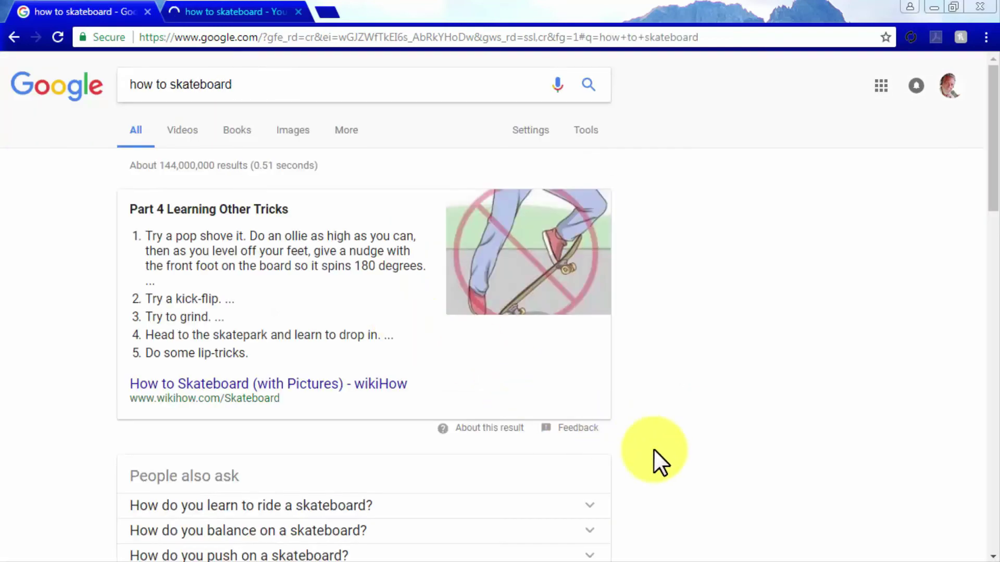
{"action": "scroll", "coordinate": [653, 455], "scroll_direction": "down", "scroll_amount": 6}
{"action": "scroll", "coordinate": [652, 455], "scroll_direction": "down", "scroll_amount": 3}
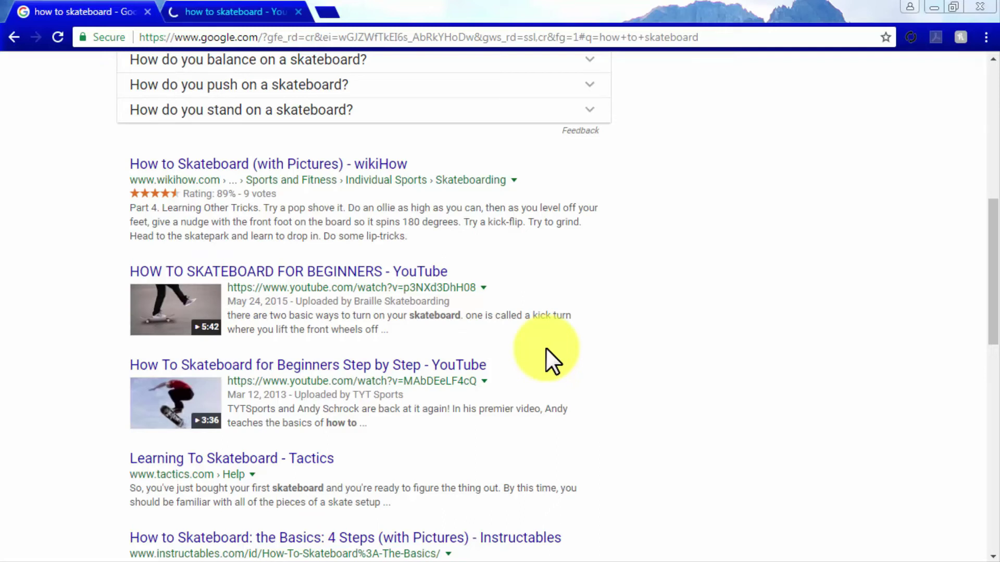
{"action": "scroll", "coordinate": [547, 347], "scroll_direction": "up", "scroll_amount": 9}
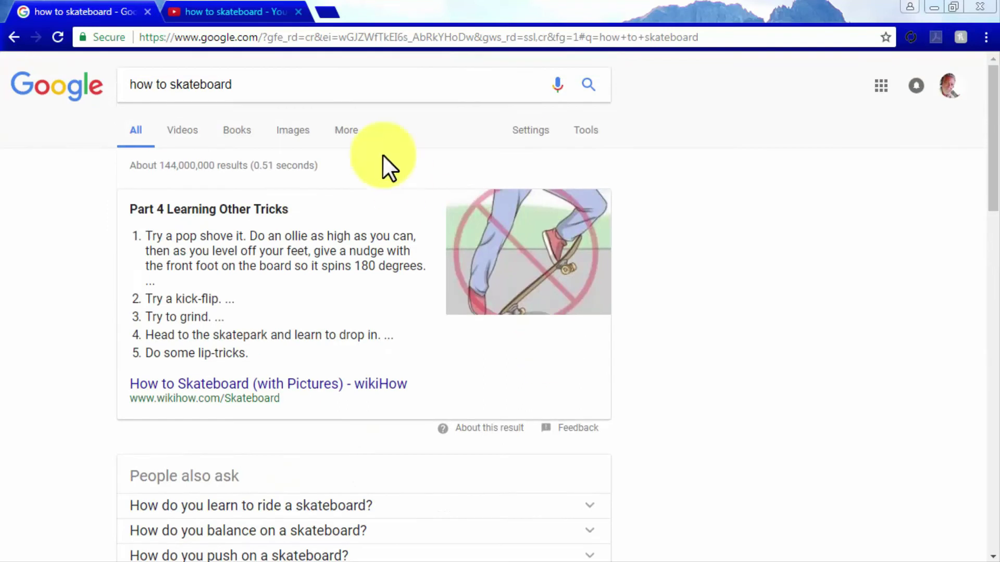
{"action": "left_click_drag", "start_coordinate": [301, 76], "coordinate": [133, 84]}
Step: Replace the Google query with 'how to omelette' and browse its results
{"action": "key", "text": "BackSpace"}
{"action": "type", "text": "how to omell"}
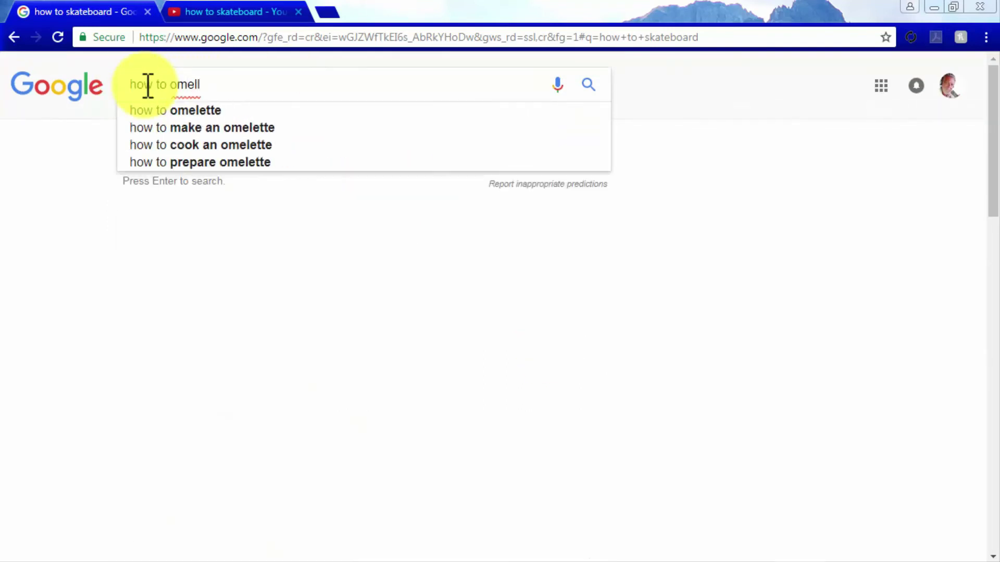
{"action": "key", "text": "BackSpace"}
{"action": "type", "text": "ette"}
{"action": "key", "text": "Return"}
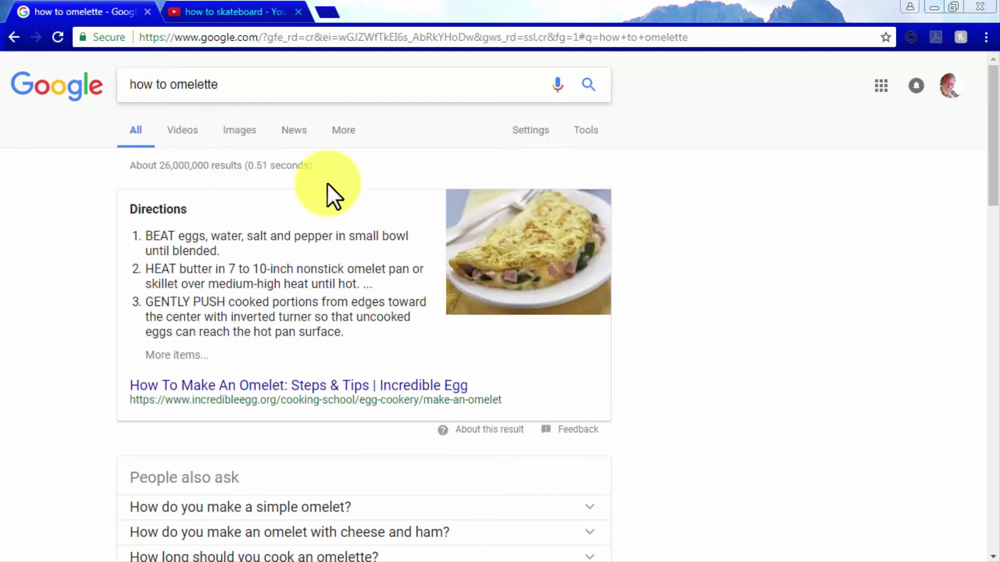
{"action": "scroll", "coordinate": [666, 431], "scroll_direction": "down", "scroll_amount": 7}
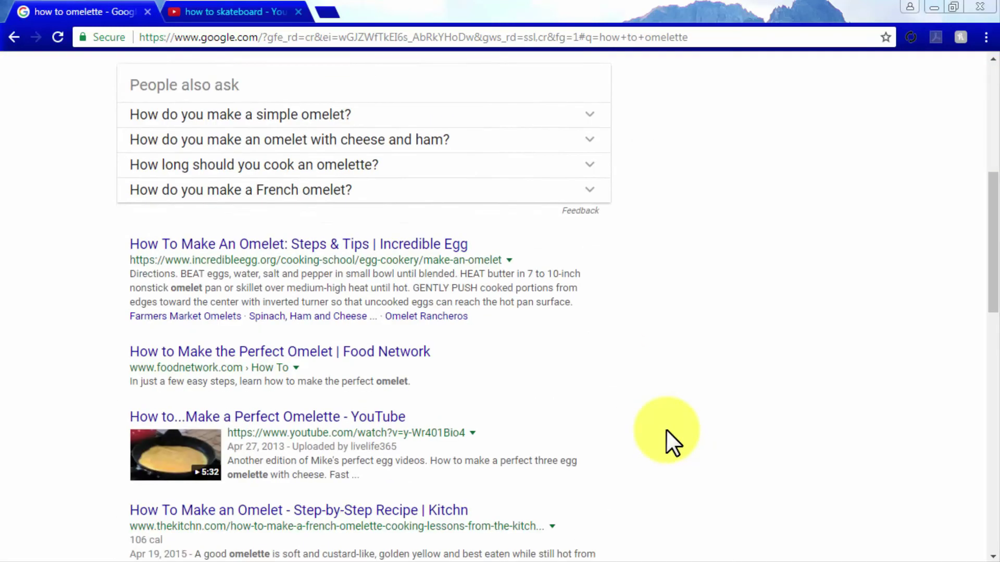
{"action": "scroll", "coordinate": [667, 431], "scroll_direction": "down", "scroll_amount": 4}
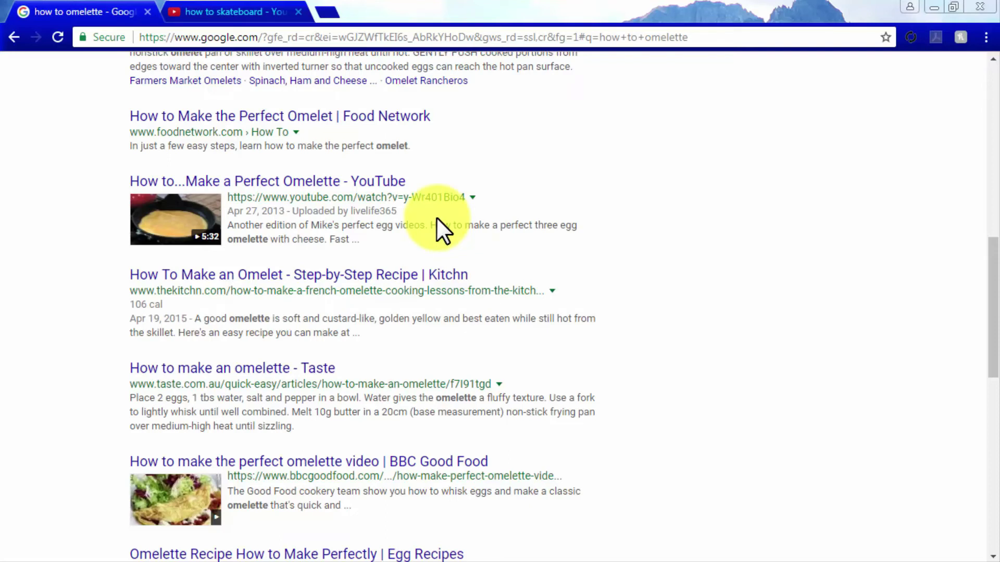
{"action": "scroll", "coordinate": [436, 218], "scroll_direction": "up", "scroll_amount": 10}
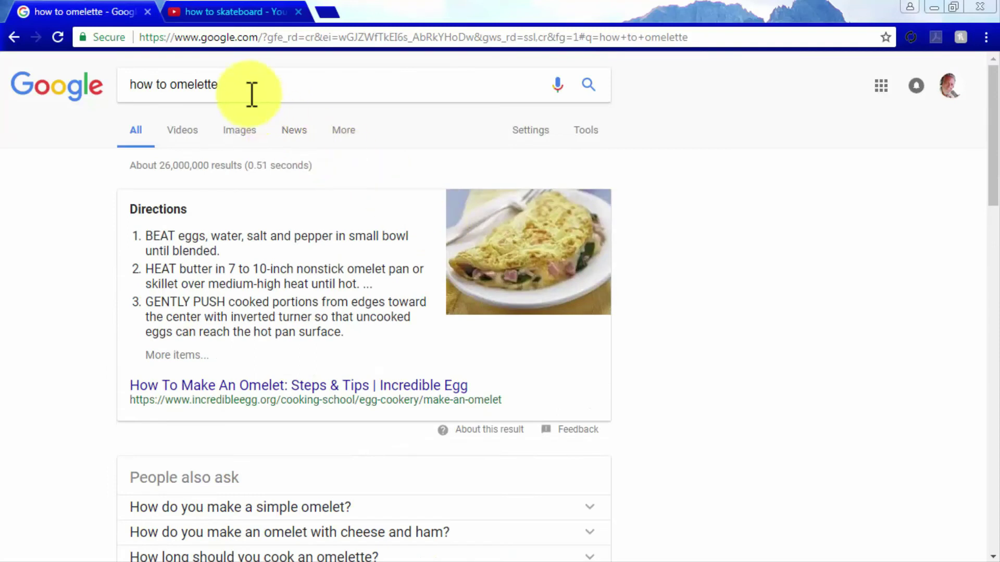
{"action": "left_click_drag", "start_coordinate": [252, 95], "coordinate": [138, 82]}
Step: Search Google for 'SEO tutorial' and scroll through its results
{"action": "type", "text": "SEO tutorial"}
{"action": "key", "text": "Return"}
{"action": "scroll", "coordinate": [611, 400], "scroll_direction": "down", "scroll_amount": 2}
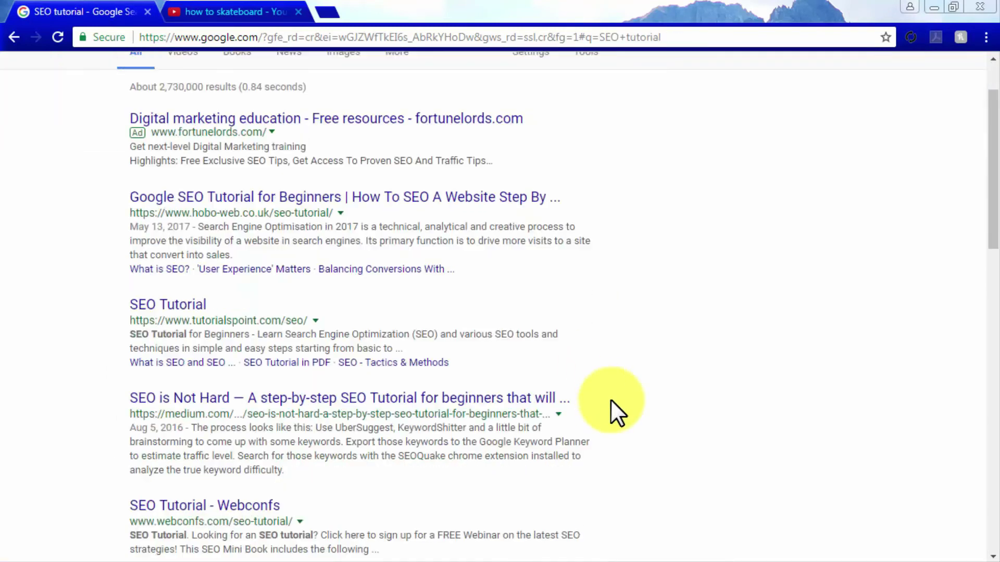
{"action": "scroll", "coordinate": [611, 400], "scroll_direction": "down", "scroll_amount": 10}
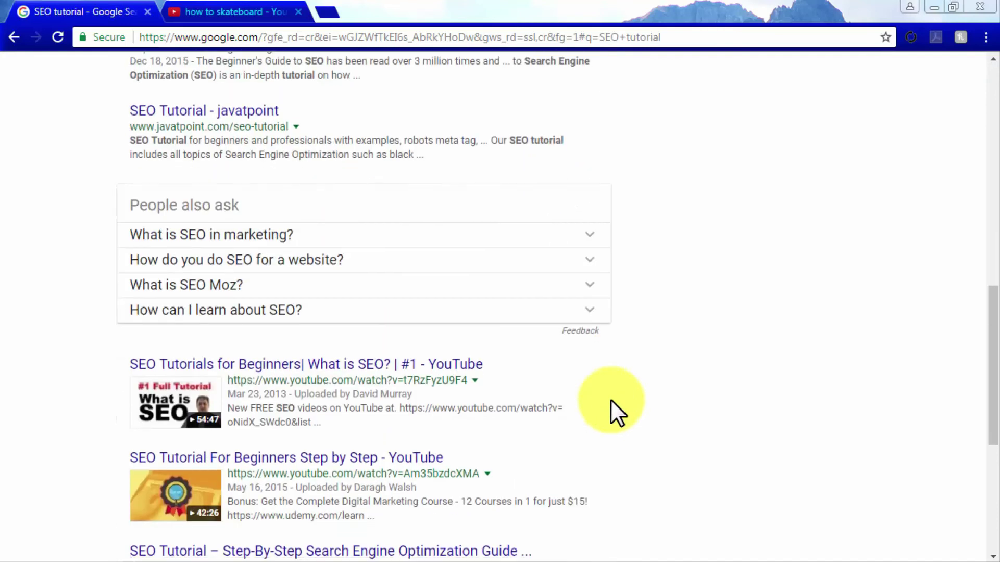
{"action": "scroll", "coordinate": [611, 400], "scroll_direction": "down", "scroll_amount": 3}
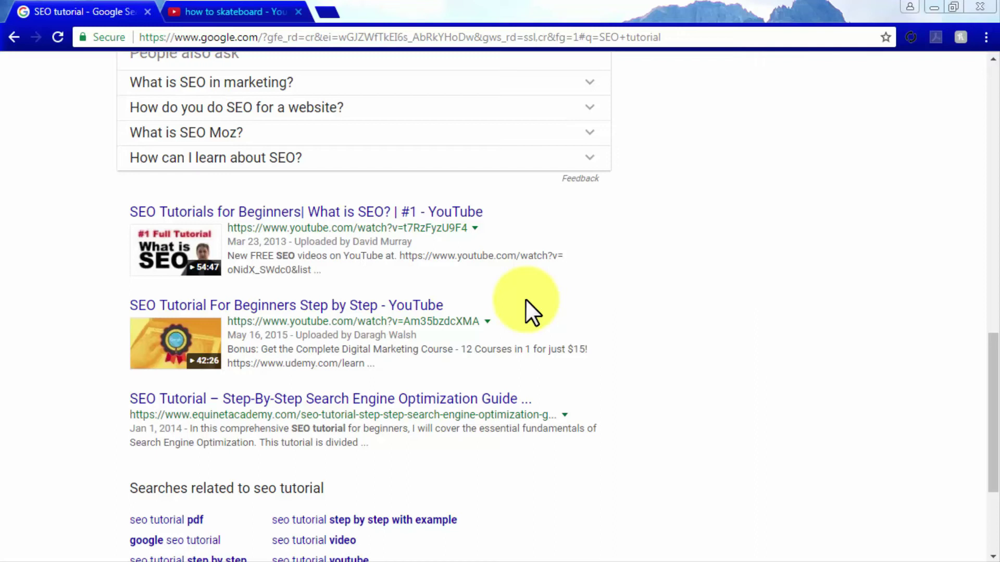
{"action": "scroll", "coordinate": [526, 299], "scroll_direction": "up", "scroll_amount": 15}
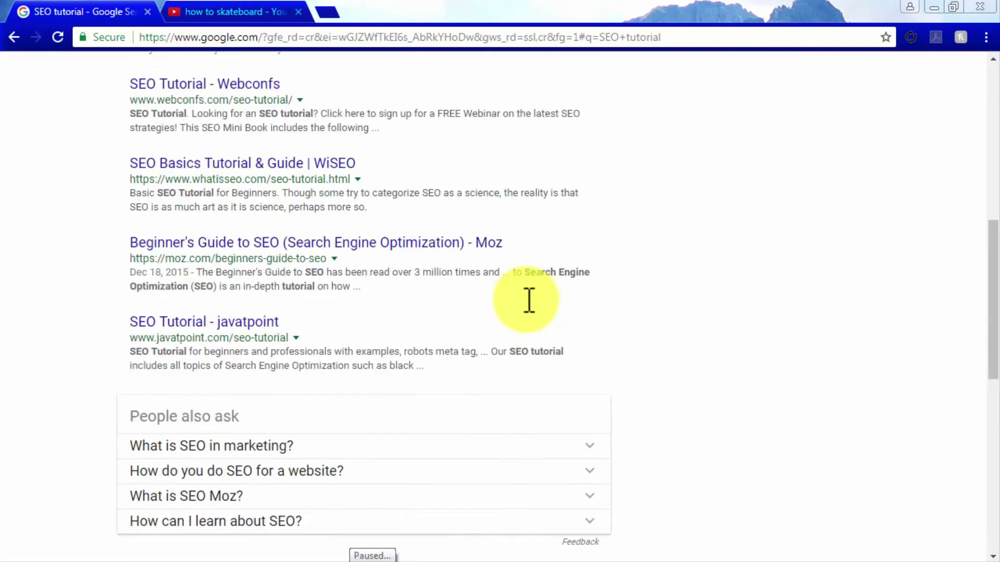
{"action": "left_click", "coordinate": [286, 95]}
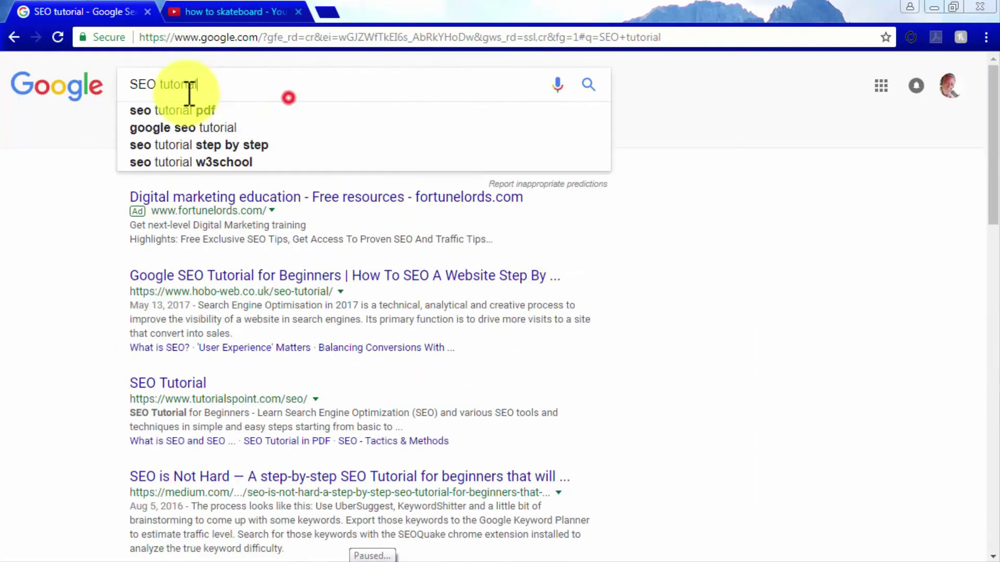
Step: Search Google for 'how to make cold coffee', browse results, then return to YouTube
{"action": "left_click_drag", "start_coordinate": [197, 85], "coordinate": [128, 85]}
{"action": "key", "text": "BackSpace"}
{"action": "type", "text": "how t"}
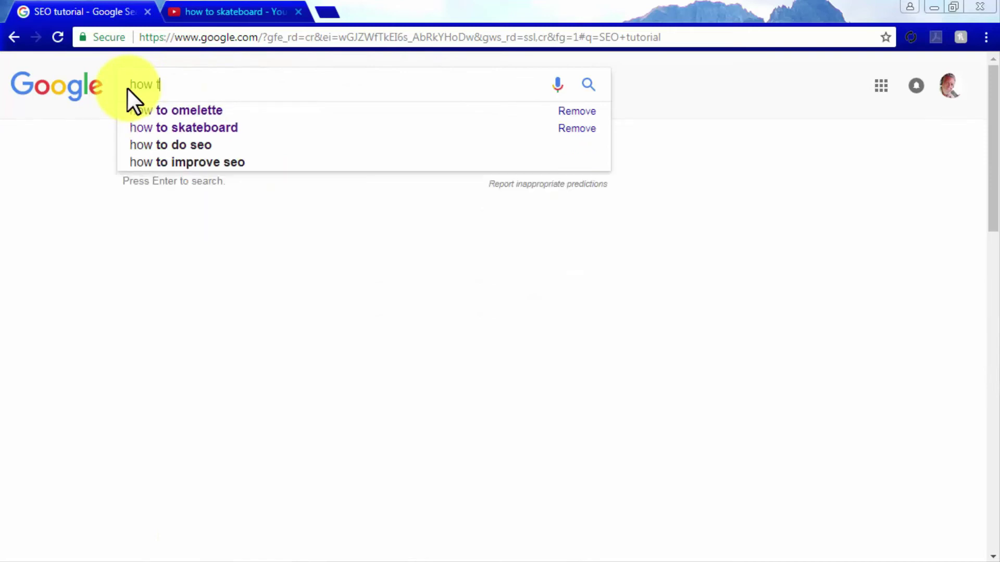
{"action": "type", "text": "o make cold coffee"}
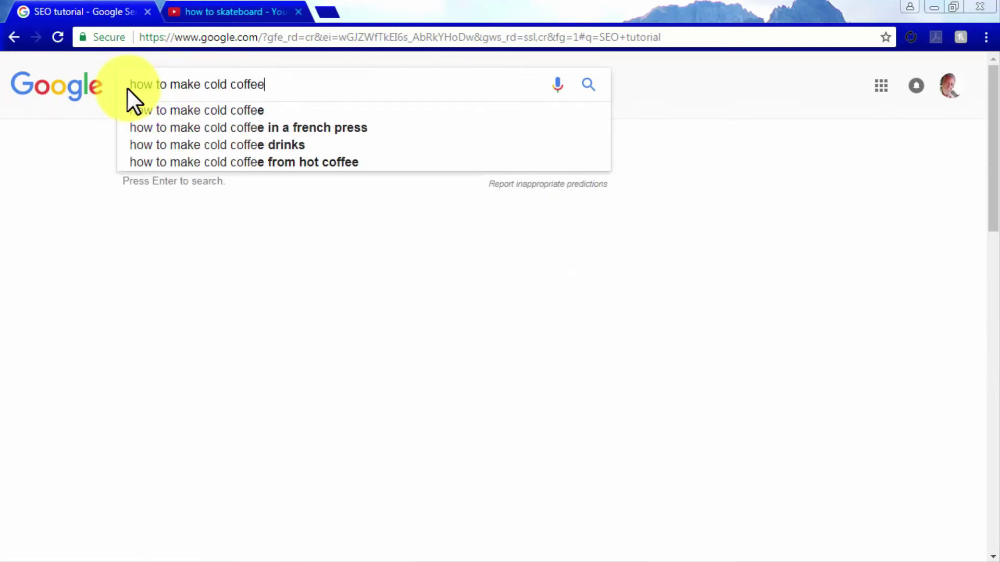
{"action": "key", "text": "Return"}
{"action": "scroll", "coordinate": [654, 415], "scroll_direction": "down", "scroll_amount": 6}
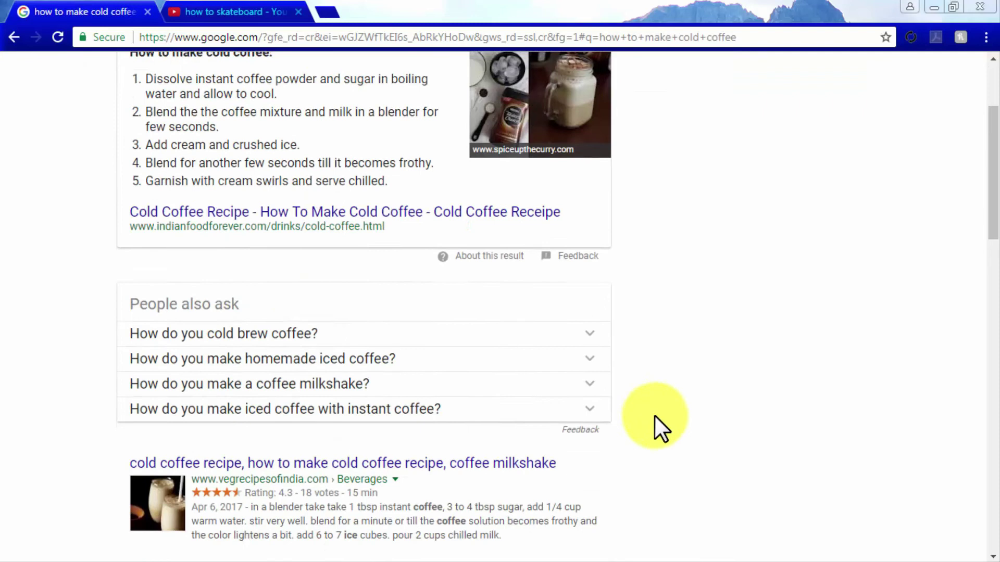
{"action": "scroll", "coordinate": [654, 415], "scroll_direction": "down", "scroll_amount": 5}
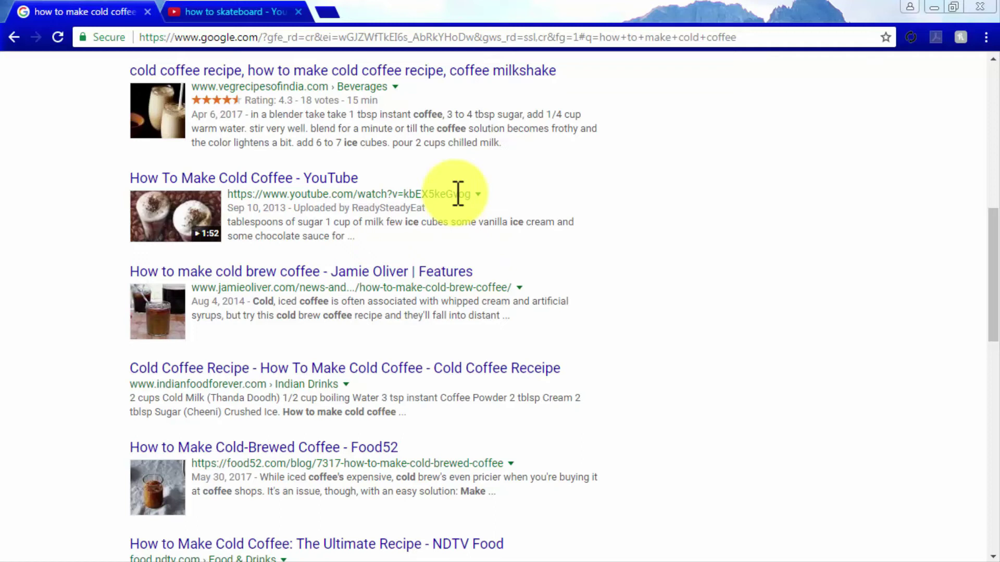
{"action": "left_click", "coordinate": [249, 9]}
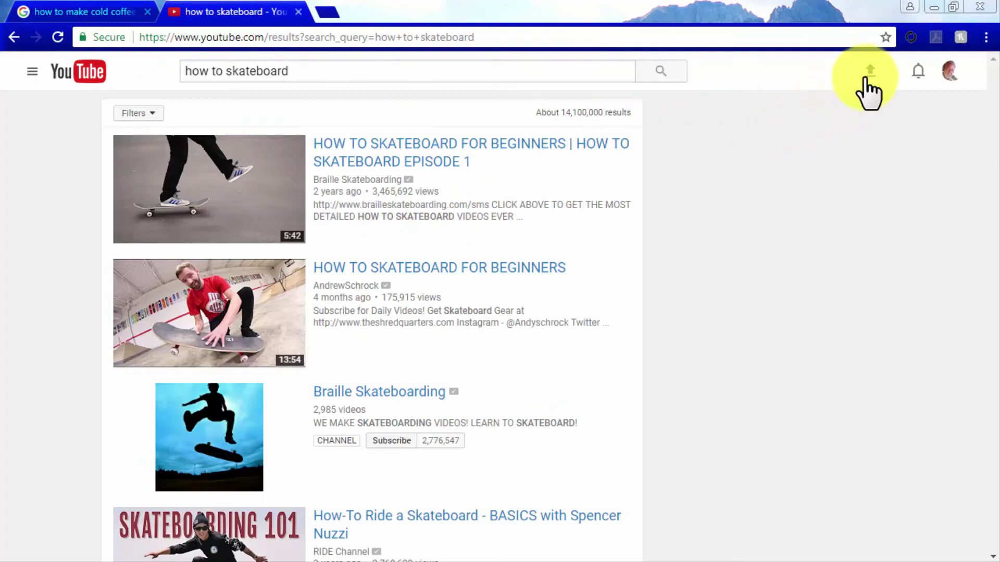
Step: Start a new upload and title it 'How To Become Amazon Affiliate'
{"action": "left_click", "coordinate": [867, 73]}
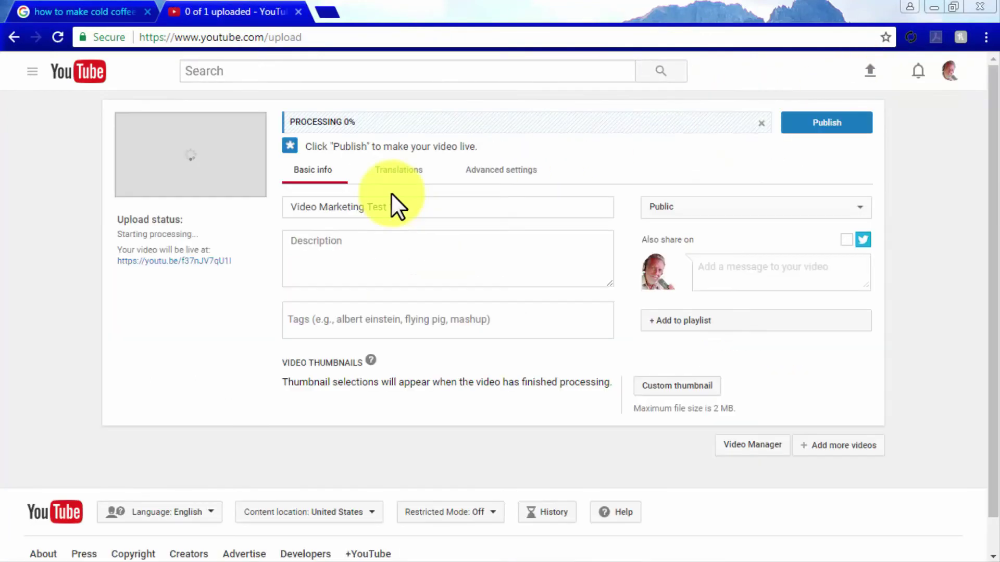
{"action": "left_click_drag", "start_coordinate": [413, 209], "coordinate": [283, 207]}
{"action": "type", "text": "Ho"}
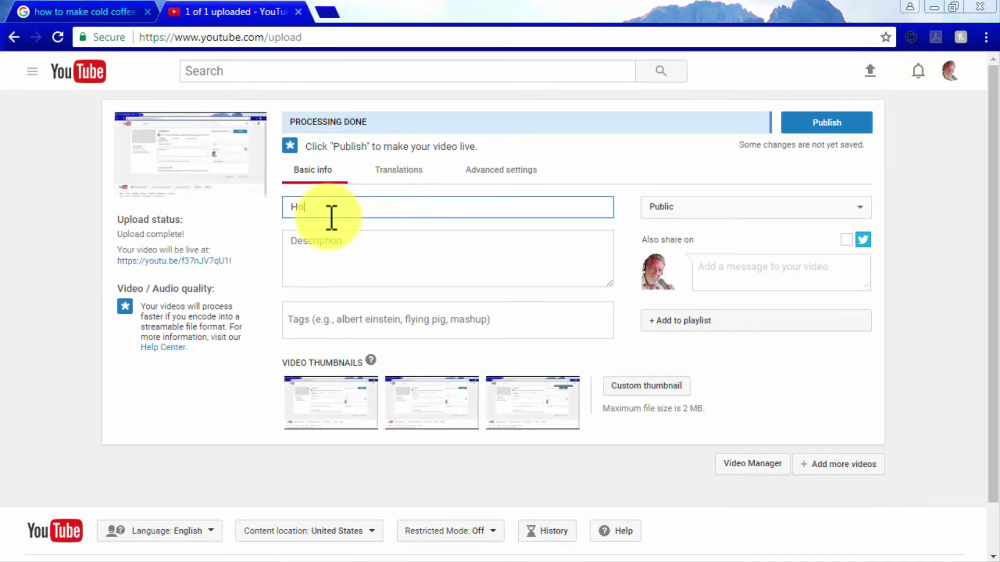
{"action": "type", "text": "w To Secome Amazon Affiliate"}
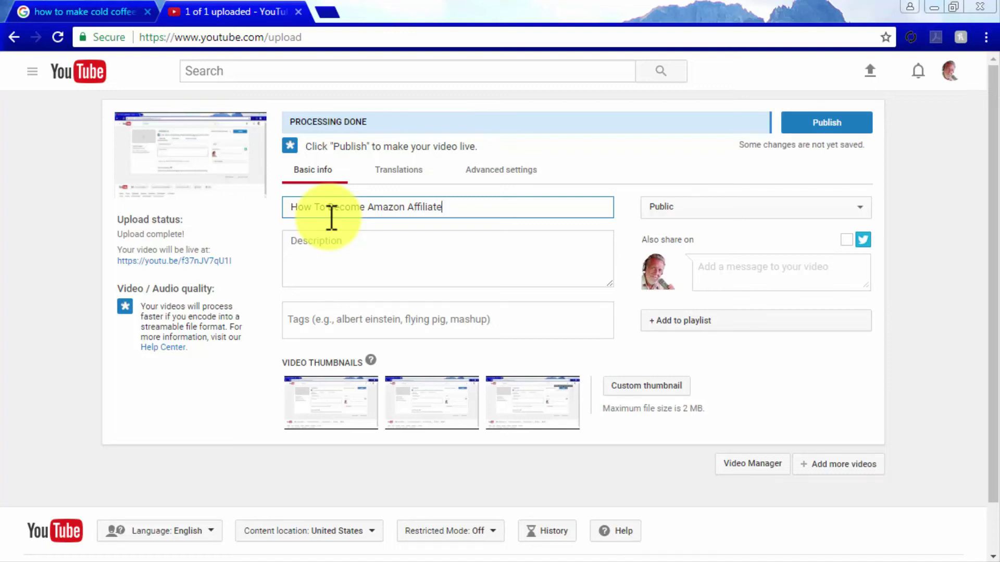
Step: Paste the description text with the Get The Full Report link as its first line
{"action": "left_click", "coordinate": [315, 260]}
{"action": "key", "text": "ctrl+v"}
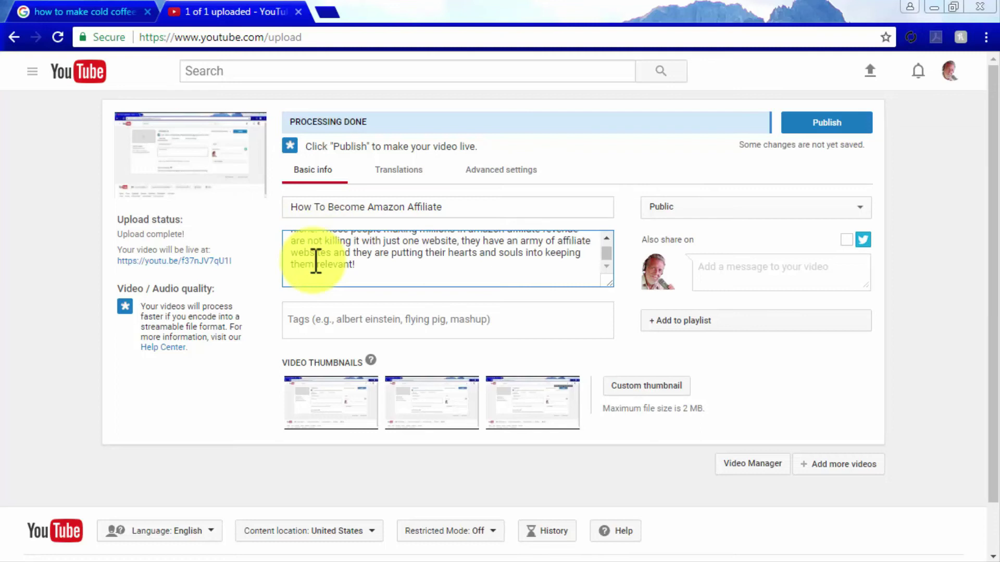
{"action": "left_click_drag", "start_coordinate": [603, 255], "coordinate": [603, 250]}
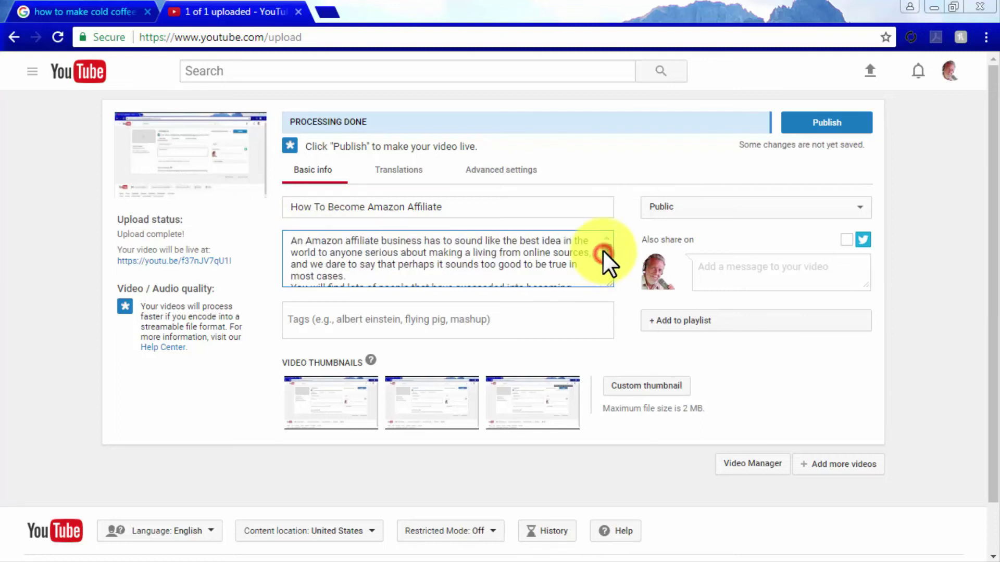
{"action": "left_click", "coordinate": [293, 243]}
{"action": "key", "text": "Return"}
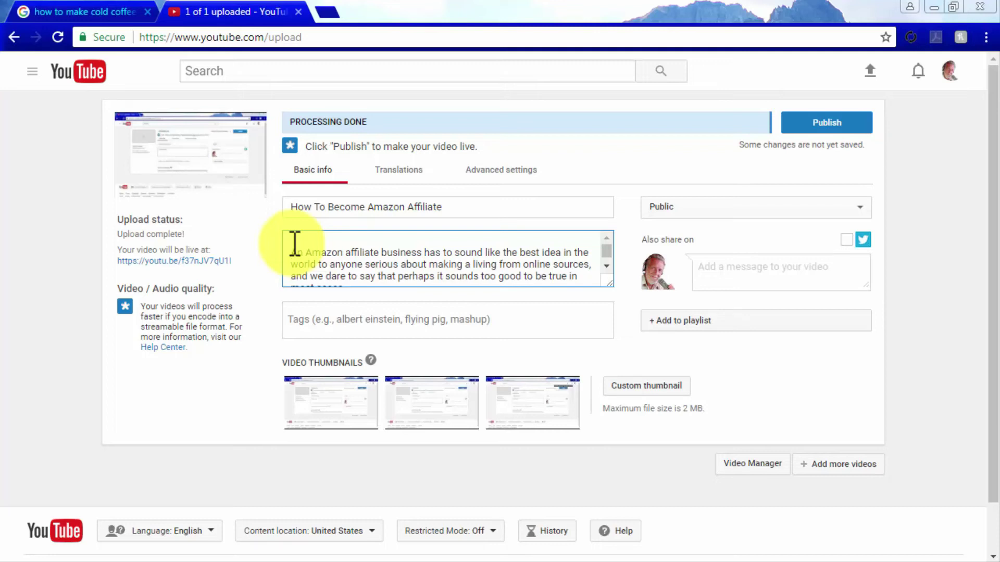
{"action": "type", "text": "Get The Full Report Here: http://abinadisuarez.com/"}
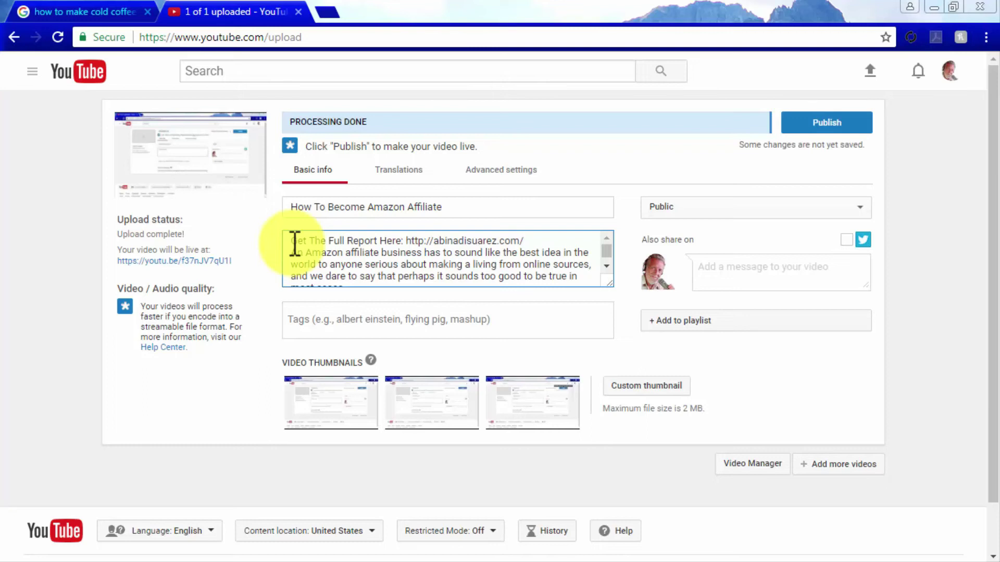
{"action": "key", "text": "Return"}
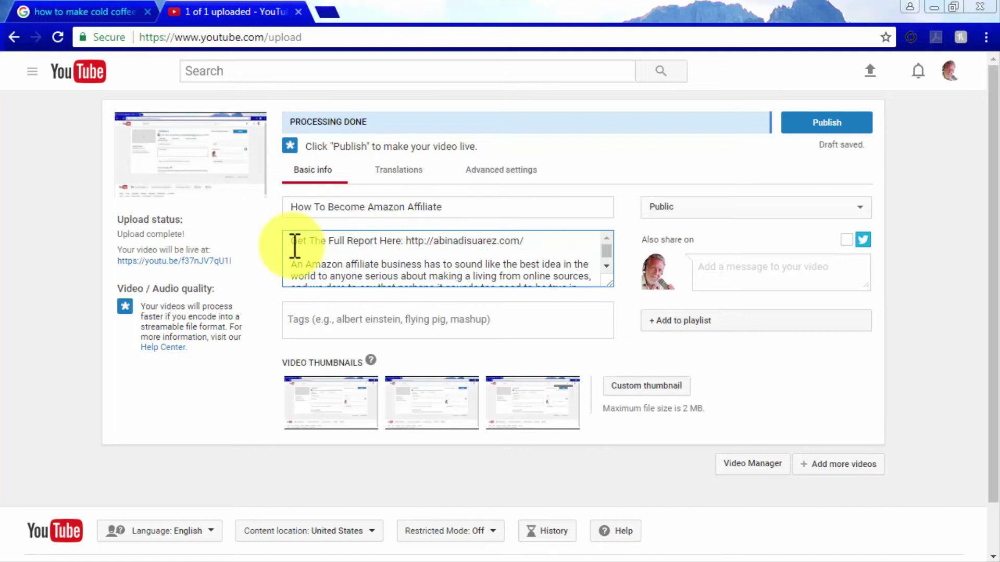
{"action": "left_click", "coordinate": [315, 318]}
Step: Add the tags amazon, affiliate marketing, amazon affiliate and amazon associates
{"action": "type", "text": "amazon"}
{"action": "key", "text": "Return"}
{"action": "type", "text": "affiliate marketing"}
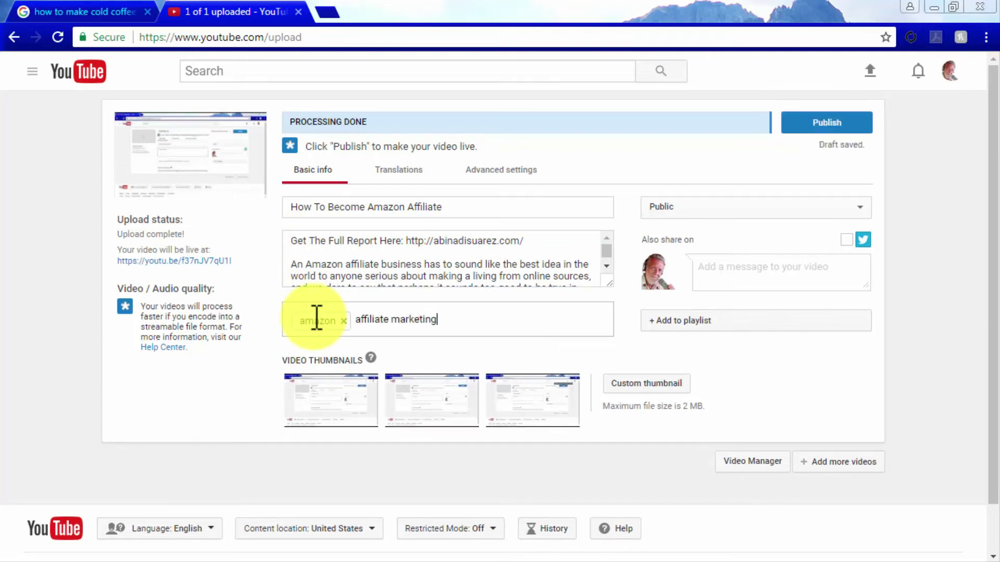
{"action": "key", "text": "Return"}
{"action": "type", "text": "amazo"}
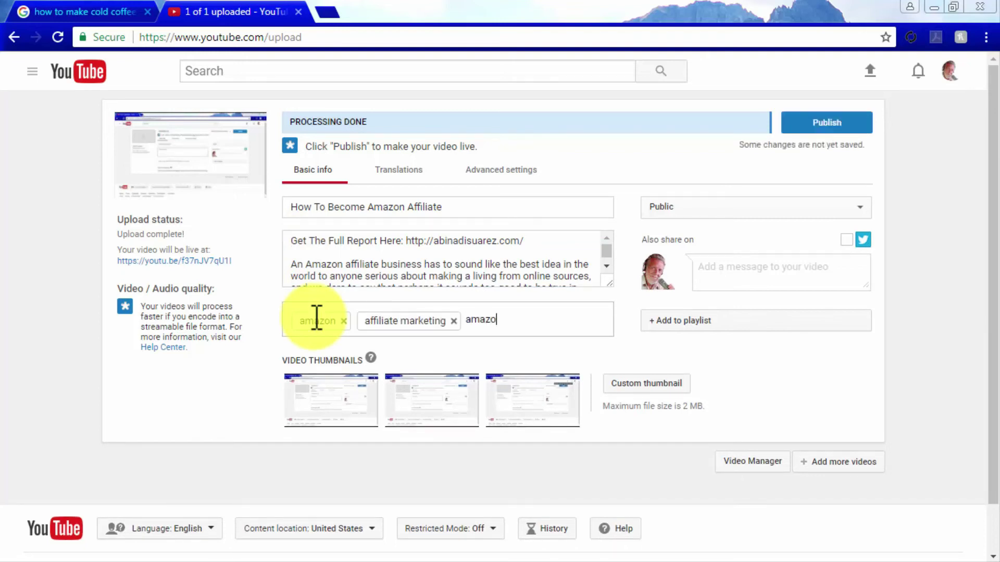
{"action": "type", "text": "n affiliate"}
{"action": "key", "text": "Return"}
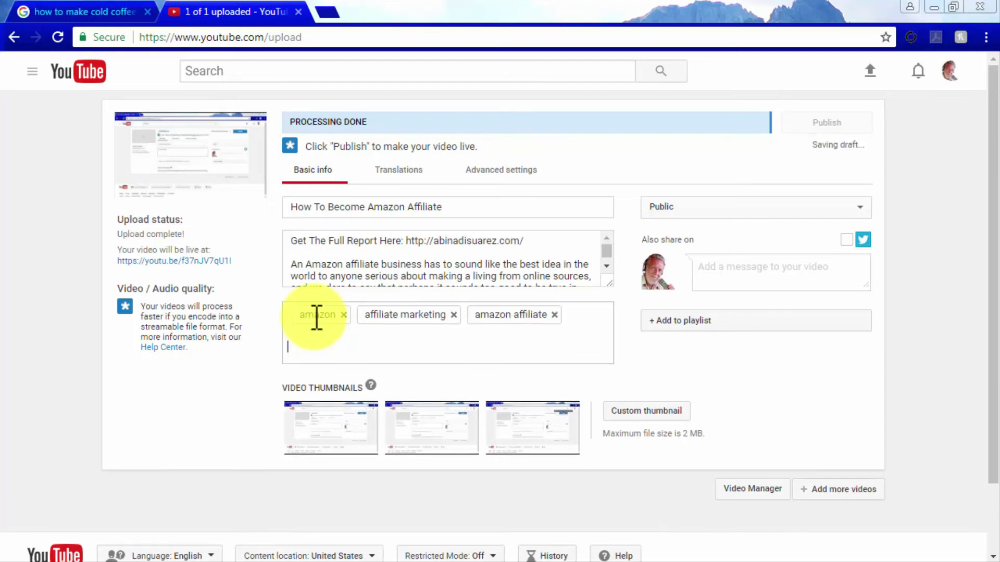
{"action": "type", "text": "amazon"}
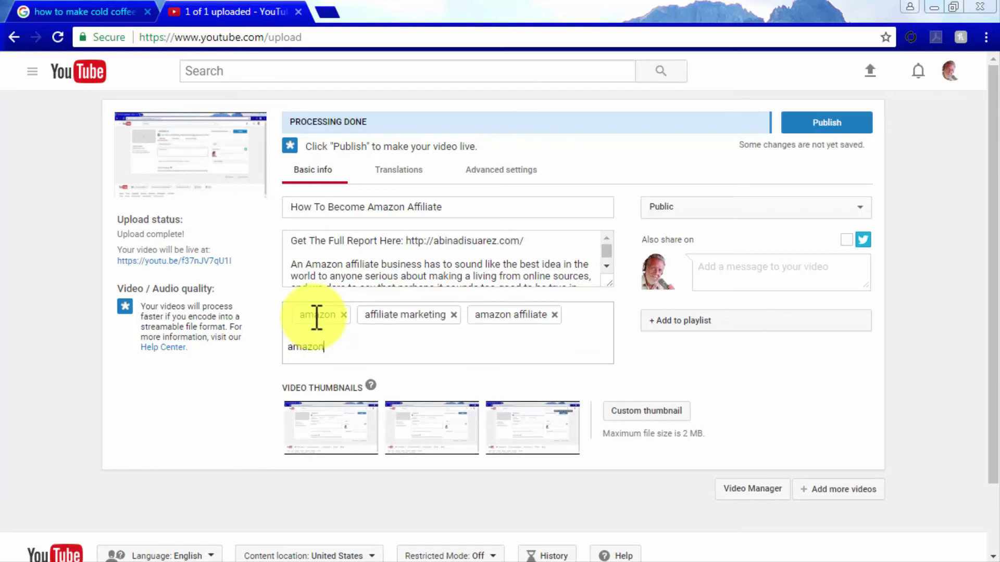
{"action": "type", "text": " associates"}
{"action": "key", "text": "Return"}
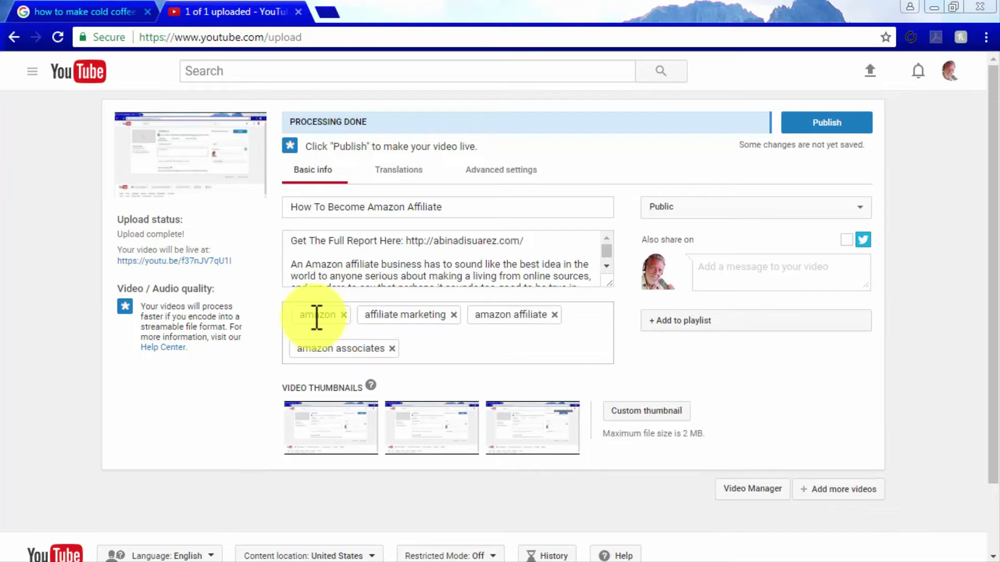
Step: Publish the video, view it in the uploads list, and return to the cold coffee results
{"action": "left_click", "coordinate": [815, 130]}
{"action": "left_click", "coordinate": [753, 275]}
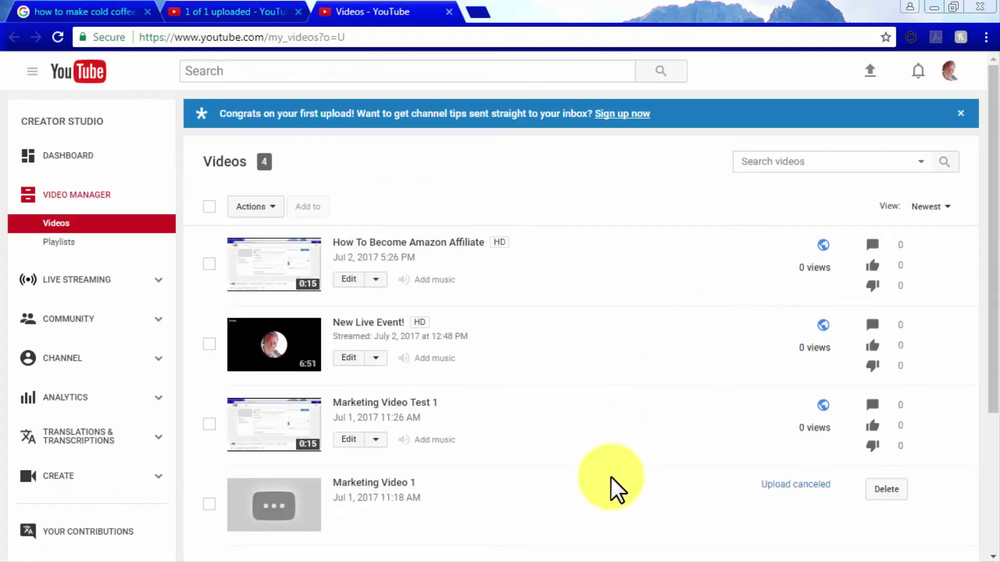
{"action": "left_click", "coordinate": [103, 12]}
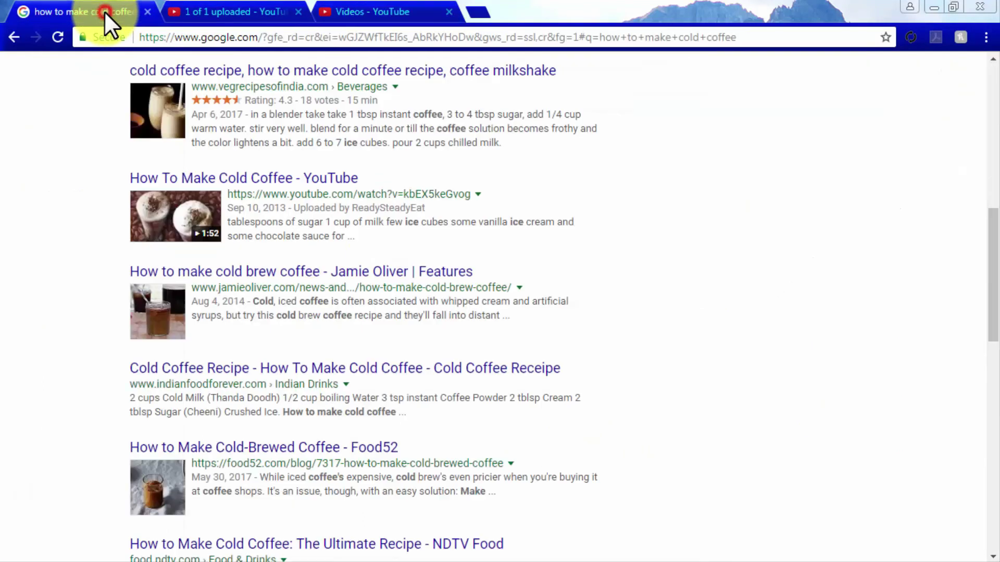
{"action": "scroll", "coordinate": [335, 261], "scroll_direction": "up", "scroll_amount": 10}
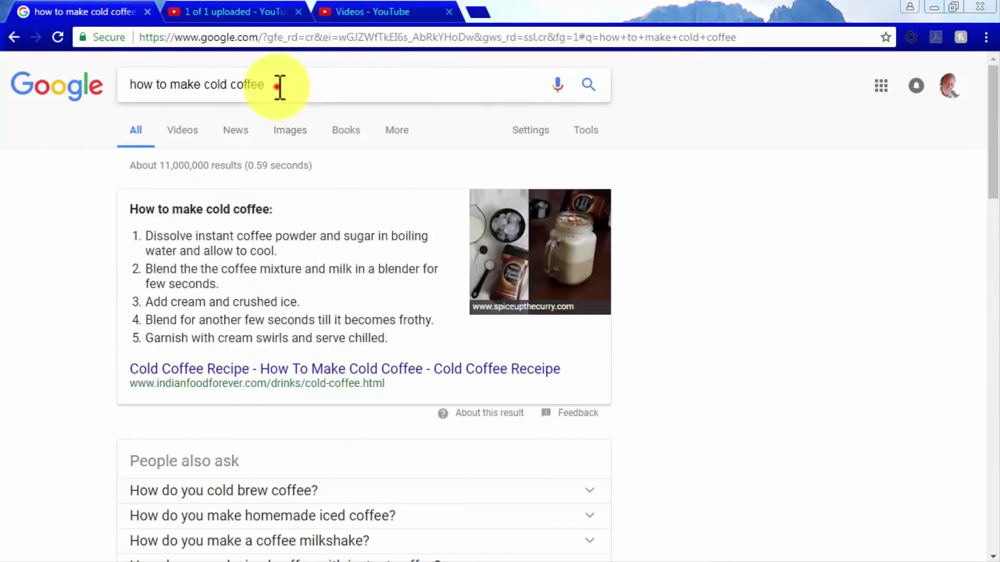
{"action": "left_click_drag", "start_coordinate": [280, 87], "coordinate": [114, 82]}
Step: Search Google for 'marketing video test 1' and open its YouTube video result
{"action": "type", "text": "marketing"}
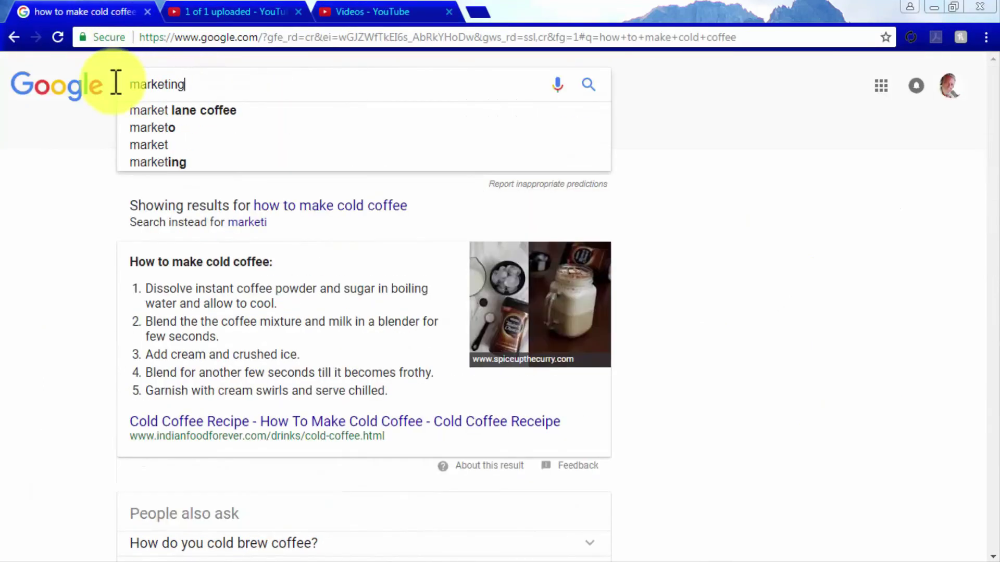
{"action": "type", "text": " video test 1"}
{"action": "key", "text": "Return"}
{"action": "left_click", "coordinate": [260, 325]}
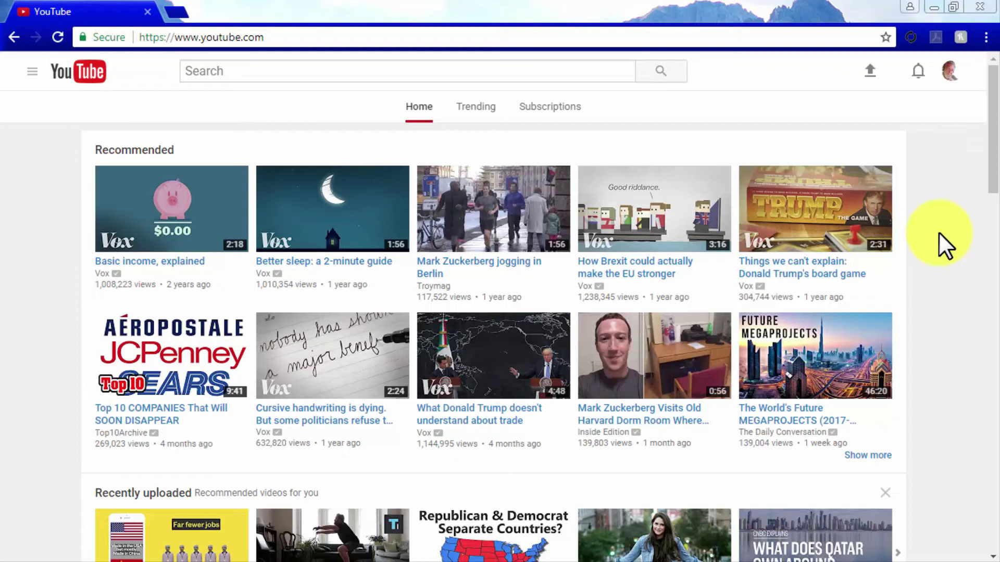
Step: Scroll through the YouTube home page's recommended rows and open the Trending feed
{"action": "scroll", "coordinate": [938, 232], "scroll_direction": "down", "scroll_amount": 3}
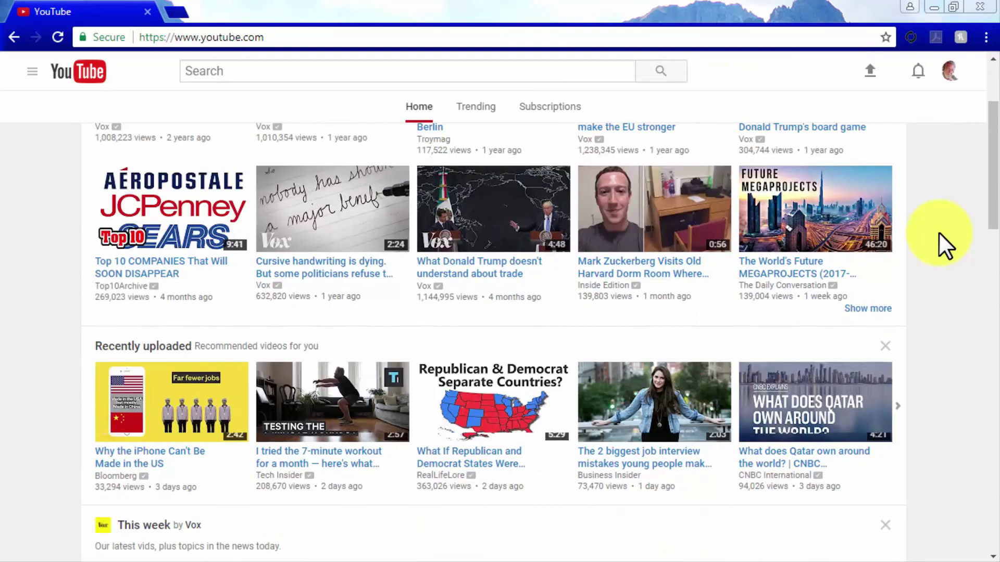
{"action": "scroll", "coordinate": [938, 232], "scroll_direction": "down", "scroll_amount": 3}
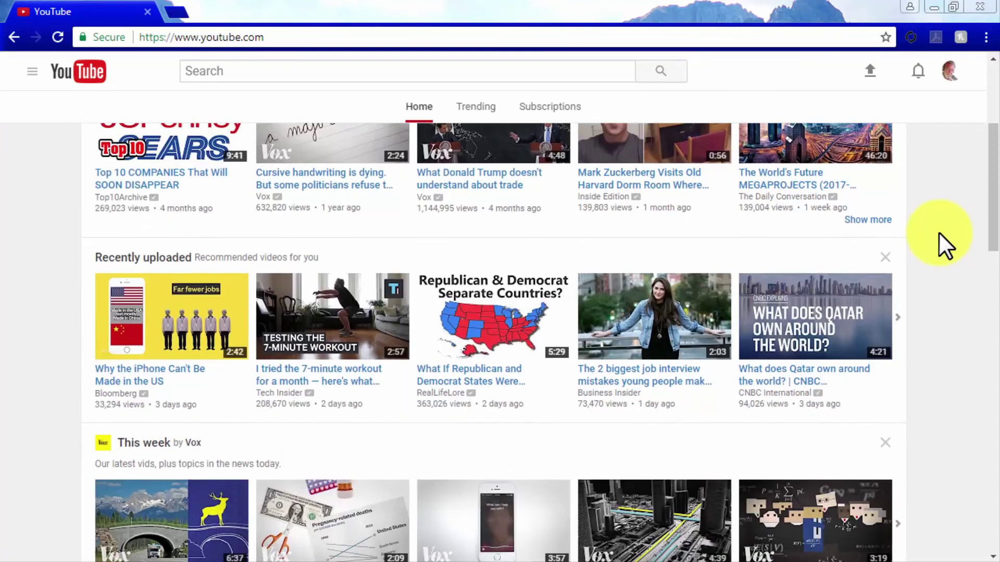
{"action": "scroll", "coordinate": [938, 233], "scroll_direction": "down", "scroll_amount": 2}
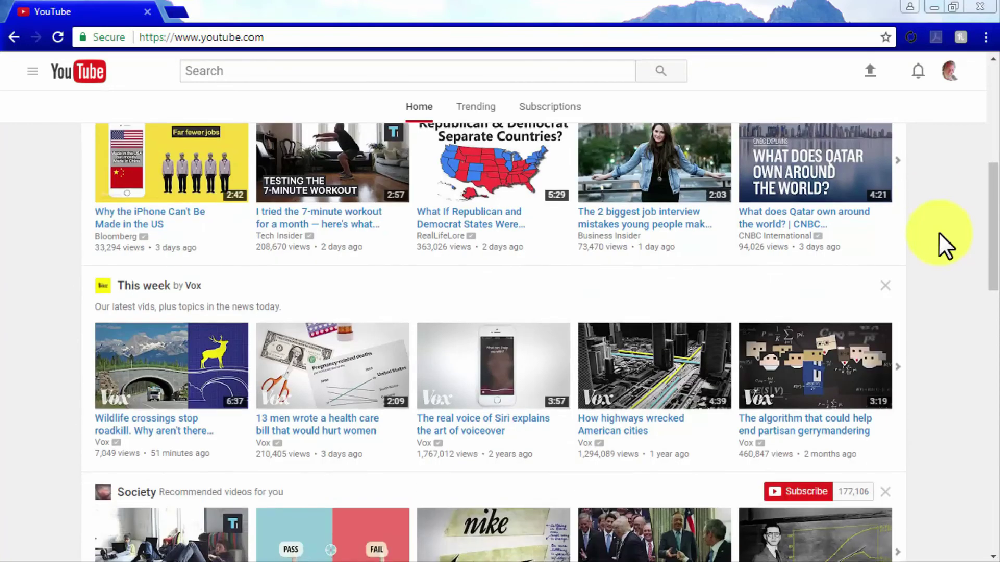
{"action": "scroll", "coordinate": [938, 233], "scroll_direction": "down", "scroll_amount": 1}
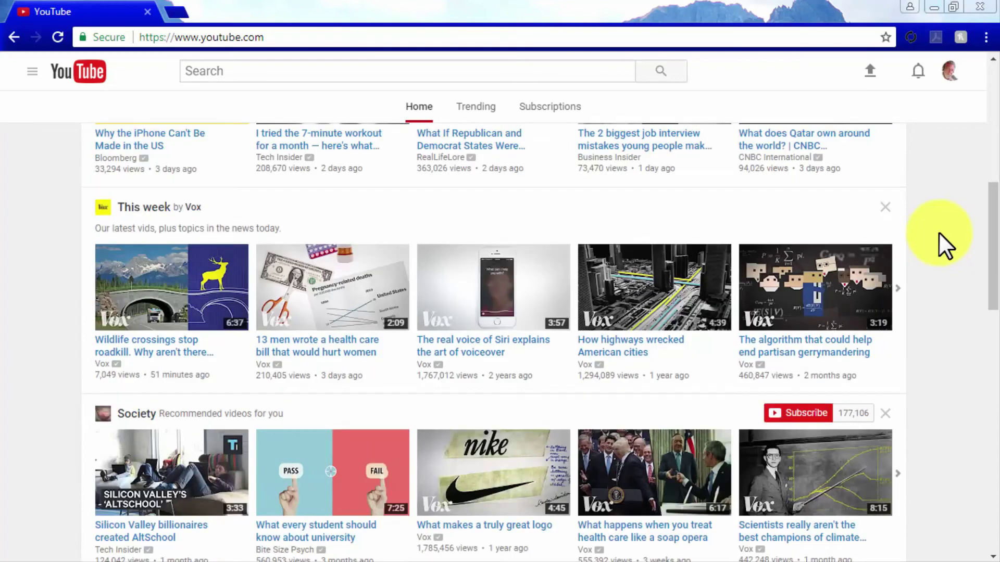
{"action": "scroll", "coordinate": [938, 232], "scroll_direction": "down", "scroll_amount": 3}
{"action": "scroll", "coordinate": [938, 232], "scroll_direction": "down", "scroll_amount": 2}
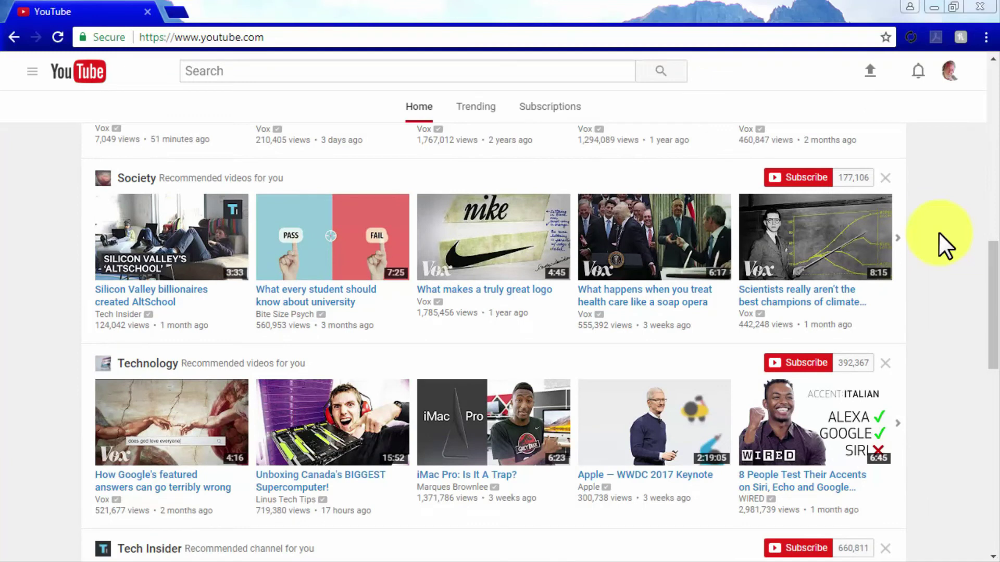
{"action": "scroll", "coordinate": [938, 232], "scroll_direction": "down", "scroll_amount": 2}
{"action": "scroll", "coordinate": [939, 232], "scroll_direction": "down", "scroll_amount": 1}
{"action": "scroll", "coordinate": [938, 232], "scroll_direction": "down", "scroll_amount": 1}
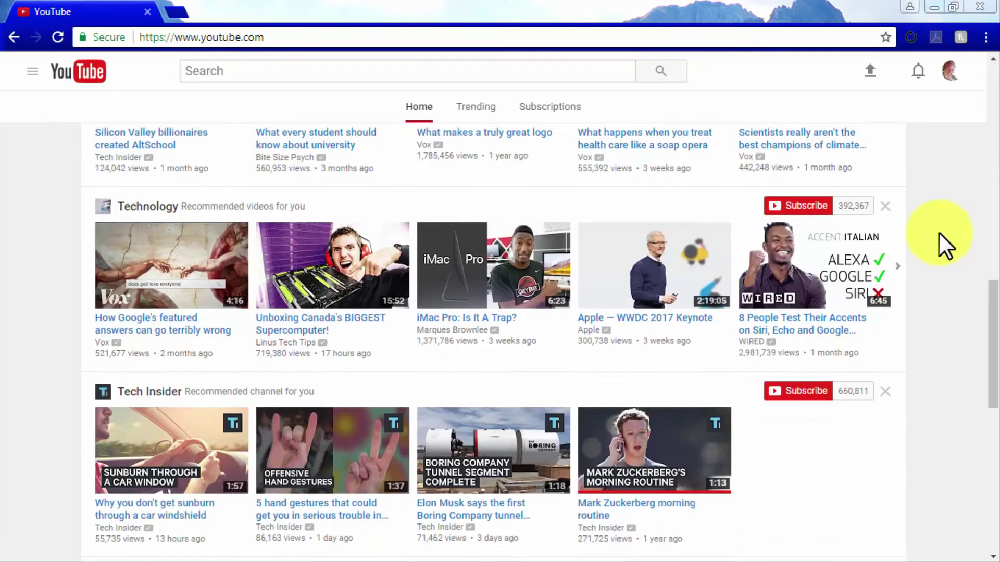
{"action": "scroll", "coordinate": [938, 232], "scroll_direction": "down", "scroll_amount": 2}
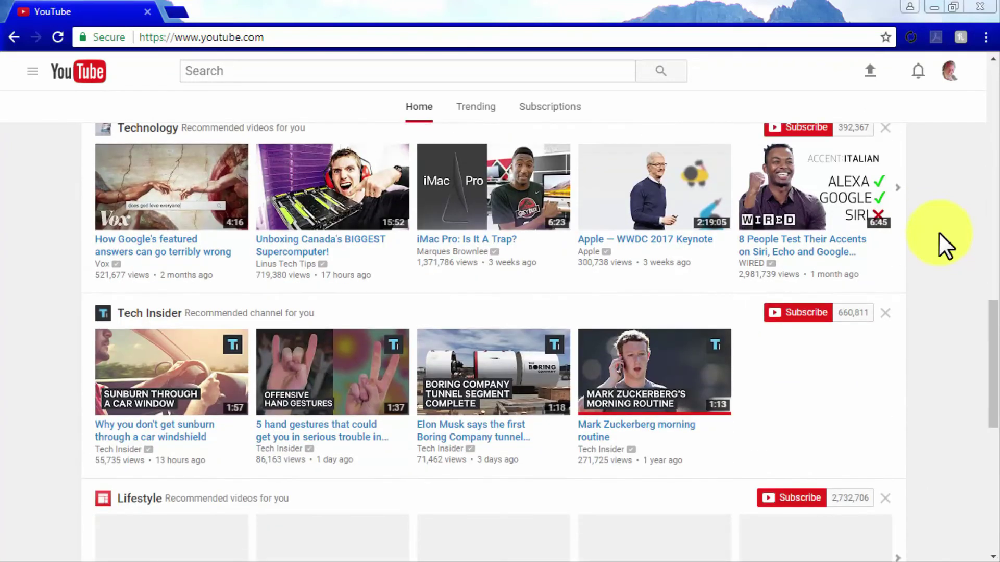
{"action": "scroll", "coordinate": [938, 232], "scroll_direction": "down", "scroll_amount": 1}
{"action": "scroll", "coordinate": [939, 233], "scroll_direction": "down", "scroll_amount": 1}
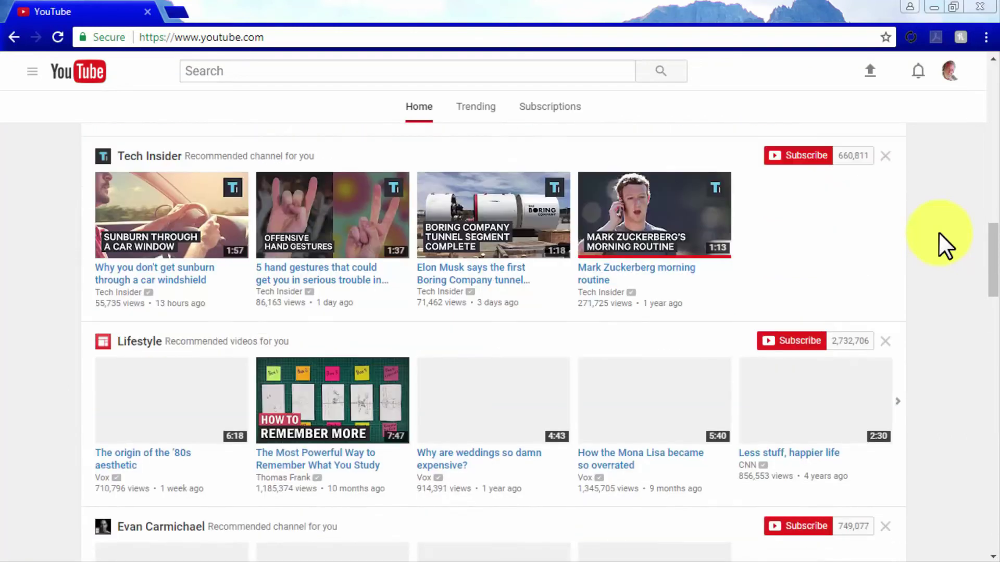
{"action": "left_click", "coordinate": [475, 111]}
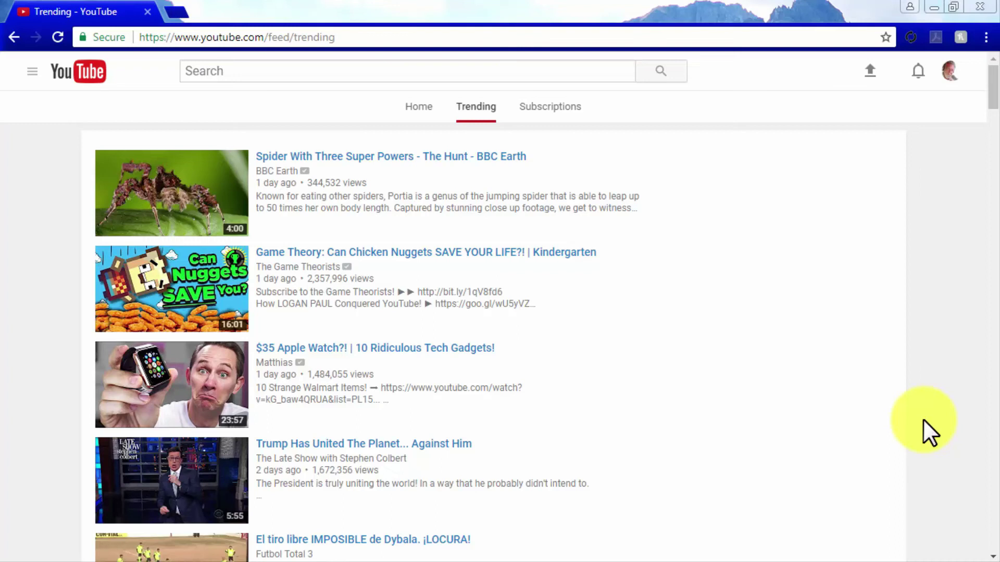
{"action": "scroll", "coordinate": [923, 419], "scroll_direction": "down", "scroll_amount": 2}
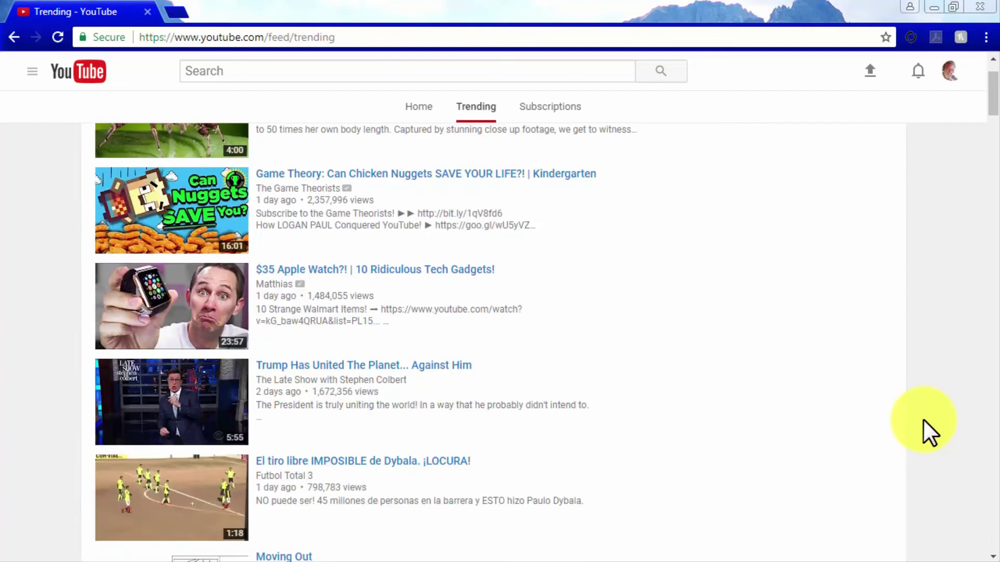
{"action": "scroll", "coordinate": [922, 420], "scroll_direction": "down", "scroll_amount": 2}
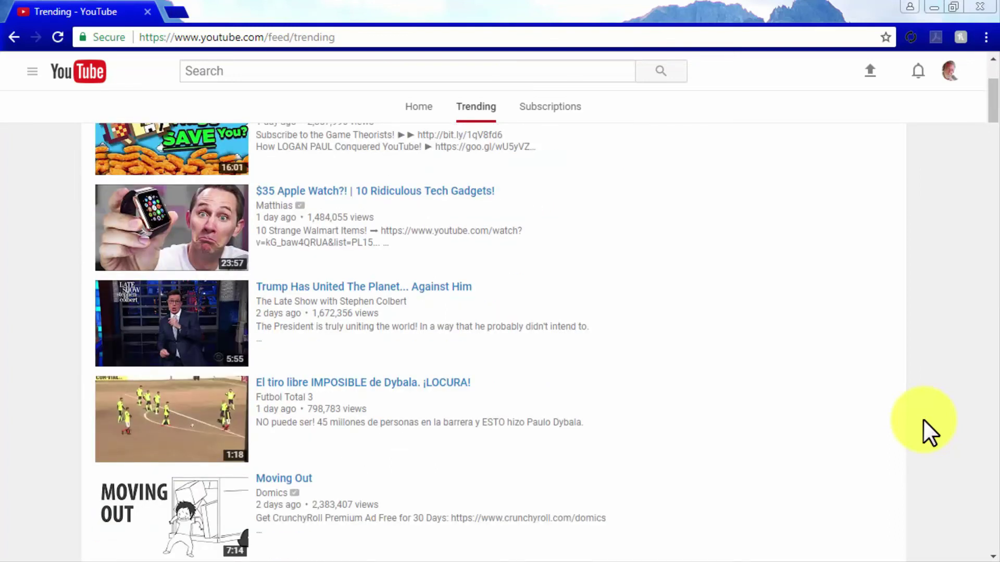
{"action": "scroll", "coordinate": [922, 419], "scroll_direction": "down", "scroll_amount": 4}
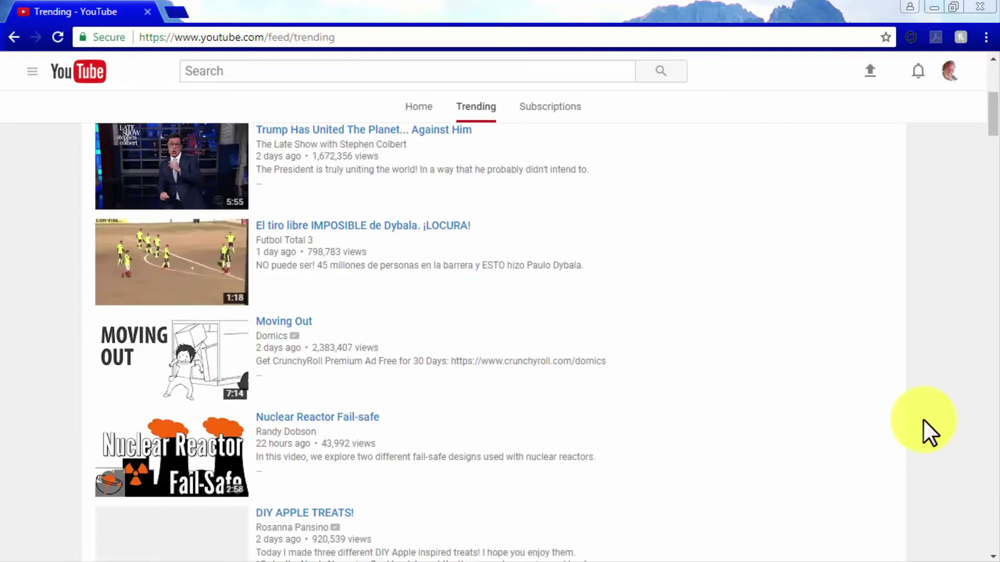
{"action": "scroll", "coordinate": [922, 419], "scroll_direction": "down", "scroll_amount": 3}
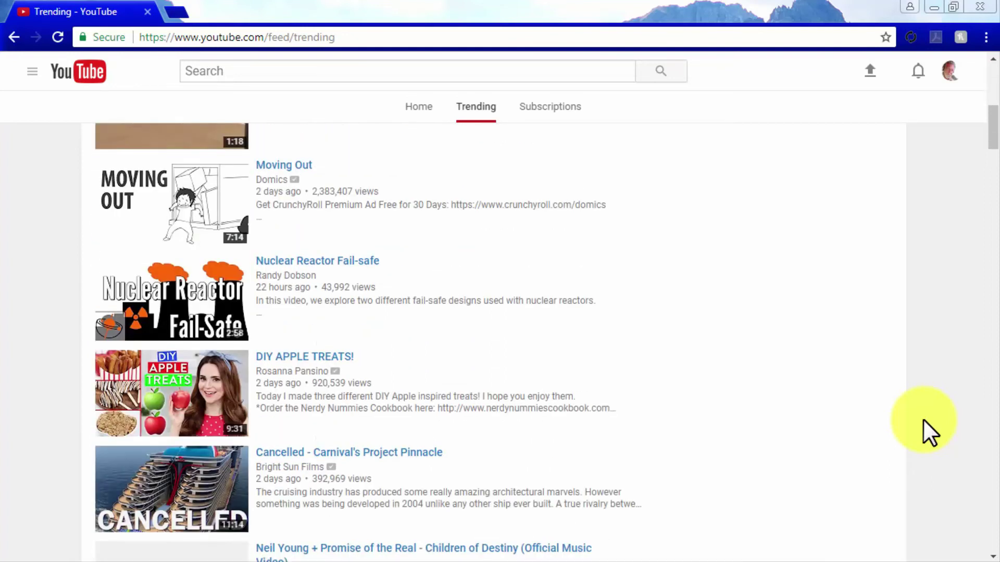
{"action": "scroll", "coordinate": [923, 418], "scroll_direction": "down", "scroll_amount": 3}
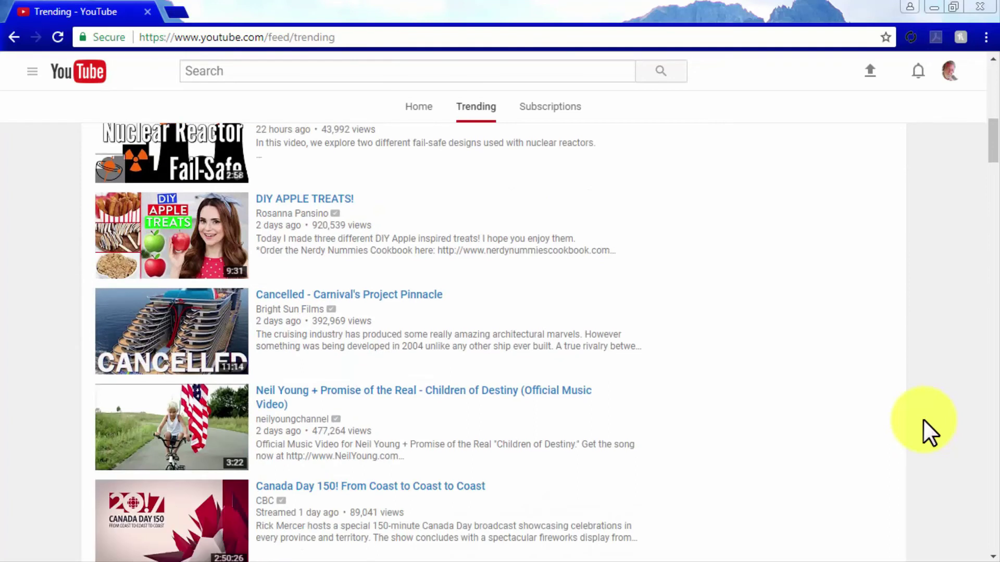
{"action": "scroll", "coordinate": [922, 419], "scroll_direction": "down", "scroll_amount": 3}
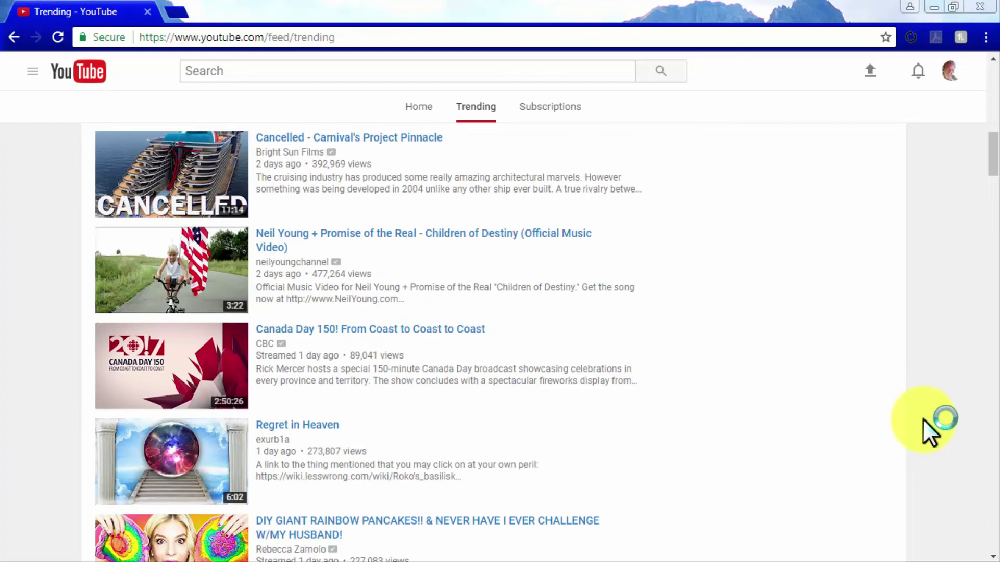
{"action": "scroll", "coordinate": [922, 419], "scroll_direction": "down", "scroll_amount": 2}
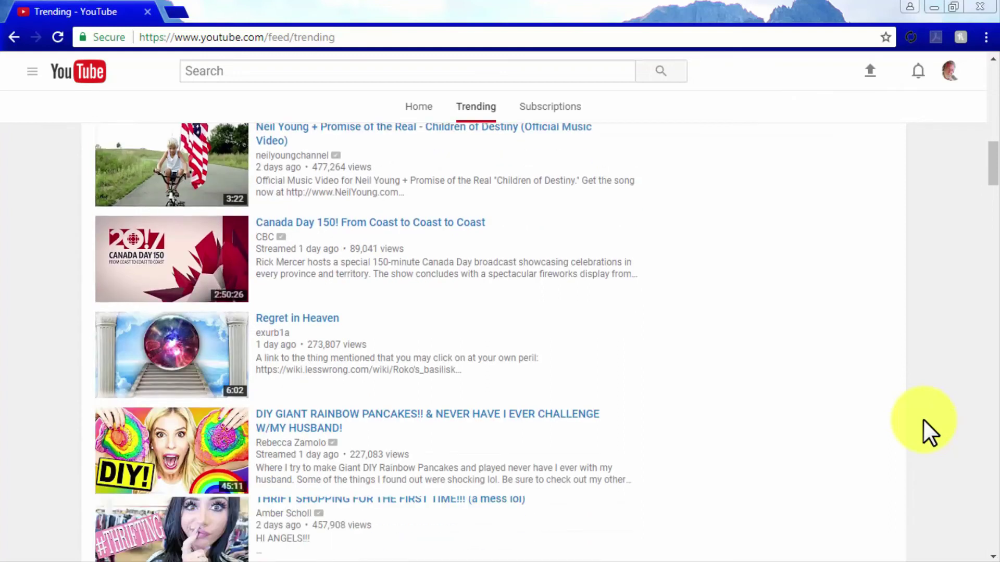
{"action": "scroll", "coordinate": [923, 419], "scroll_direction": "down", "scroll_amount": 1}
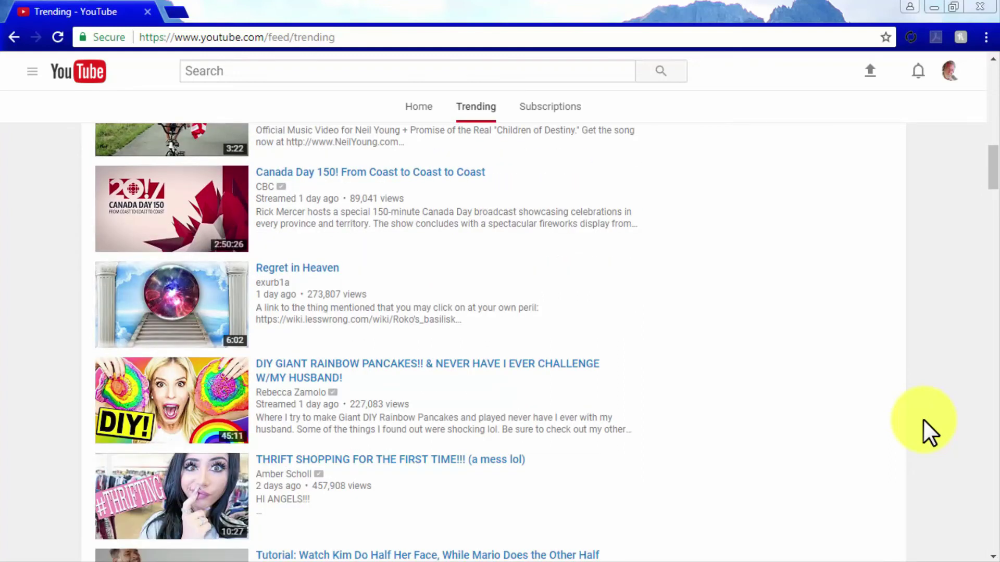
{"action": "scroll", "coordinate": [922, 419], "scroll_direction": "down", "scroll_amount": 2}
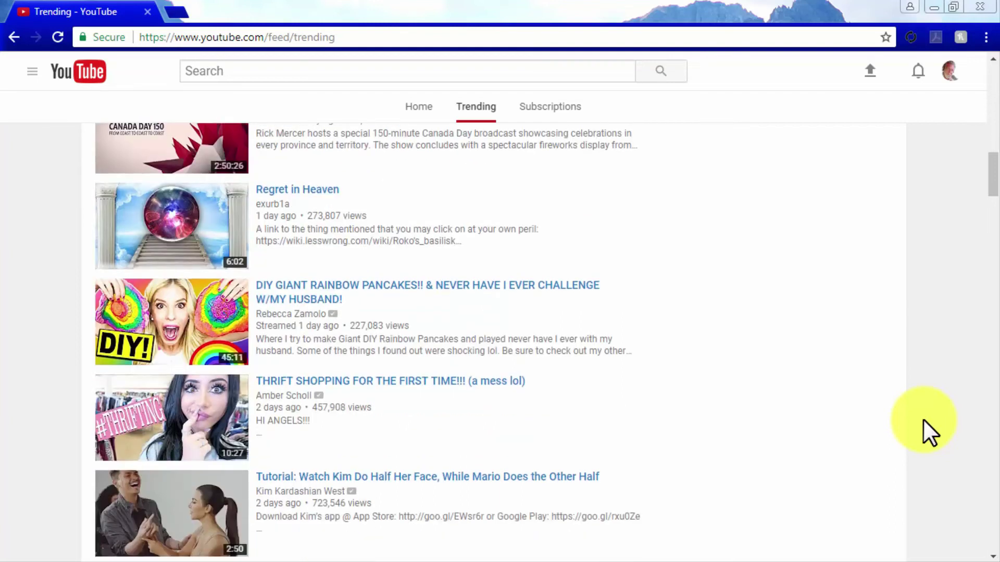
{"action": "scroll", "coordinate": [923, 419], "scroll_direction": "down", "scroll_amount": 1}
{"action": "scroll", "coordinate": [922, 418], "scroll_direction": "down", "scroll_amount": 2}
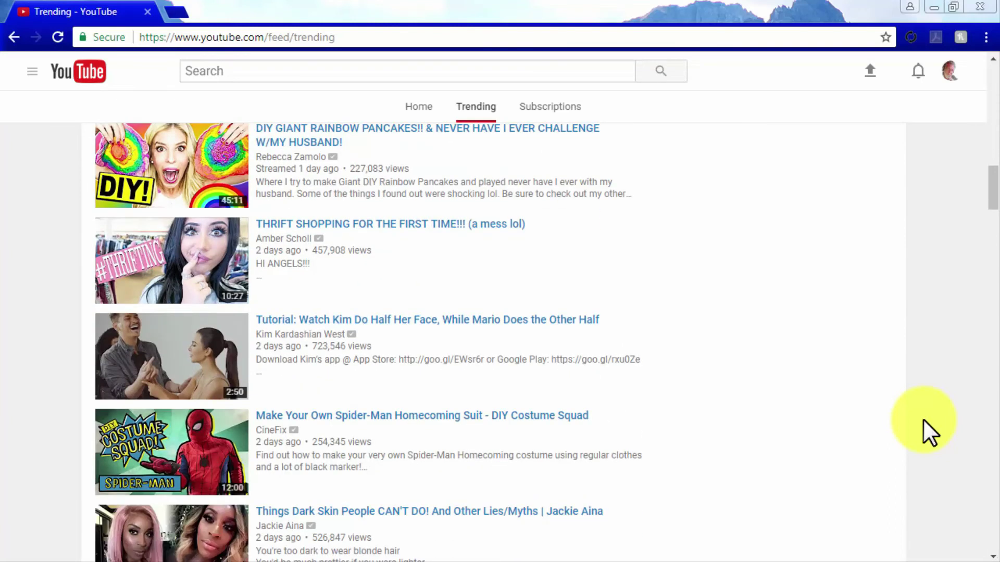
{"action": "scroll", "coordinate": [923, 419], "scroll_direction": "down", "scroll_amount": 2}
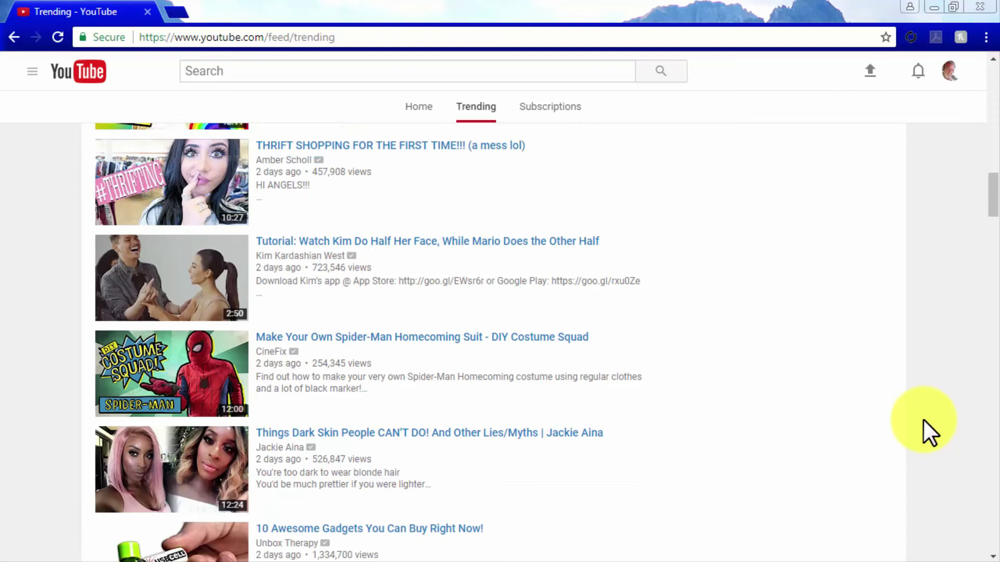
{"action": "scroll", "coordinate": [923, 419], "scroll_direction": "down", "scroll_amount": 2}
{"action": "scroll", "coordinate": [922, 419], "scroll_direction": "down", "scroll_amount": 2}
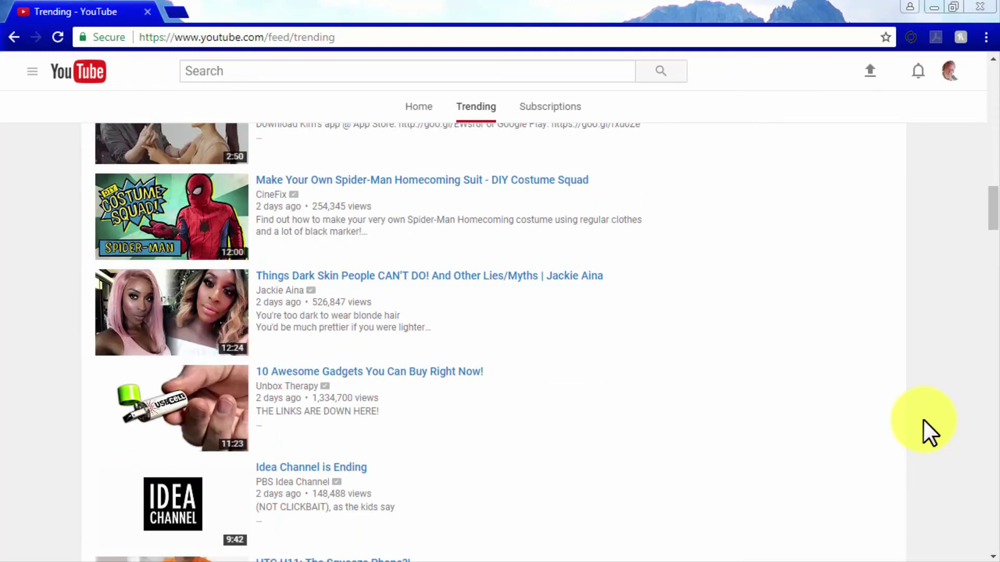
{"action": "scroll", "coordinate": [922, 419], "scroll_direction": "down", "scroll_amount": 3}
{"action": "scroll", "coordinate": [923, 419], "scroll_direction": "up", "scroll_amount": 2}
{"action": "scroll", "coordinate": [922, 419], "scroll_direction": "down", "scroll_amount": 2}
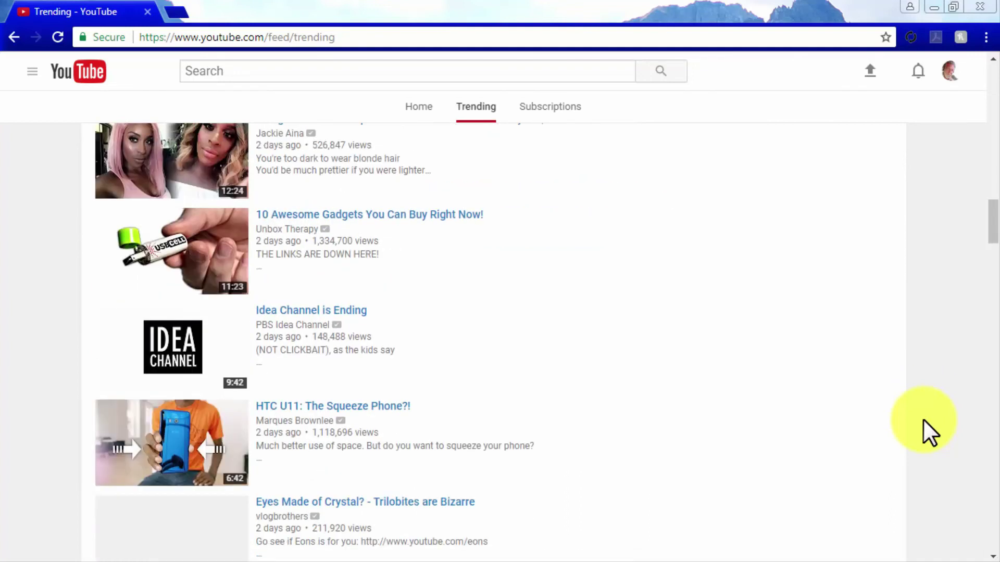
{"action": "scroll", "coordinate": [923, 418], "scroll_direction": "down", "scroll_amount": 3}
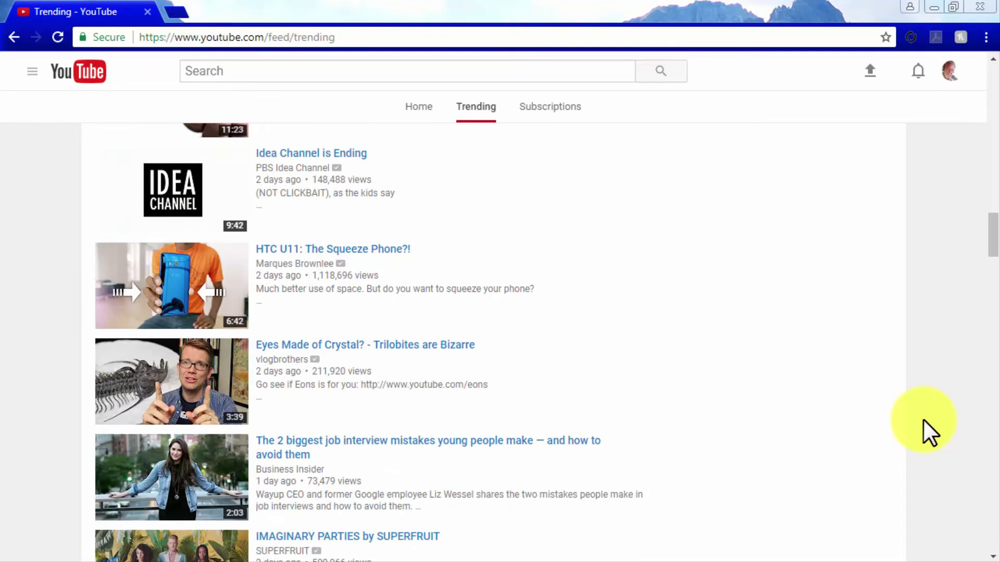
{"action": "scroll", "coordinate": [924, 420], "scroll_direction": "down", "scroll_amount": 2}
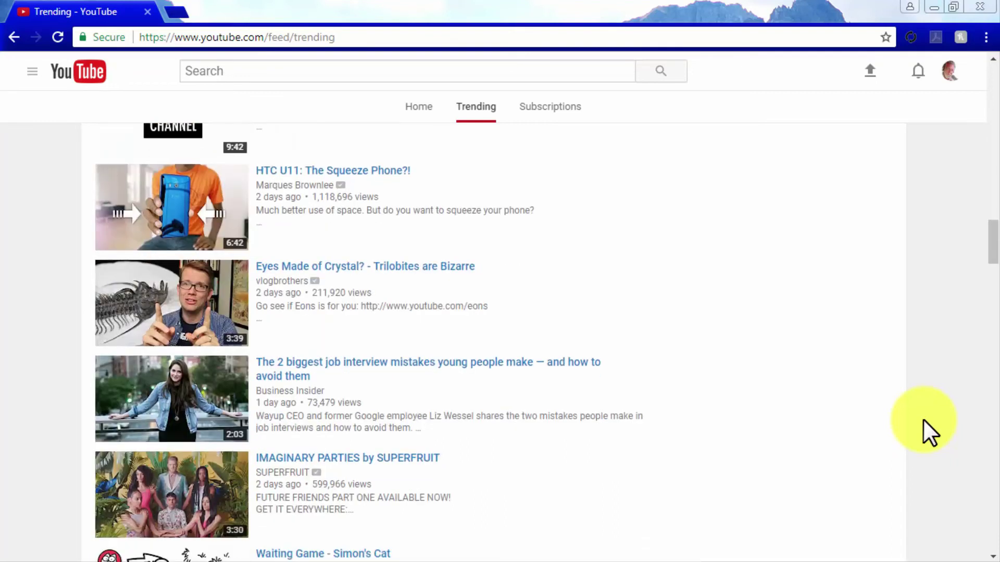
{"action": "scroll", "coordinate": [922, 420], "scroll_direction": "down", "scroll_amount": 2}
{"action": "scroll", "coordinate": [922, 420], "scroll_direction": "down", "scroll_amount": 2}
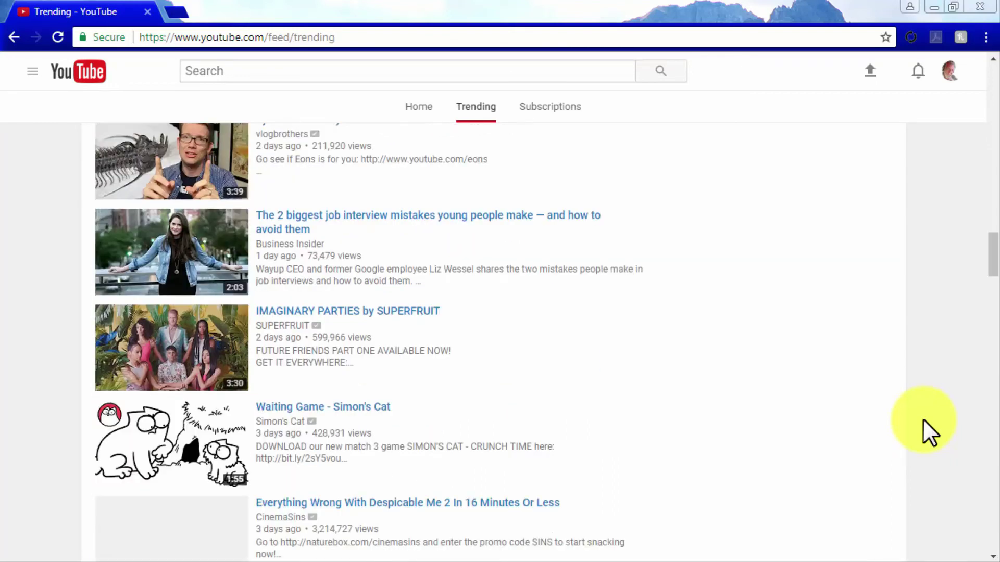
{"action": "scroll", "coordinate": [923, 420], "scroll_direction": "down", "scroll_amount": 2}
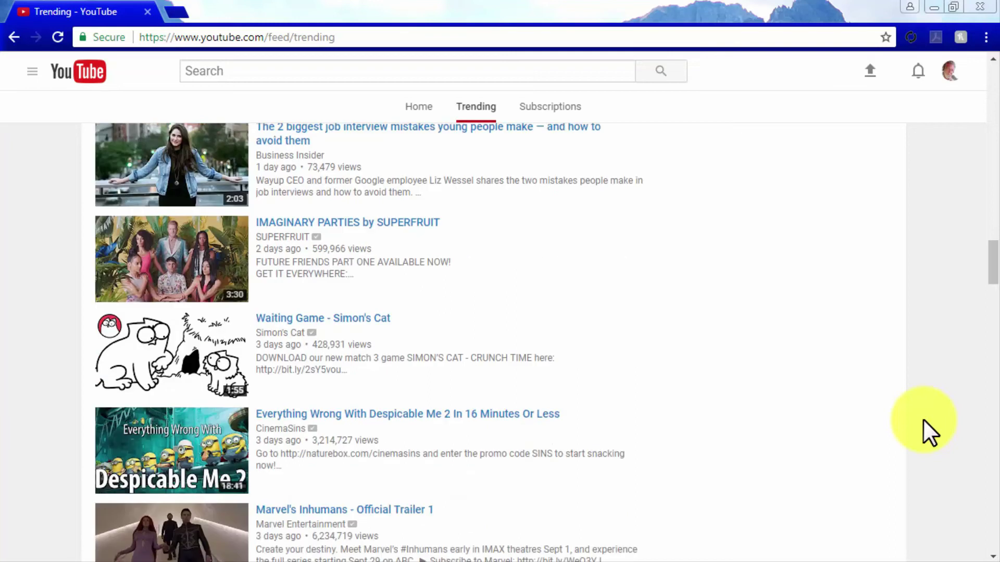
{"action": "scroll", "coordinate": [922, 419], "scroll_direction": "up", "scroll_amount": 15}
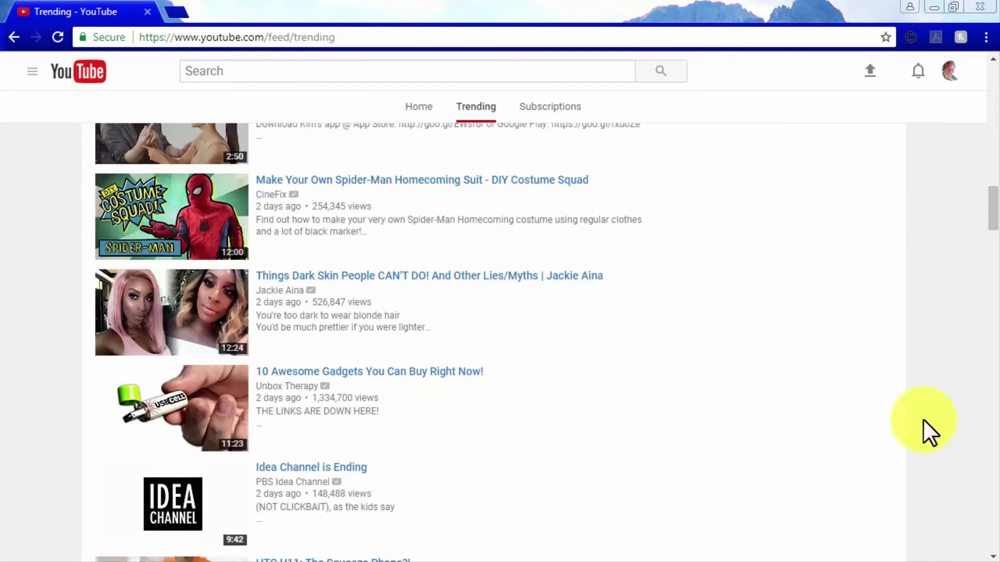
{"action": "scroll", "coordinate": [923, 419], "scroll_direction": "up", "scroll_amount": 18}
{"action": "scroll", "coordinate": [923, 419], "scroll_direction": "up", "scroll_amount": 10}
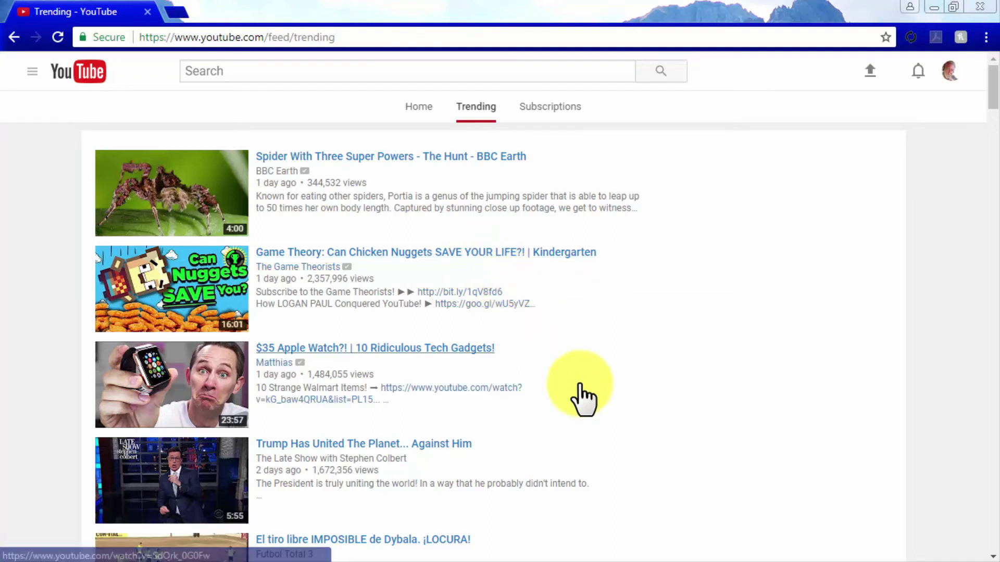
Step: Play '$35 Apple Watch?! | 10 Ridiculous Tech Gadgets!' from the Trending feed
{"action": "scroll", "coordinate": [593, 414], "scroll_direction": "down", "scroll_amount": 2}
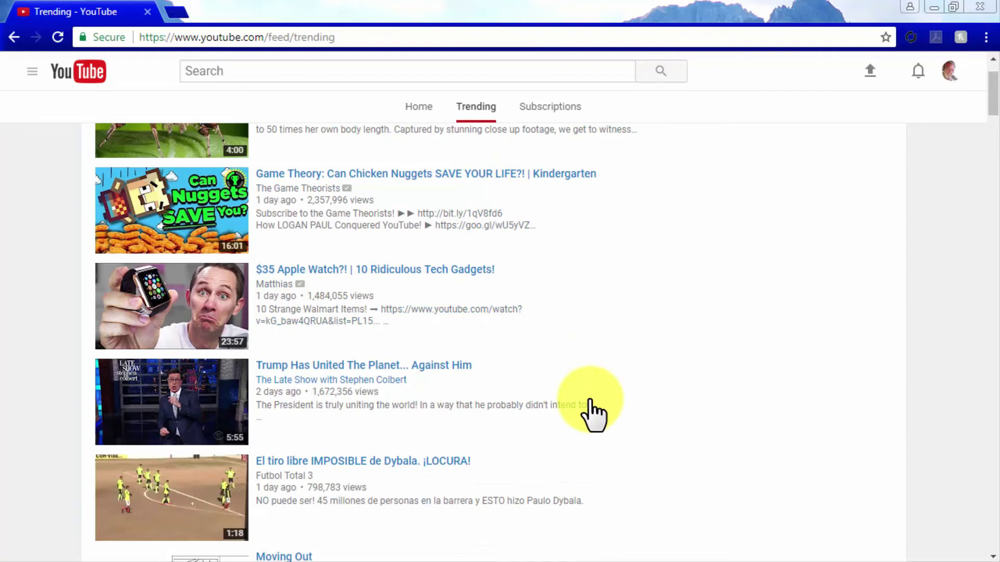
{"action": "scroll", "coordinate": [594, 414], "scroll_direction": "down", "scroll_amount": 2}
{"action": "scroll", "coordinate": [590, 400], "scroll_direction": "down", "scroll_amount": 3}
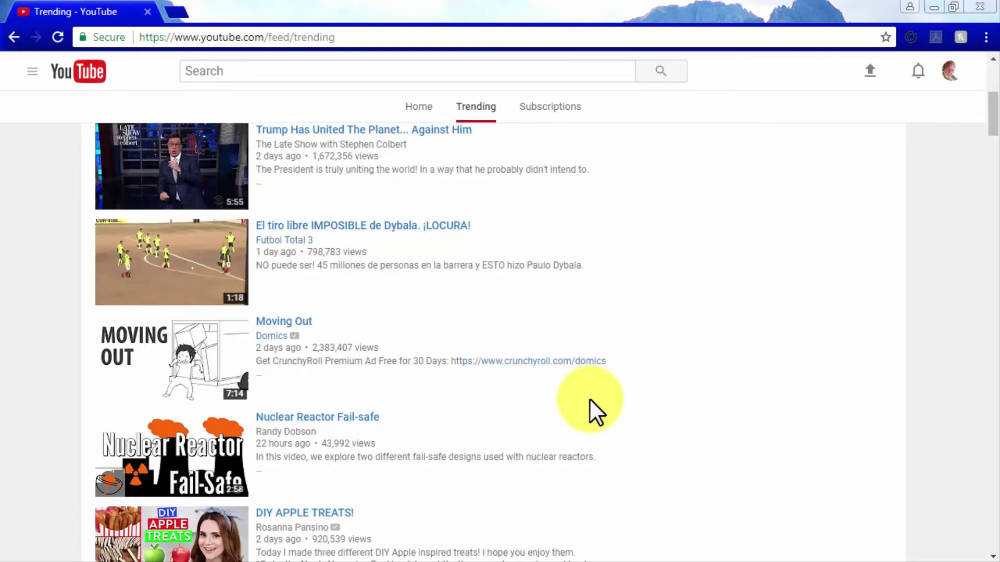
{"action": "scroll", "coordinate": [590, 399], "scroll_direction": "up", "scroll_amount": 2}
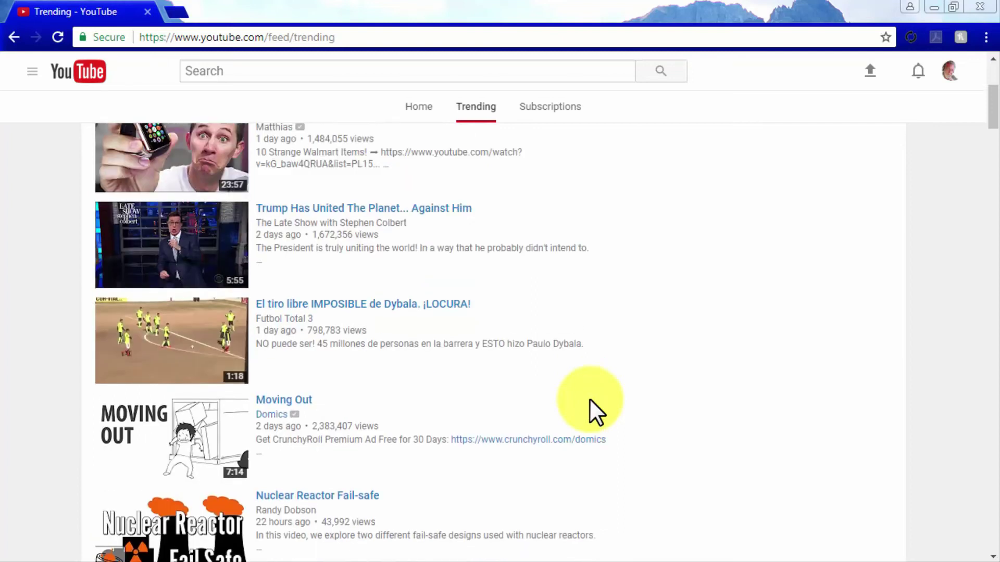
{"action": "scroll", "coordinate": [590, 400], "scroll_direction": "up", "scroll_amount": 1}
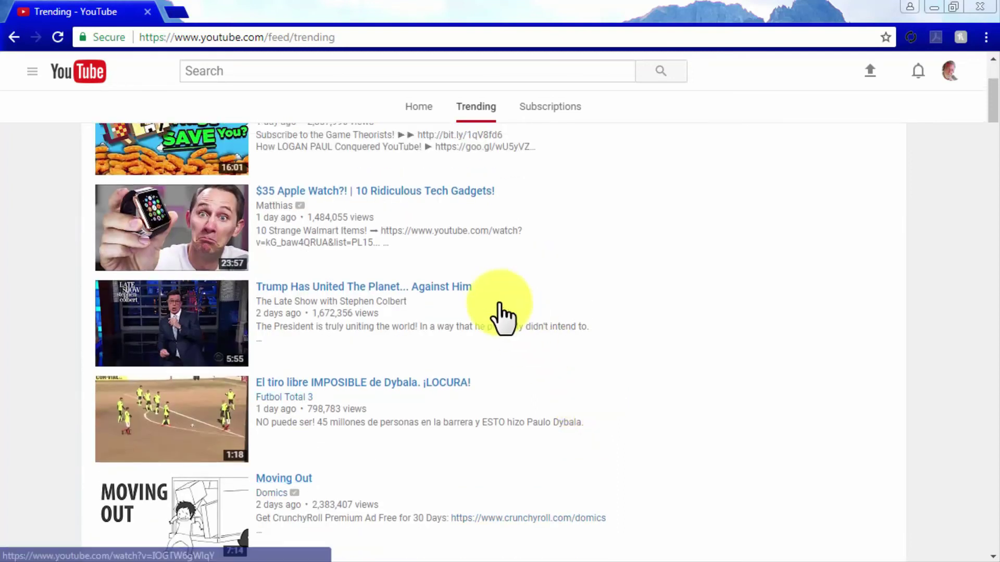
{"action": "left_click", "coordinate": [400, 192]}
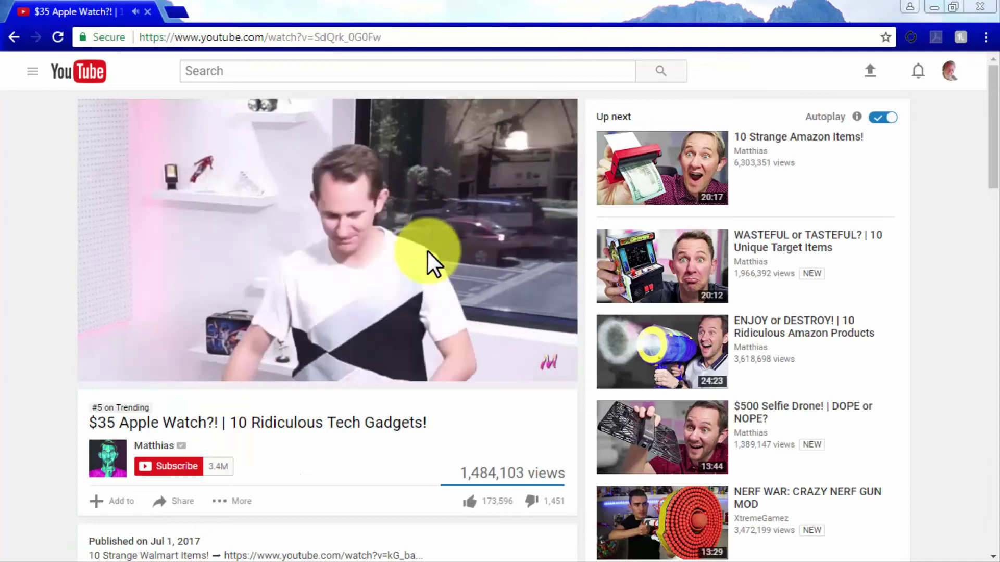
Step: Expand the Apple Watch video's description and highlight 'Apple Watch for 5$' in a reply
{"action": "scroll", "coordinate": [480, 339], "scroll_direction": "down", "scroll_amount": 5}
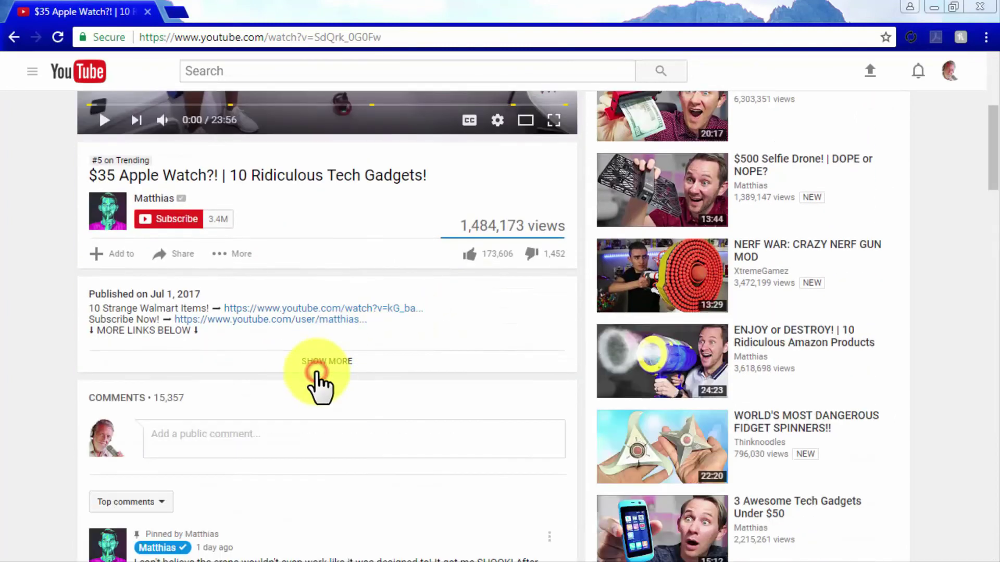
{"action": "left_click", "coordinate": [319, 365]}
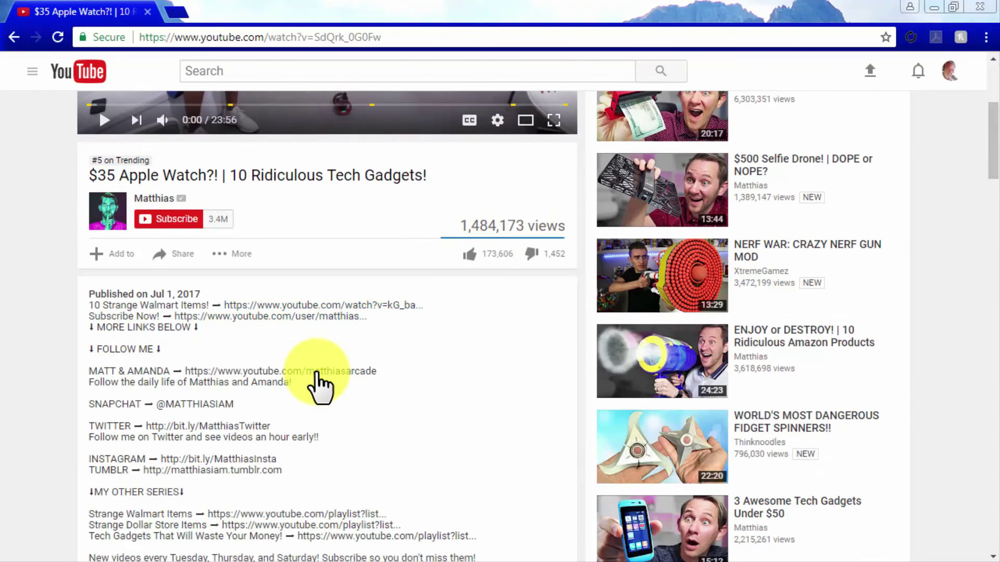
{"action": "scroll", "coordinate": [426, 443], "scroll_direction": "down", "scroll_amount": 3}
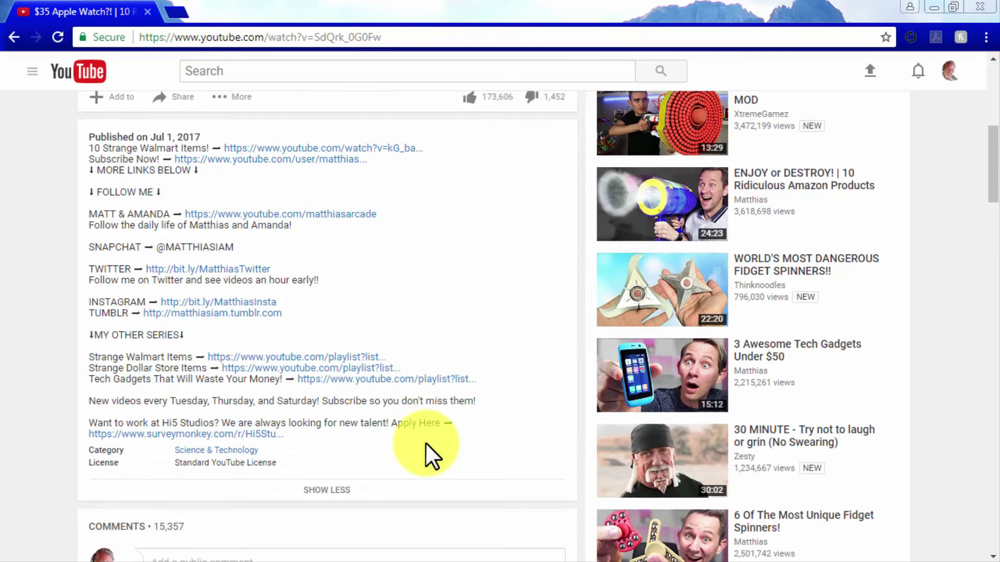
{"action": "scroll", "coordinate": [425, 443], "scroll_direction": "down", "scroll_amount": 8}
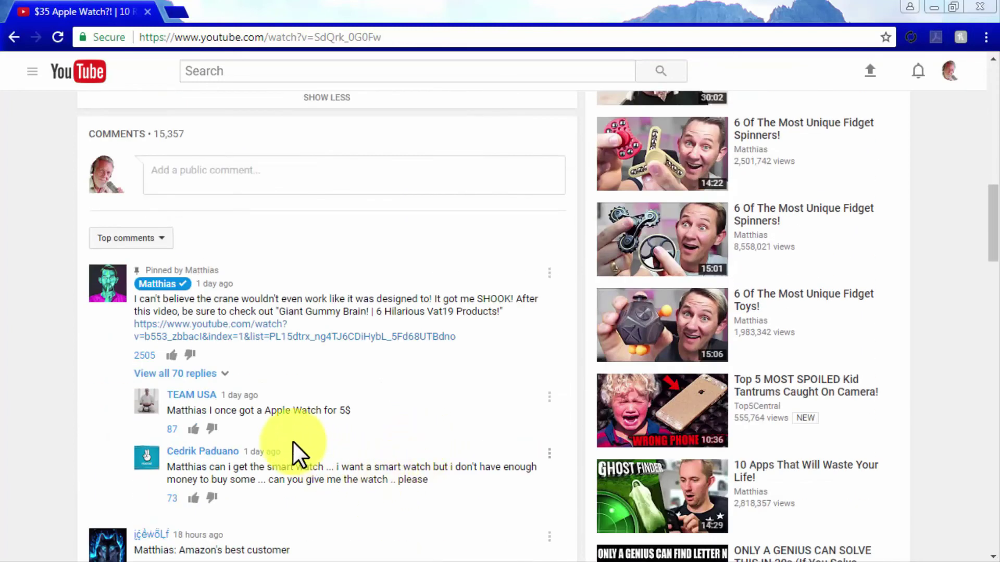
{"action": "left_click_drag", "start_coordinate": [263, 410], "coordinate": [345, 412]}
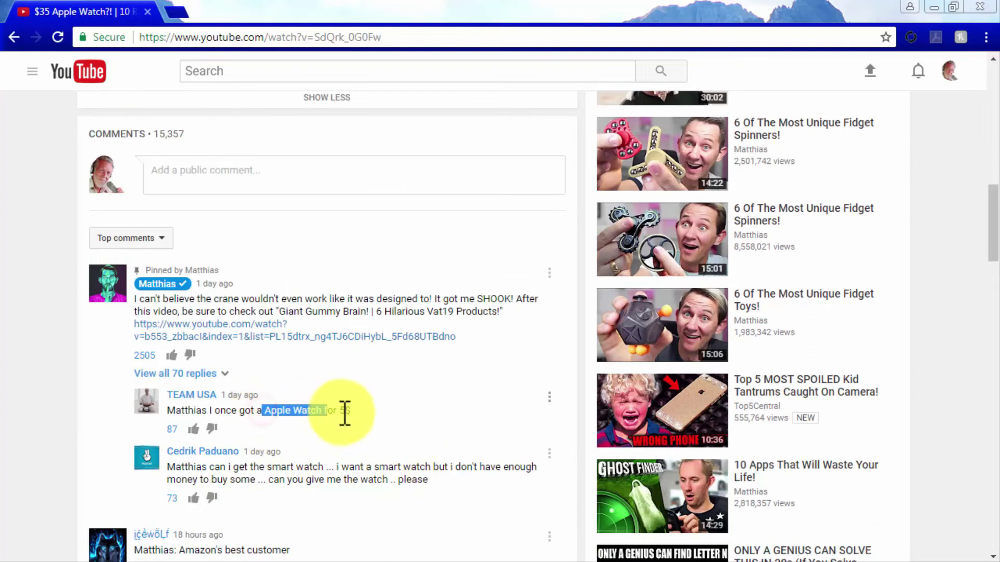
Step: Scroll back to the top and return to the YouTube home page
{"action": "scroll", "coordinate": [411, 454], "scroll_direction": "up", "scroll_amount": 1}
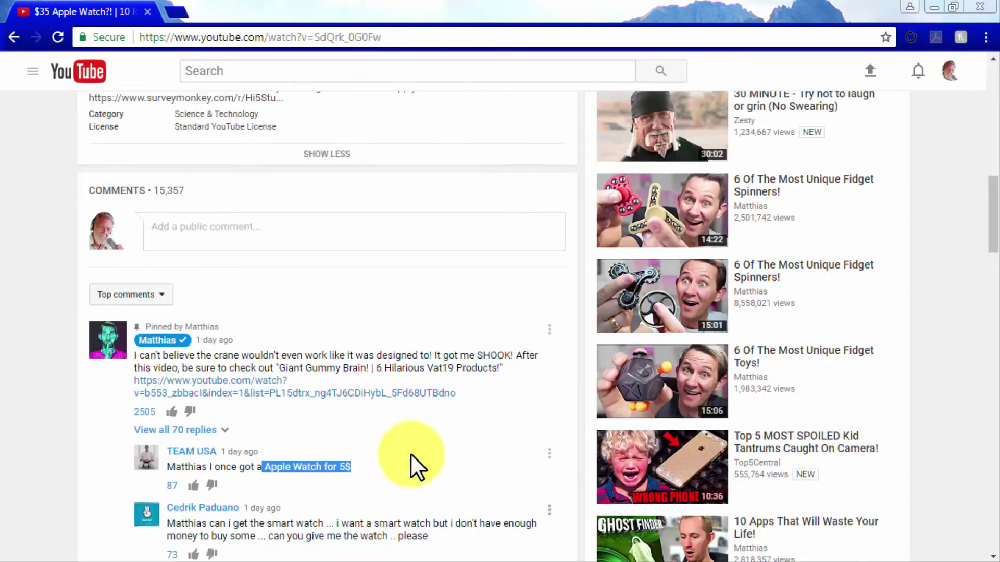
{"action": "scroll", "coordinate": [412, 454], "scroll_direction": "up", "scroll_amount": 10}
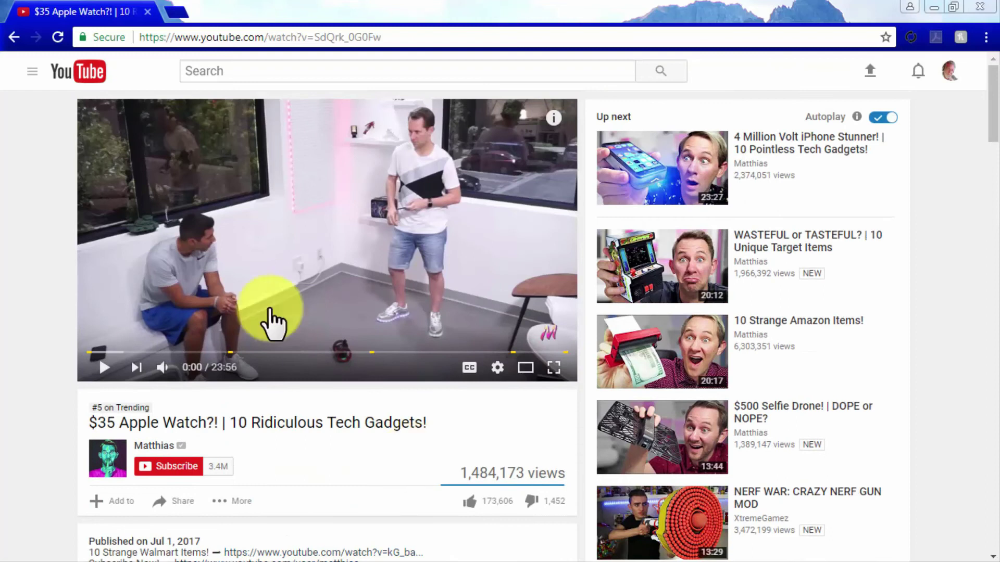
{"action": "left_click", "coordinate": [93, 71]}
Step: Open Trending and expand the footer's Content location list of countries
{"action": "left_click", "coordinate": [470, 108]}
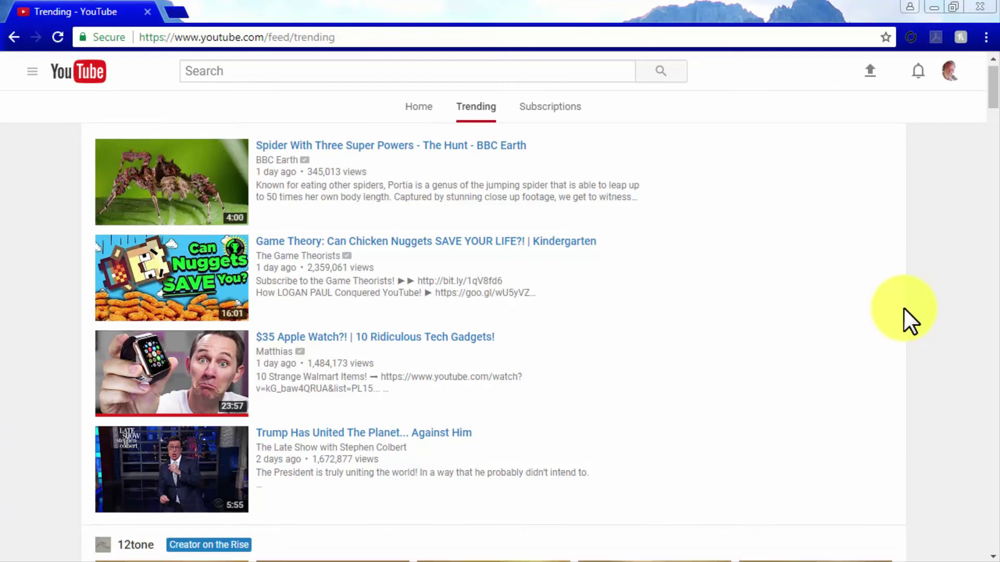
{"action": "scroll", "coordinate": [904, 308], "scroll_direction": "down", "scroll_amount": 15}
{"action": "scroll", "coordinate": [904, 309], "scroll_direction": "down", "scroll_amount": 20}
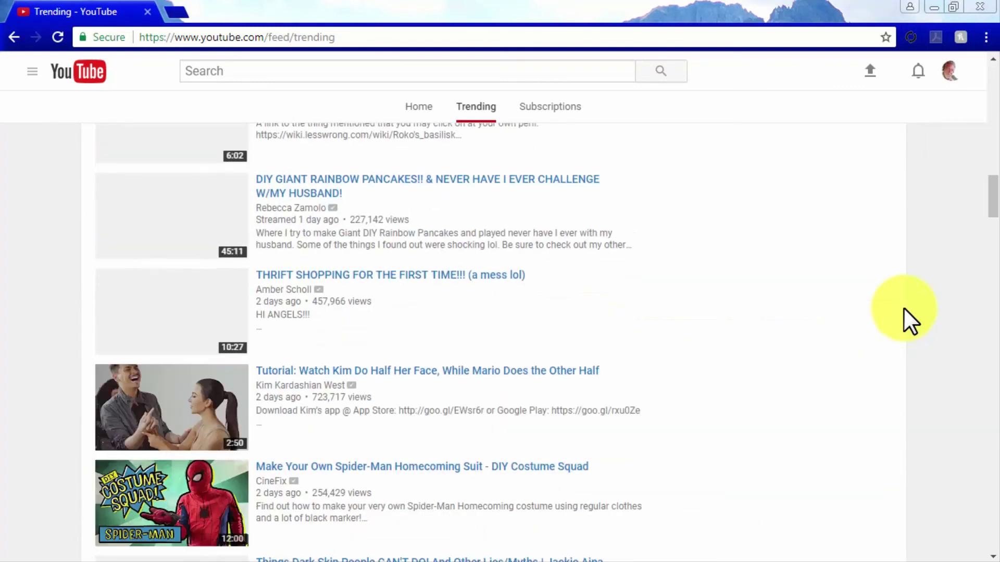
{"action": "scroll", "coordinate": [904, 309], "scroll_direction": "down", "scroll_amount": 20}
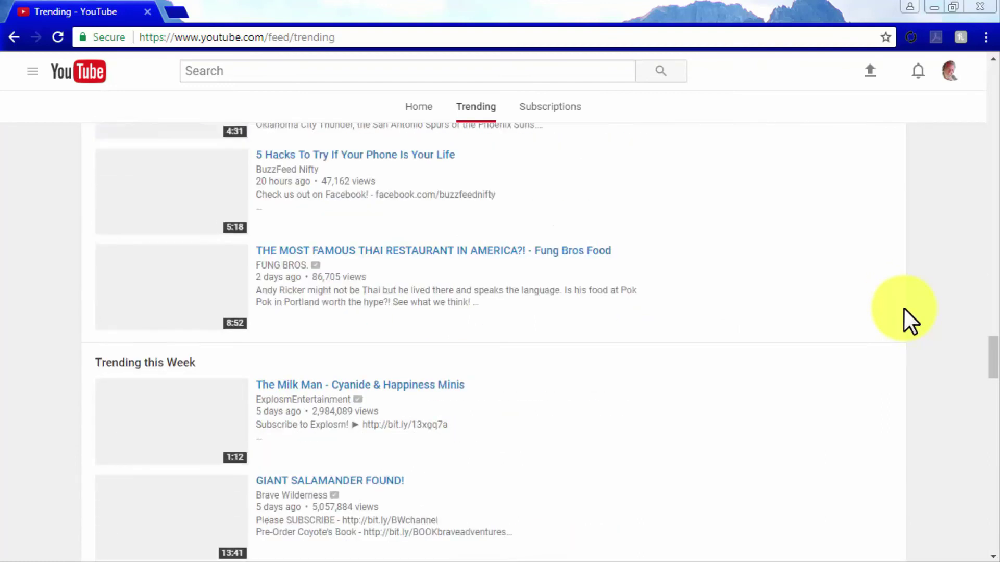
{"action": "scroll", "coordinate": [904, 308], "scroll_direction": "down", "scroll_amount": 6}
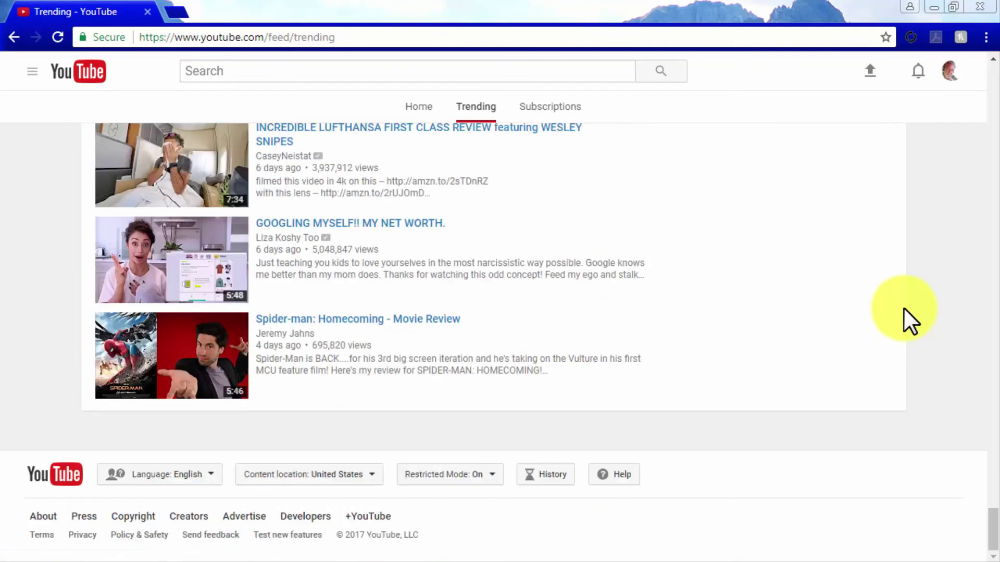
{"action": "left_click", "coordinate": [381, 470]}
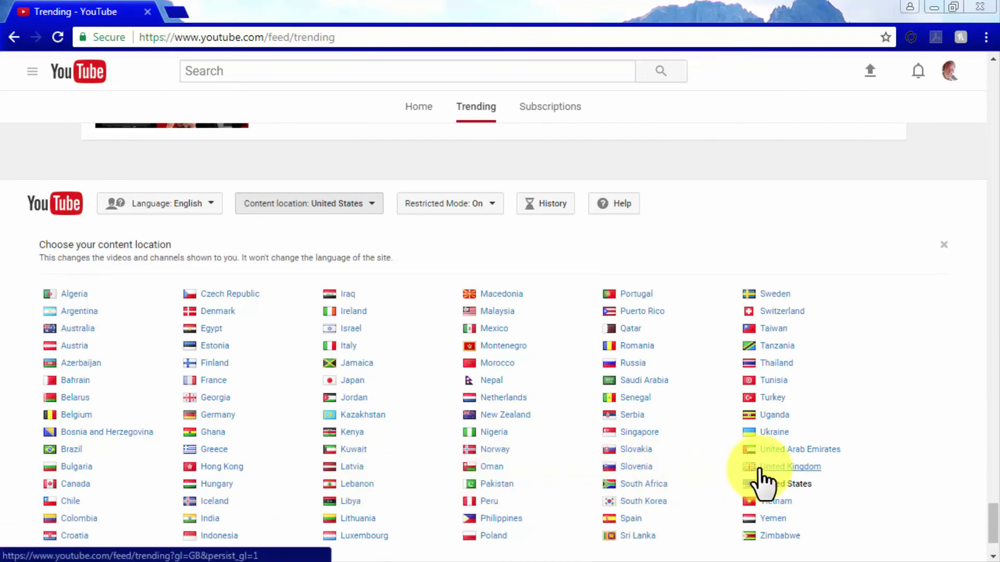
Step: Change the content location from United States to United Kingdom
{"action": "left_click", "coordinate": [760, 468]}
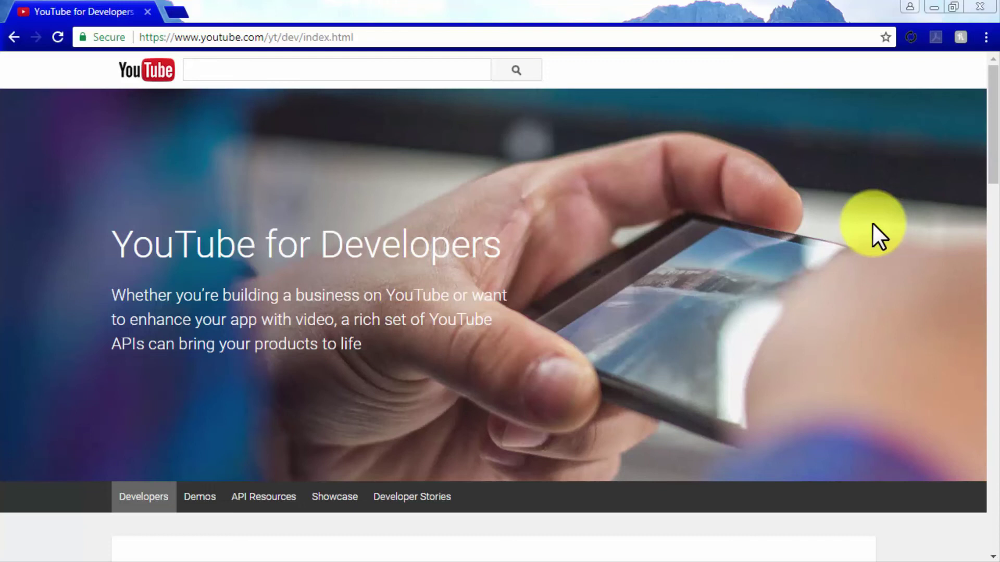
Step: Scroll through the YouTube for Developers home page, then go to its Sentiment Analysis Demos page
{"action": "scroll", "coordinate": [873, 224], "scroll_direction": "down", "scroll_amount": 6}
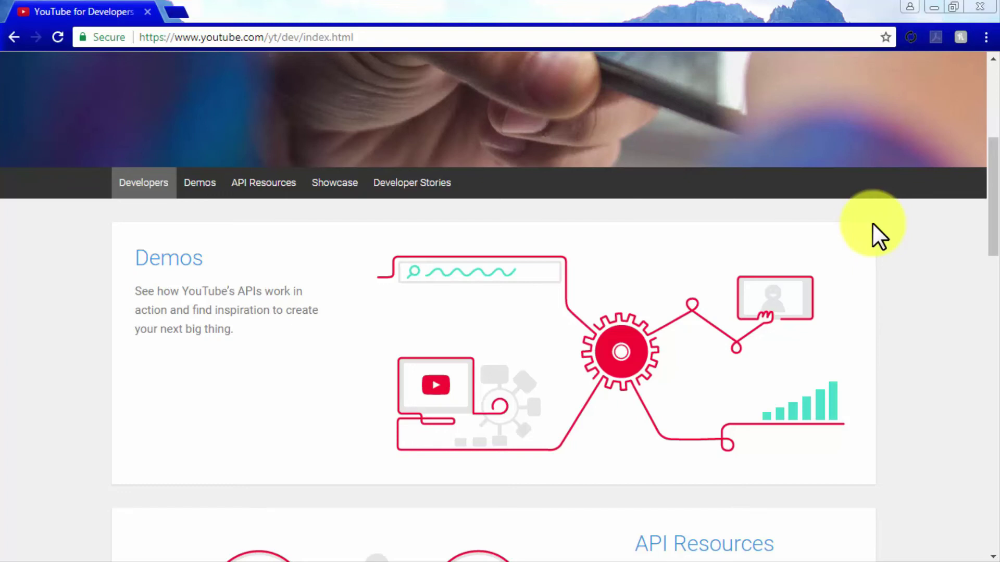
{"action": "scroll", "coordinate": [873, 224], "scroll_direction": "down", "scroll_amount": 5}
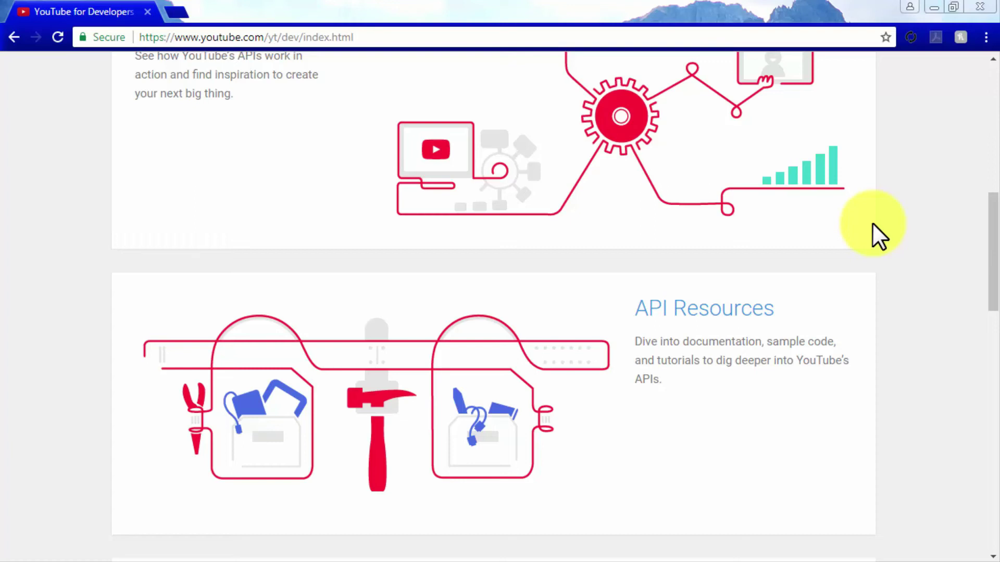
{"action": "scroll", "coordinate": [873, 224], "scroll_direction": "down", "scroll_amount": 5}
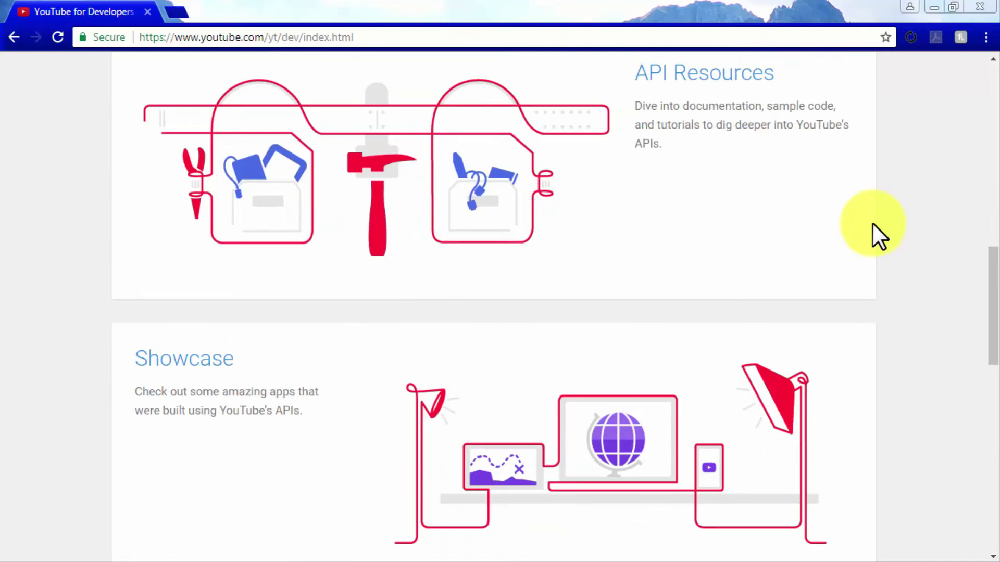
{"action": "scroll", "coordinate": [873, 223], "scroll_direction": "down", "scroll_amount": 6}
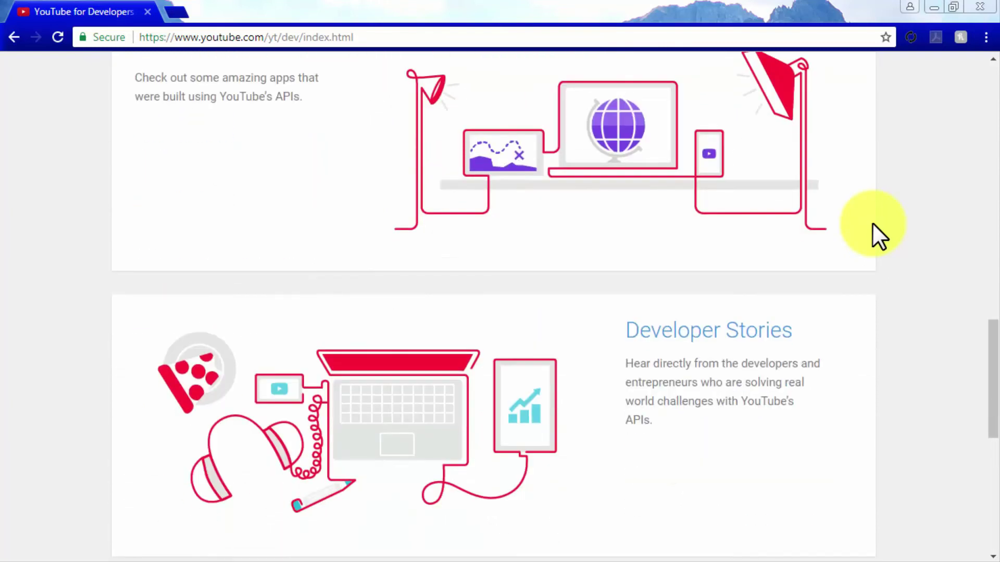
{"action": "scroll", "coordinate": [873, 223], "scroll_direction": "up", "scroll_amount": 10}
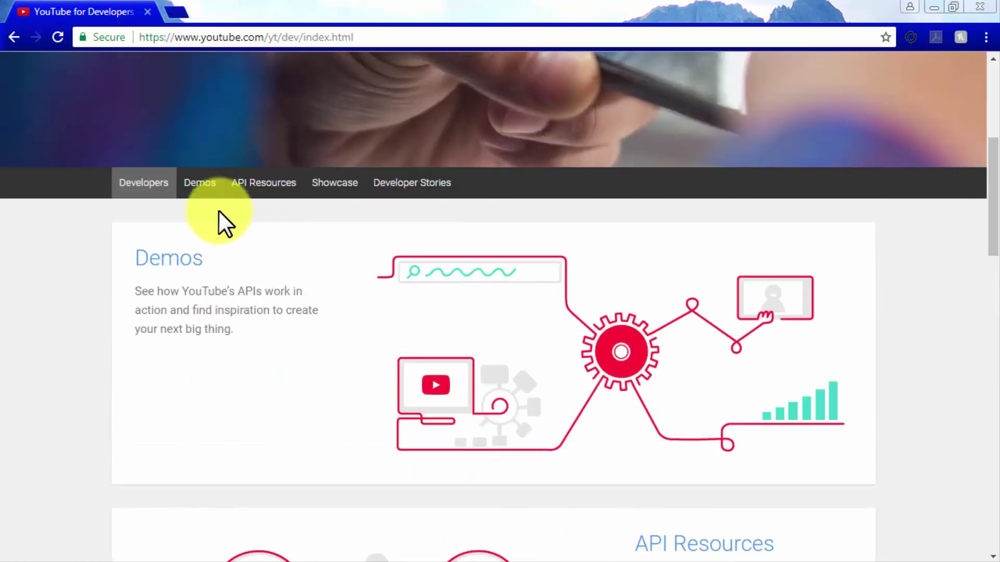
{"action": "left_click", "coordinate": [201, 183]}
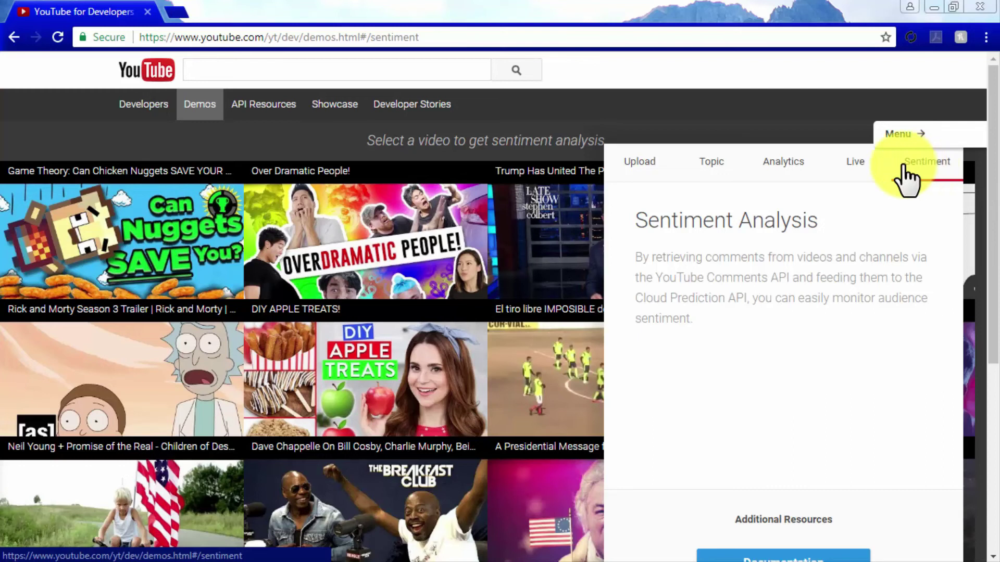
Step: Step through the Live, Analytics map, Topic Explorer and Upload Widget demos, showing Upload Widget's description
{"action": "left_click", "coordinate": [852, 163]}
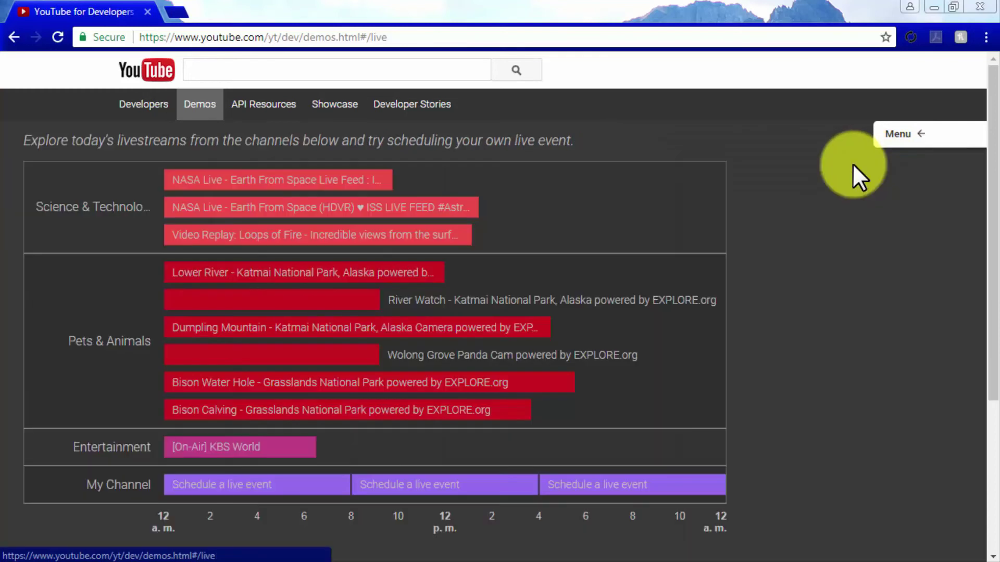
{"action": "left_click", "coordinate": [895, 134]}
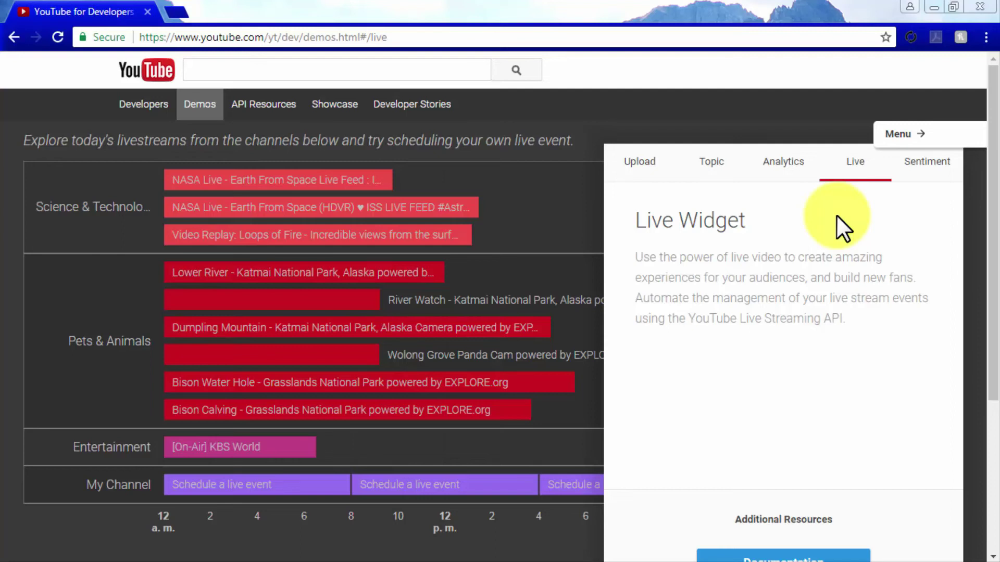
{"action": "left_click", "coordinate": [775, 163]}
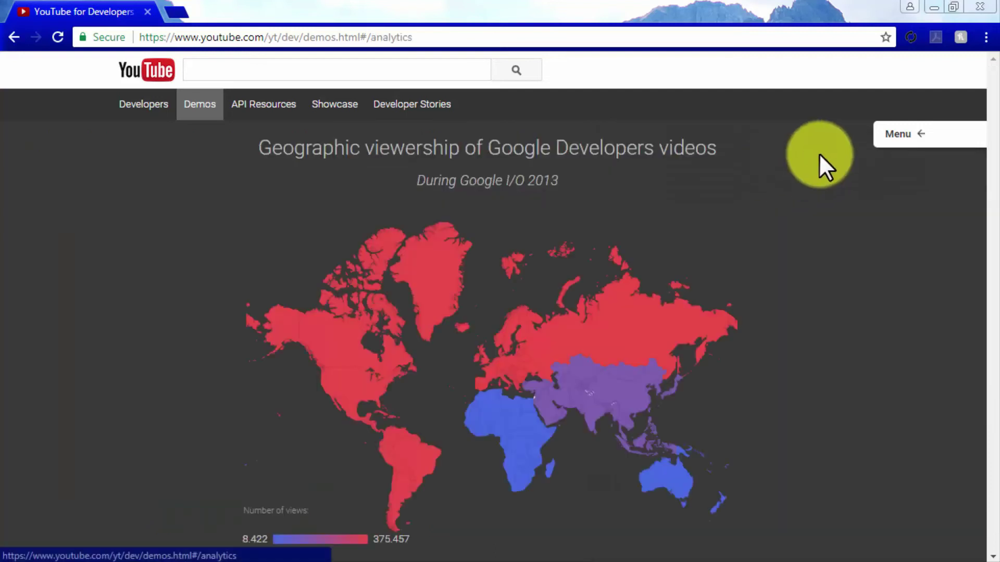
{"action": "left_click", "coordinate": [891, 136]}
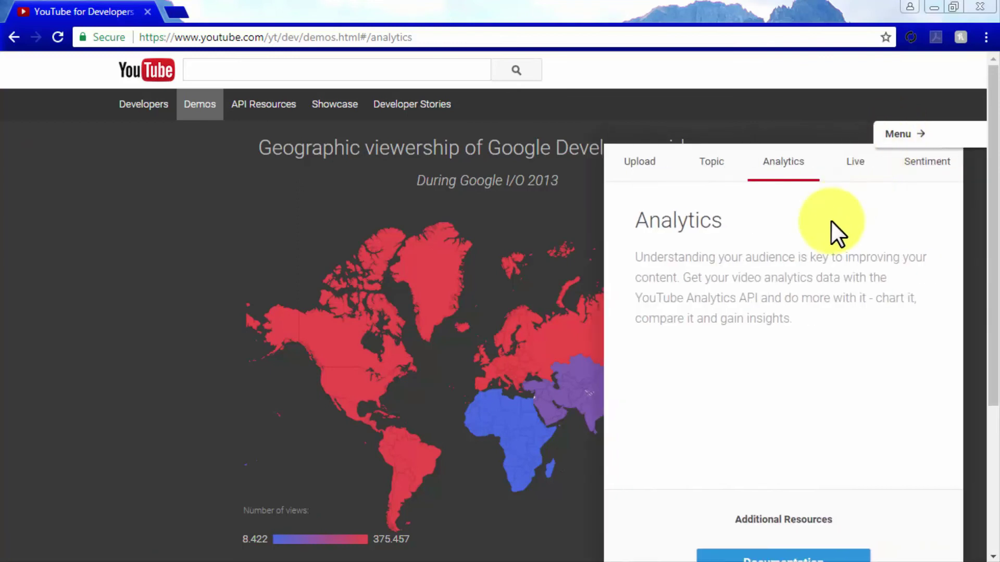
{"action": "left_click", "coordinate": [694, 166]}
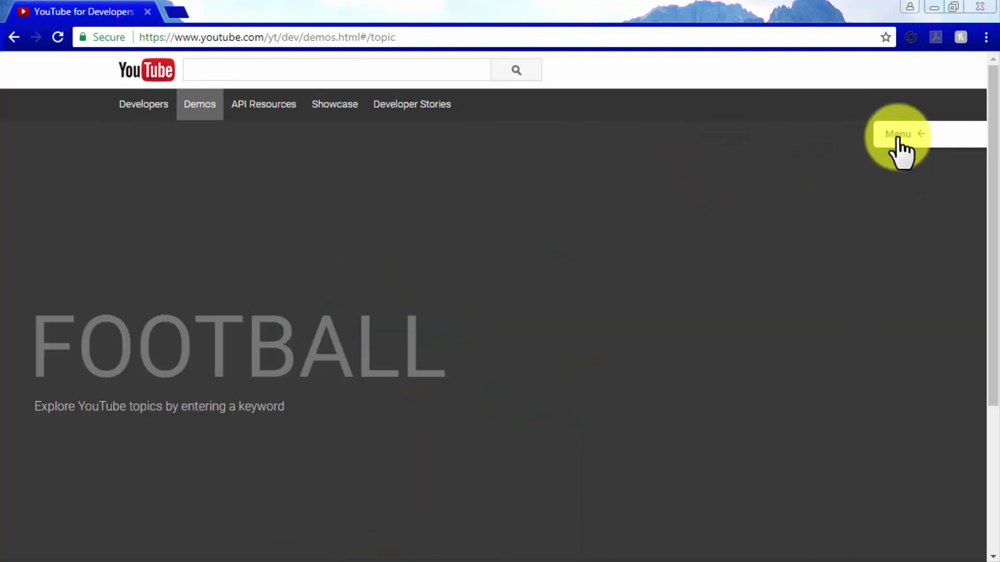
{"action": "left_click", "coordinate": [896, 137]}
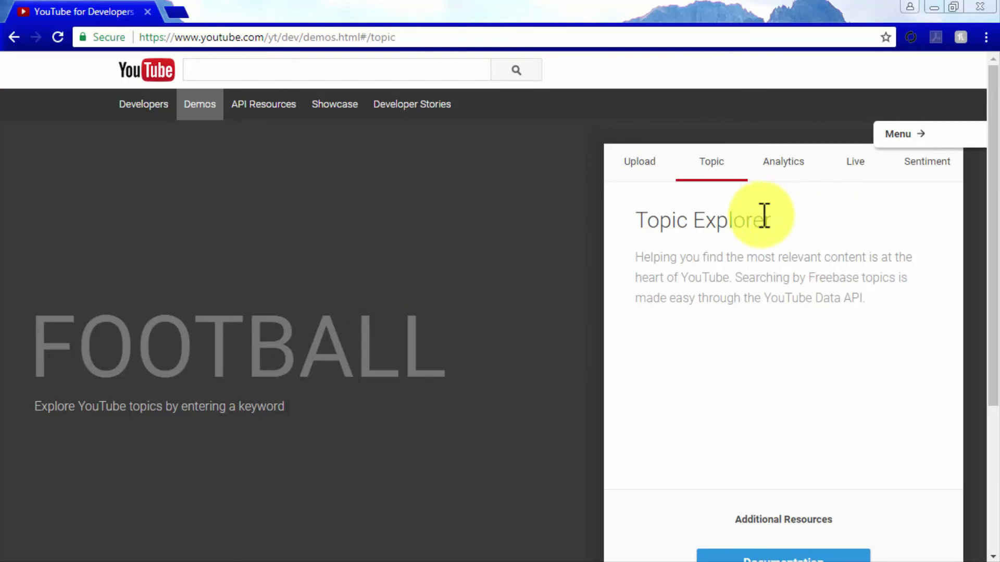
{"action": "left_click", "coordinate": [644, 168]}
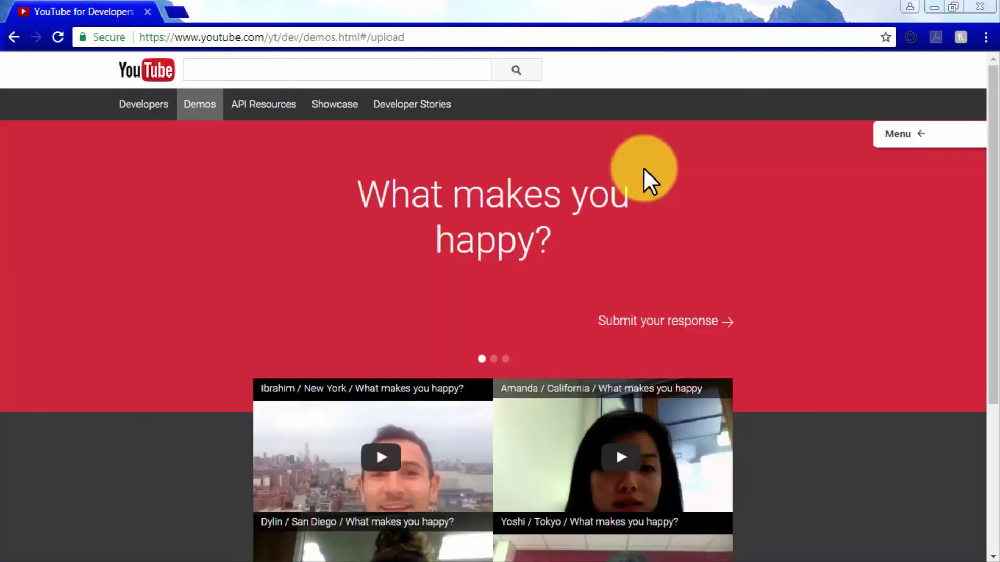
{"action": "left_click", "coordinate": [891, 139]}
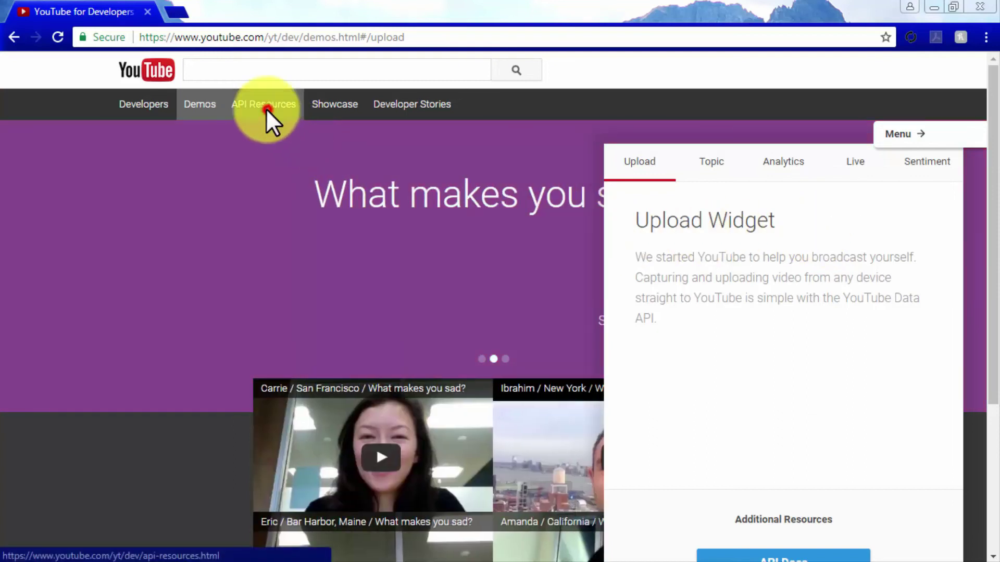
Step: Look over the API Resources documentation cards, then go to the Showcase page
{"action": "left_click", "coordinate": [264, 107]}
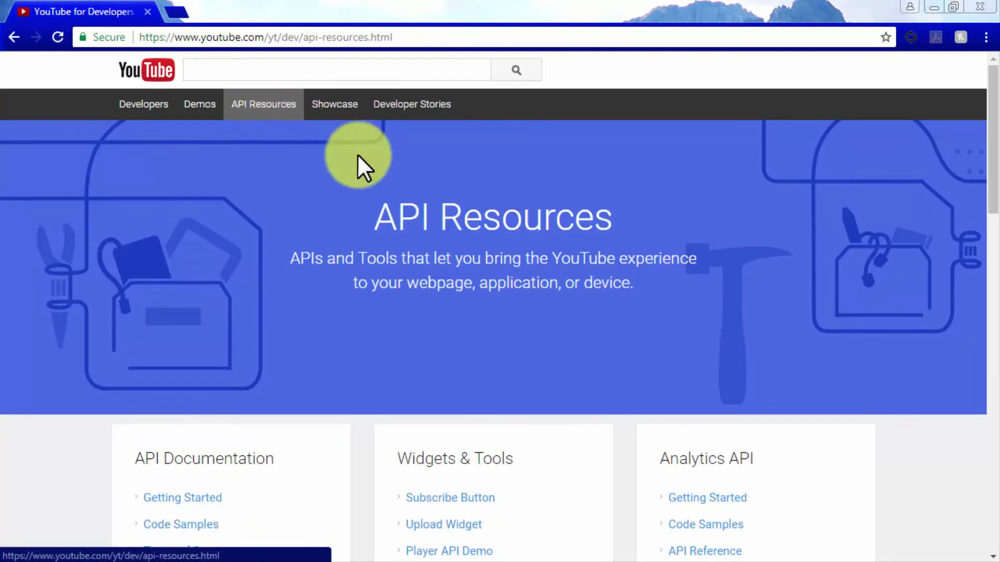
{"action": "scroll", "coordinate": [966, 411], "scroll_direction": "down", "scroll_amount": 4}
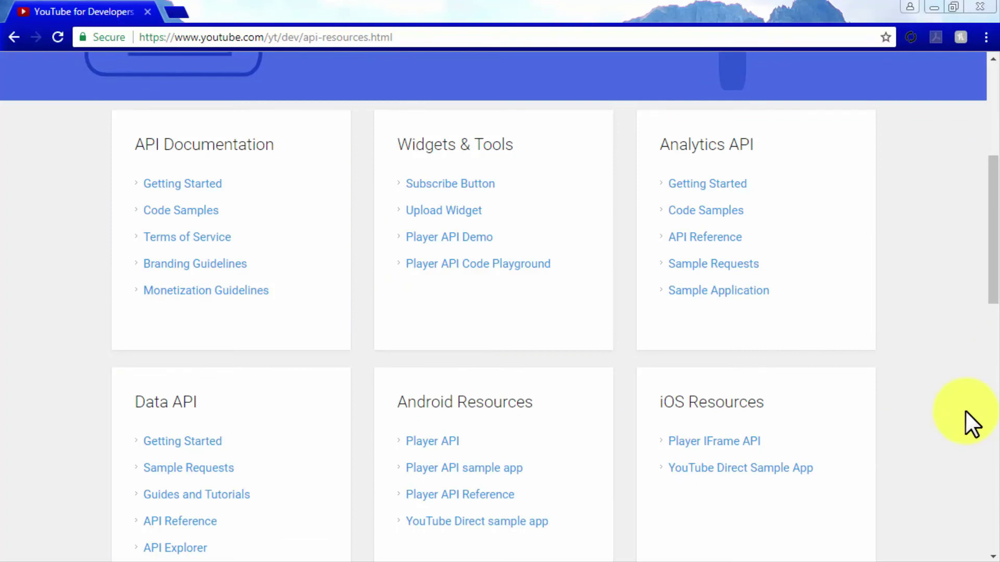
{"action": "scroll", "coordinate": [964, 410], "scroll_direction": "down", "scroll_amount": 6}
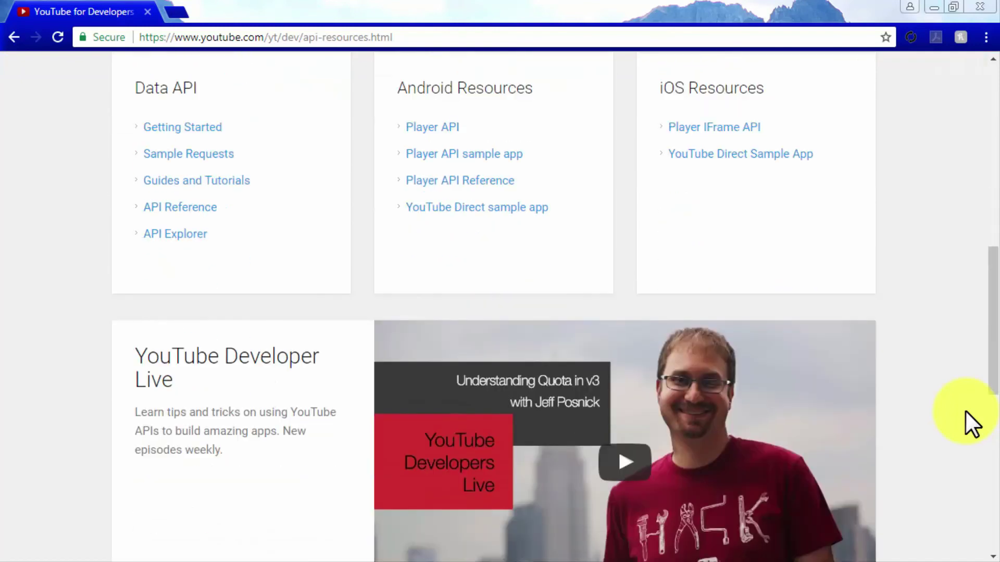
{"action": "scroll", "coordinate": [965, 411], "scroll_direction": "down", "scroll_amount": 3}
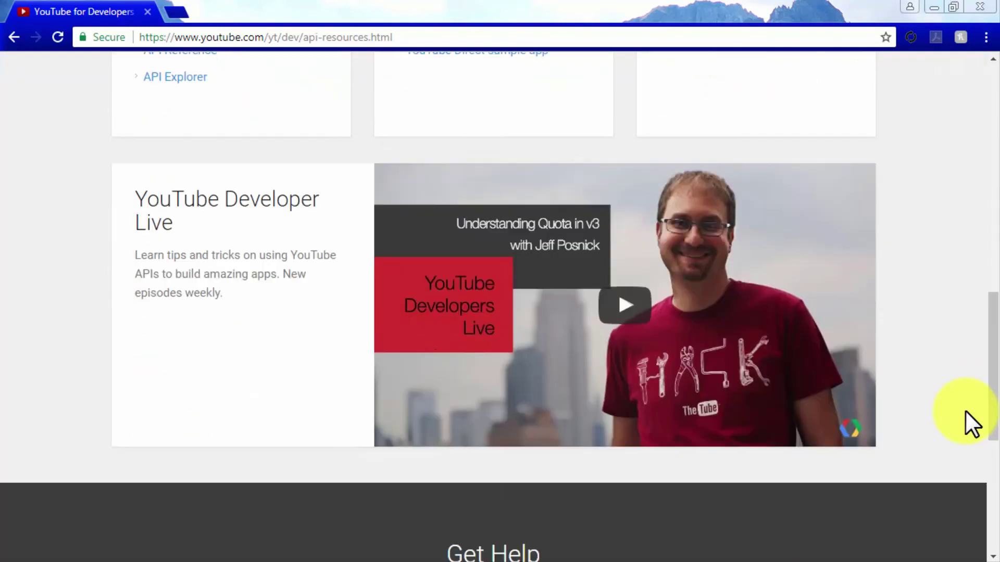
{"action": "scroll", "coordinate": [965, 410], "scroll_direction": "up", "scroll_amount": 10}
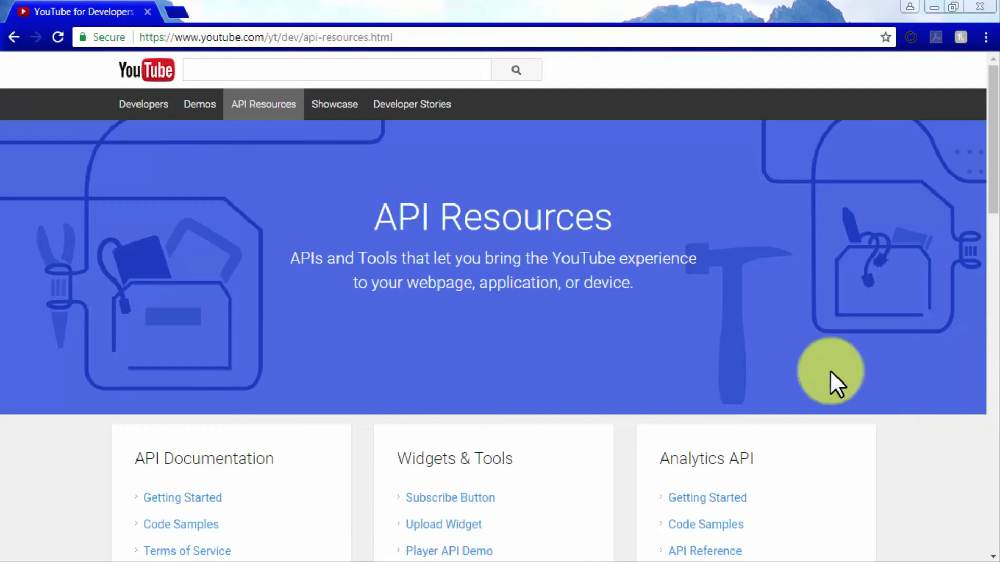
{"action": "left_click", "coordinate": [334, 104]}
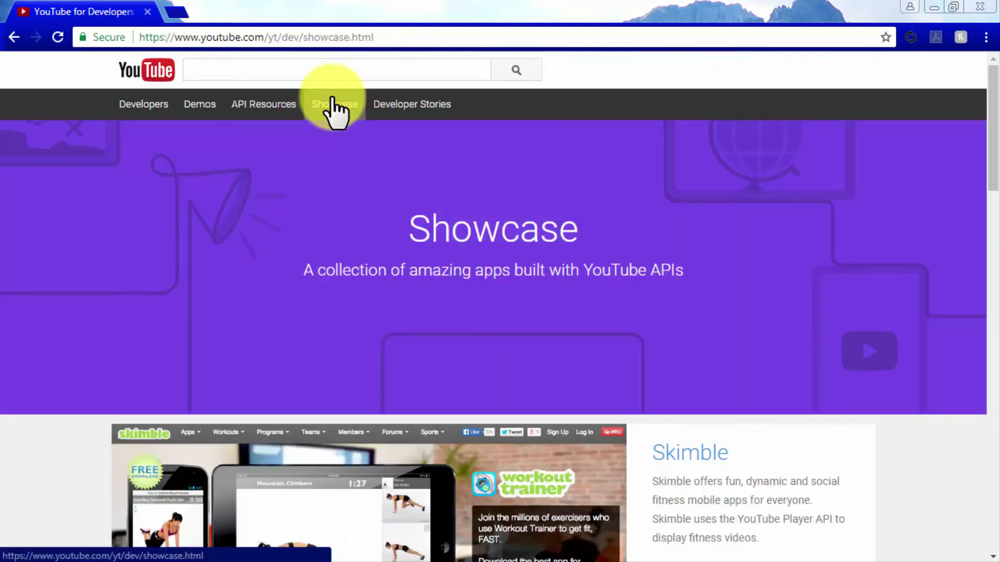
Step: Advance the Showcase carousel past Next Big Sound to Parrot SA and scan the app grid
{"action": "scroll", "coordinate": [882, 400], "scroll_direction": "down", "scroll_amount": 5}
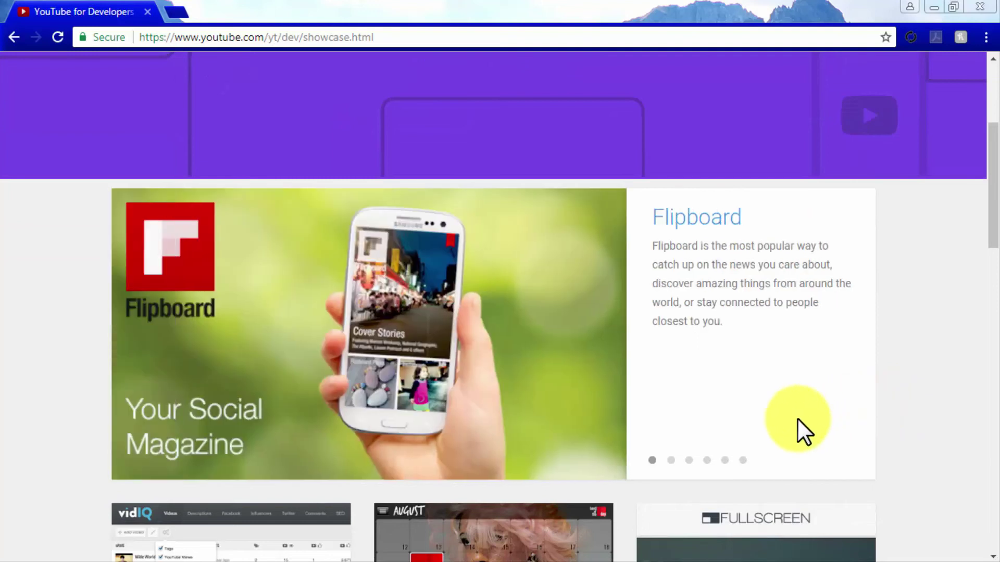
{"action": "left_click", "coordinate": [671, 460]}
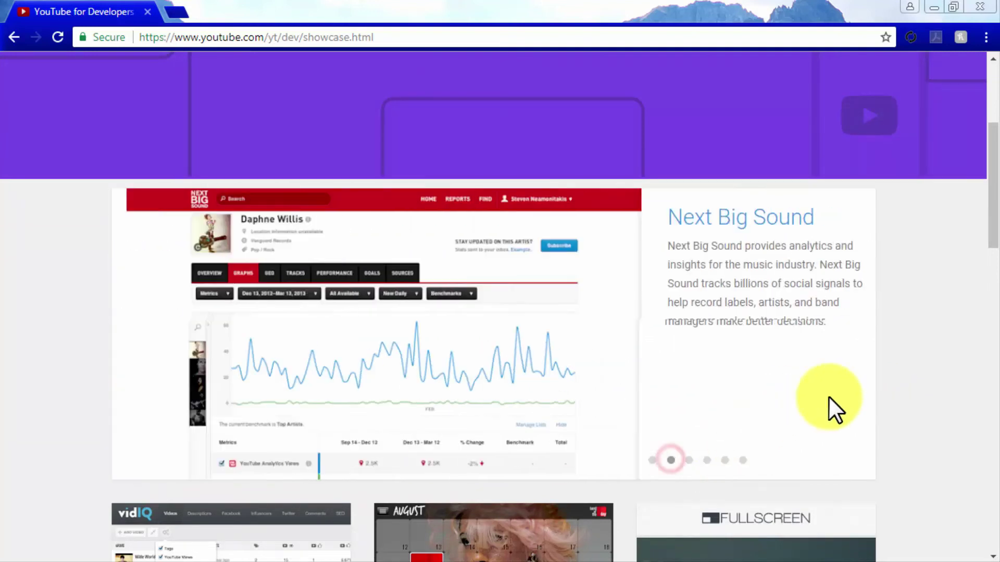
{"action": "left_click", "coordinate": [688, 460]}
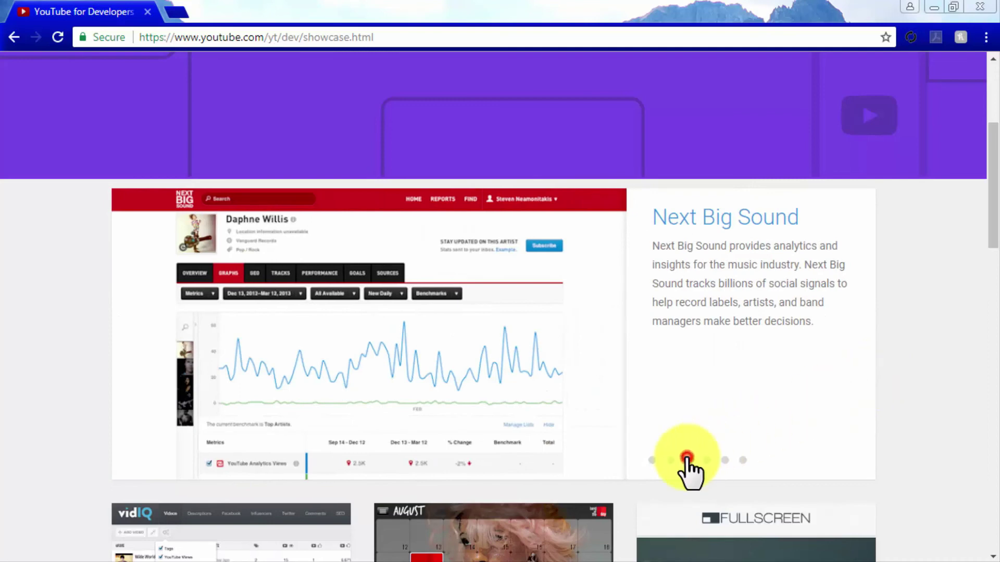
{"action": "scroll", "coordinate": [928, 363], "scroll_direction": "down", "scroll_amount": 14}
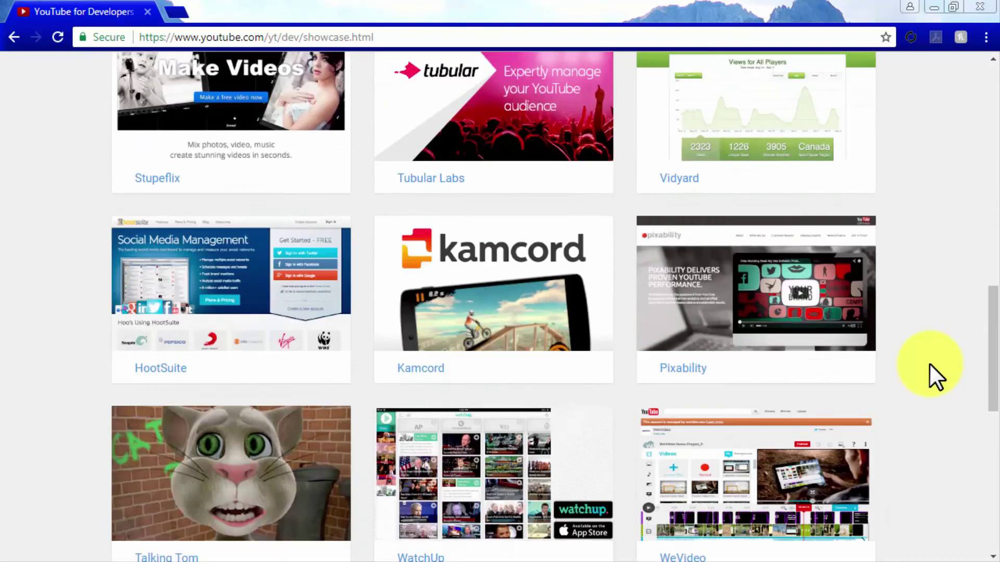
{"action": "scroll", "coordinate": [928, 364], "scroll_direction": "up", "scroll_amount": 16}
{"action": "scroll", "coordinate": [929, 364], "scroll_direction": "up", "scroll_amount": 3}
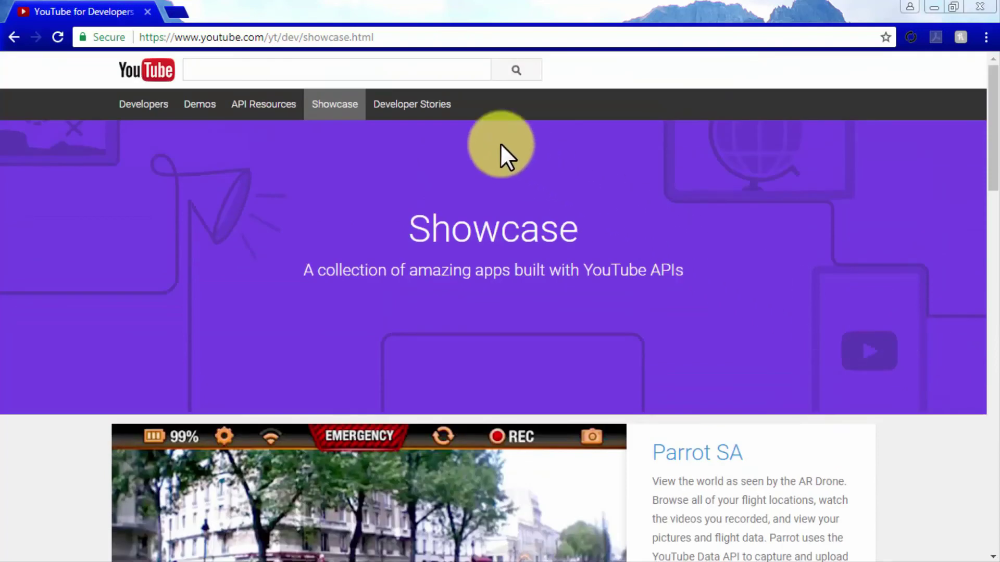
Step: On Developer Stories, view the Tubular, Capella and Fullscreen stories in turn
{"action": "left_click", "coordinate": [416, 108]}
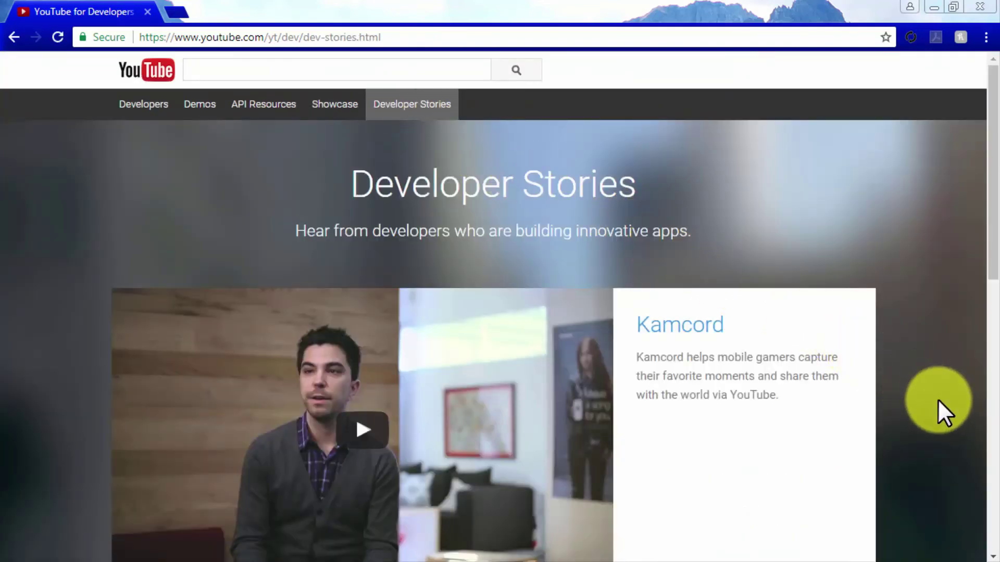
{"action": "scroll", "coordinate": [937, 399], "scroll_direction": "down", "scroll_amount": 3}
{"action": "scroll", "coordinate": [937, 399], "scroll_direction": "down", "scroll_amount": 2}
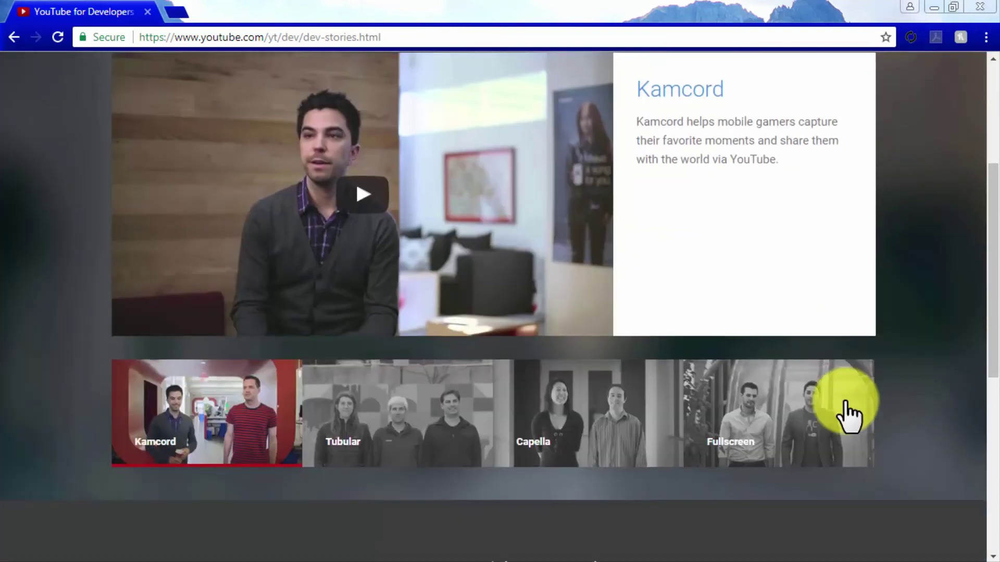
{"action": "left_click", "coordinate": [420, 423]}
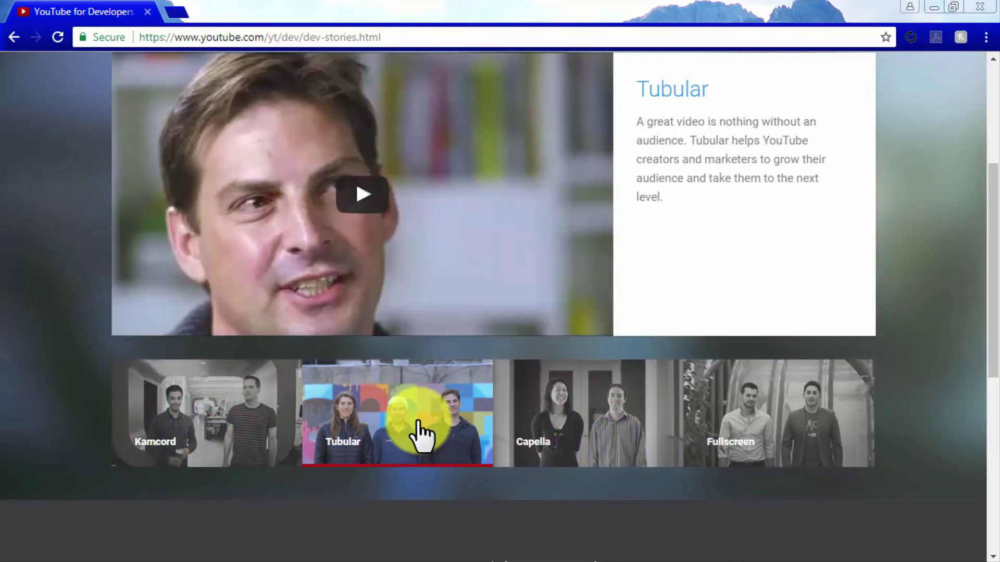
{"action": "left_click", "coordinate": [553, 430]}
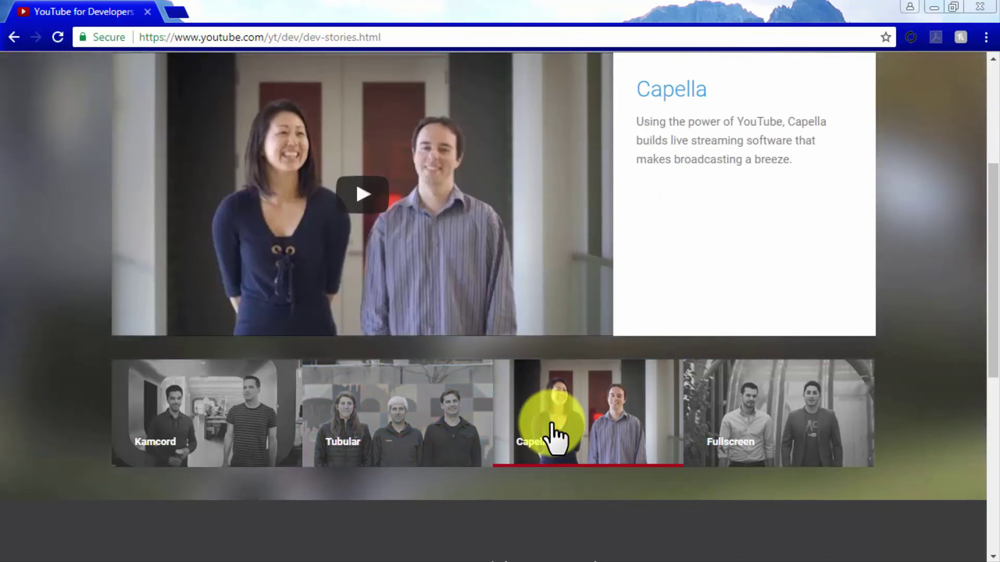
{"action": "left_click", "coordinate": [751, 414]}
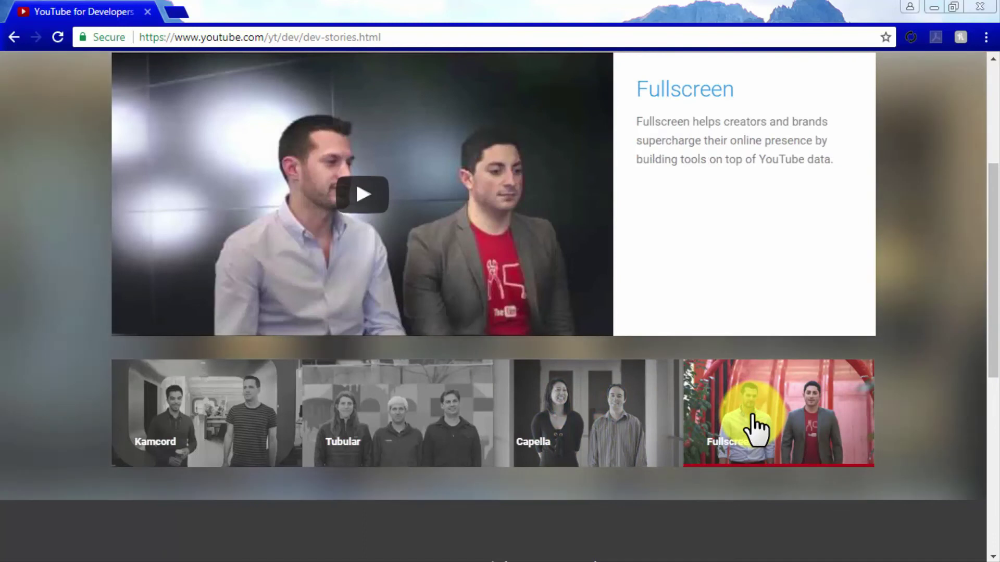